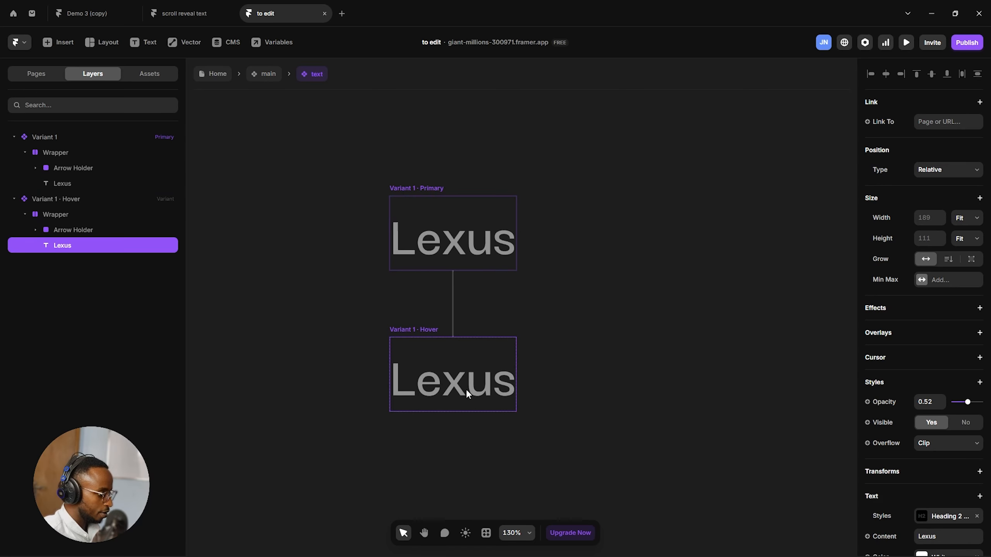
Set the opacity of the Lexus text in the Variant 1 hover state to 1.
left_click_drag(968, 403, 988, 404)
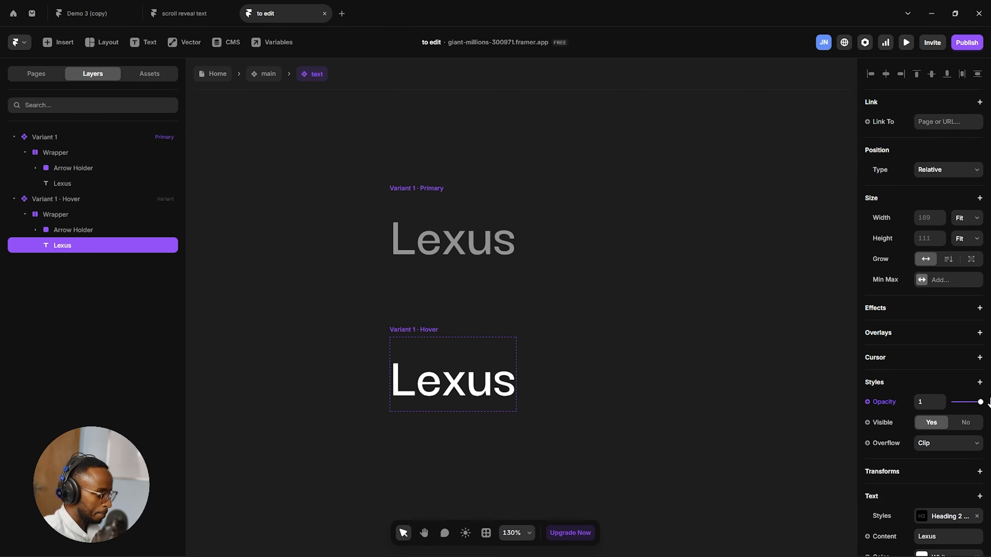
left_click(657, 272)
left_click(489, 381)
left_click(548, 246)
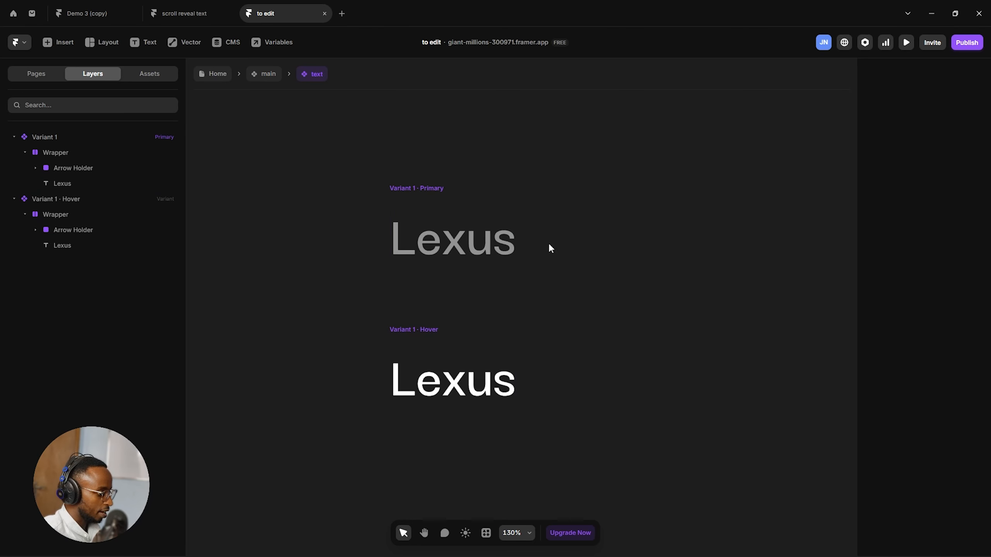
Preview the primary variant to check the text's hover effect, and return to the canvas.
left_click(424, 187)
key("ctrl+p")
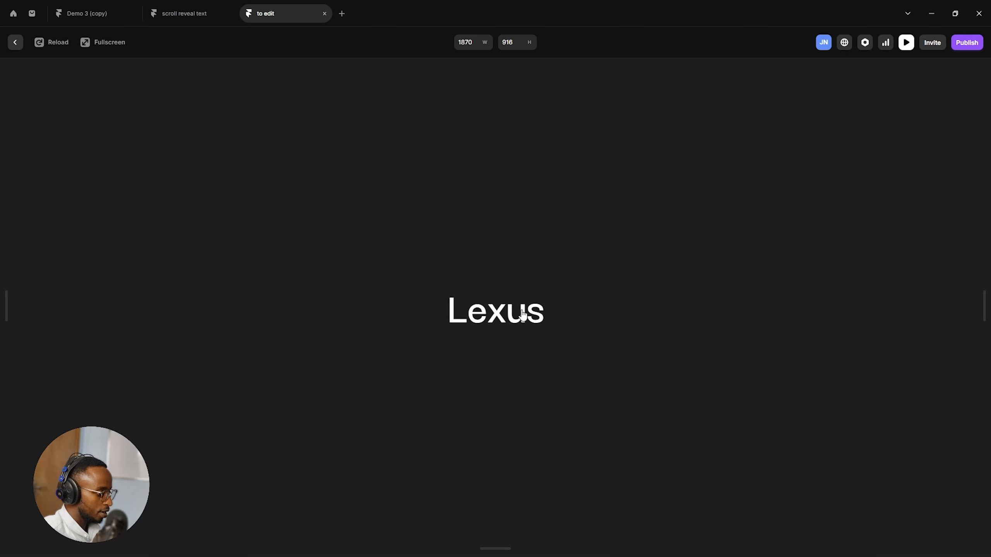
key("Escape")
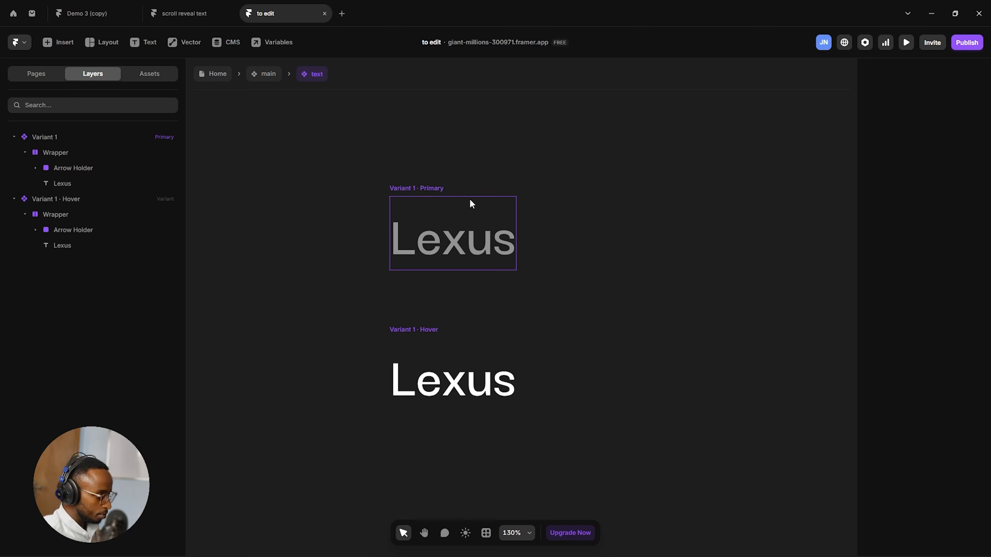
Add a second variant beside the primary Variant 1 and name it "text active".
left_click(424, 191)
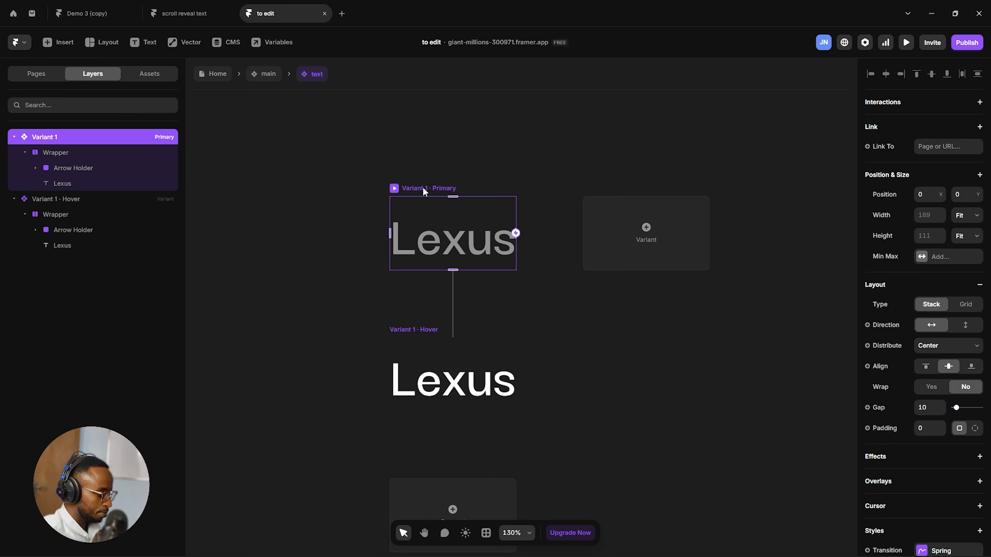
left_click(648, 232)
left_click(556, 264)
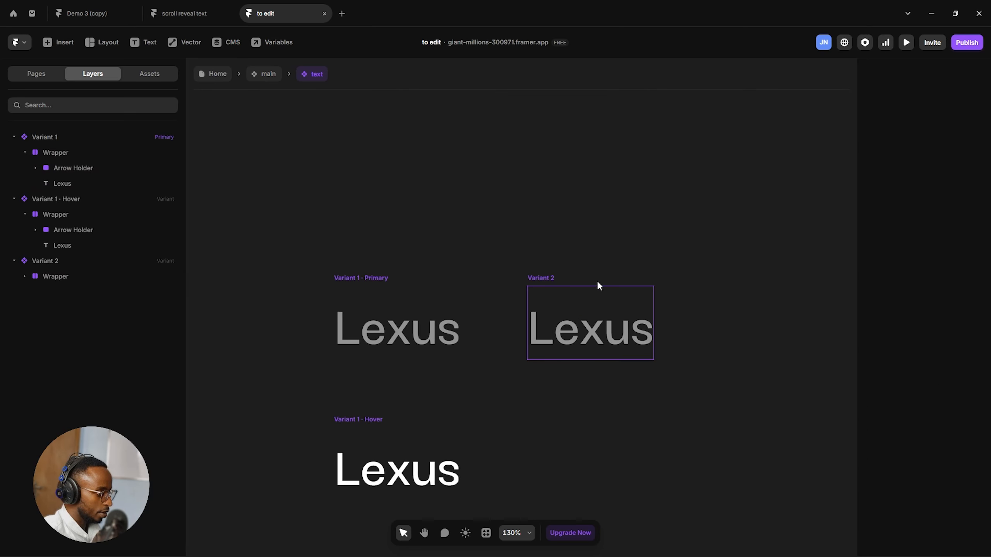
double_click(551, 278)
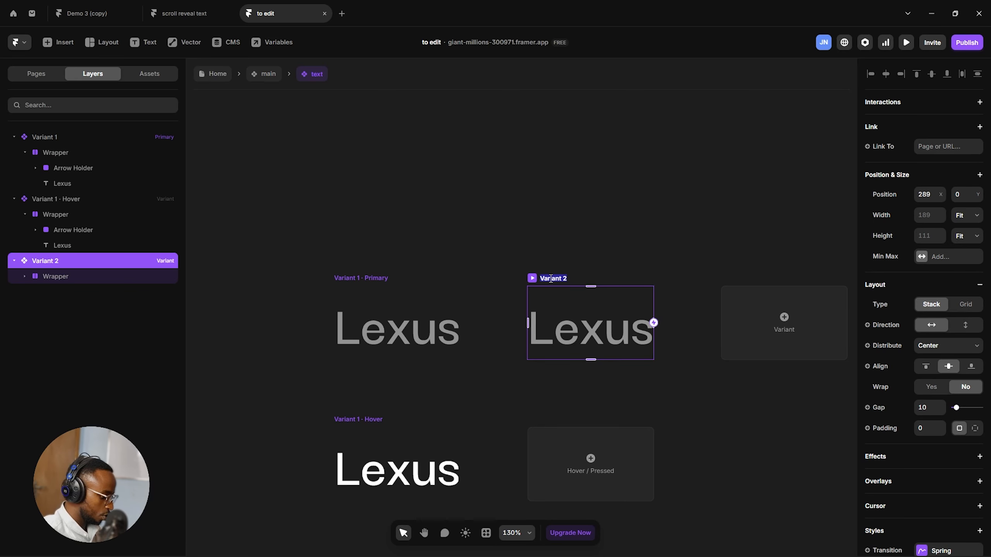
type("text active")
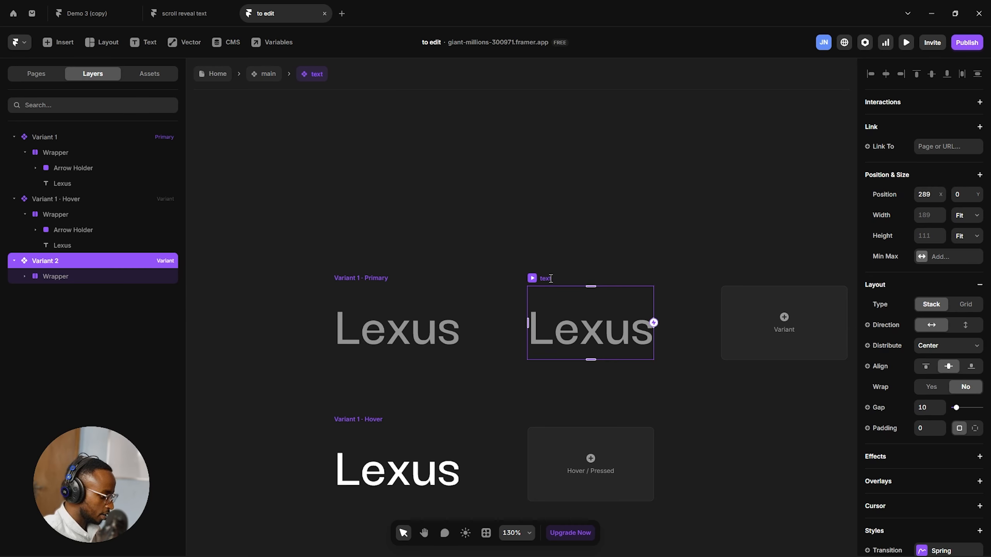
key("Return")
Rename the primary variant "text not active" and move the text active variant farther from it, to X position 338.
double_click(364, 278)
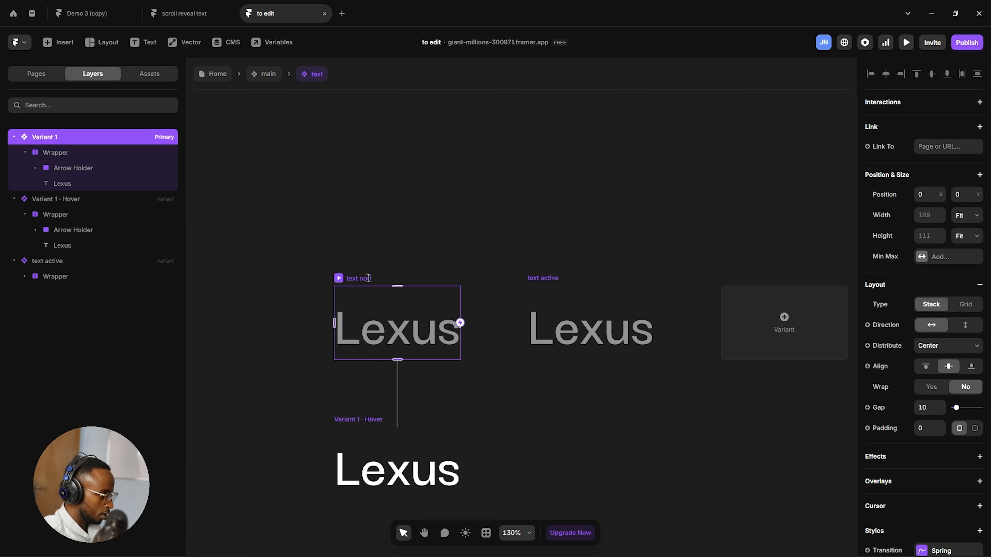
type("text not active")
left_click(442, 210)
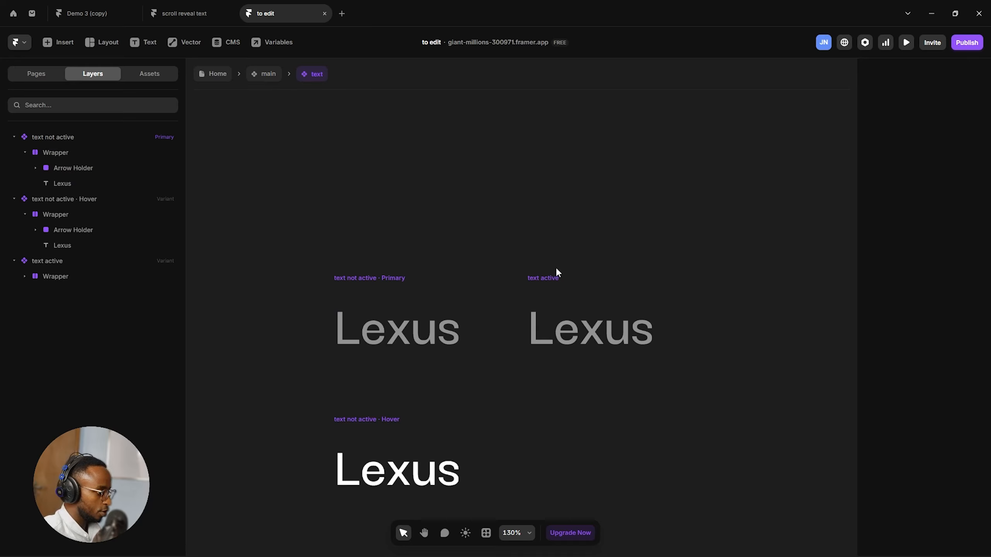
left_click_drag(552, 282, 585, 285)
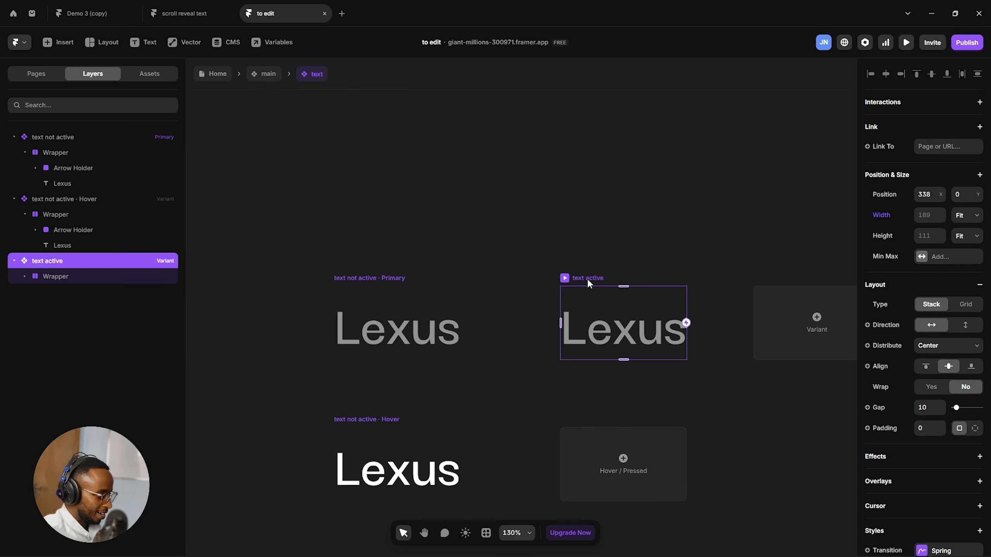
Examine the arrow holder, wrapper and overflow settings of the text active variant.
left_click(26, 277)
left_click(82, 294)
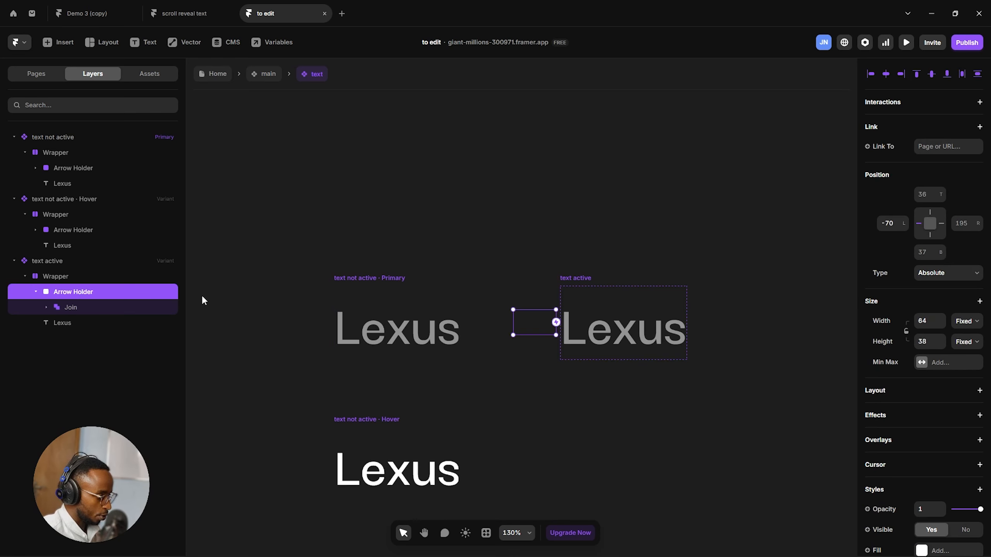
scroll(573, 326, "up", 3)
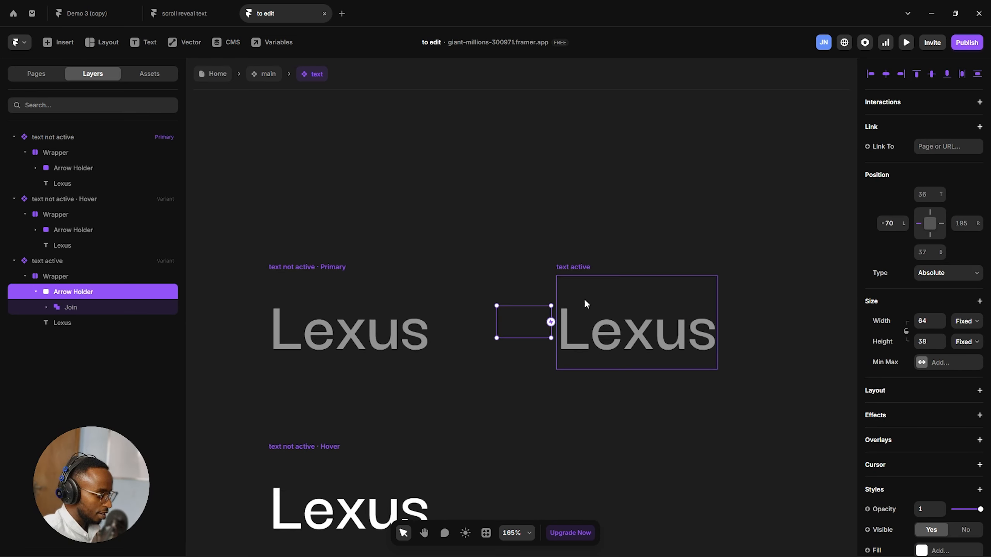
scroll(584, 300, "up", 3)
left_click(108, 277)
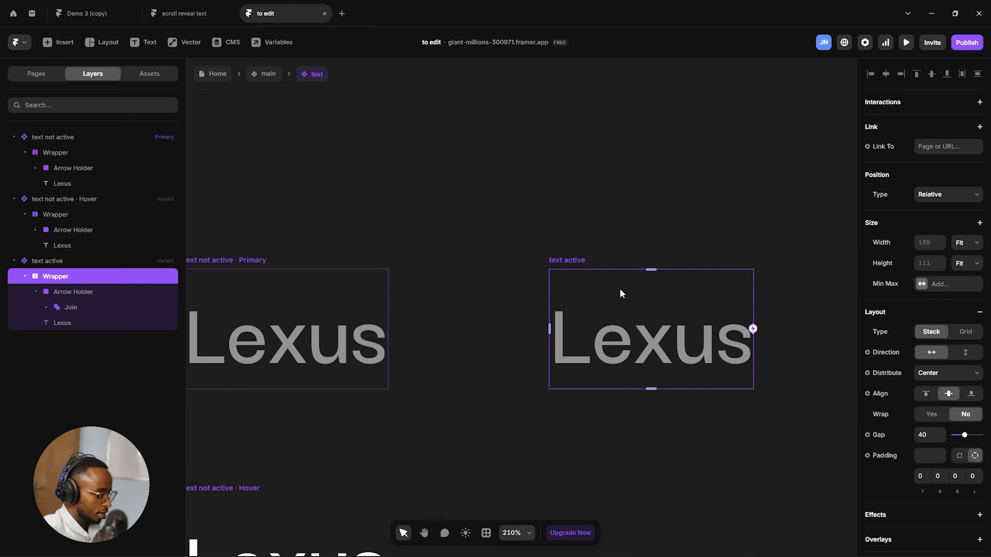
scroll(933, 393, "down", 5)
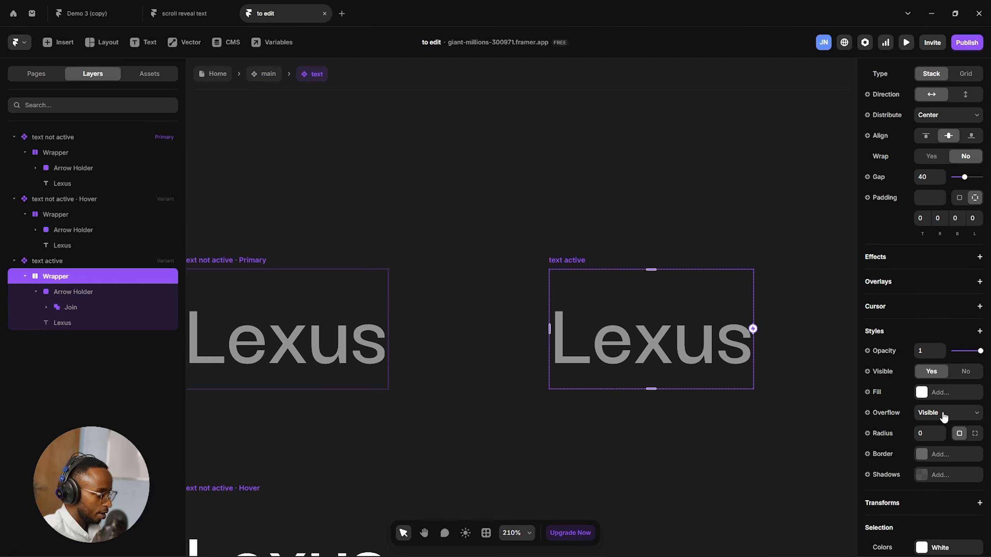
scroll(938, 408, "down", 2)
left_click(133, 261)
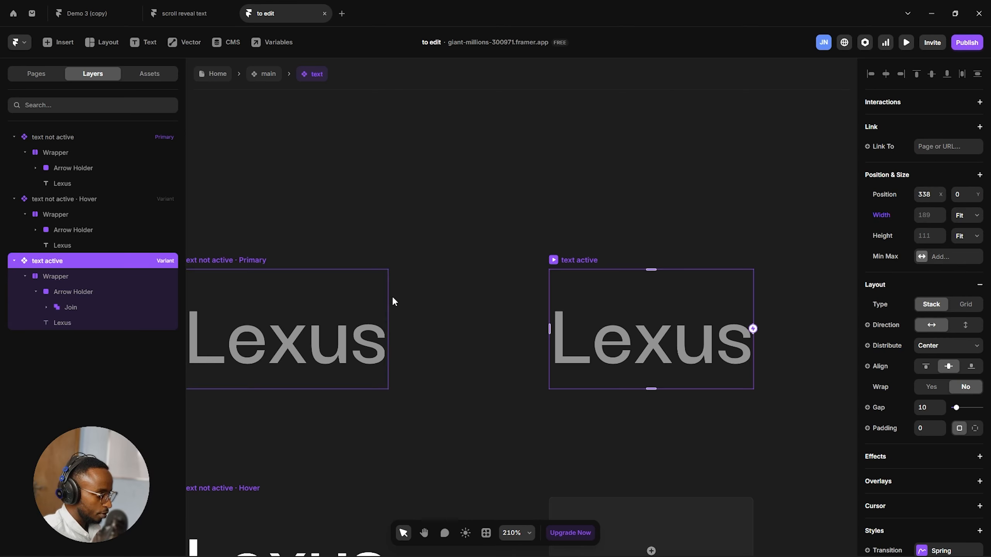
scroll(974, 406, "down", 5)
scroll(971, 402, "down", 1)
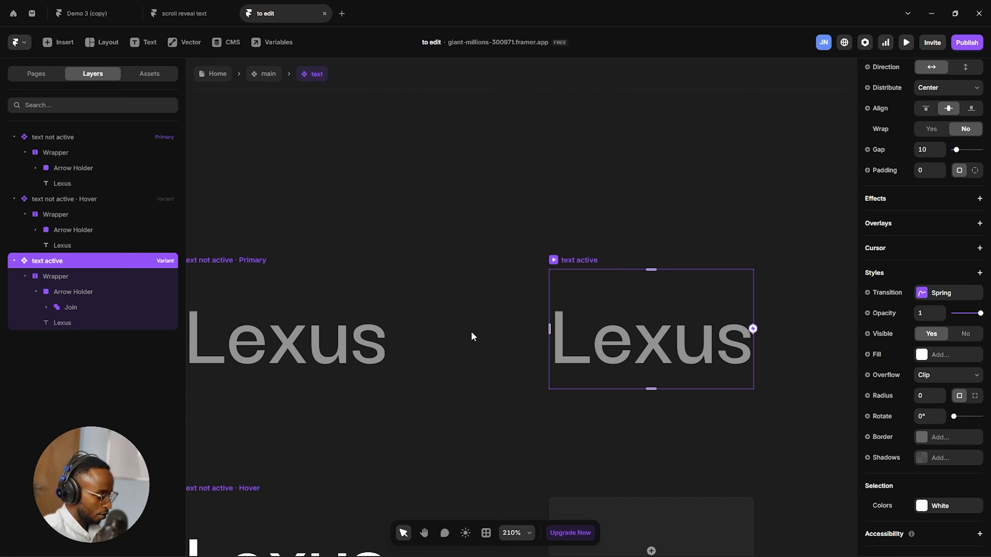
Set the left position of the arrow holder in the text active variant to 0.
left_click(56, 293)
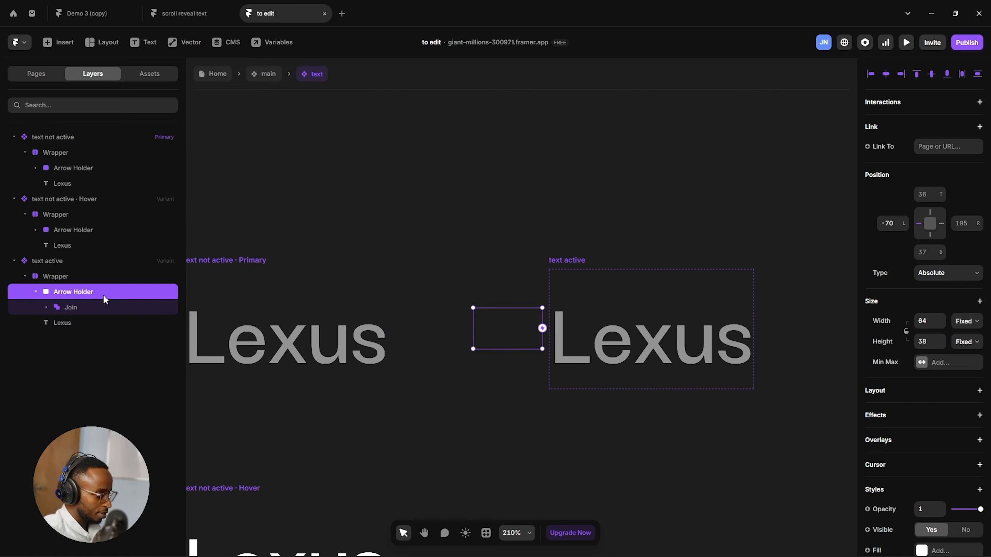
left_click_drag(905, 229, 905, 195)
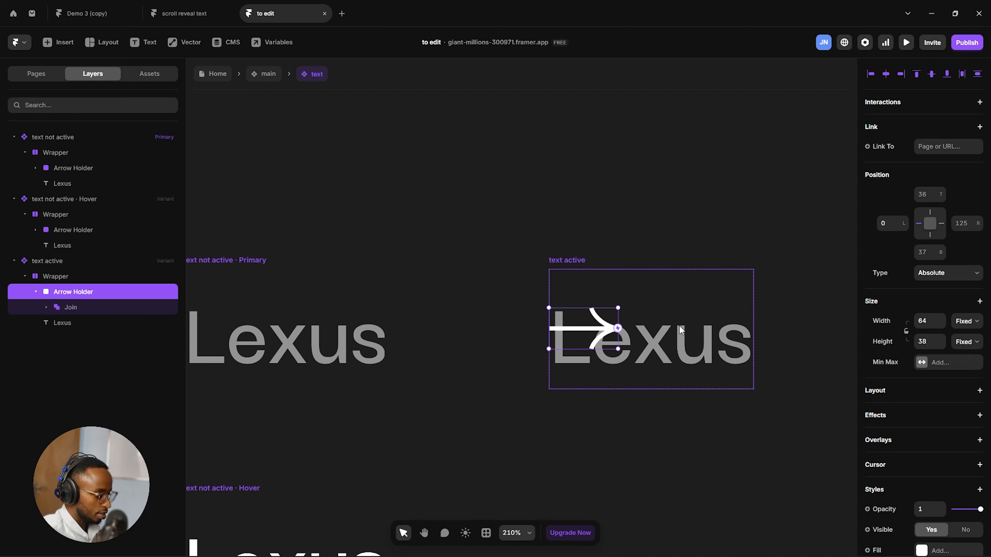
scroll(624, 336, "up", 5)
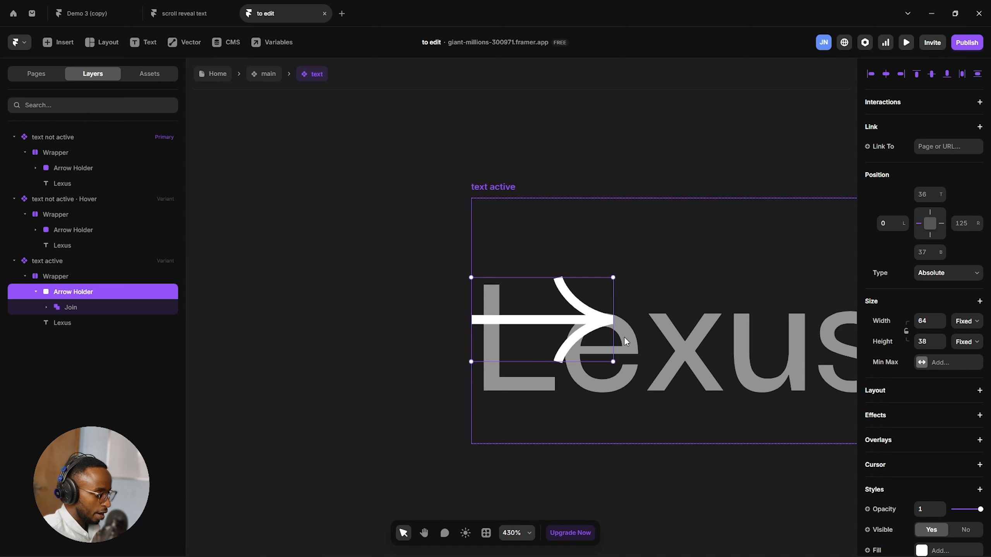
scroll(624, 336, "right", 5)
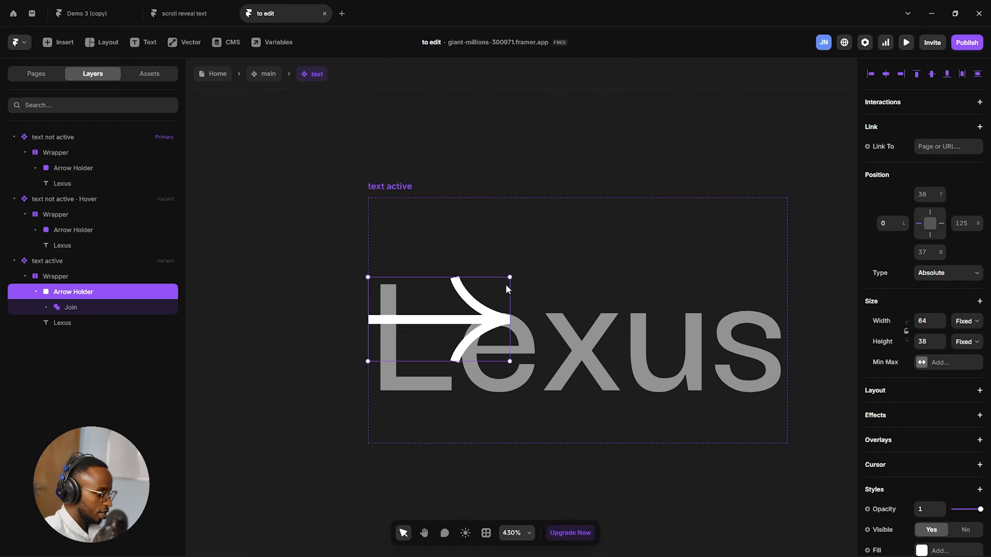
Set the left padding of the text active variant's wrapper to 90, after trying 100, to separate the arrow from the text.
left_click(76, 276)
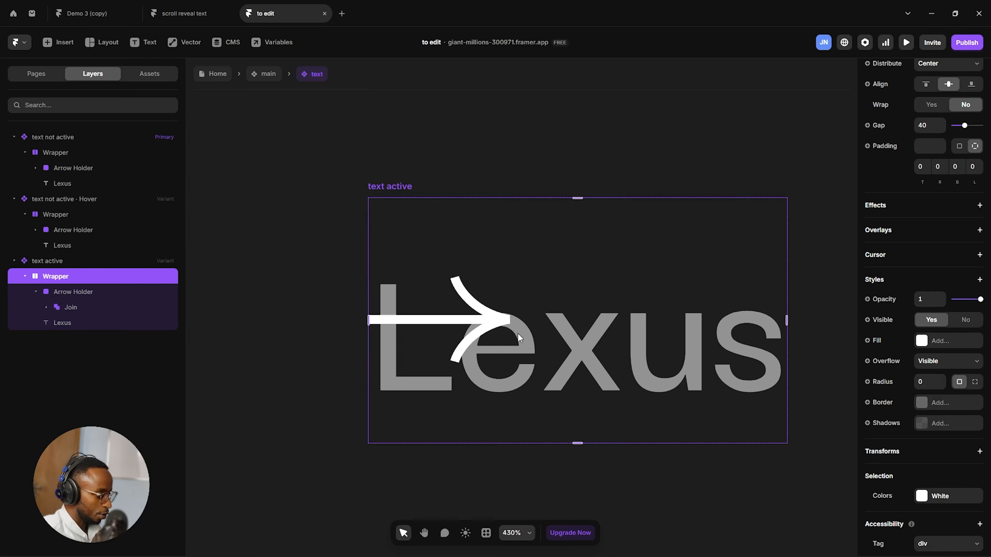
scroll(964, 432, "up", 4)
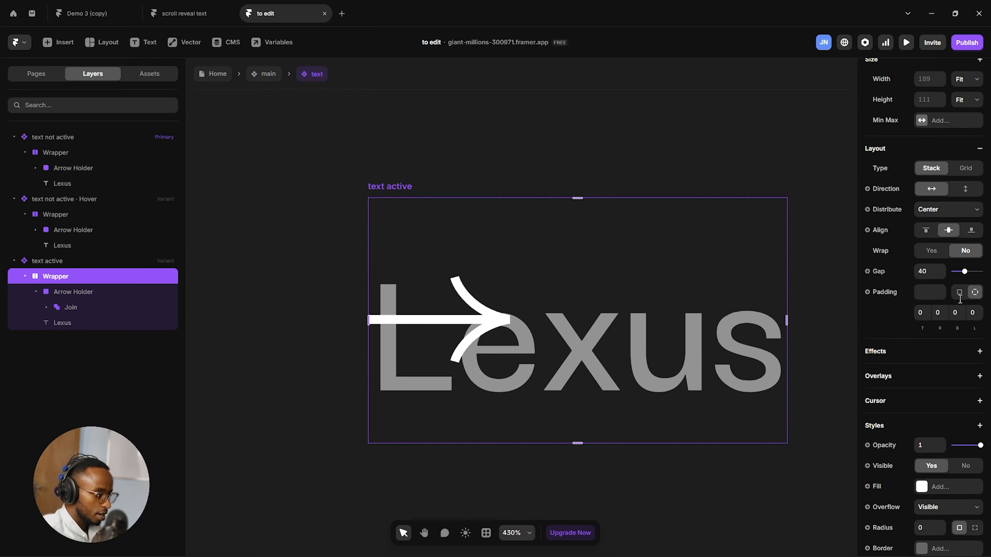
left_click(975, 313)
type("1")
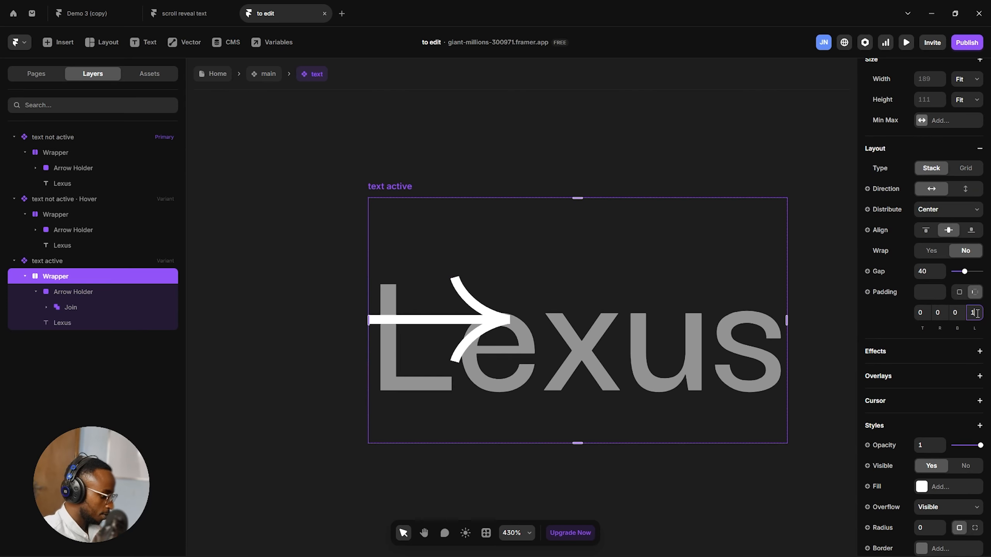
type("00")
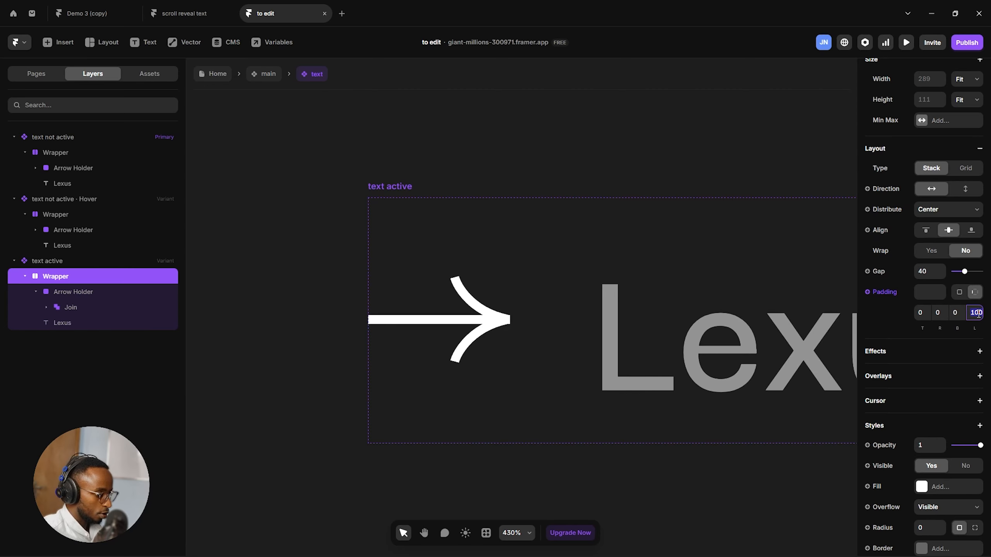
type("90")
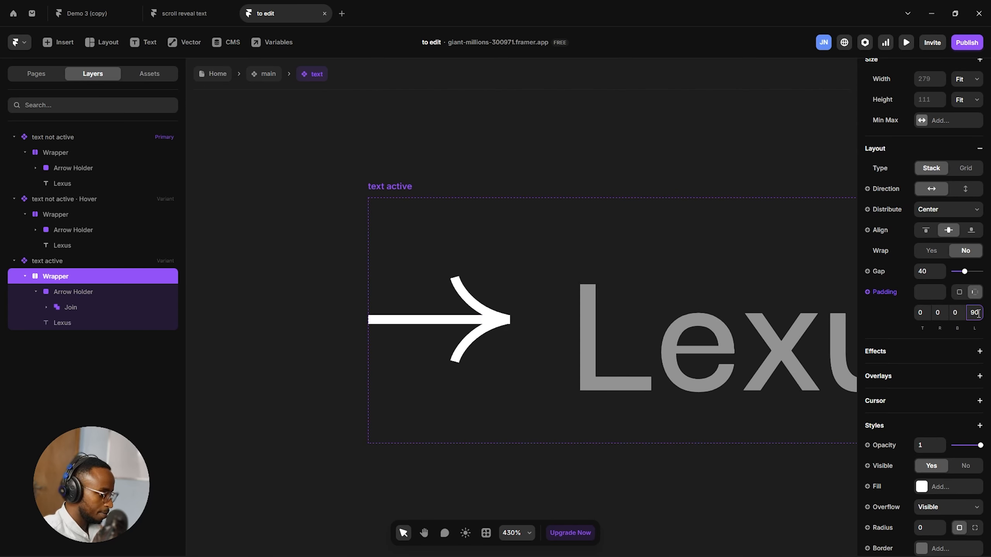
scroll(452, 259, "down", 5)
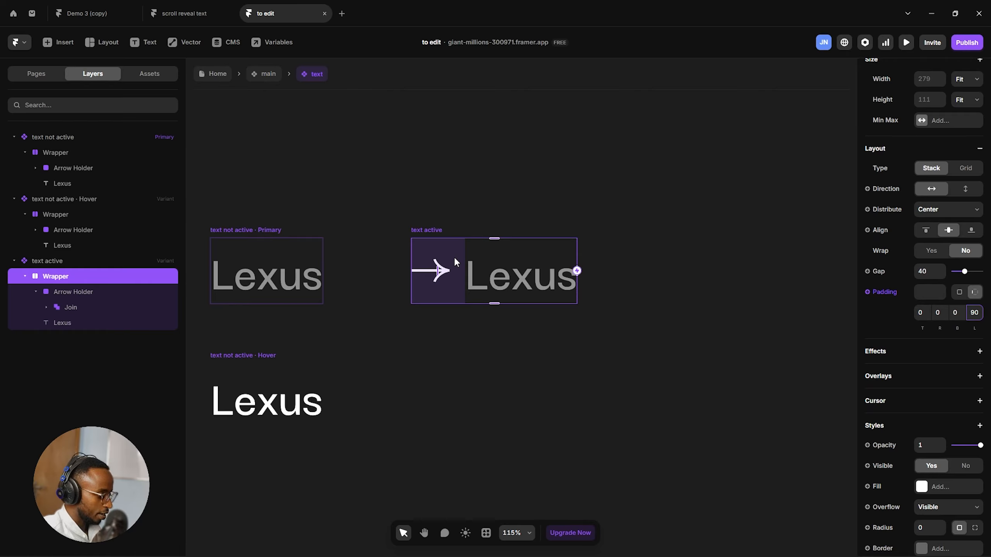
scroll(454, 260, "up", 3)
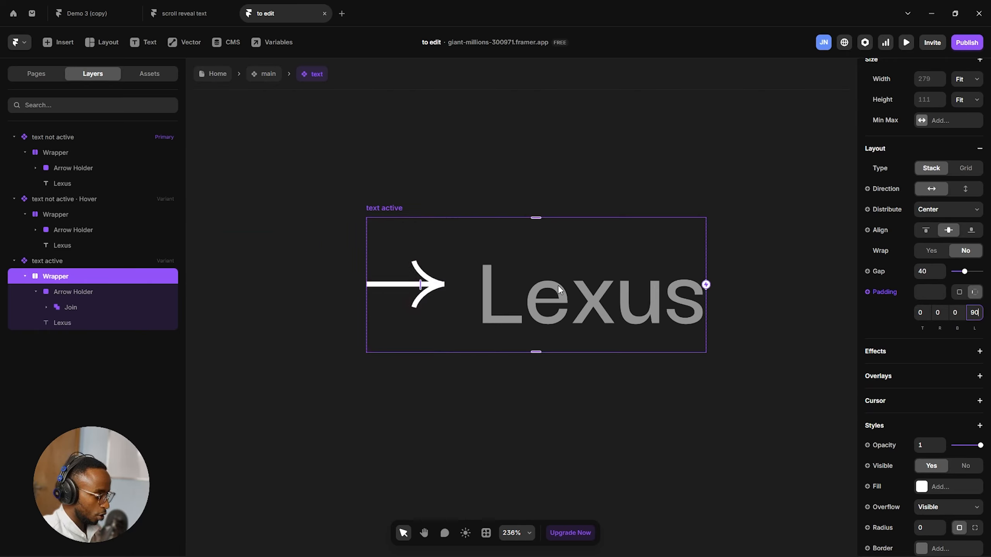
Set the opacity of the arrow holder in the text active variant to 0.5.
left_click(104, 290)
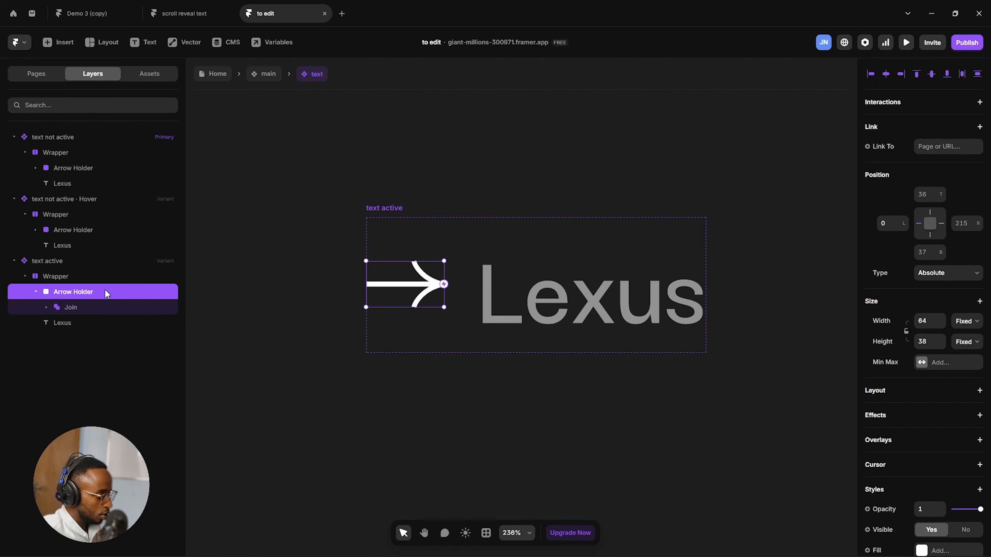
scroll(933, 378, "down", 4)
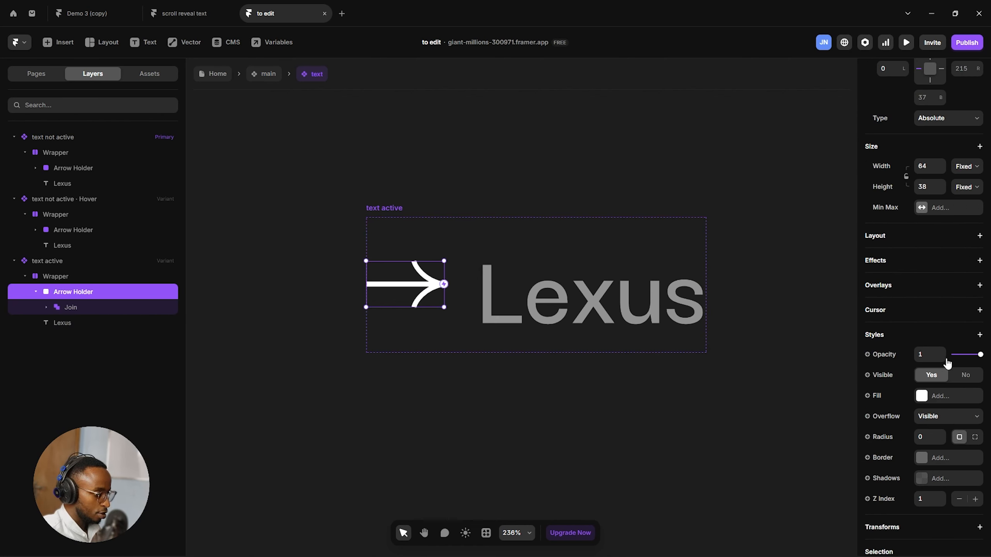
left_click(941, 359)
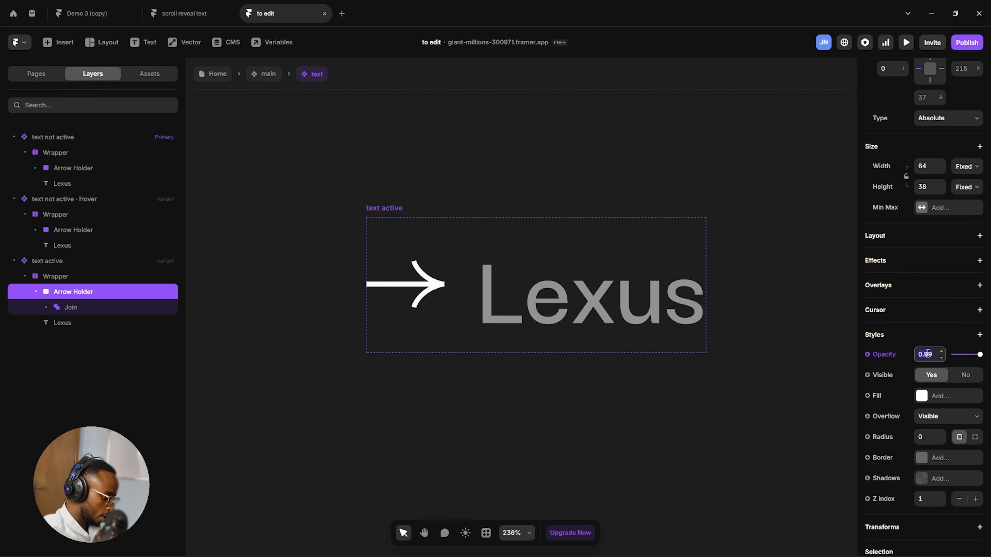
key("BackSpace")
type(".5")
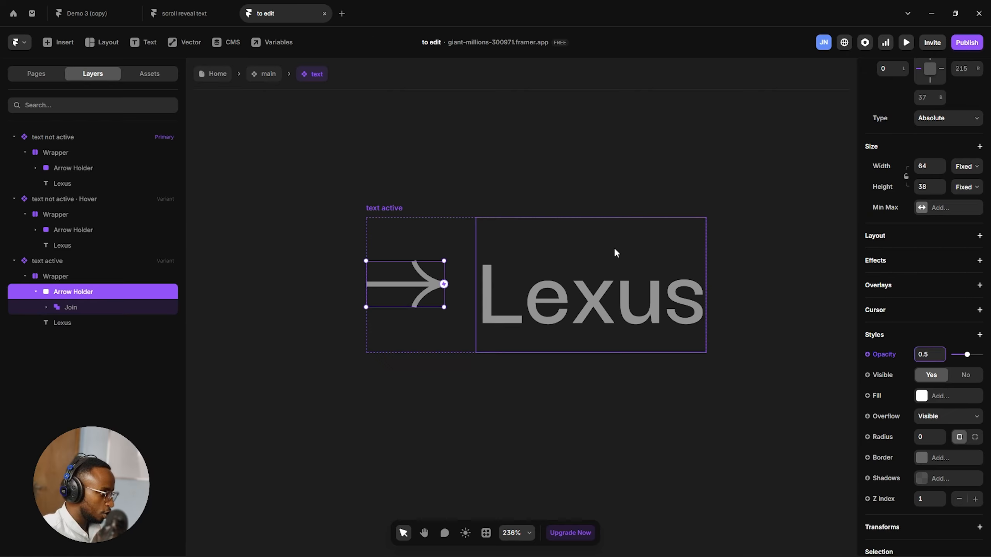
scroll(594, 281, "down", 1)
scroll(595, 282, "down", 5)
left_click(563, 206)
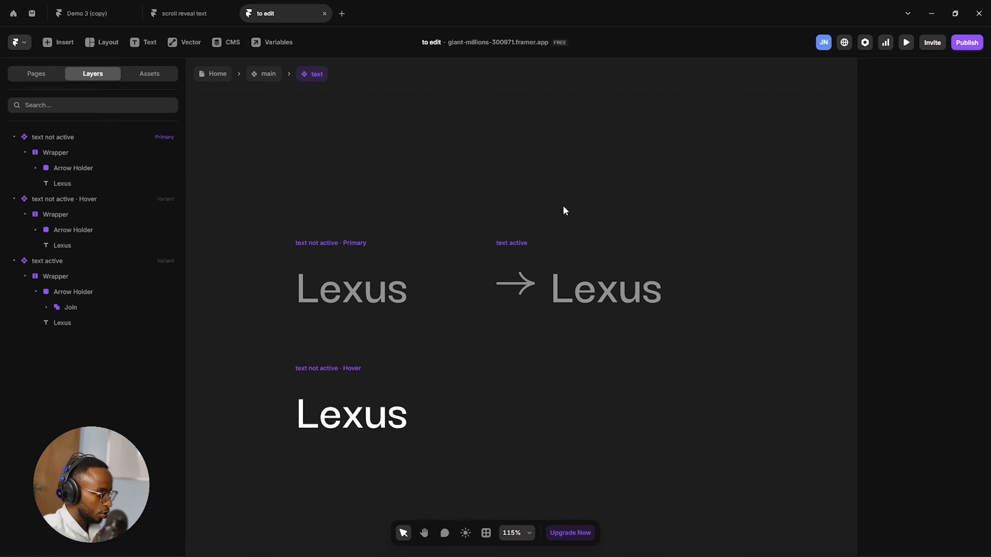
Restore the opacity of the arrow holder in the text active variant to 1.
left_click(511, 288)
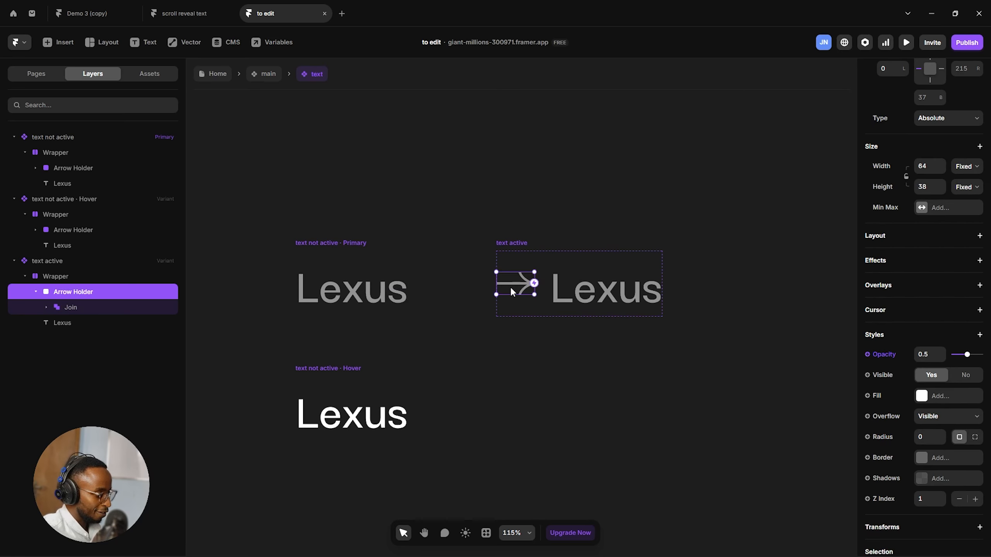
left_click_drag(969, 357, 983, 356)
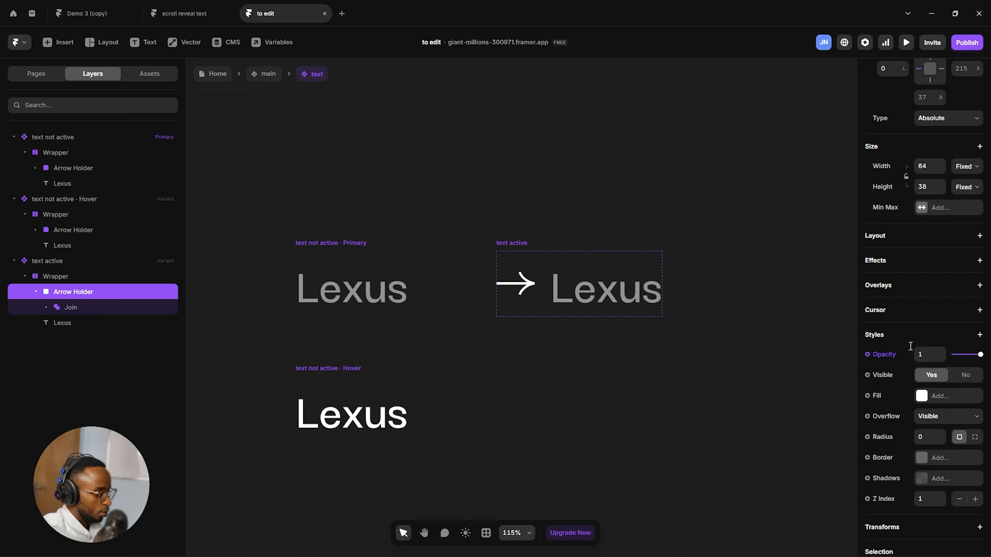
Set the opacity of the Lexus text in the text active variant to 1.
left_click(94, 323)
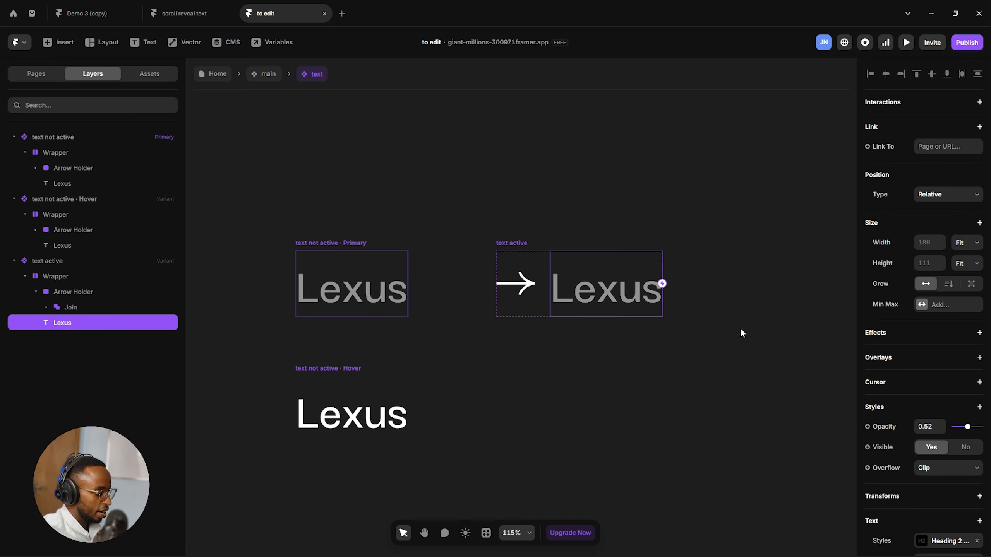
scroll(962, 416, "down", 4)
left_click_drag(972, 264, 981, 261)
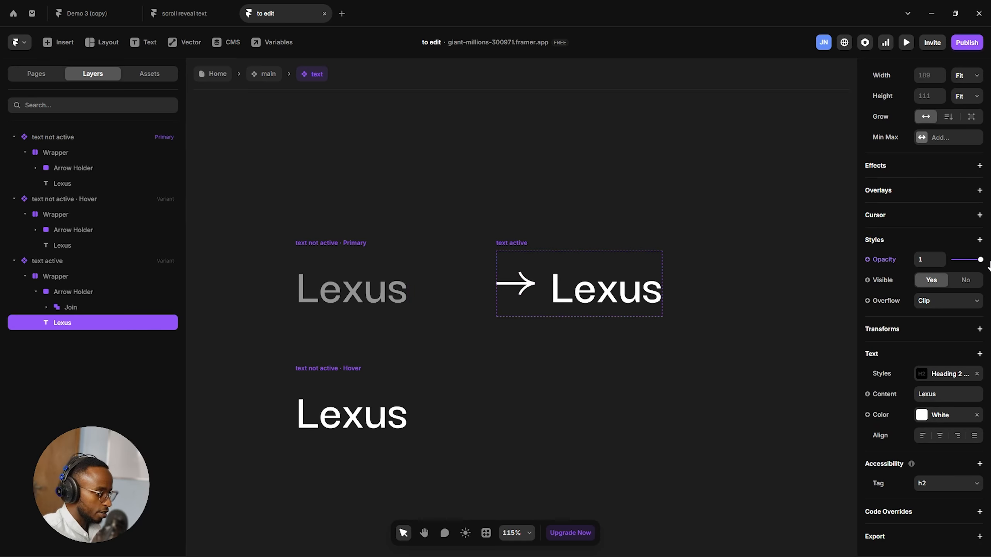
left_click(662, 230)
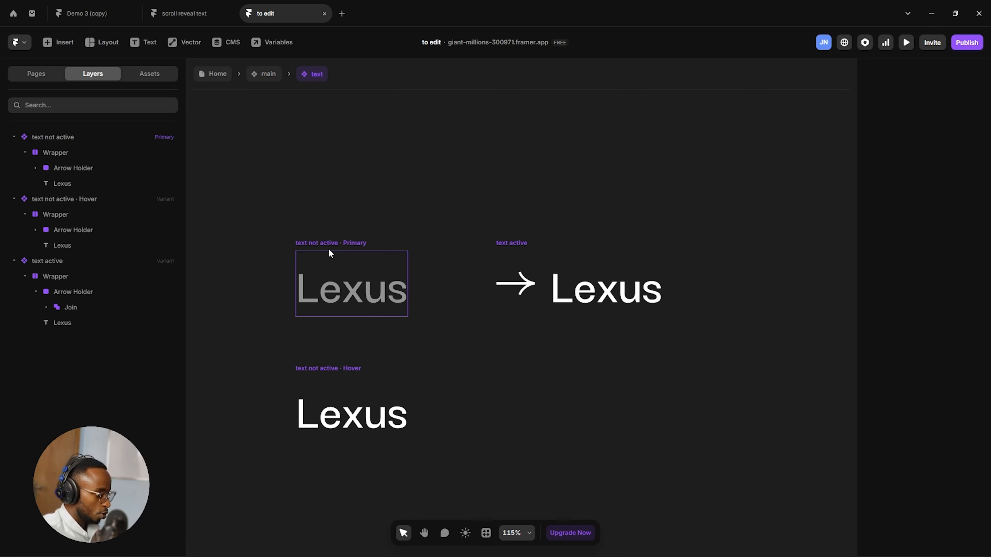
Preview the text not active primary variant to check its hover effect, and return to the canvas.
left_click(312, 244)
left_click(301, 243)
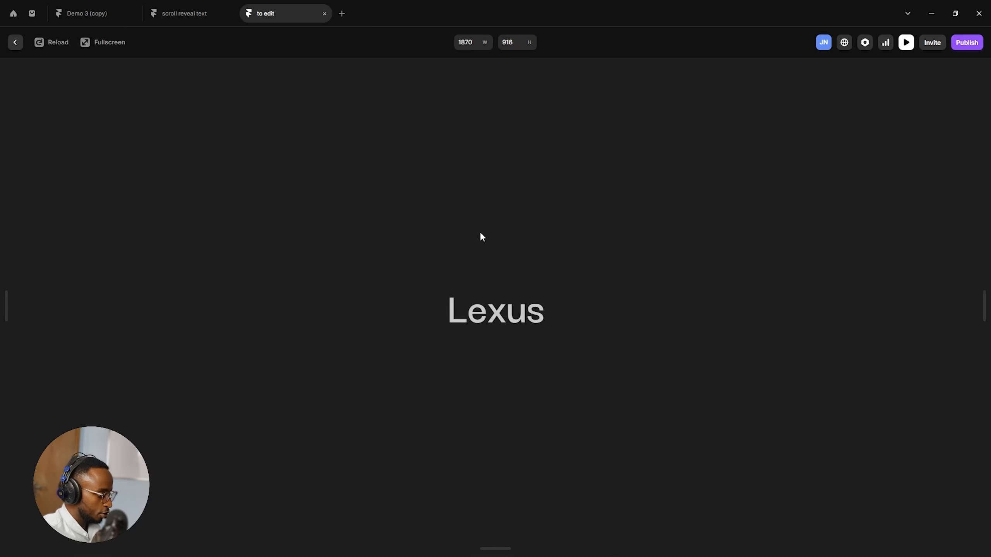
left_click(15, 43)
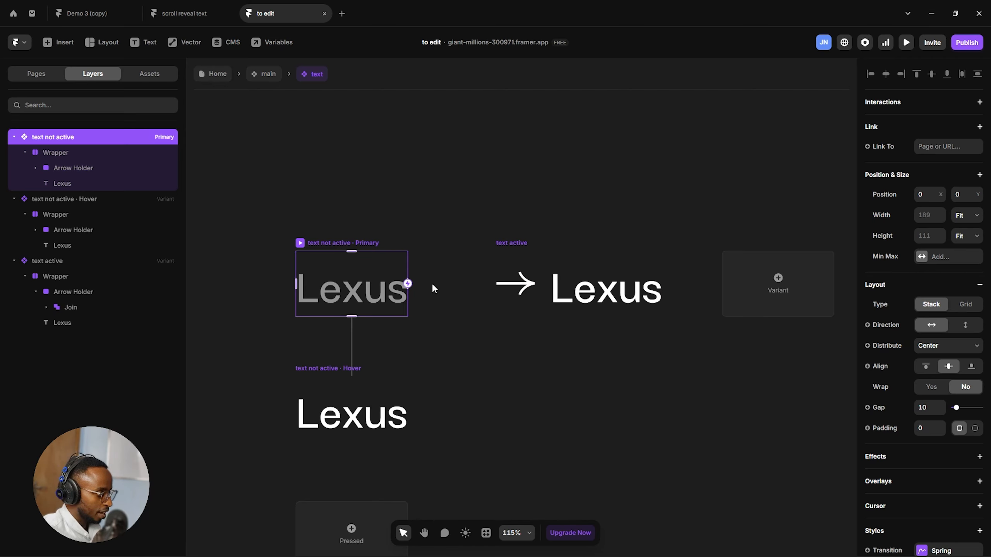
Connect the text not active primary variant to the text active variant with a Click interaction.
left_click_drag(411, 281, 538, 277)
left_click(516, 337)
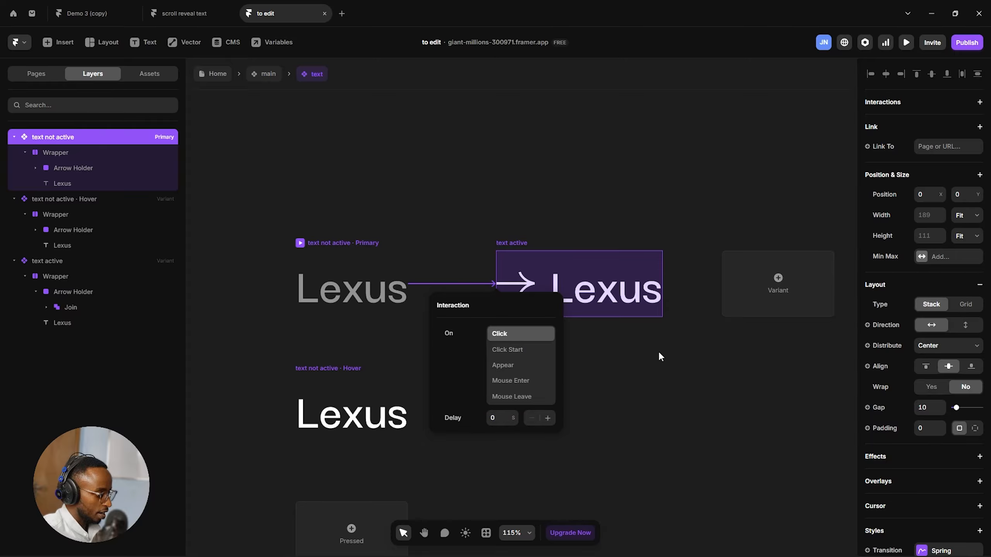
left_click(659, 353)
Preview the primary variant and test the click transition to the active variant.
left_click(299, 243)
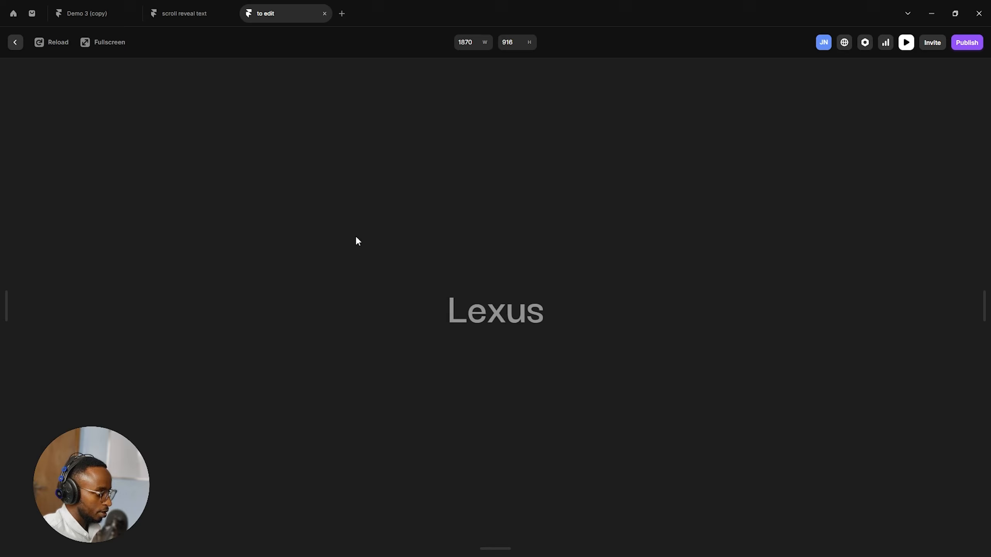
left_click(506, 313)
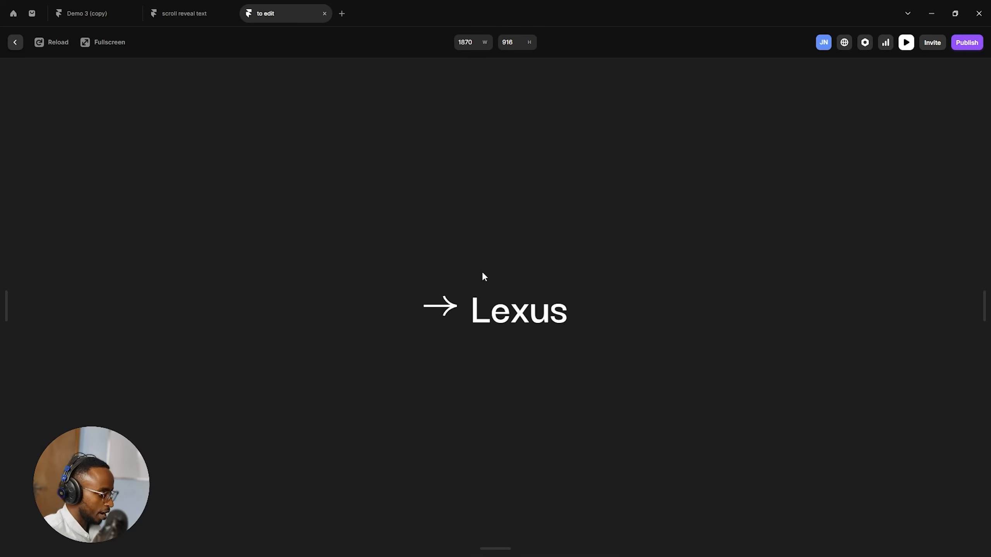
left_click(15, 42)
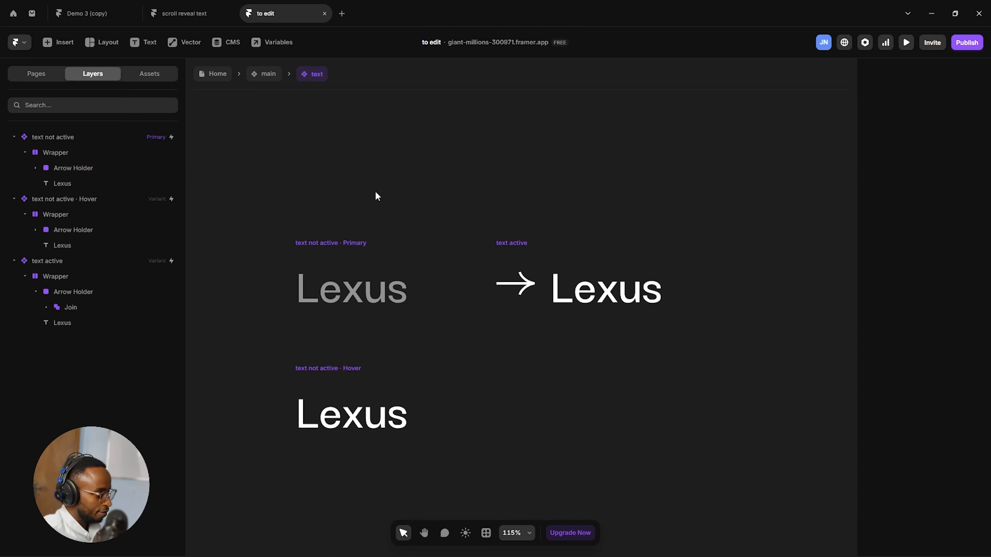
Return to the main component and delete text 2, text 3 and text 4 from the Text Holder.
left_click(273, 82)
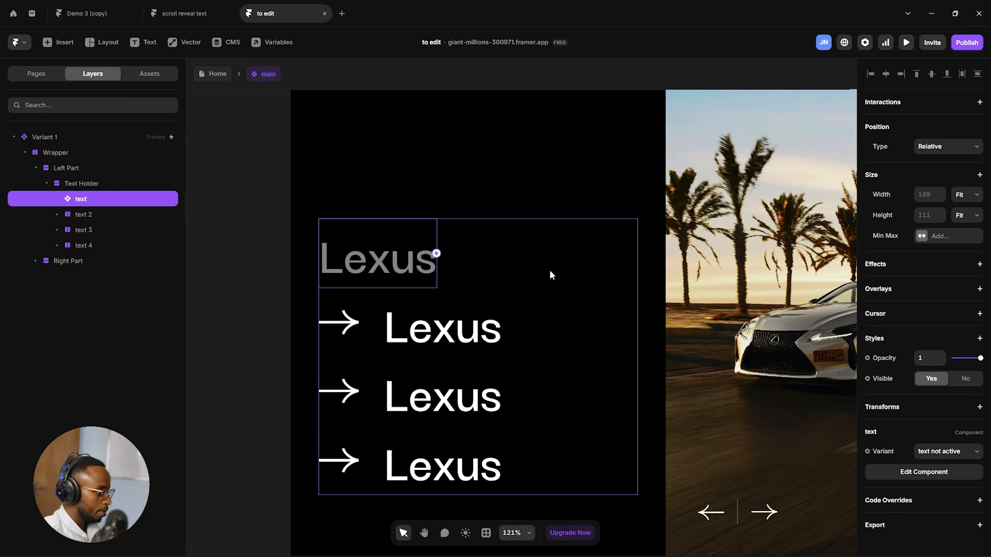
left_click(376, 331)
left_click(70, 218)
left_click(59, 215)
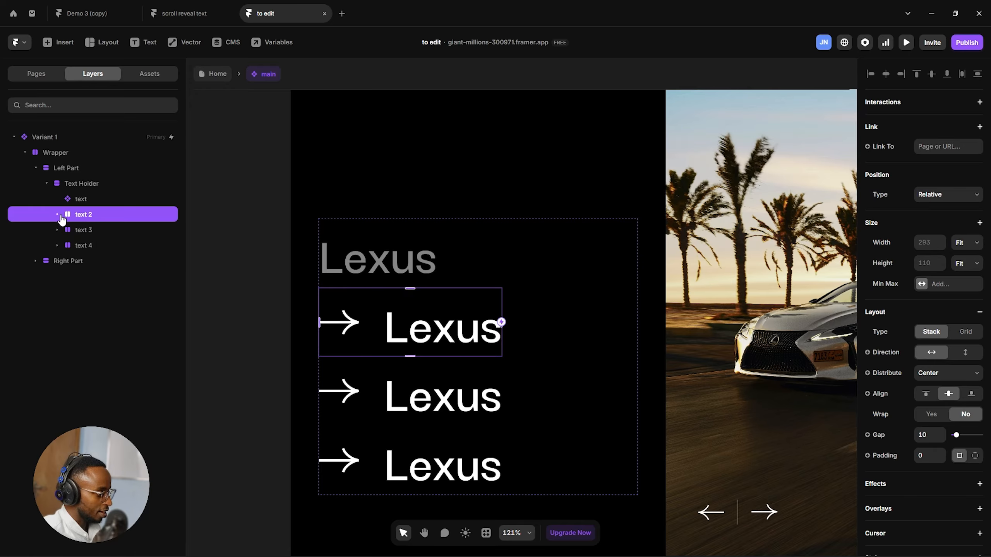
left_click(84, 246, "shift")
key("Delete")
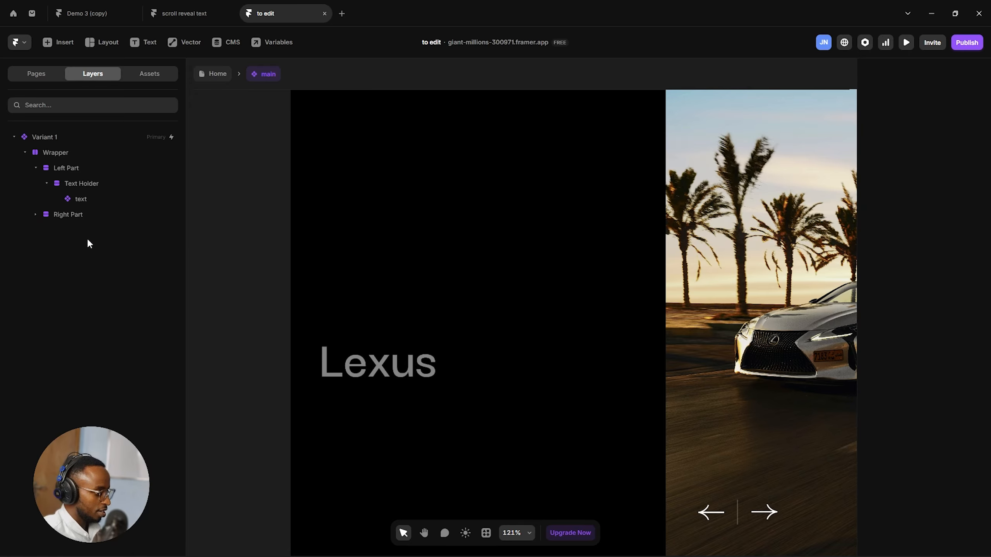
Duplicate the text component instance three times inside the Text Holder.
left_click(103, 199)
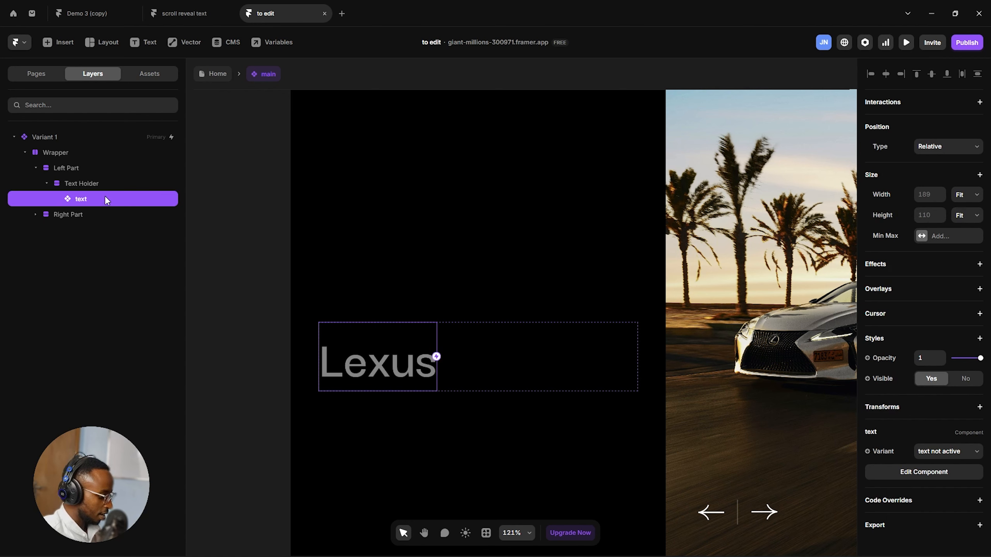
key("ctrl+d")
key("ctrl+d")
key("ctrl+d")
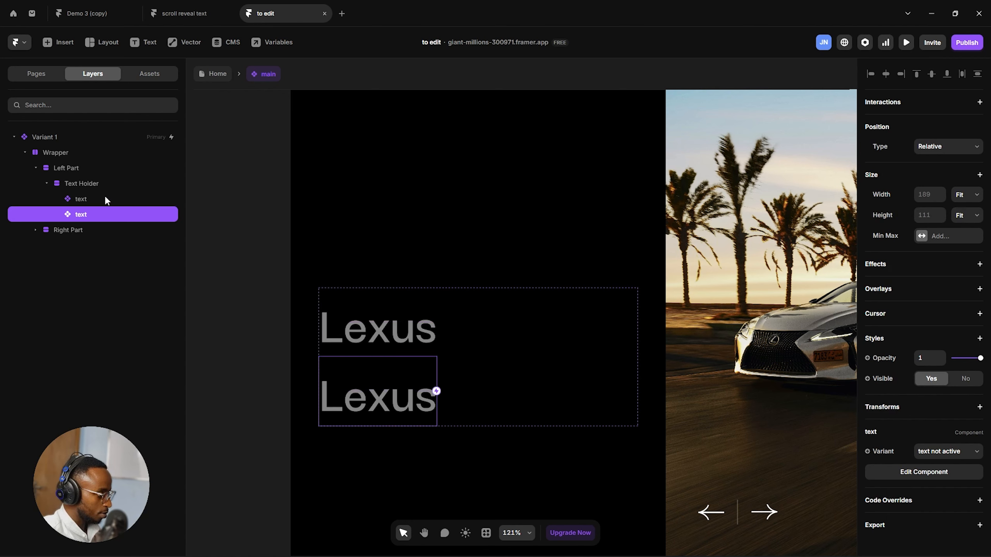
scroll(423, 293, "down", 2)
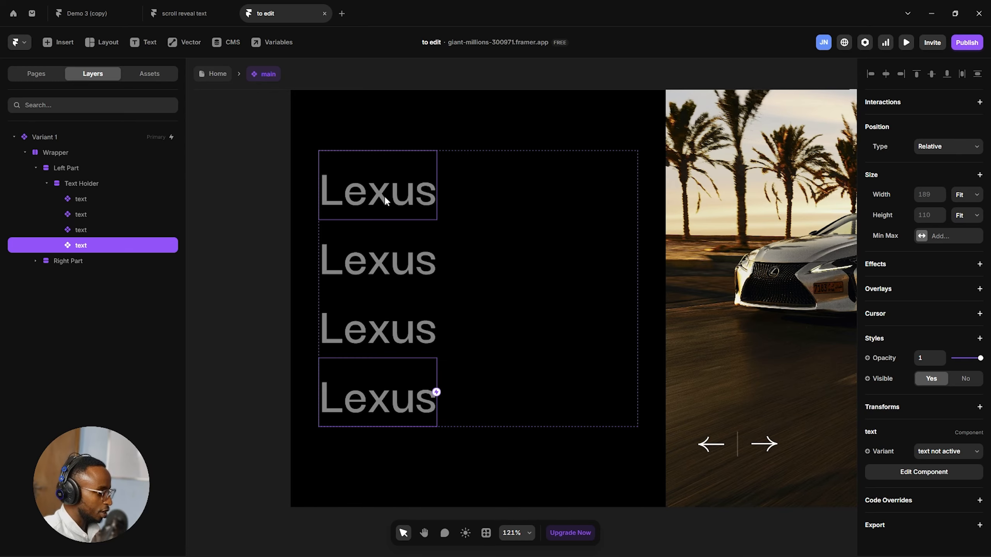
scroll(476, 240, "up", 6)
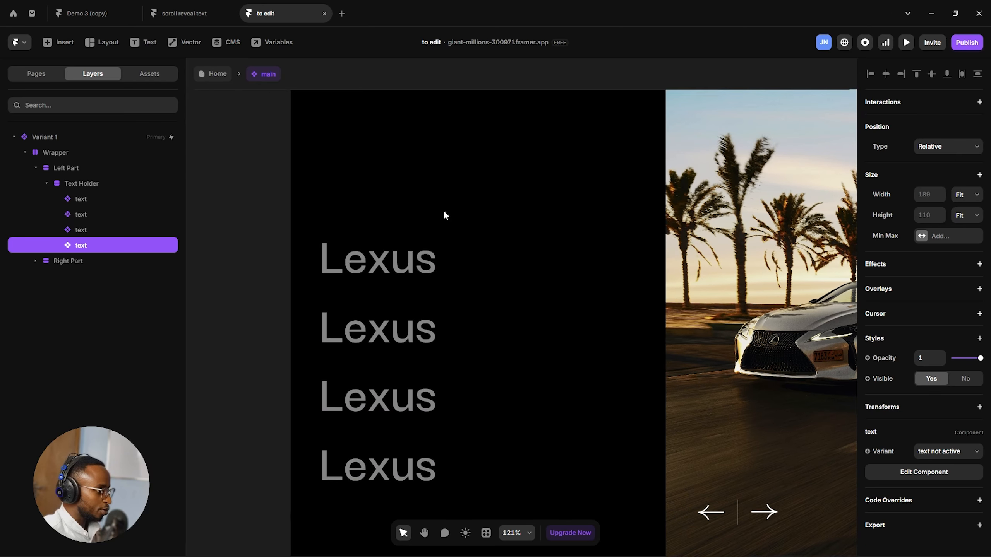
scroll(425, 382, "down", 2)
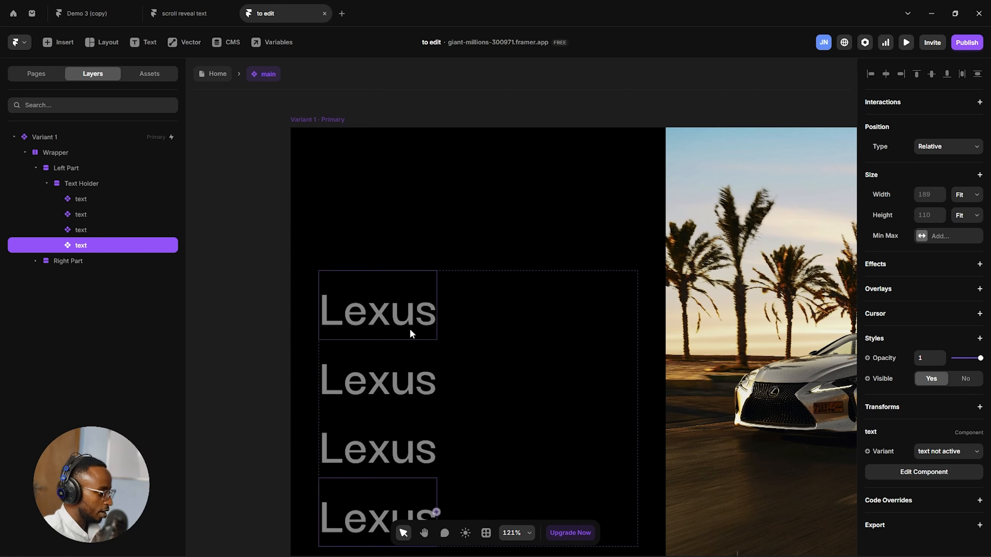
Switch the first text instance in the Text Holder to the text active variant.
left_click(410, 321)
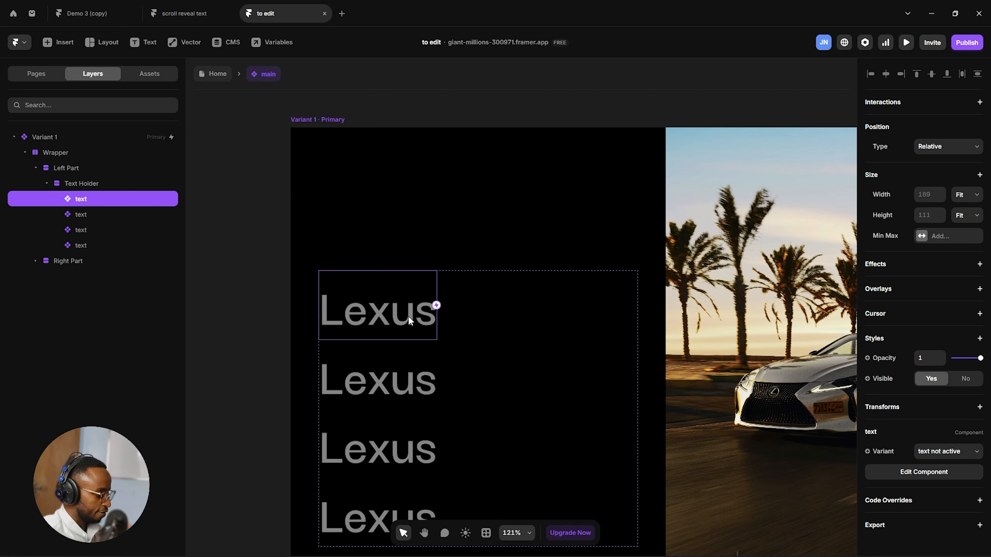
left_click(956, 453)
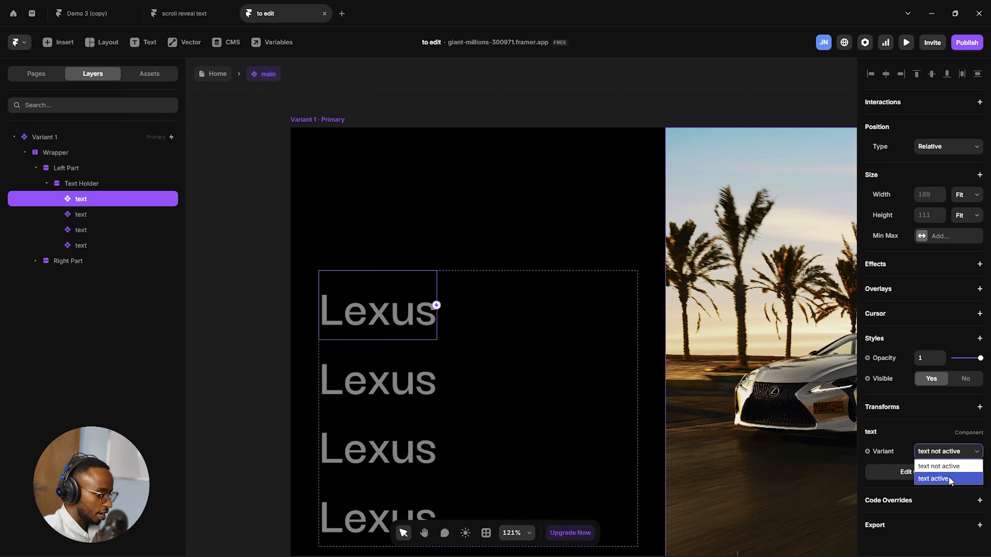
left_click(949, 476)
key("Escape")
scroll(472, 307, "down", 4)
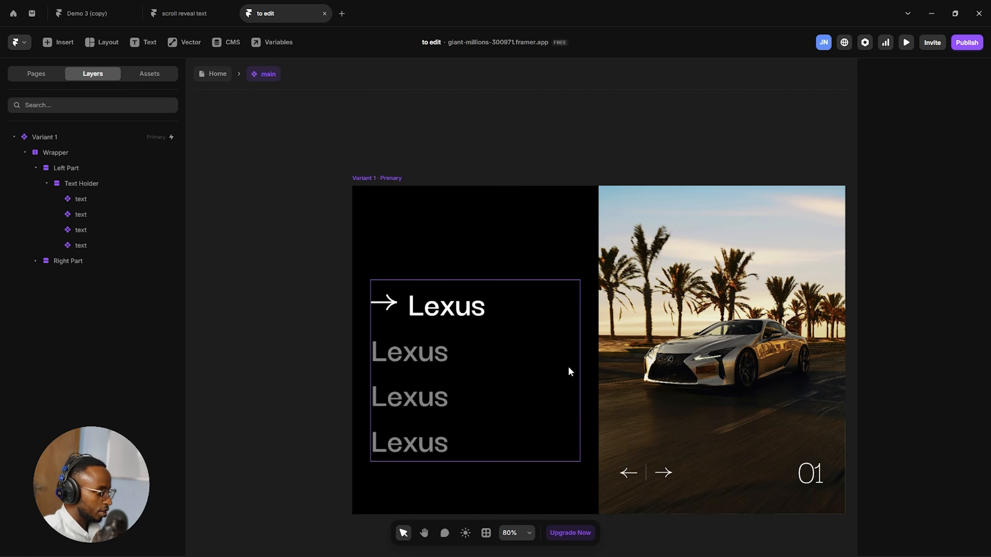
scroll(568, 366, "down", 1)
scroll(537, 355, "right", 3)
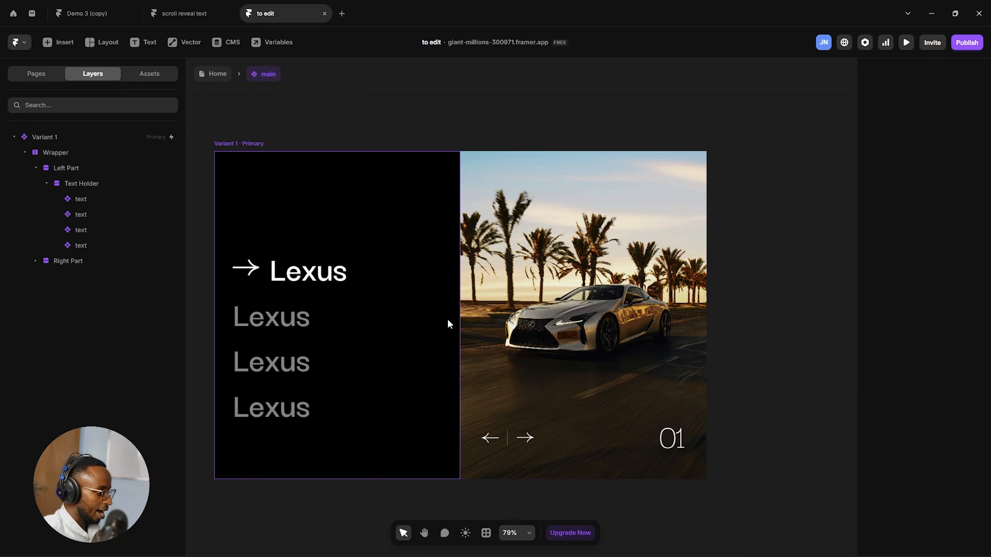
scroll(447, 318, "left", 2)
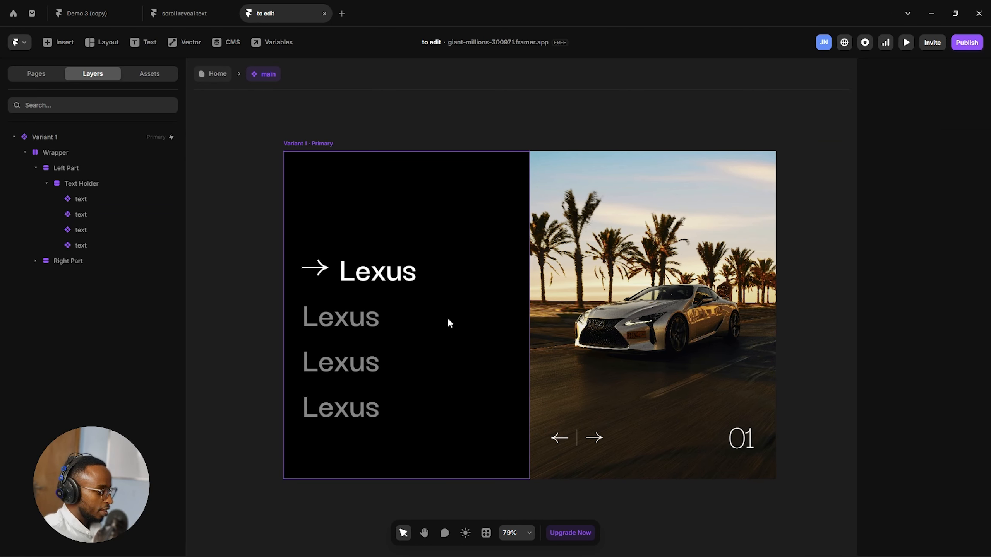
Open the text component for editing and select the Lexus text layer of the text not active primary variant.
double_click(389, 273)
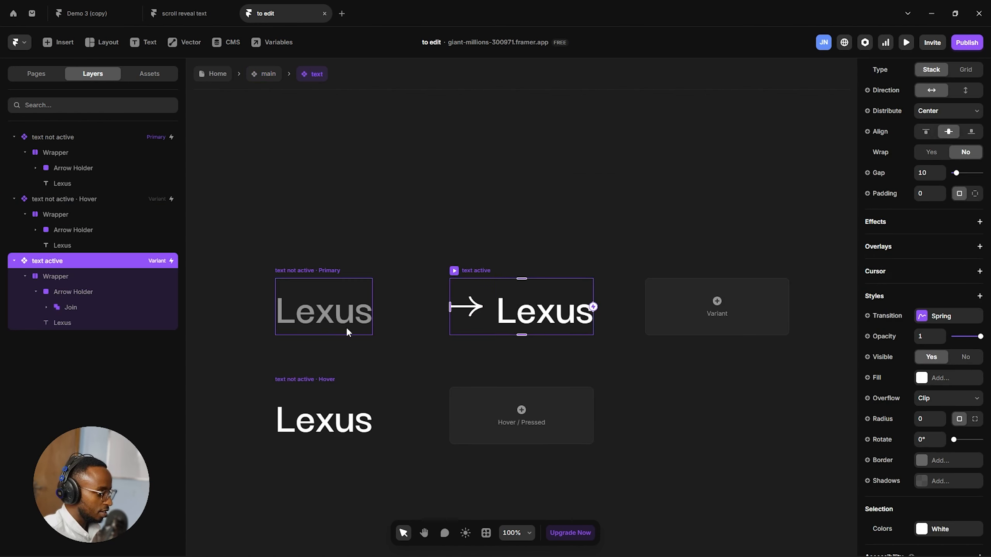
left_click(312, 276)
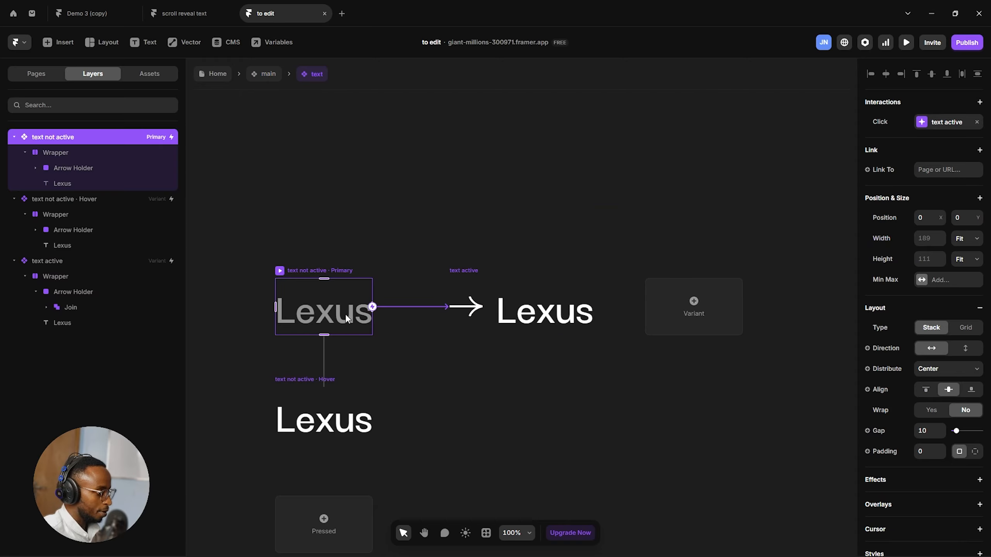
left_click(122, 183)
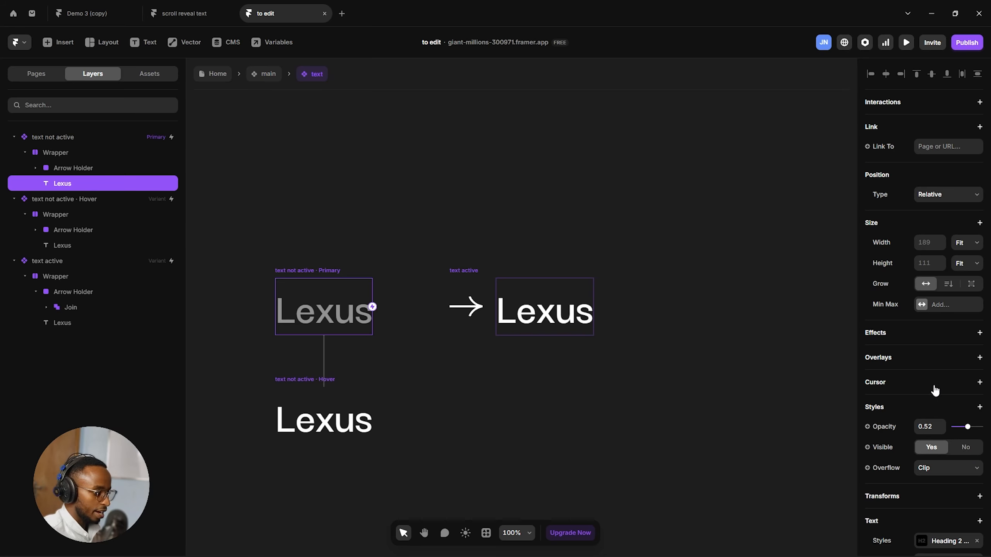
scroll(935, 391, "down", 5)
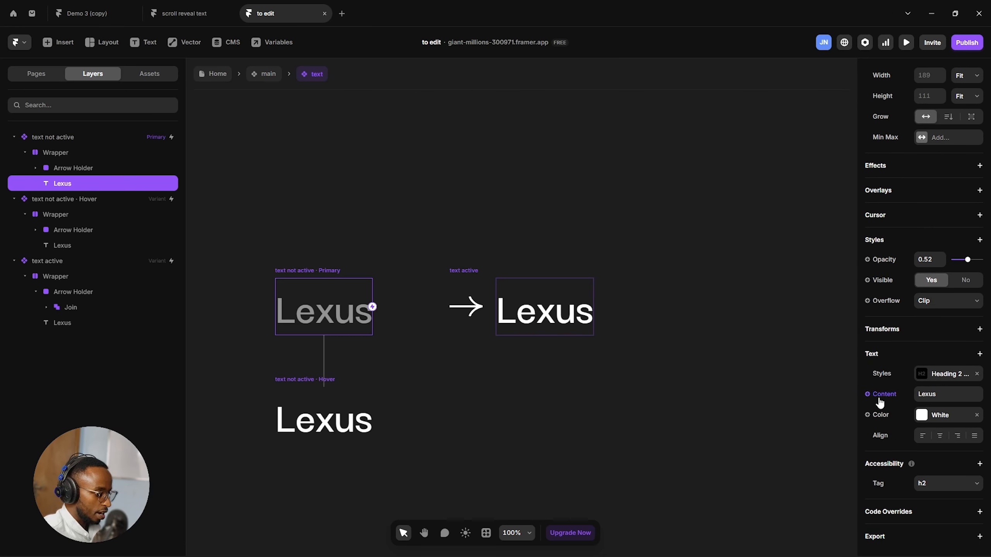
Try "hiiii" as the content of the primary variant's text layer and undo the change.
left_click(930, 395)
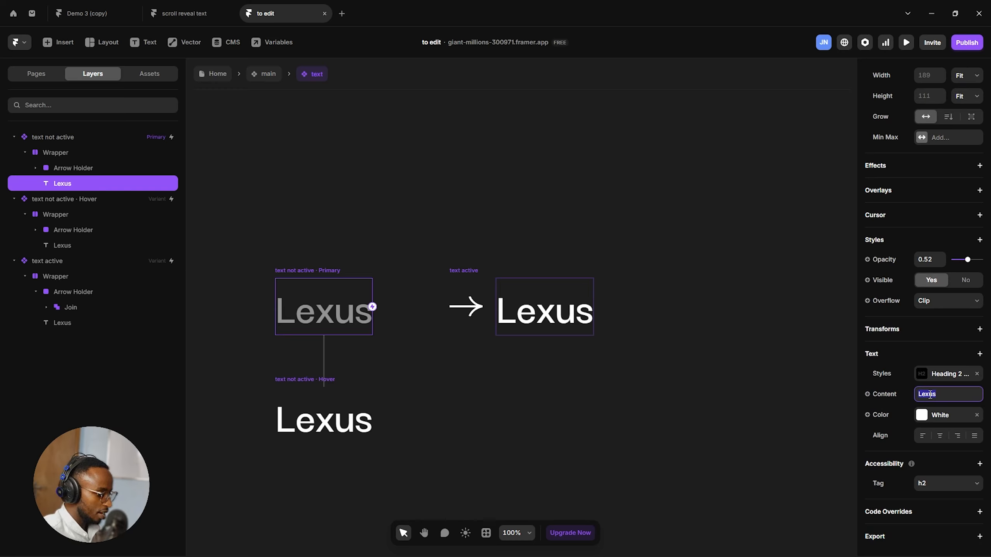
type("hiiii")
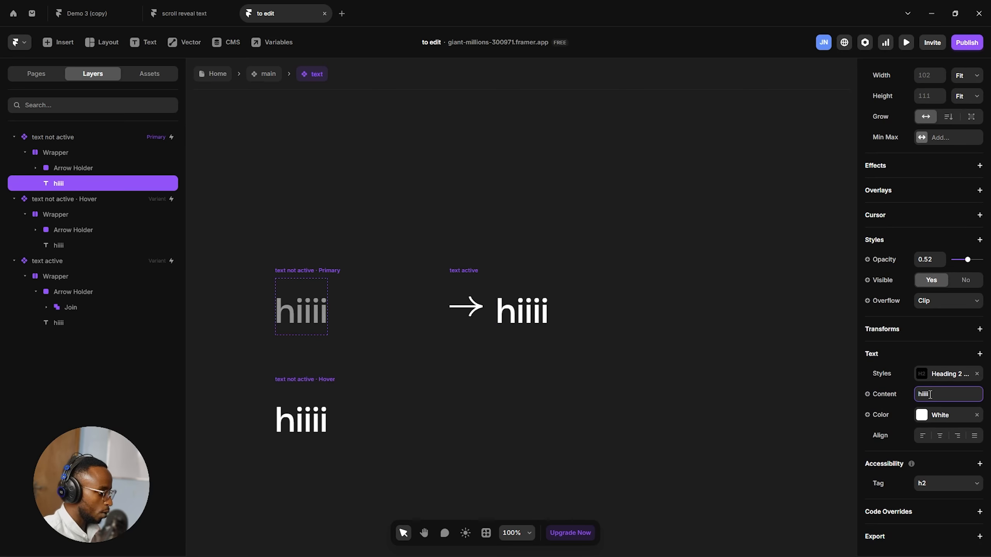
key("ctrl+z")
left_click(903, 401)
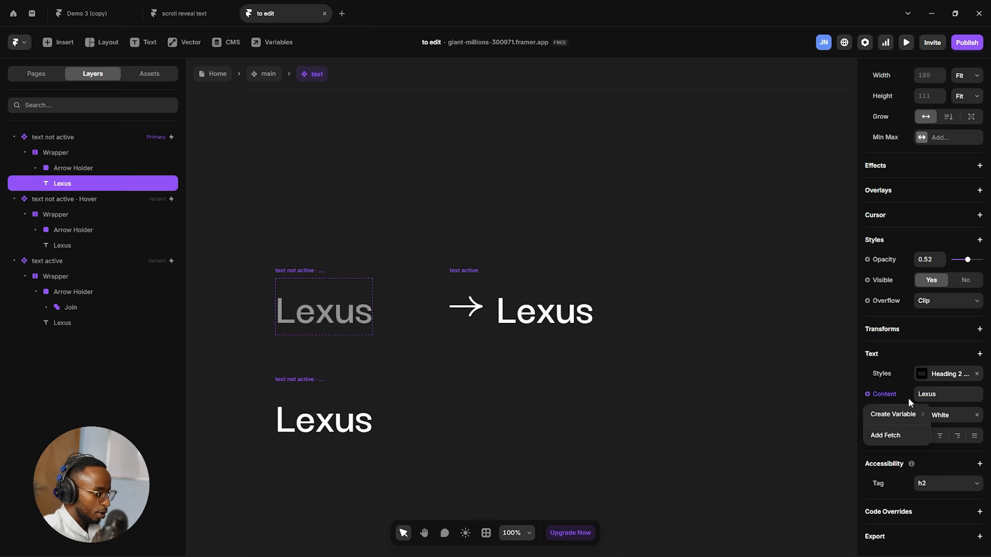
left_click(934, 393)
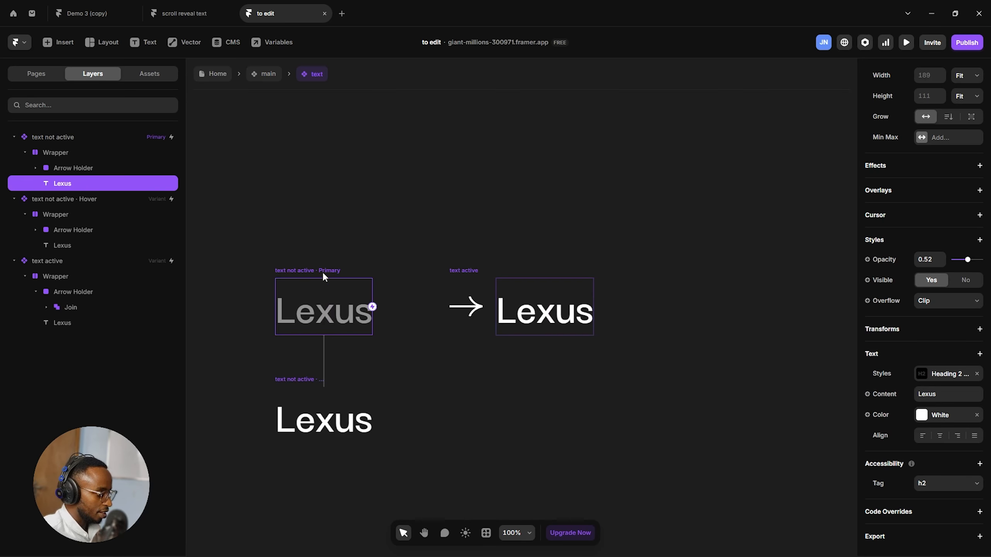
Create a variable named "car" for the Lexus text's content and return to the main component.
left_click(891, 398)
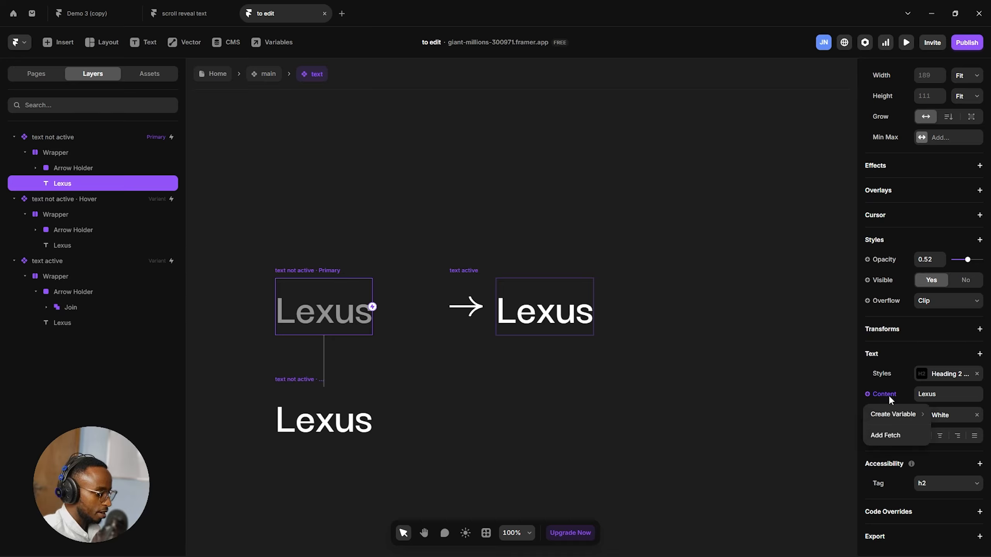
mouse_move(898, 415)
left_click(811, 415)
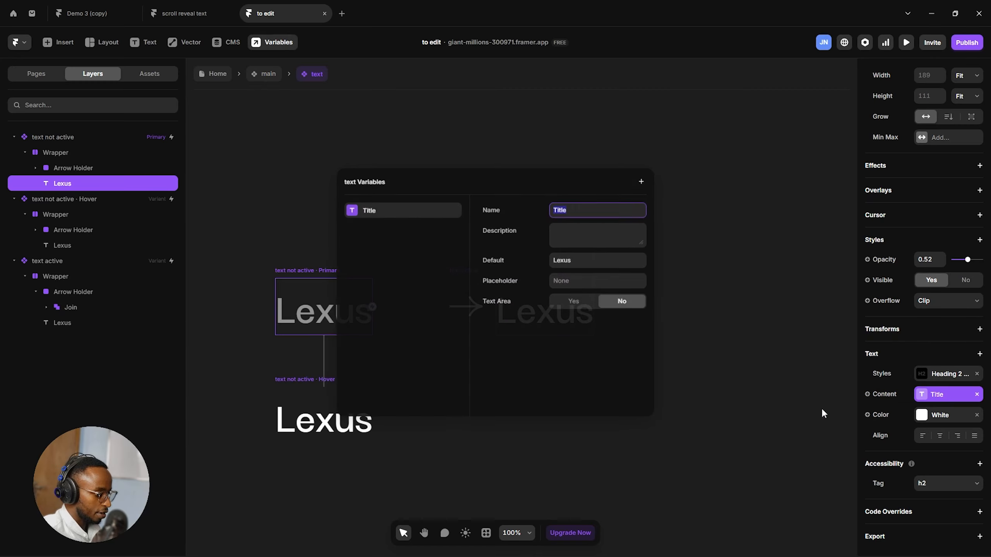
type("car")
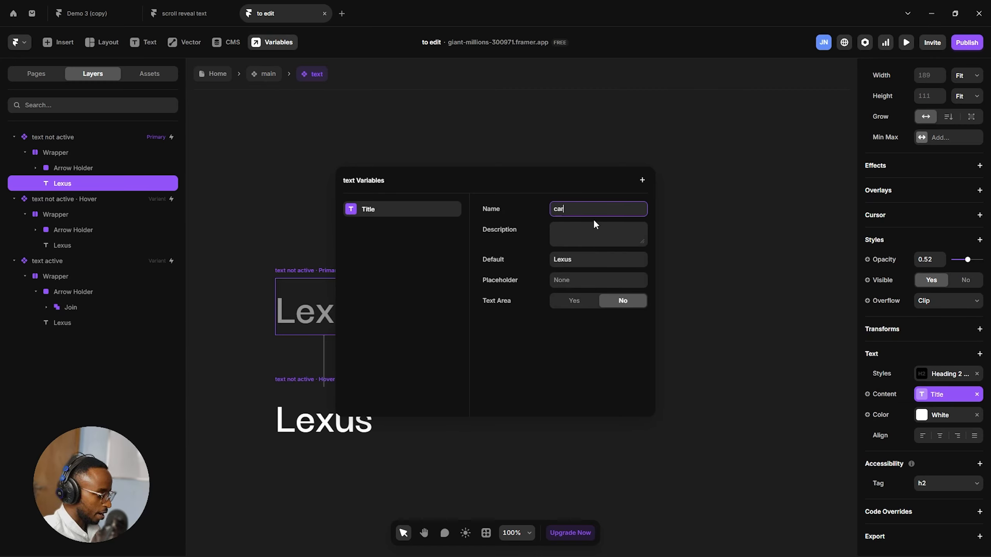
left_click(556, 260)
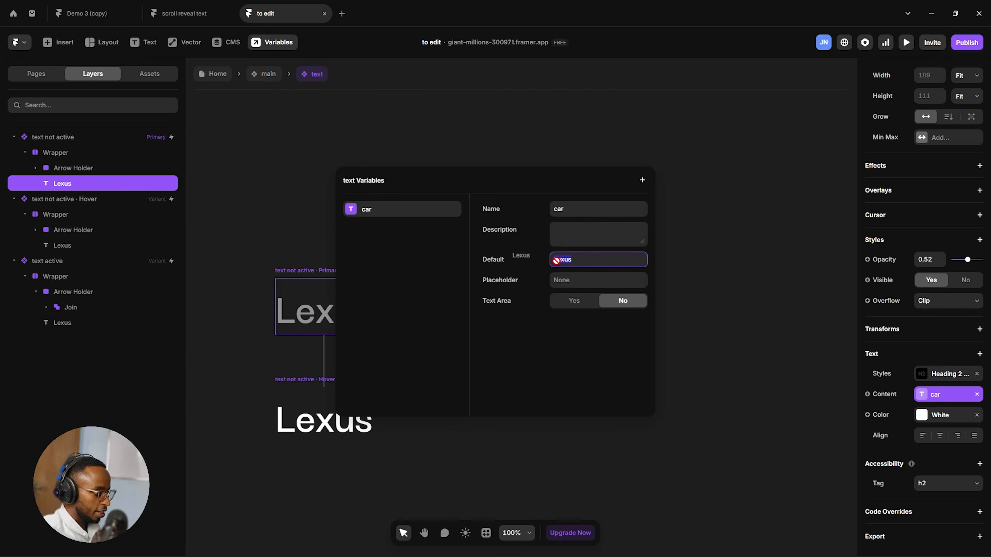
left_click(658, 239)
left_click(265, 74)
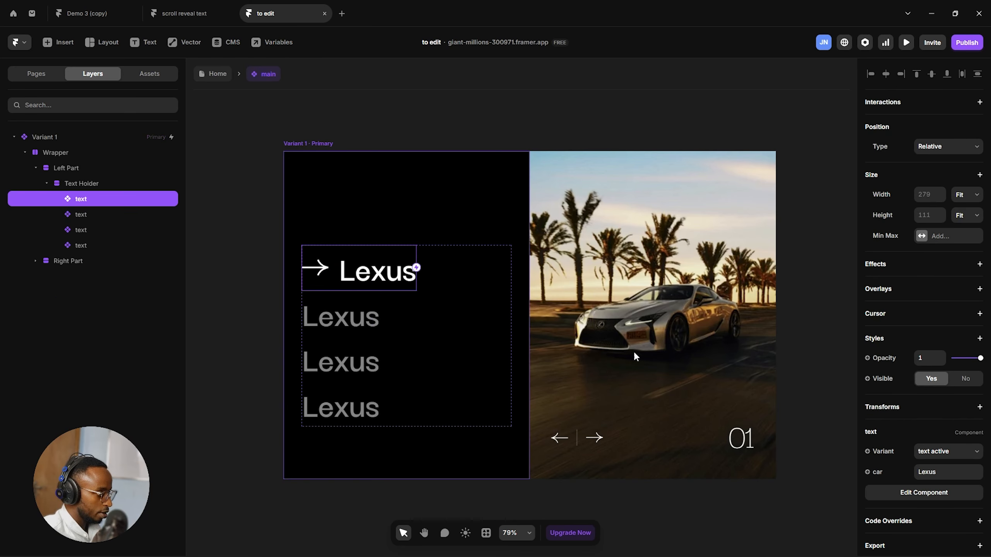
Try "Hii" as the car value of the first text instance and undo the change.
left_click(874, 473)
left_click(490, 279)
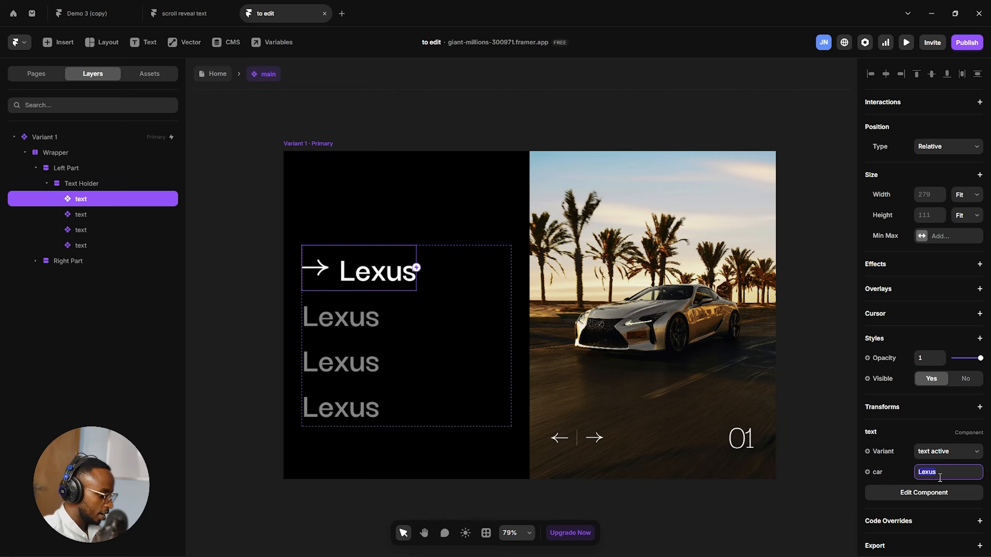
type("Hii")
left_click(814, 434)
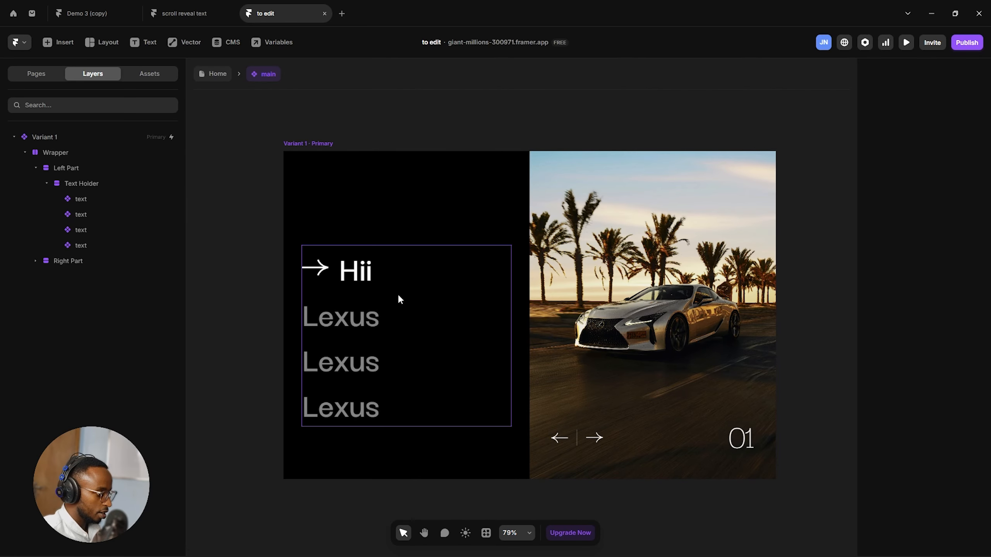
key("ctrl+z")
left_click(426, 129)
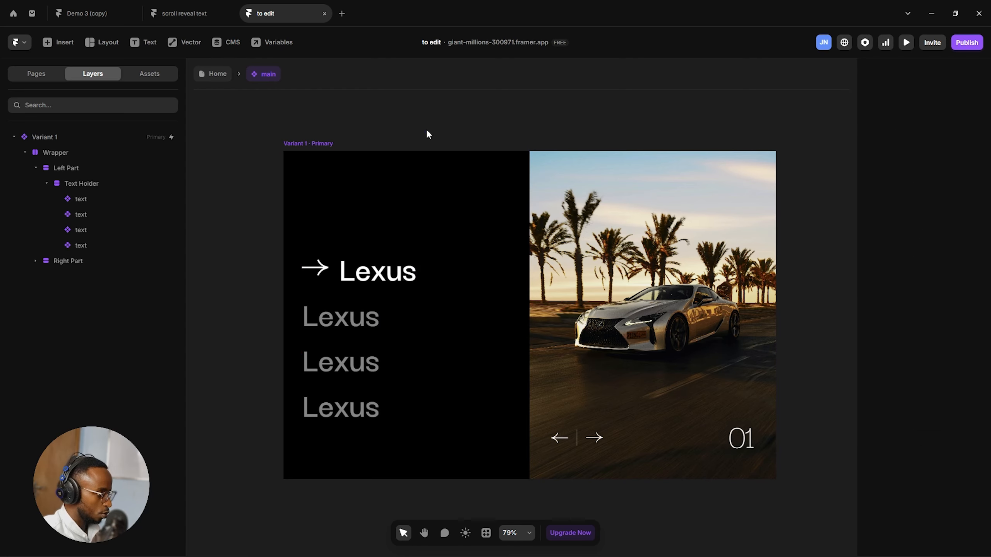
scroll(512, 269, "down", 5)
scroll(512, 271, "up", 5)
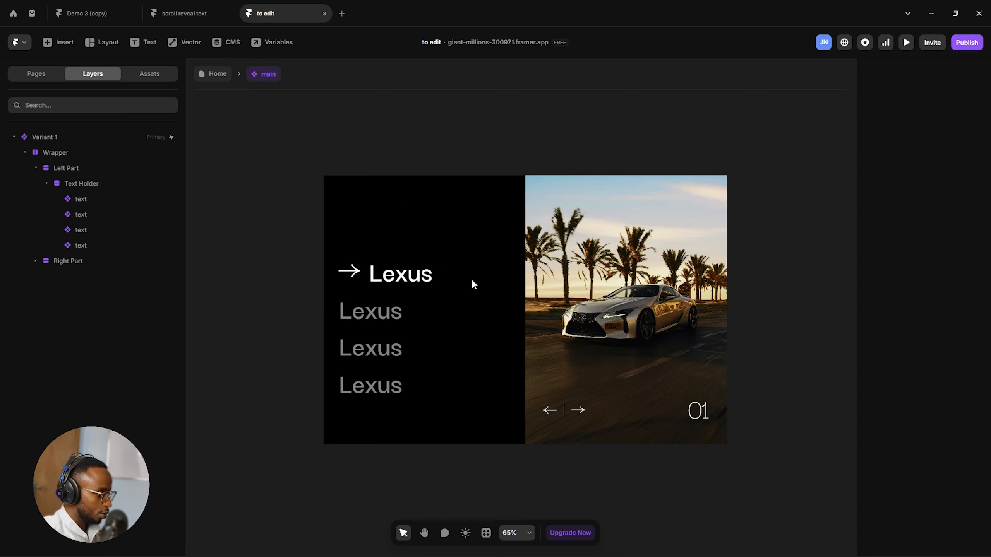
Examine the Right Part's layer structure, including the Image Holder with its Image slider and Numbers Holder.
left_click(362, 285)
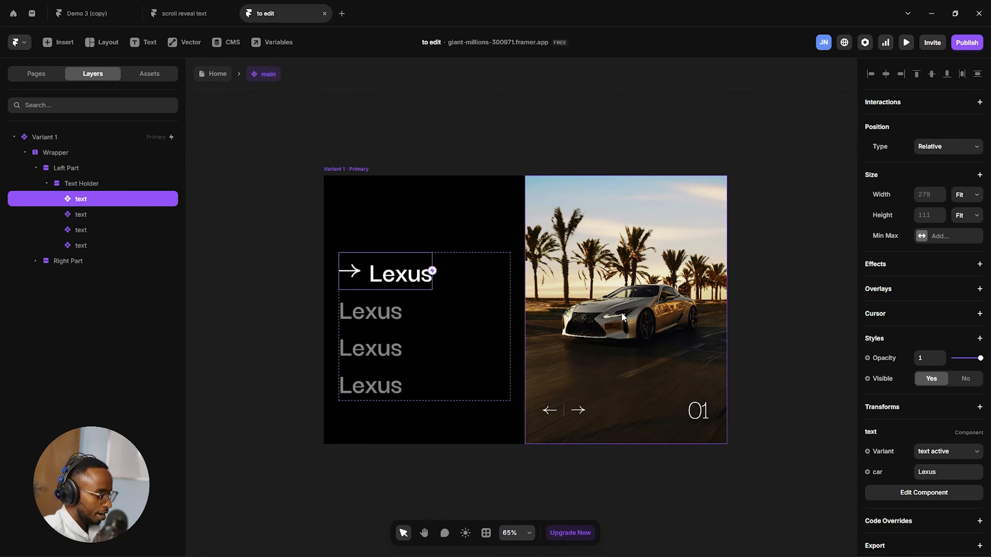
scroll(621, 314, "right", 2)
left_click(571, 281)
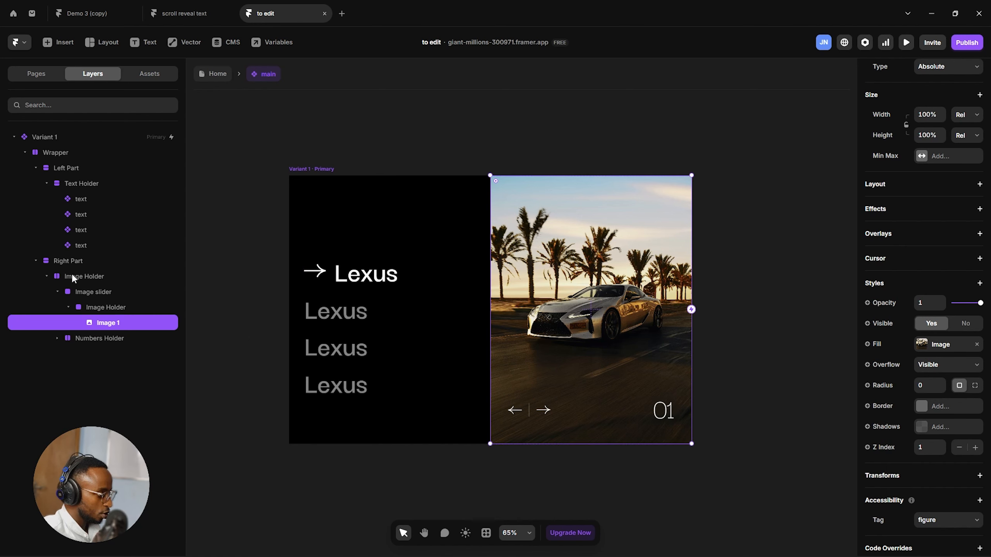
left_click(73, 262)
left_click(47, 276)
left_click(89, 279)
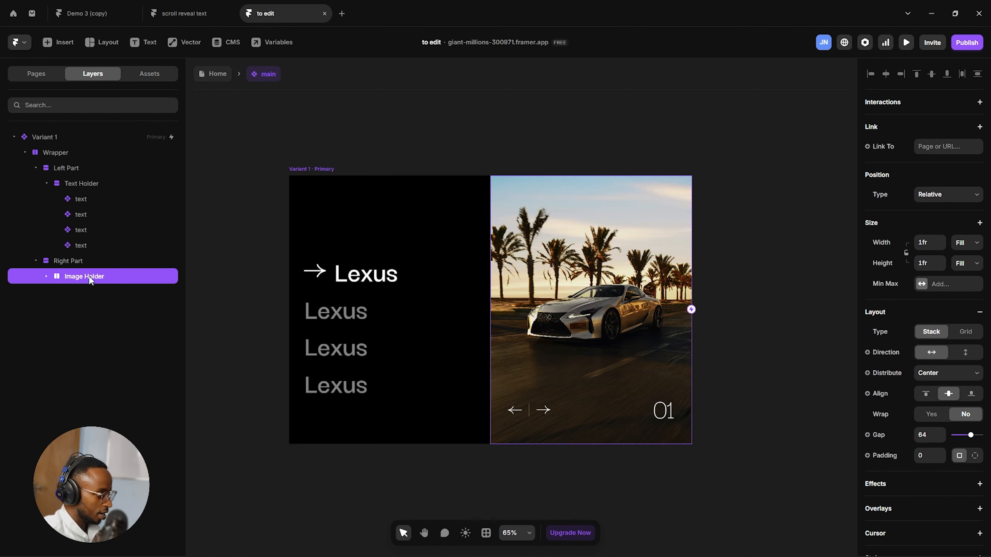
left_click(46, 277)
left_click(58, 292)
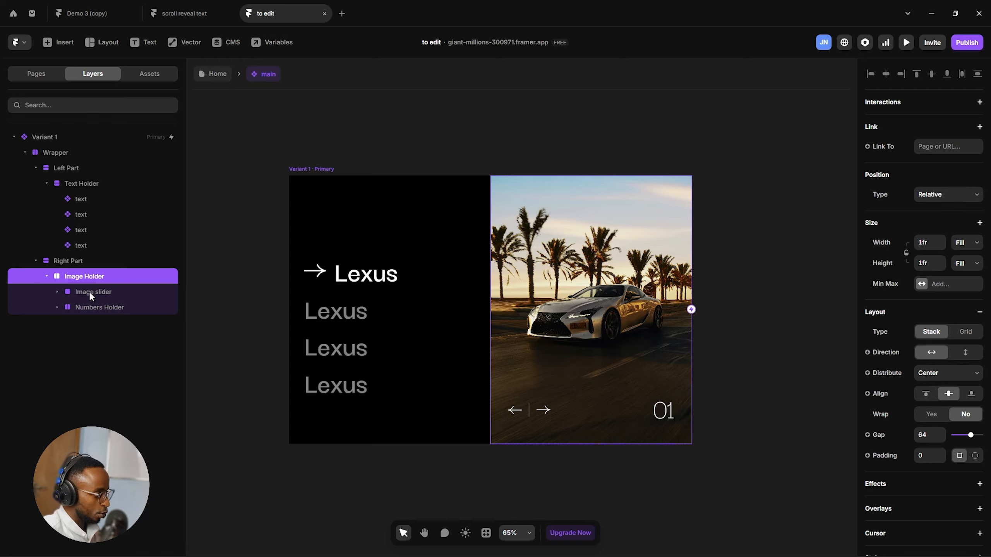
left_click(92, 292)
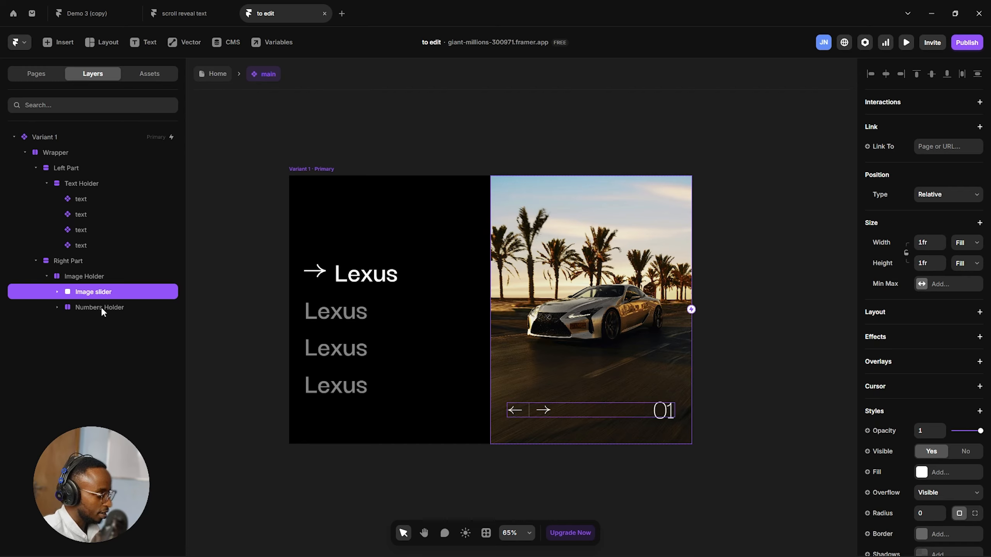
left_click(101, 307)
Turn the Image slider layer of the Image Holder into a new component named "Image slider".
left_click(91, 295)
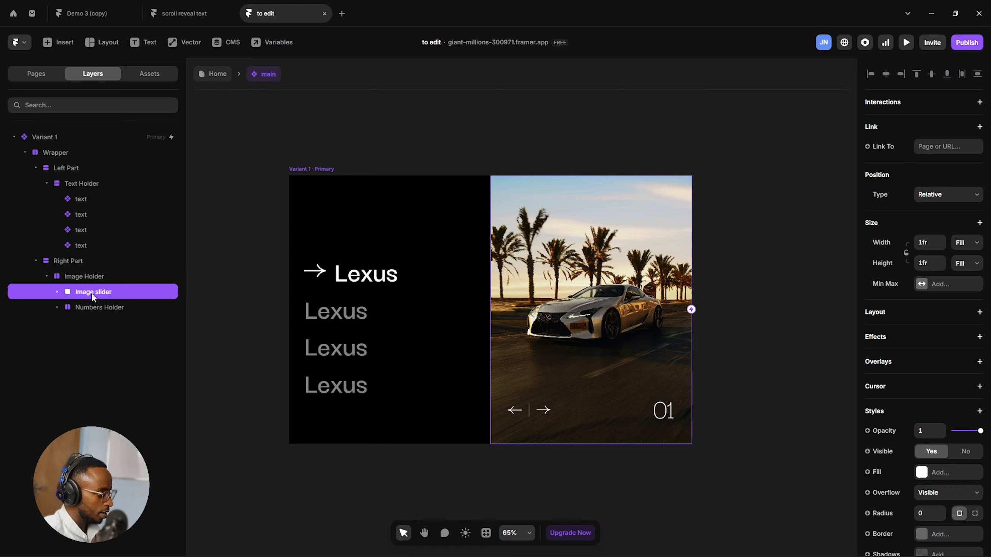
right_click(91, 293)
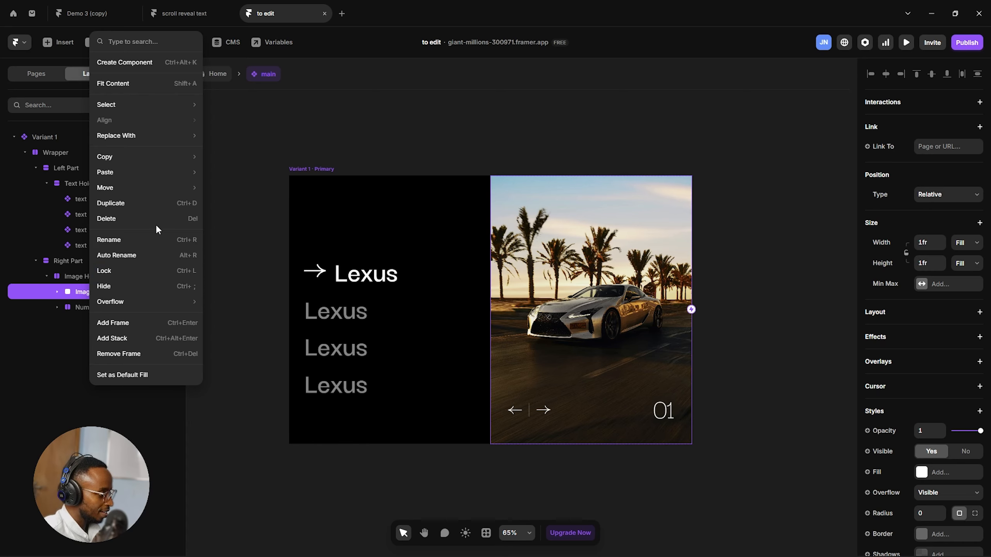
left_click(147, 63)
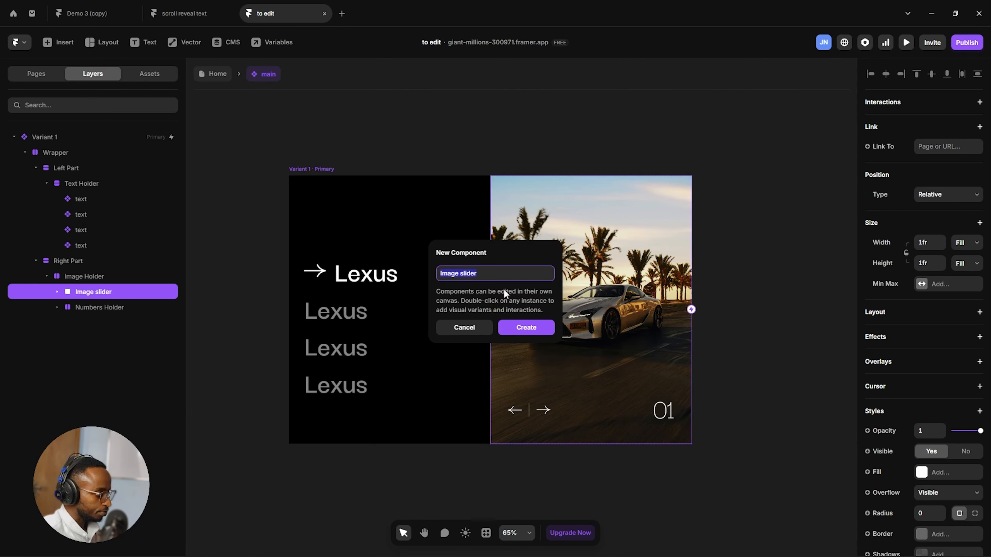
left_click(528, 330)
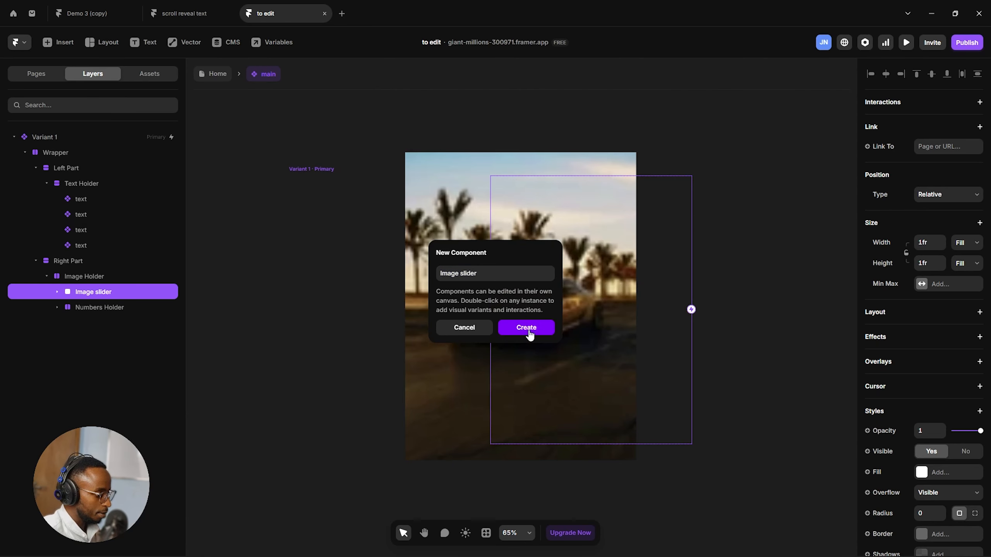
left_click(338, 210)
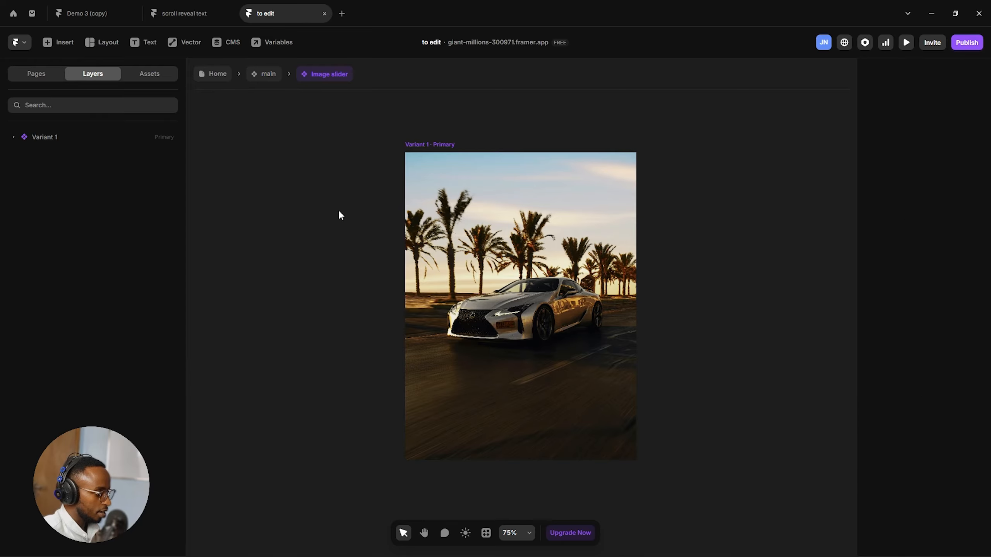
Add three more variants beside the primary variant of the Image slider component.
scroll(444, 260, "down", 5)
scroll(365, 236, "right", 2)
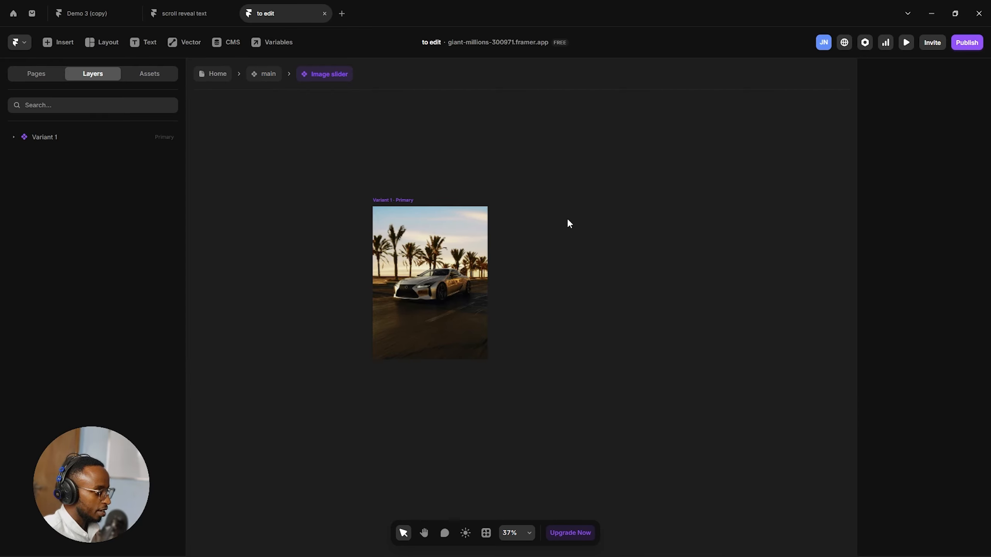
left_click(405, 206)
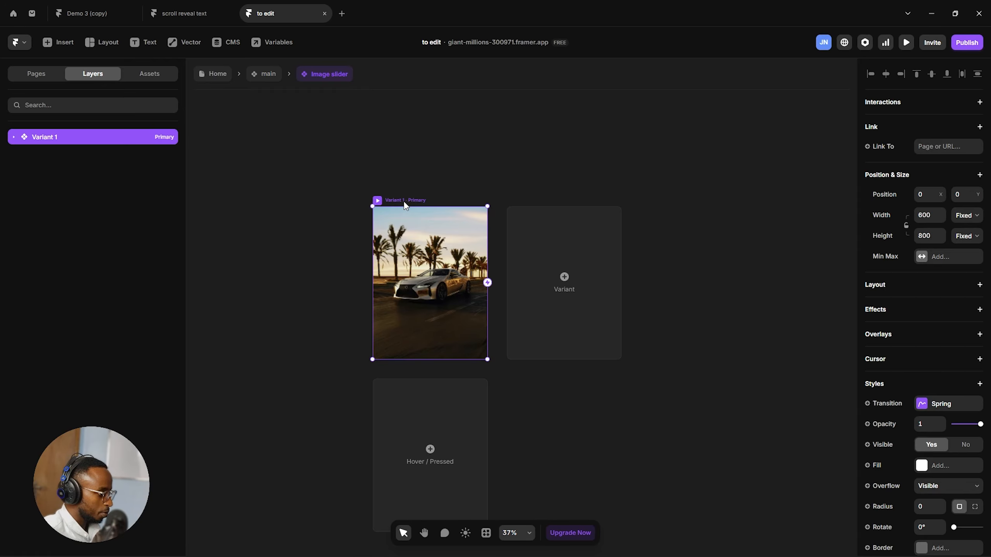
left_click(565, 282)
left_click(652, 313)
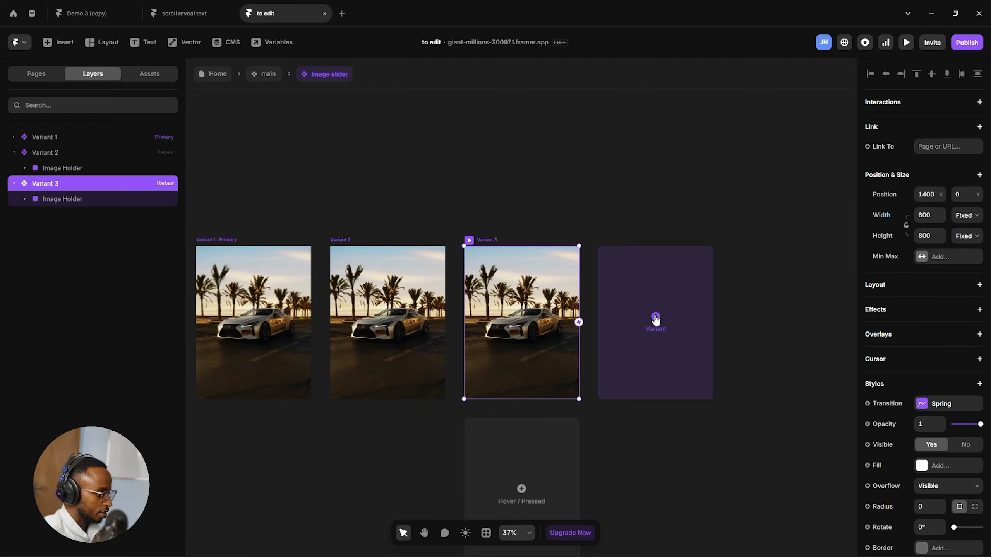
left_click(653, 314)
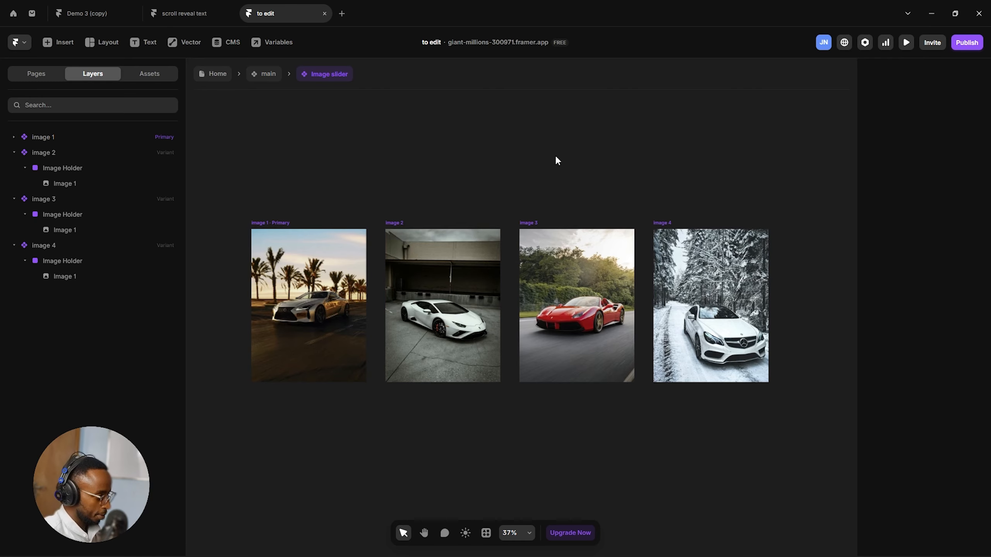
Return to the main component and add three more variants beside its main 1 primary variant.
left_click(271, 76)
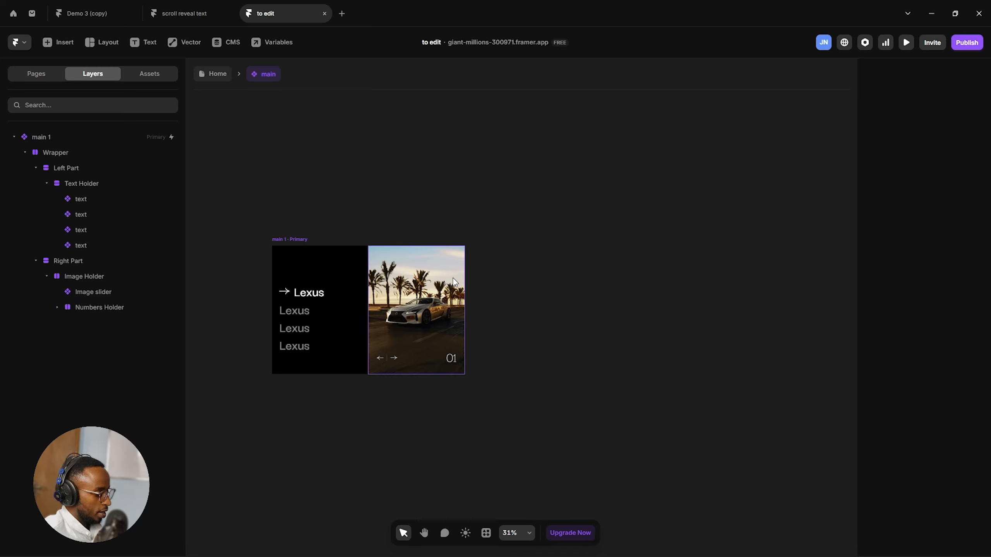
left_click(289, 238)
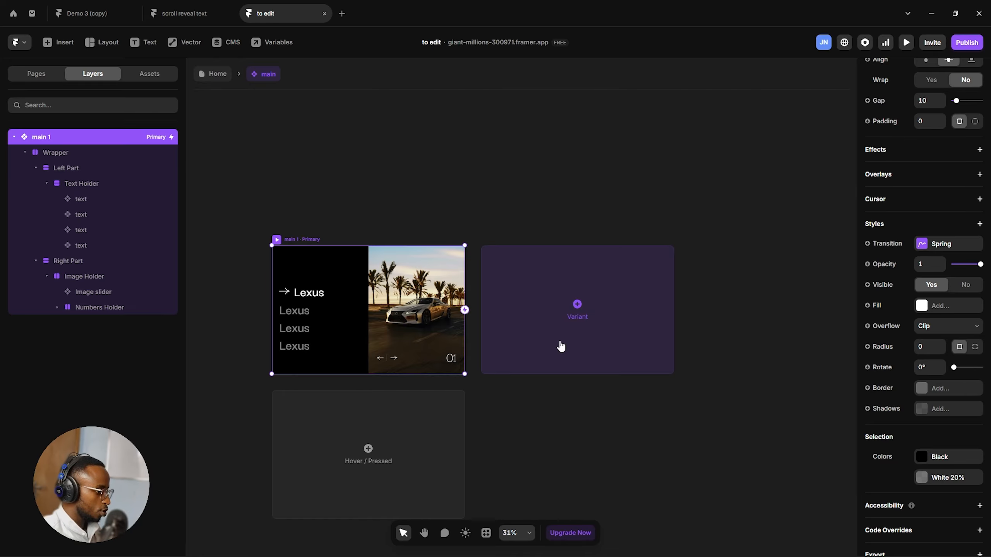
left_click(568, 312)
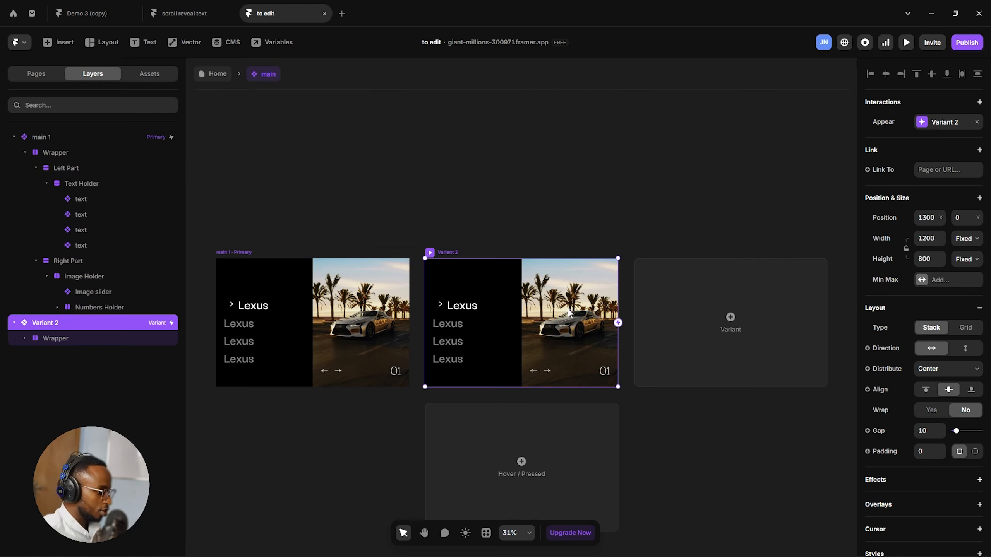
left_click(729, 318)
left_click(731, 318)
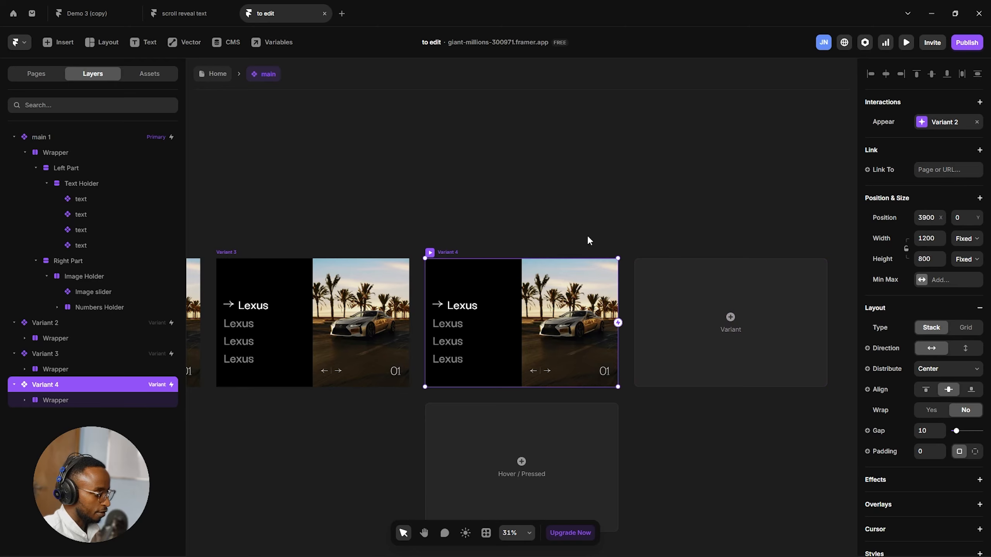
Look over the row of main variants and compare them with the reference showcase in the Demo 3 (copy) project.
scroll(588, 236, "left", 5)
scroll(587, 239, "right", 1)
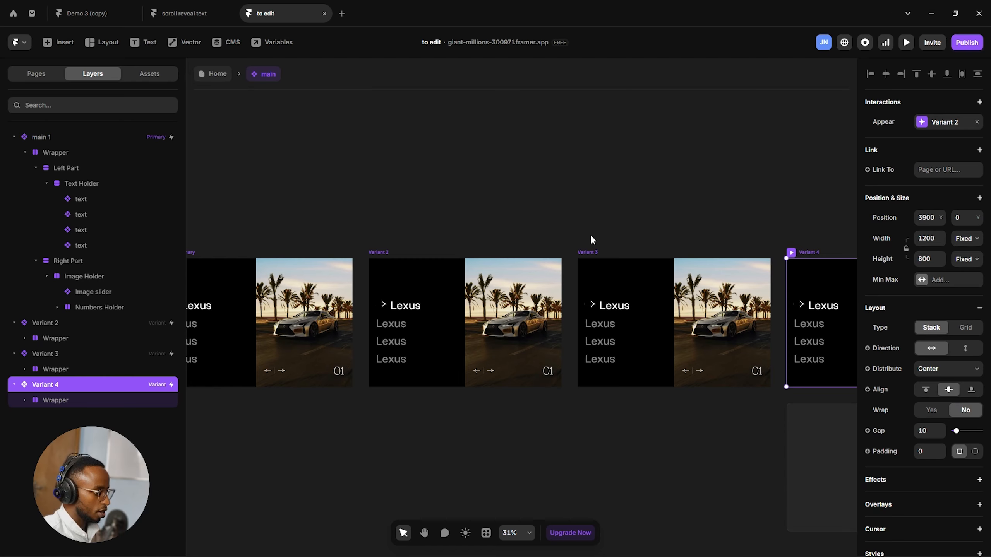
scroll(591, 237, "left", 2)
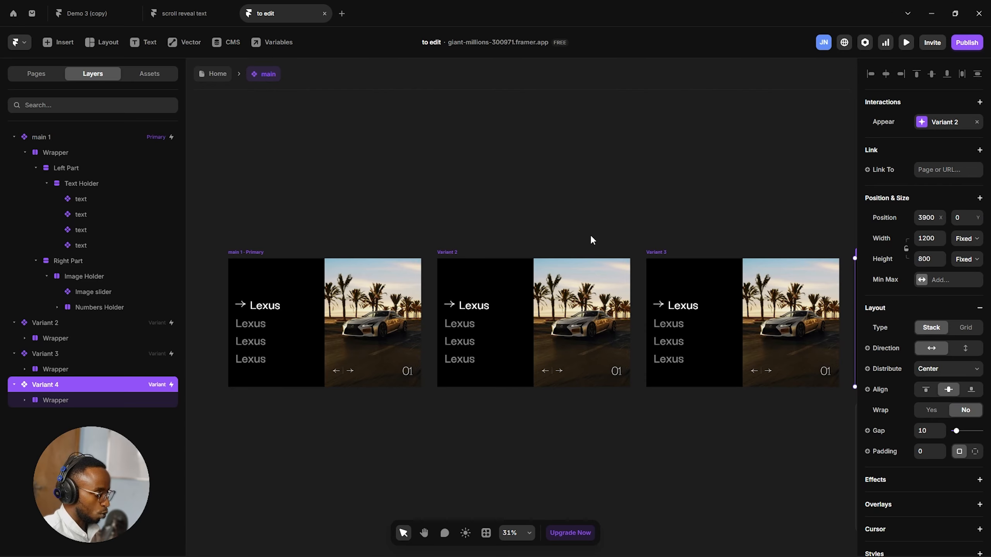
left_click(98, 14)
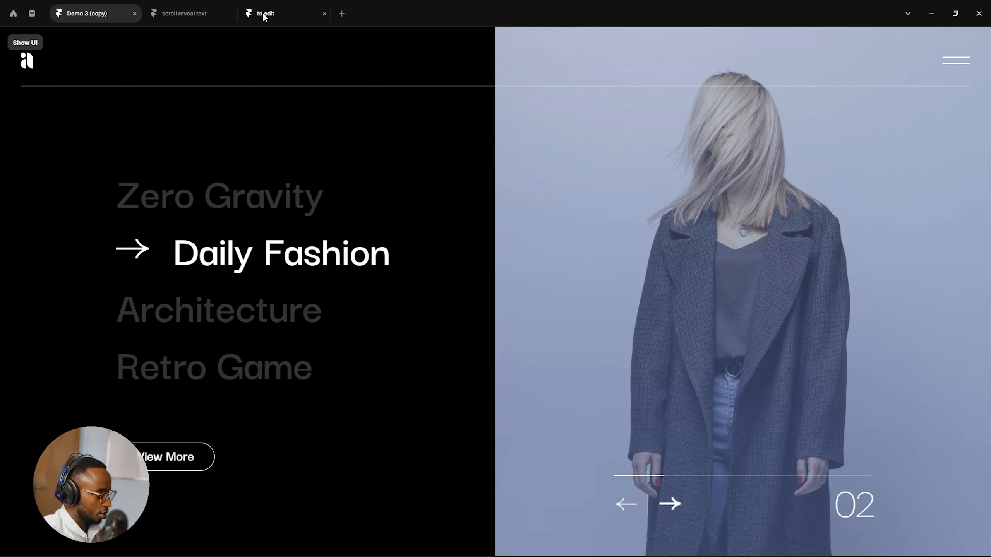
left_click(262, 14)
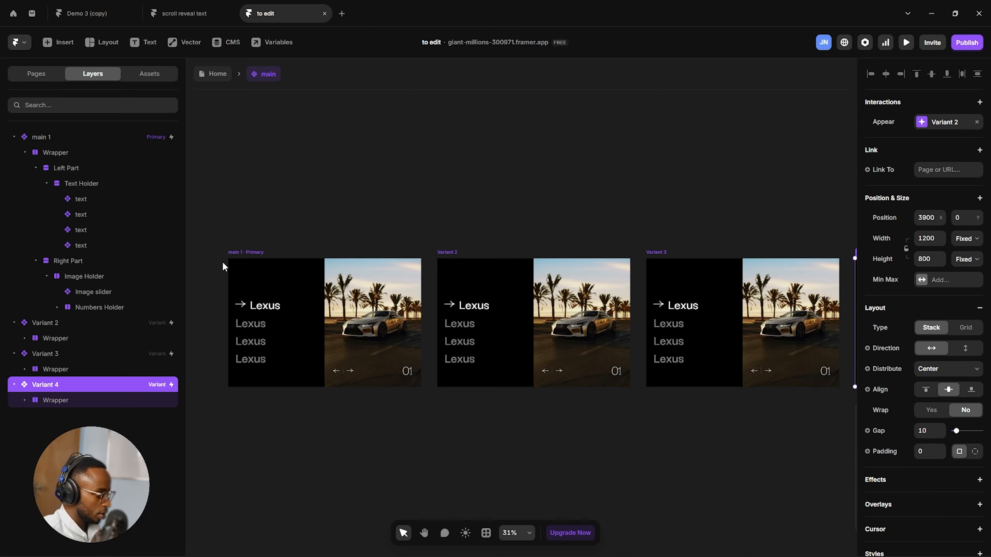
Rename the main component's primary variant "lexus" and its Variant 2 "lambo variant".
left_click(248, 252)
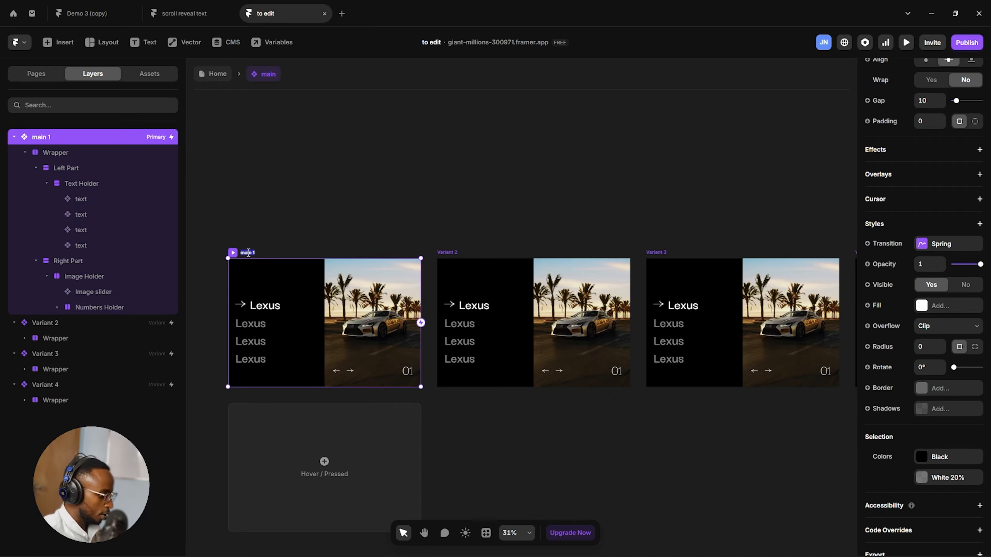
type("lexus")
key("Return")
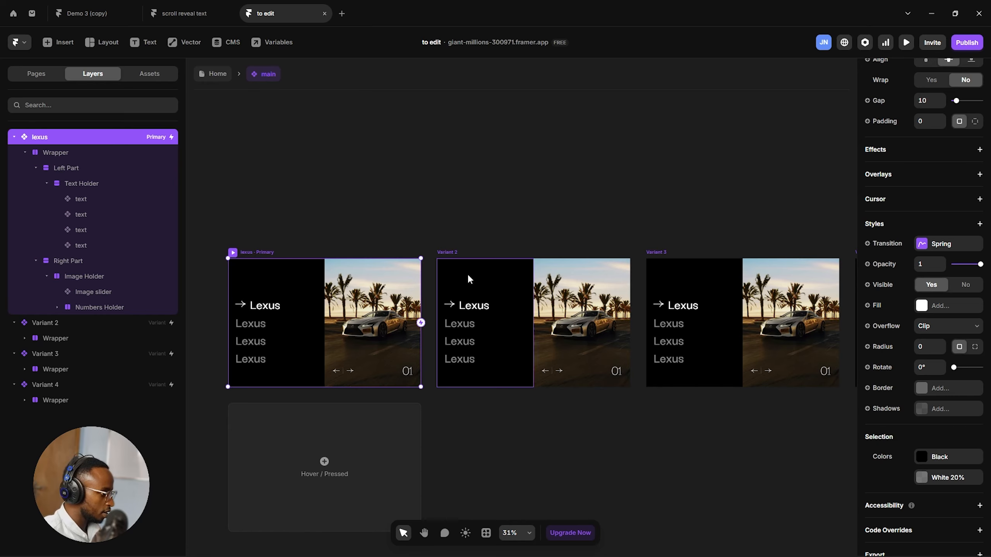
left_click(453, 252)
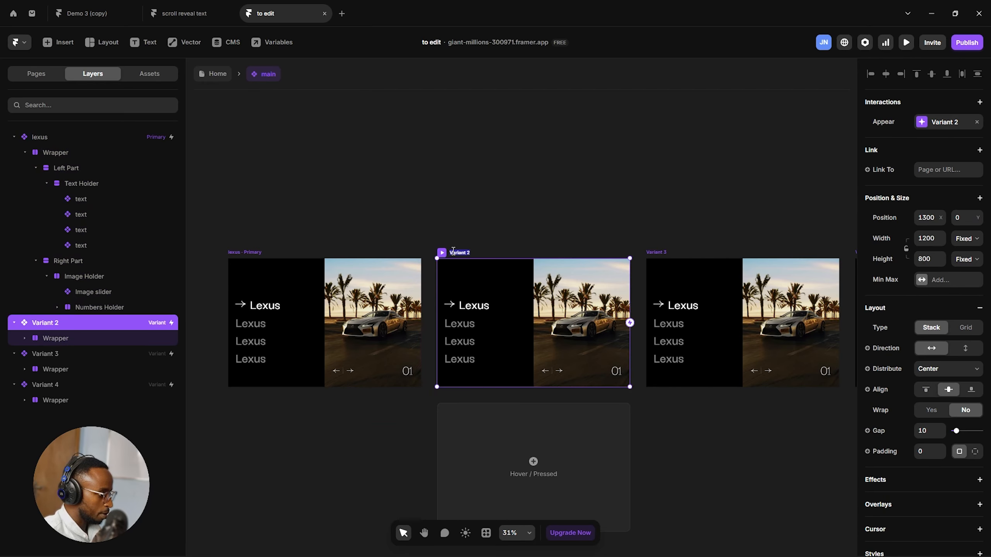
key("BackSpace")
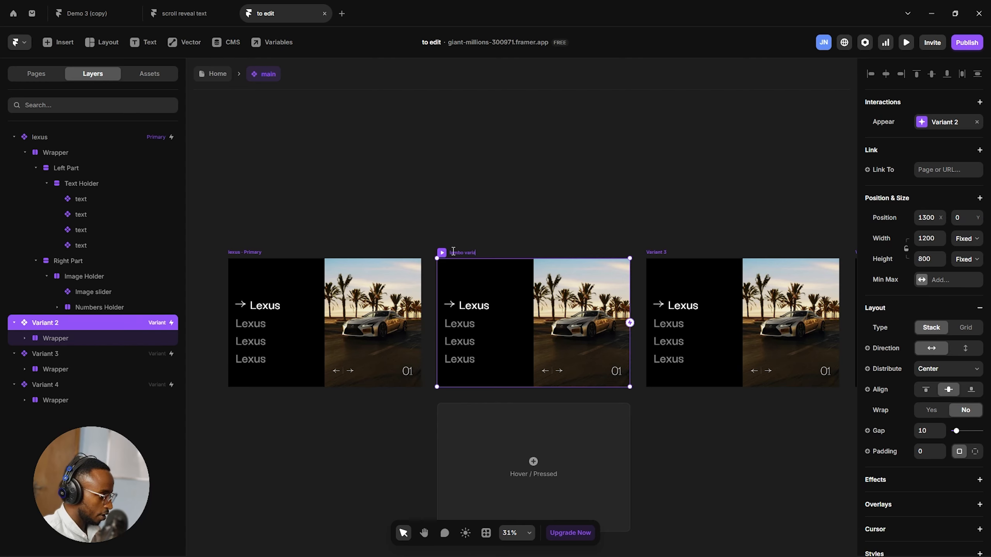
Rename the main component's Variant 3 "ferari" and its Variant 4 "benz".
double_click(533, 252)
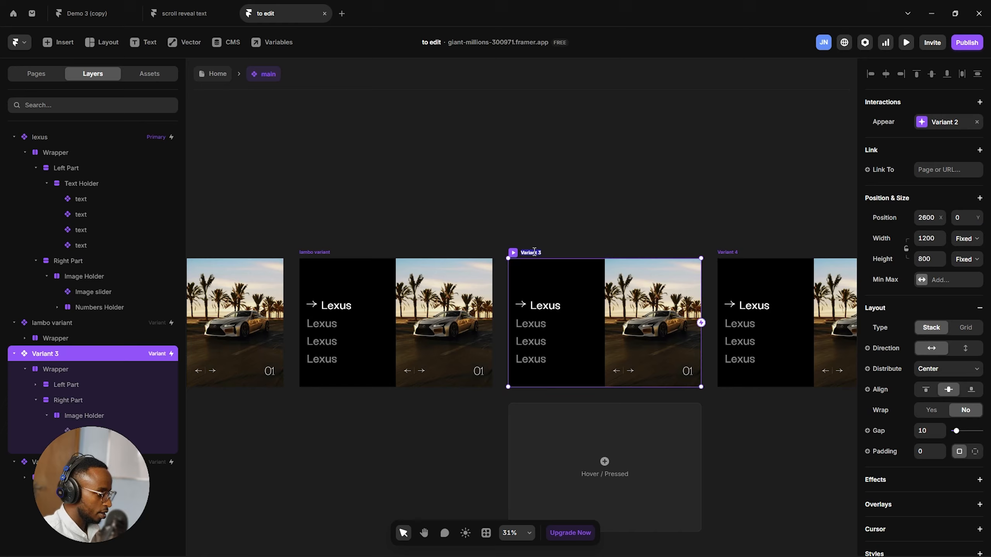
type("fa")
left_click(730, 252)
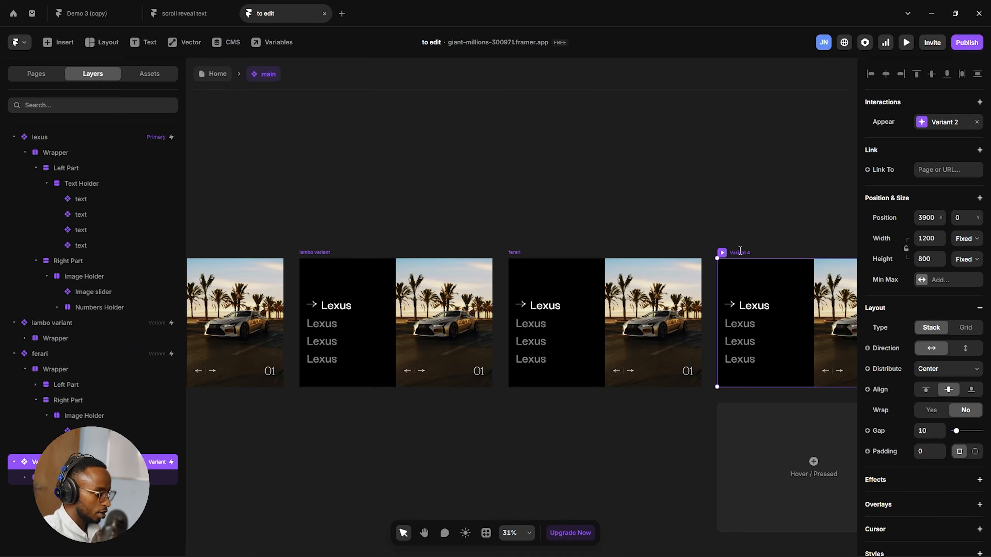
double_click(742, 252)
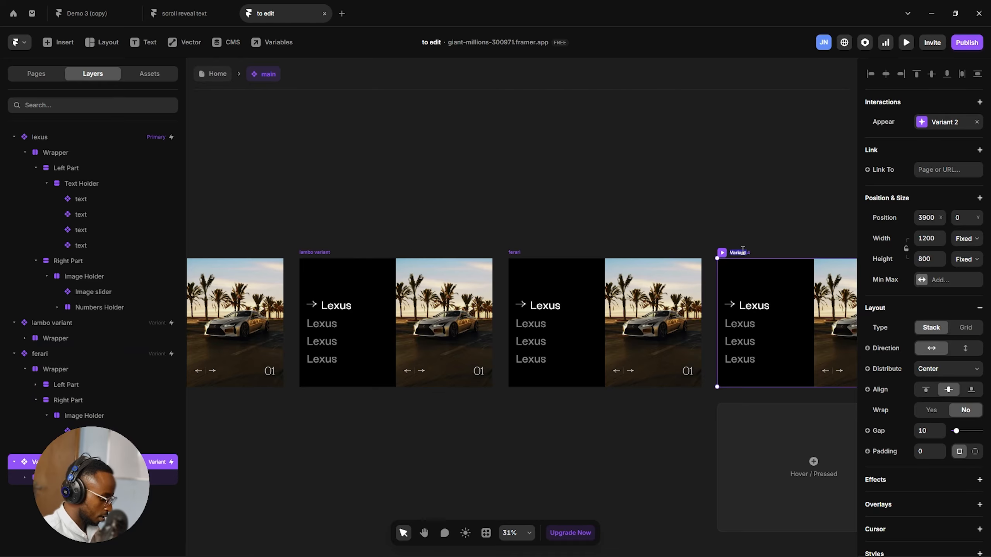
type("ben")
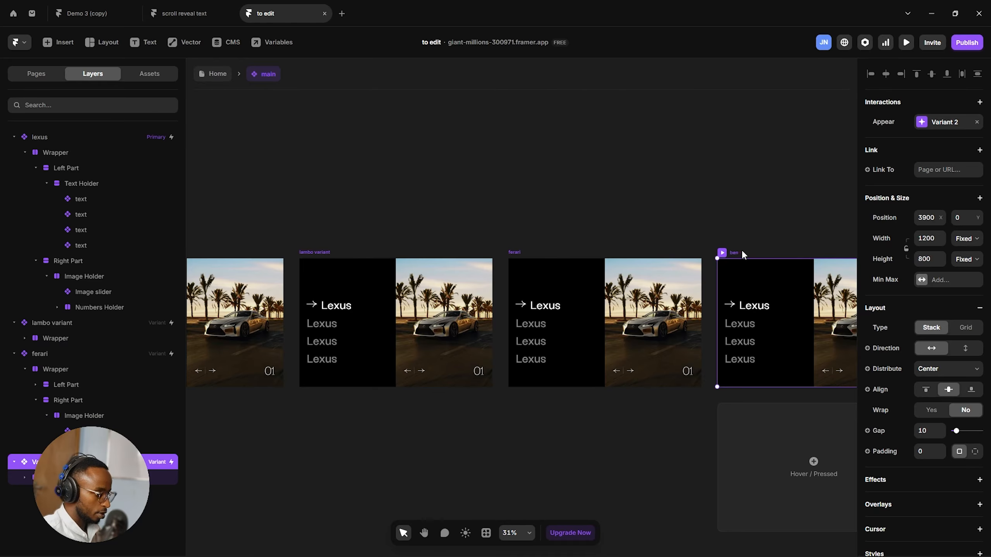
type("z")
left_click(746, 218)
scroll(672, 226, "left", 5)
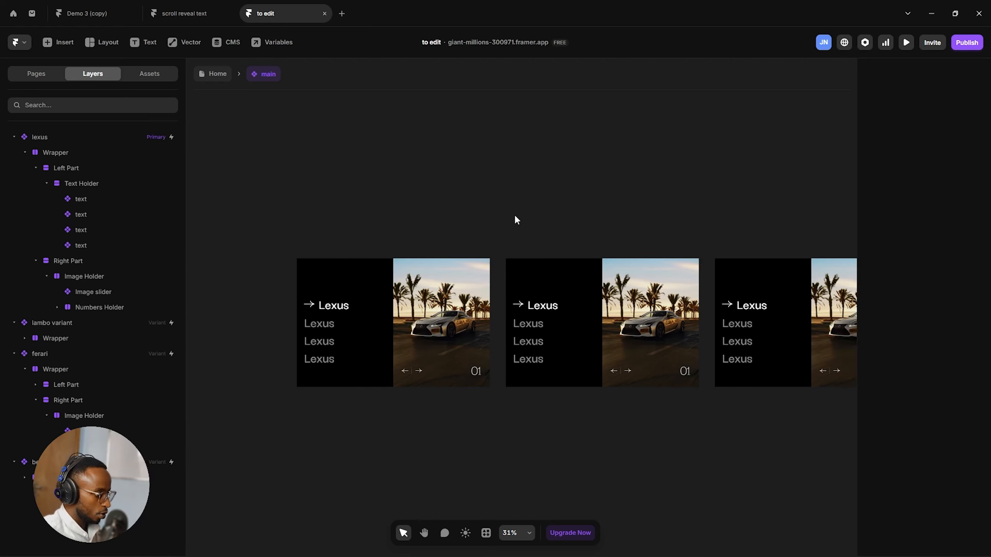
Set the image slider in the lambo variant to image 2.
scroll(515, 217, "left", 4)
scroll(539, 282, "down", 4)
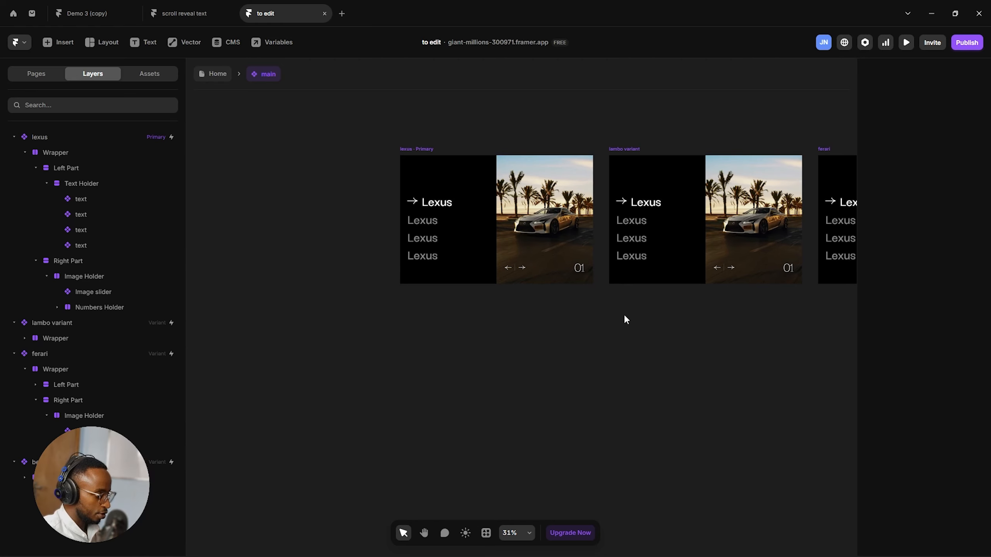
scroll(624, 319, "up", 4)
scroll(594, 277, "right", 6)
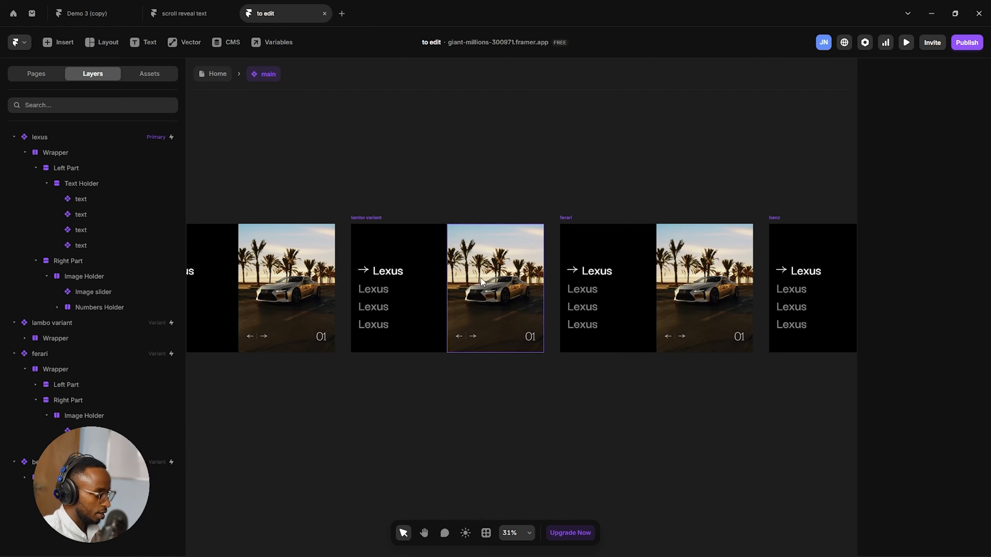
left_click(497, 274)
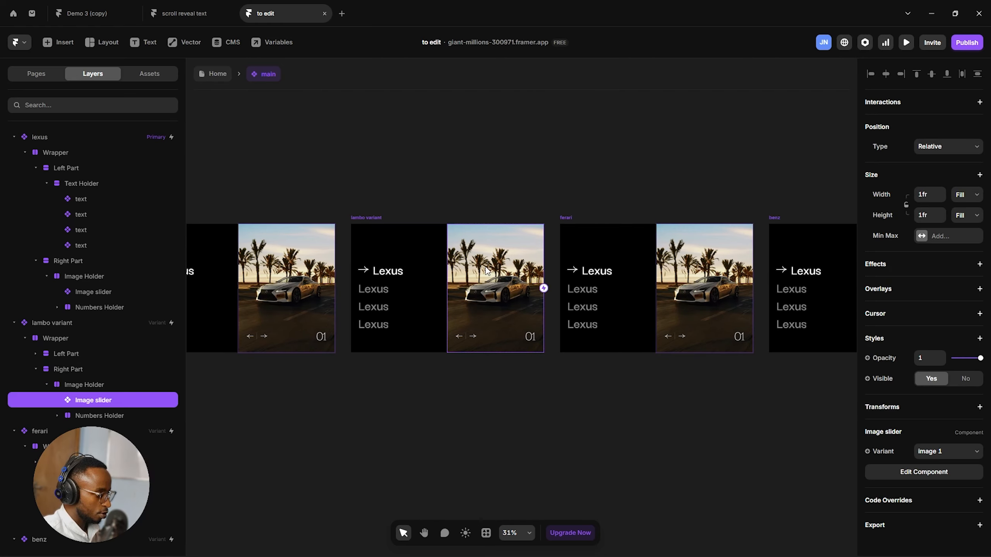
left_click(959, 450)
left_click(944, 465)
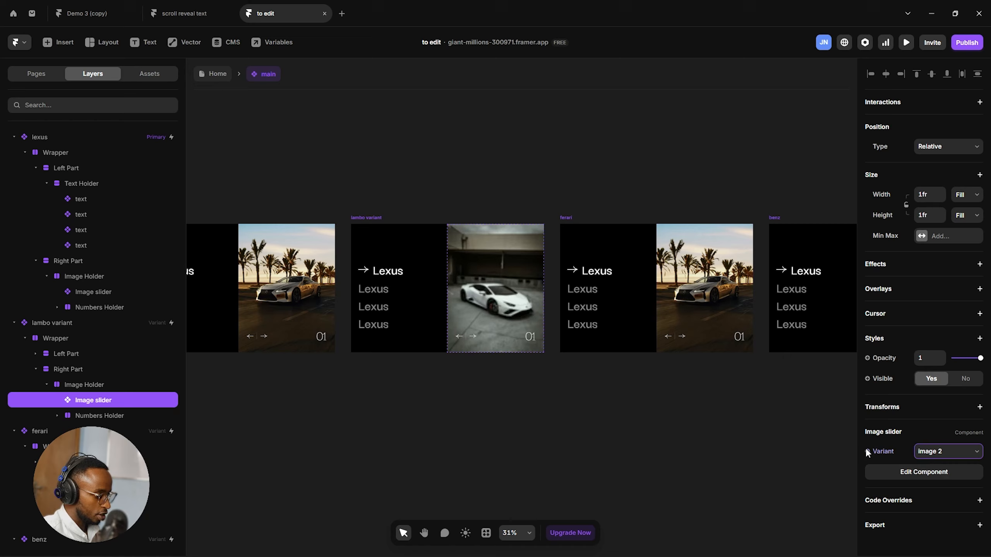
Set the image slider to image 3 in the ferari variant and to image 4 in the benz variant.
left_click(738, 295)
left_click(942, 453)
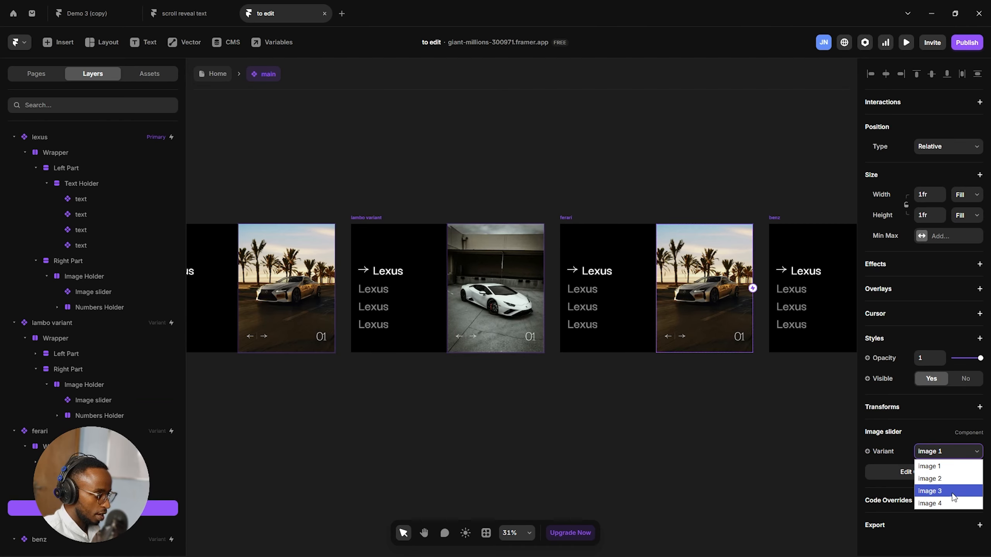
left_click(952, 494)
scroll(770, 333, "right", 3)
left_click(784, 326)
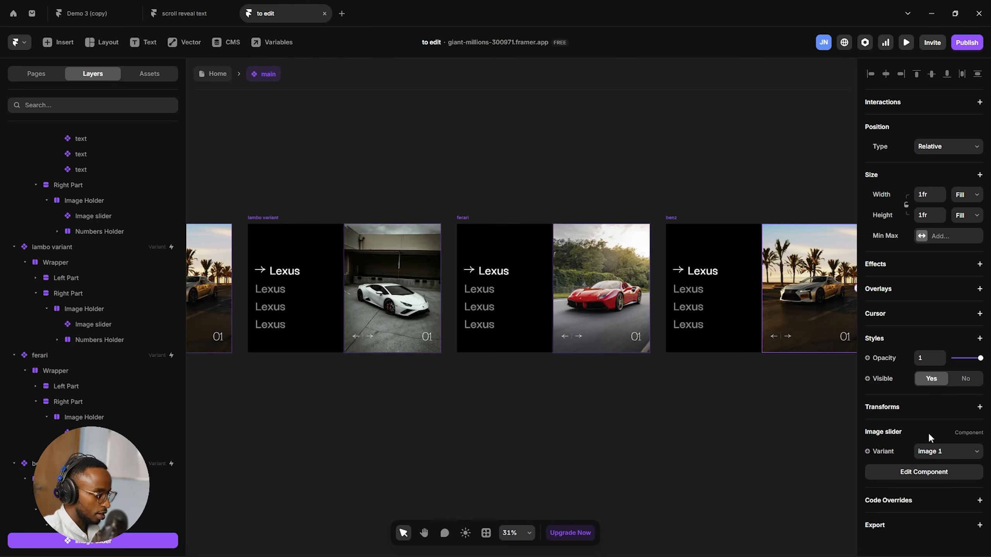
left_click(952, 452)
left_click(945, 502)
left_click(671, 380)
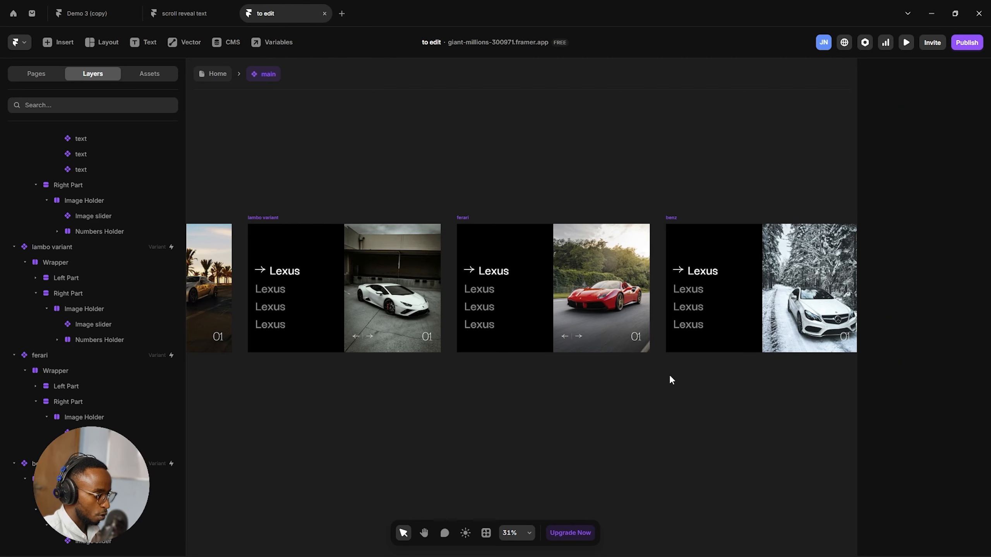
Set the car text of the second name in the primary lexus variant to "Lambo".
scroll(663, 373, "left", 5)
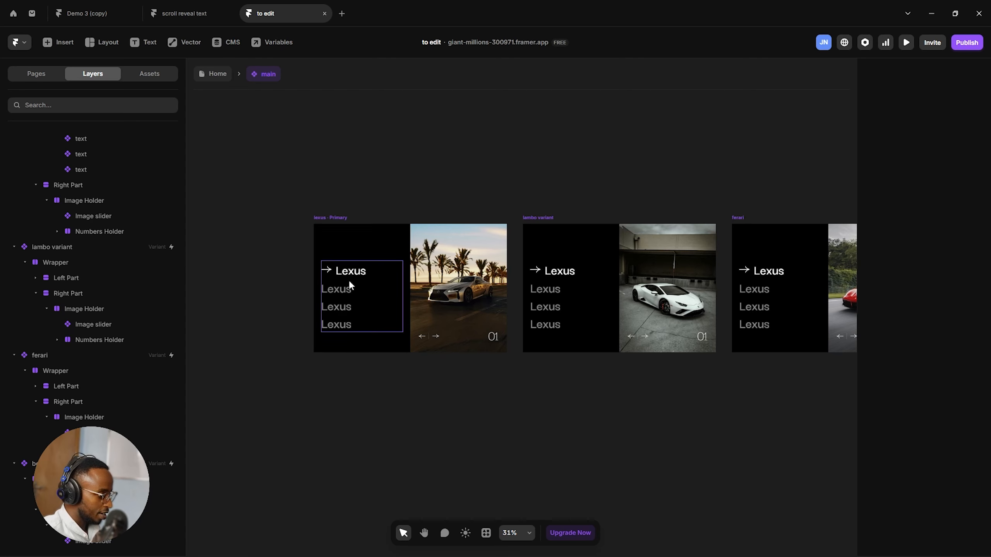
scroll(348, 278, "up", 5)
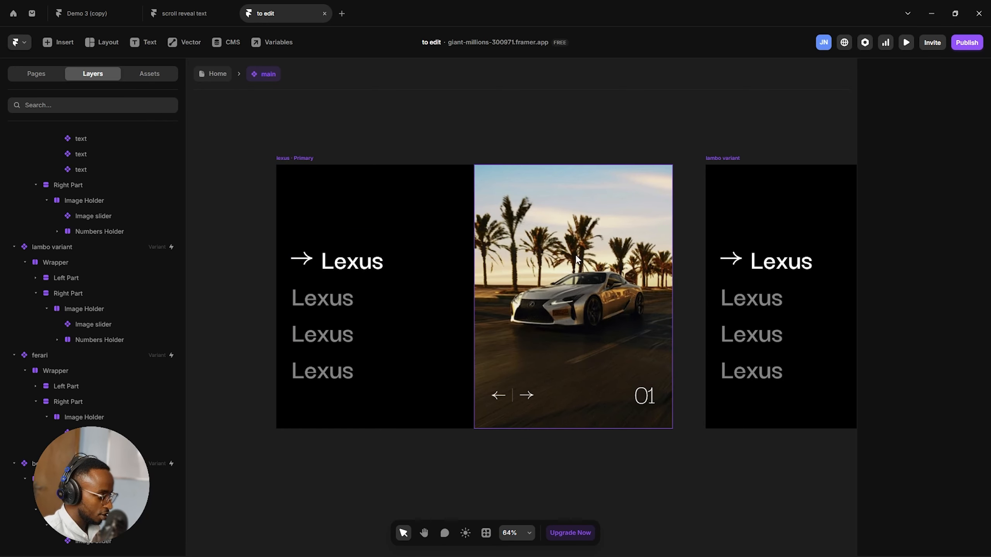
left_click(329, 294)
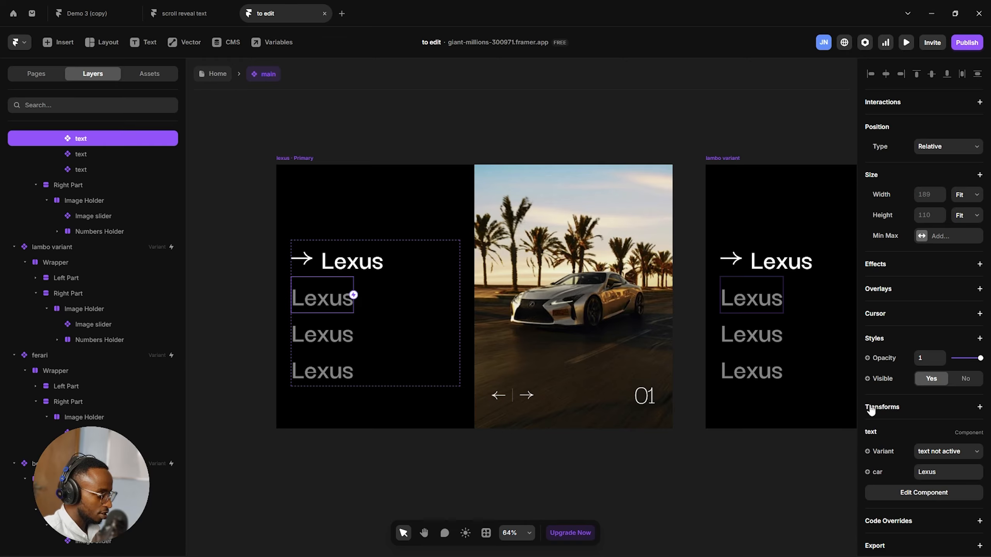
scroll(877, 409, "down", 1)
left_click(934, 465)
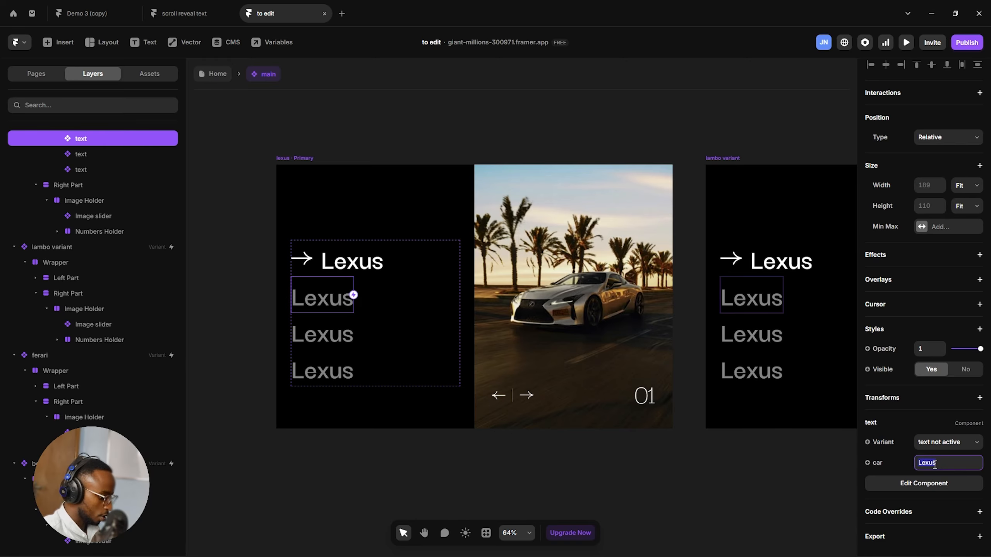
type("Lambo")
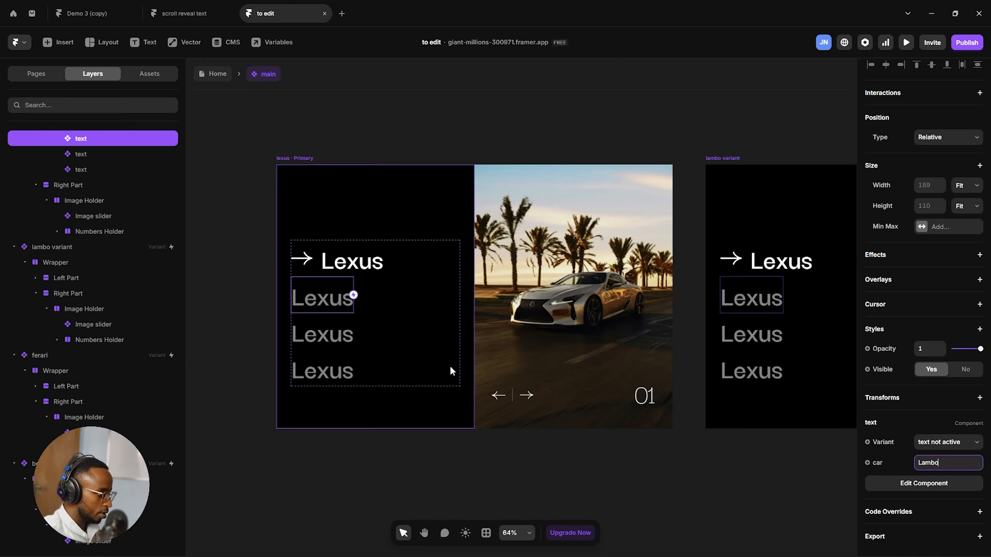
Set the car text of the third name in the lexus variant to "Ferrari" and of the fourth to "Benz".
left_click(346, 337)
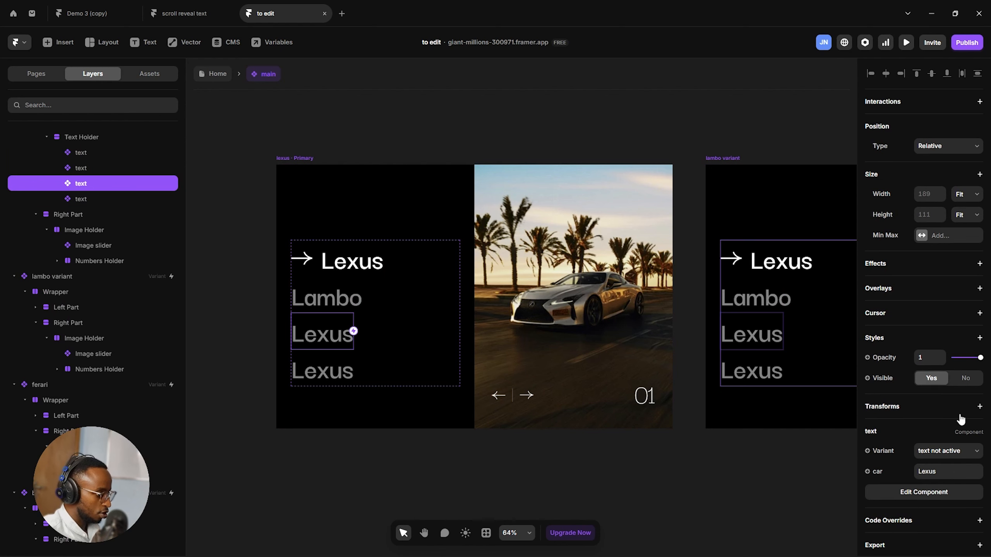
scroll(939, 464, "down", 1)
left_click(938, 463)
type("Ferrari")
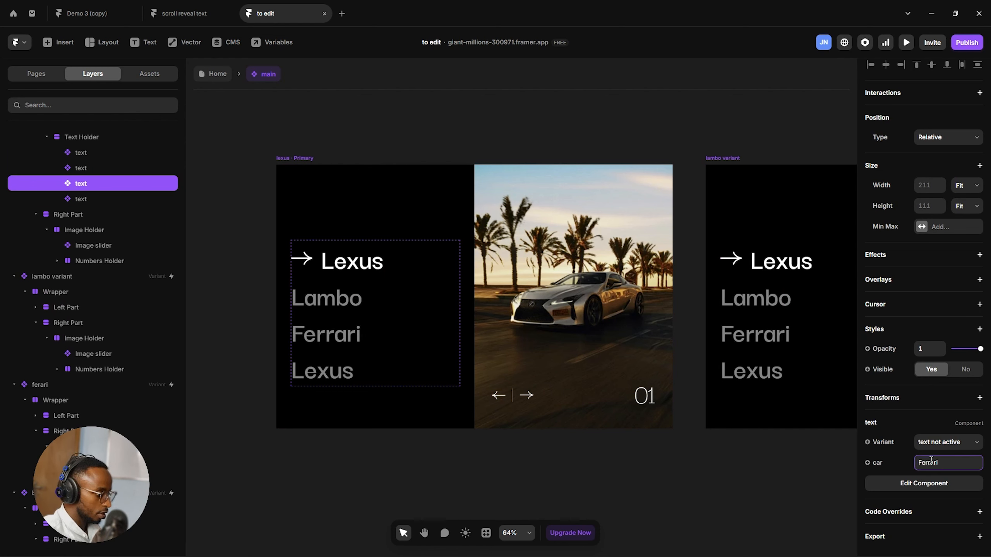
left_click(309, 380)
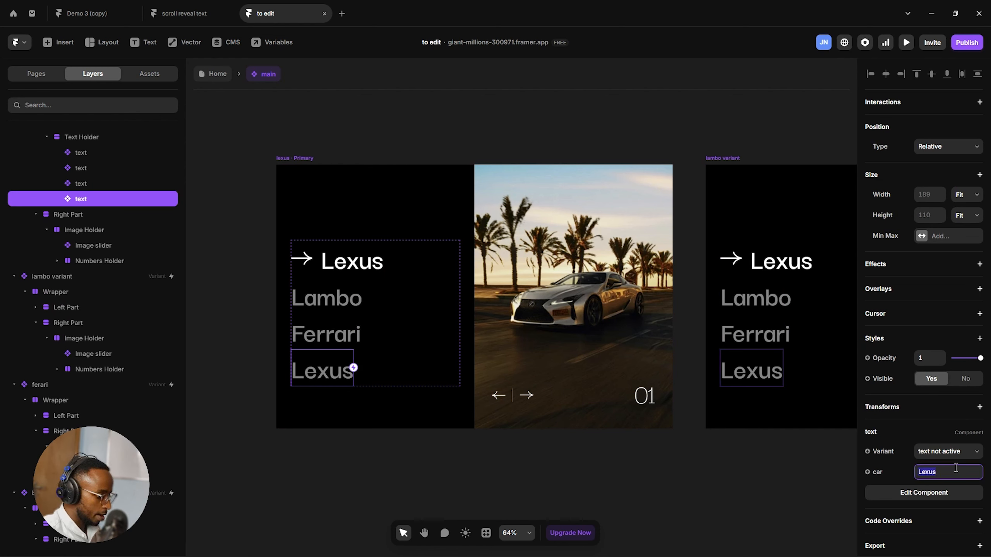
type("Benz")
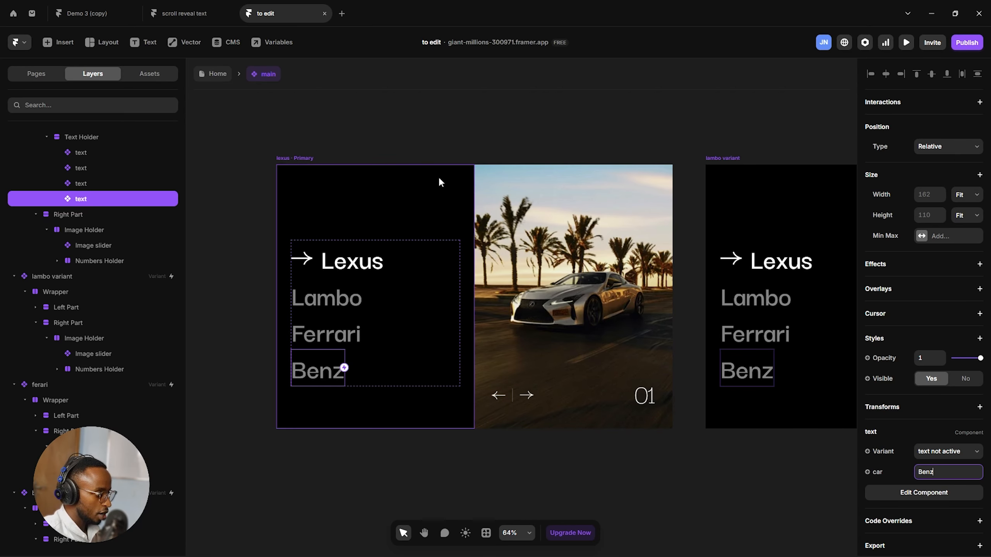
scroll(439, 183, "right", 10)
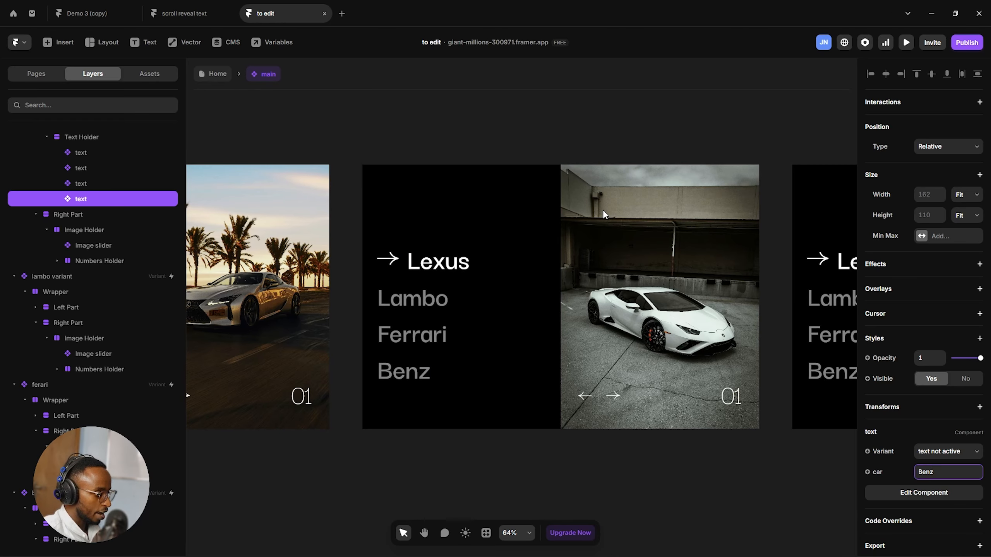
scroll(602, 209, "right", 15)
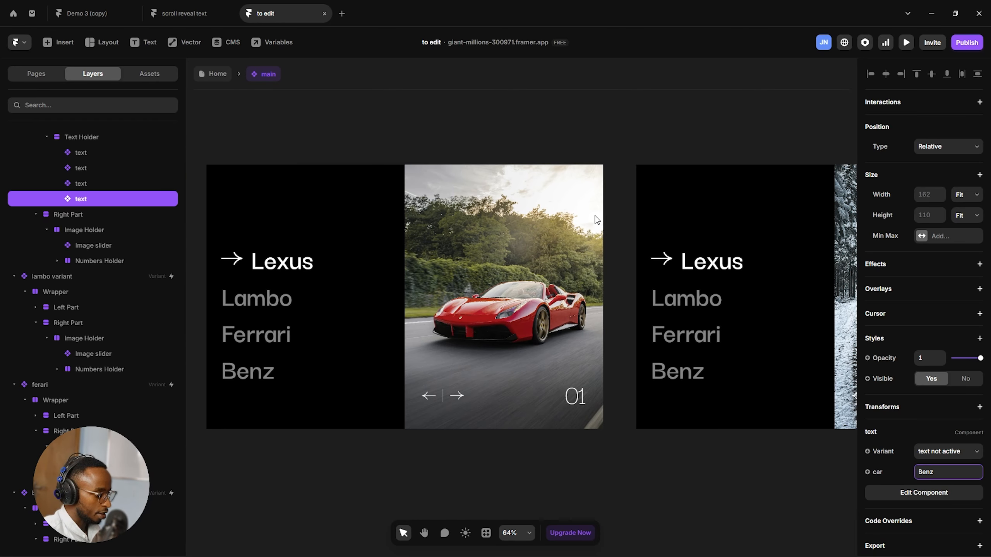
scroll(596, 218, "left", 20)
left_click(437, 127)
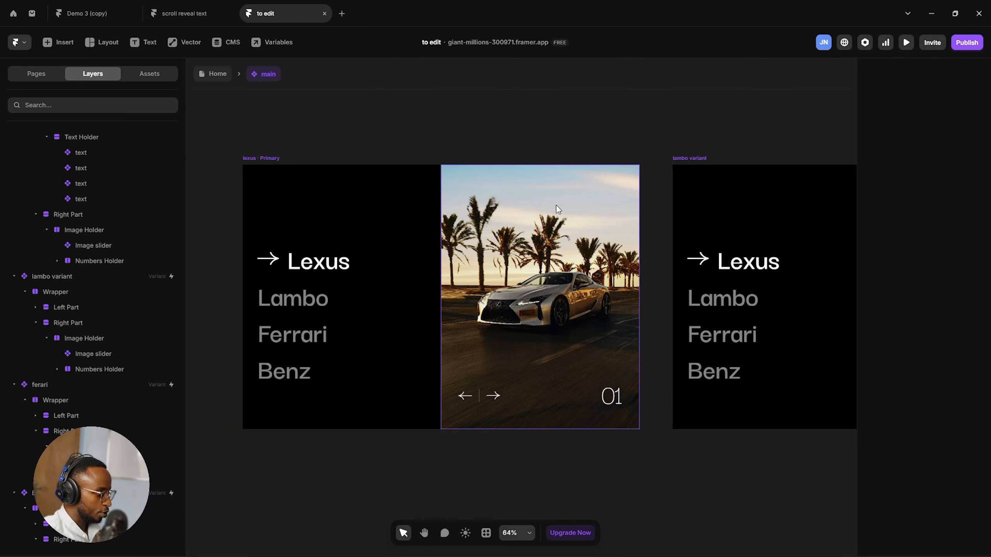
In the lambo variant, switch the Lexus text to "text not active" and the Lambo text to "text active".
scroll(556, 204, "right", 10)
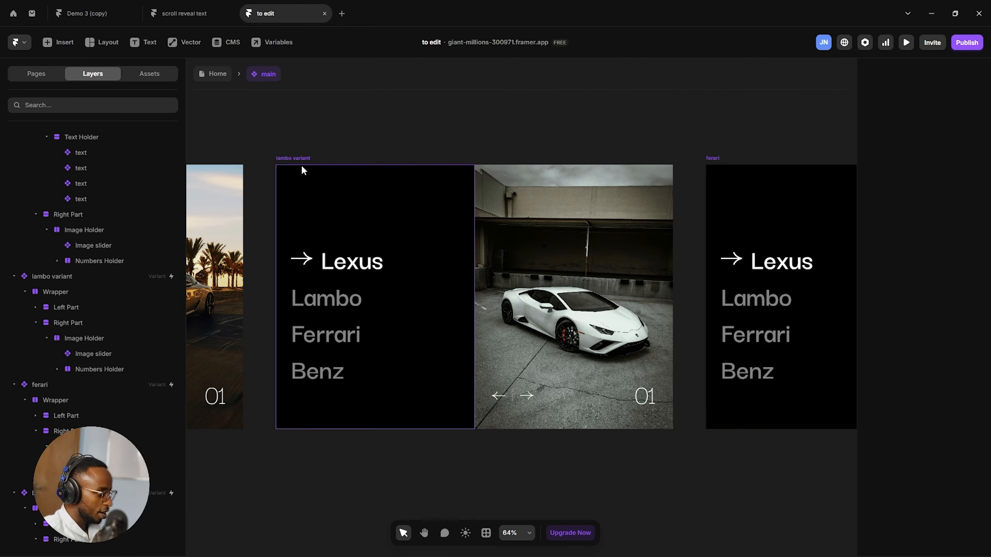
scroll(476, 220, "left", 1)
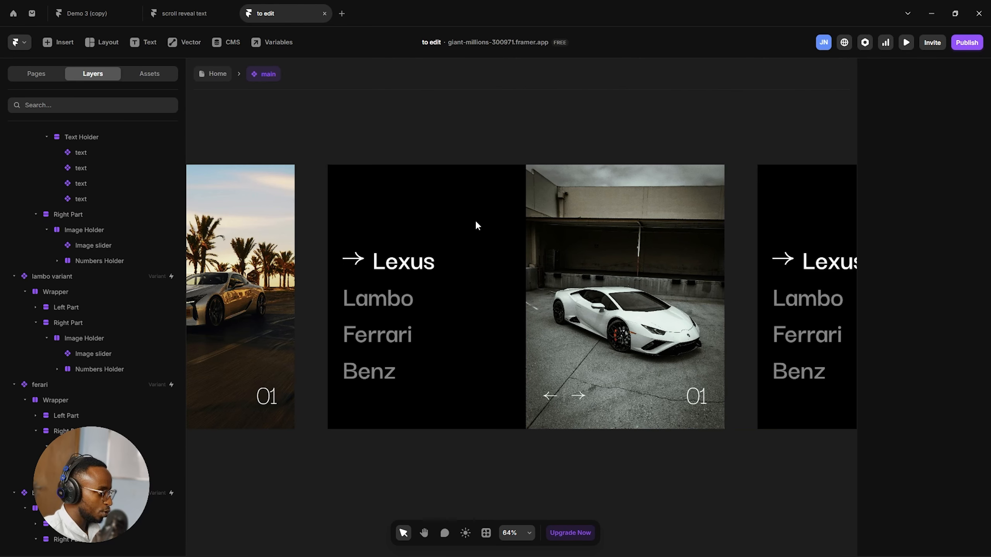
left_click(373, 272)
left_click(950, 455)
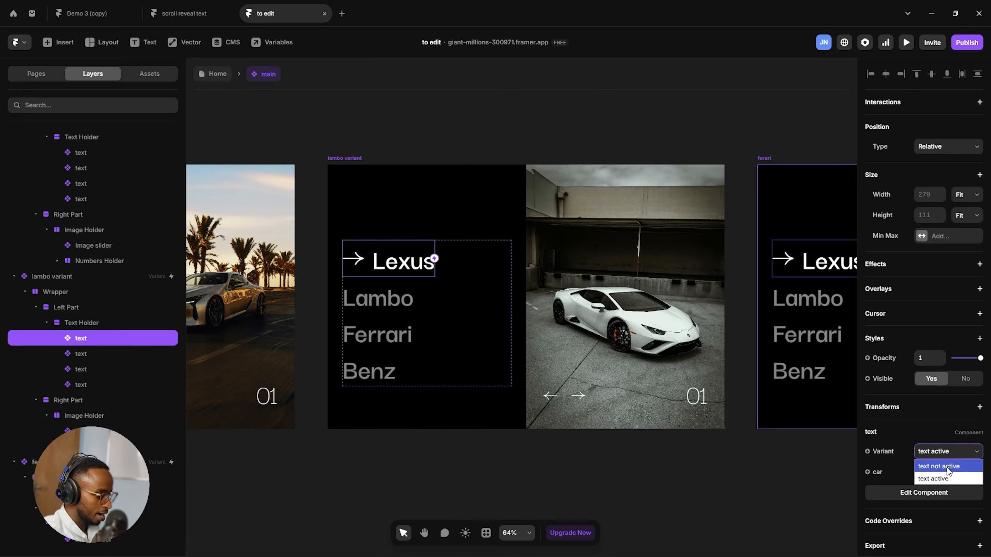
left_click(946, 468)
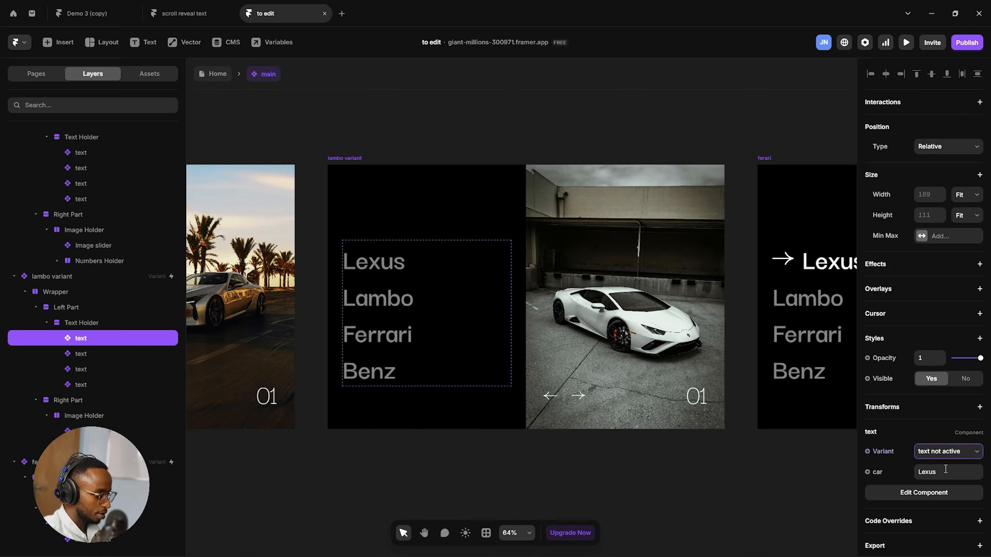
left_click(381, 298)
left_click(944, 453)
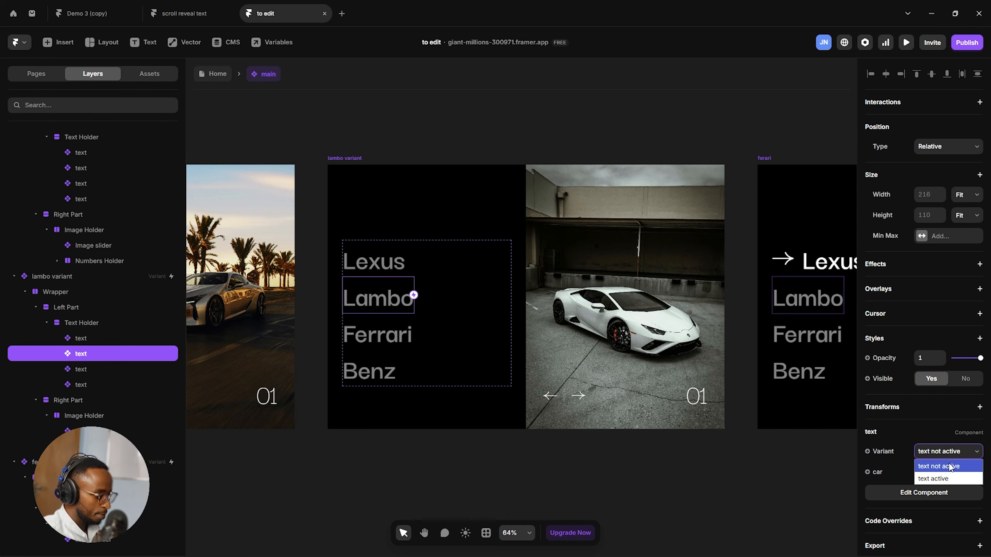
left_click(947, 479)
In the ferari variant, switch the Lexus text to "text not active" and the Ferrari text to "text active".
scroll(453, 303, "right", 5)
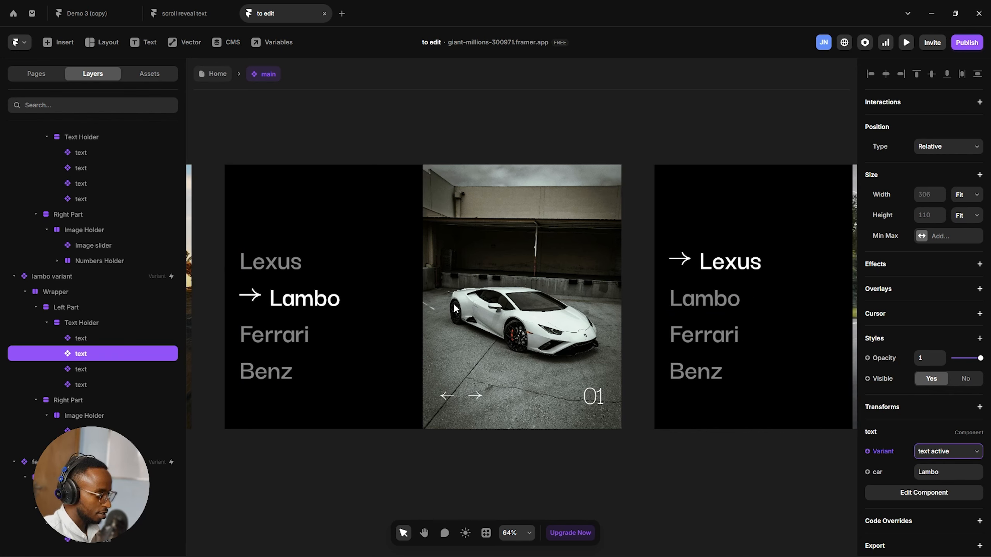
scroll(454, 304, "right", 5)
left_click(379, 261)
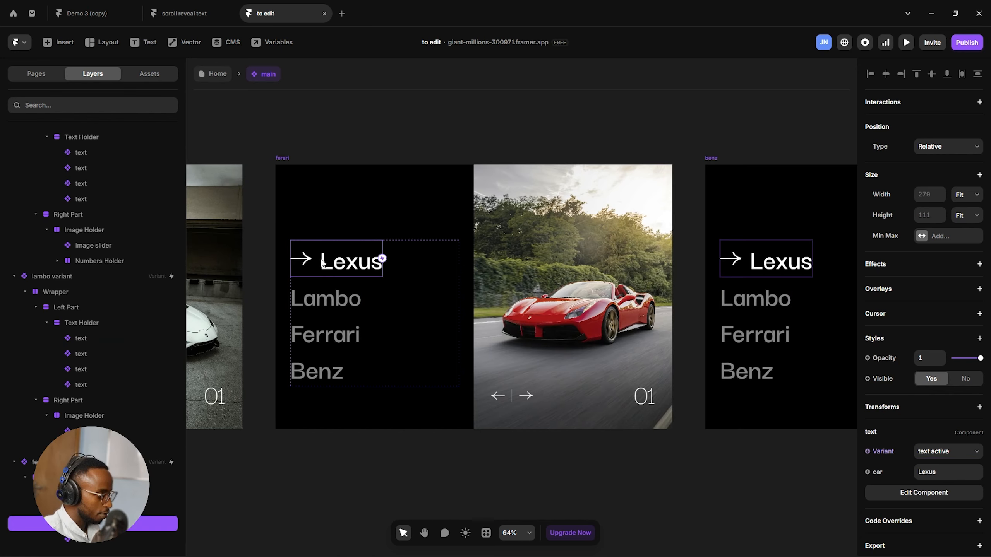
scroll(968, 468, "down", 1)
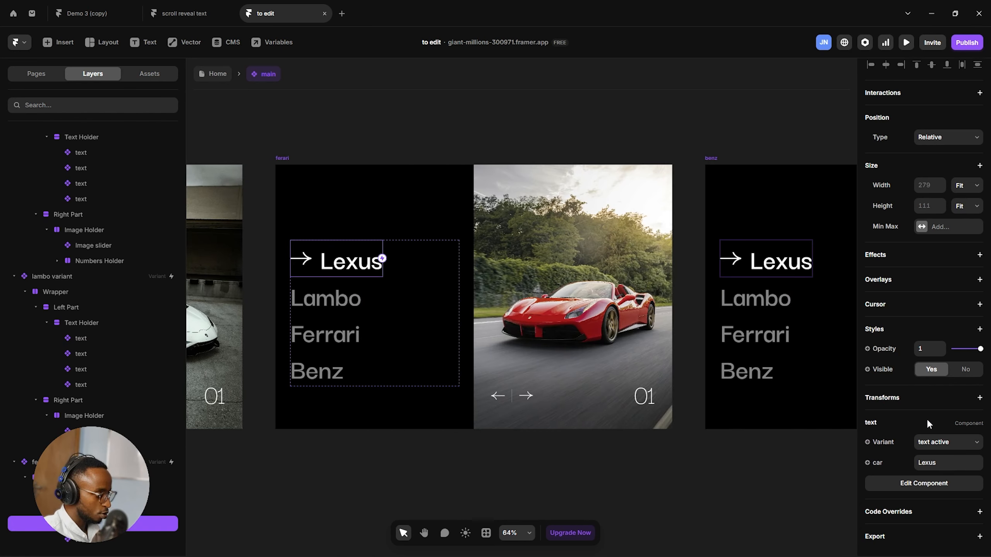
left_click(945, 443)
left_click(944, 457)
left_click(345, 336)
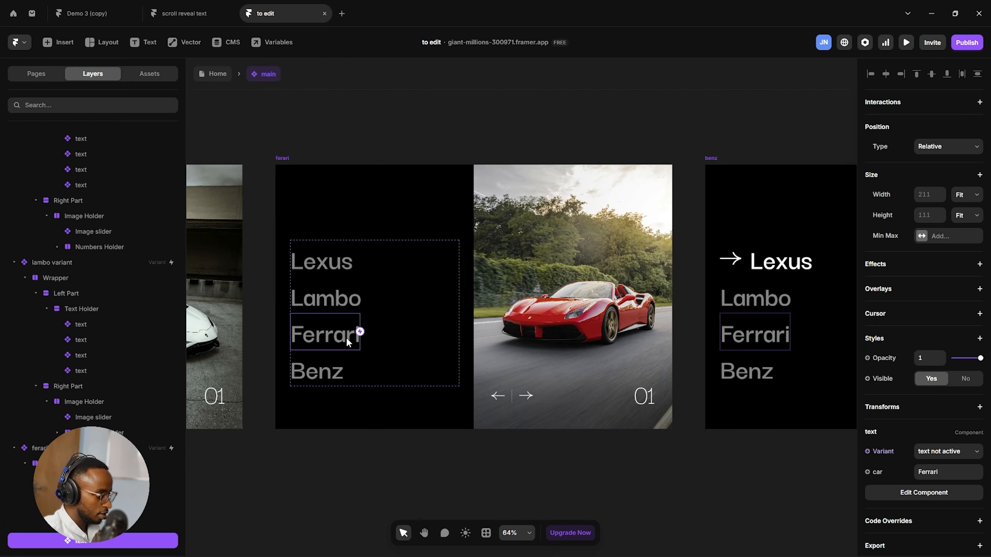
left_click(948, 452)
left_click(946, 467)
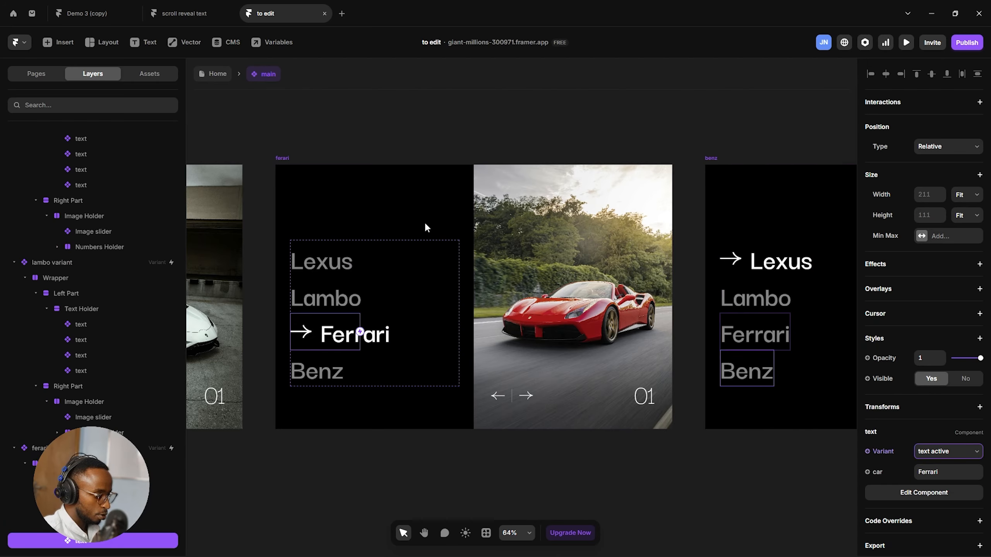
In the benz variant, switch the Lexus text to "text not active" and the Benz text to "text active".
scroll(436, 219, "right", 5)
scroll(435, 219, "right", 5)
left_click(492, 260)
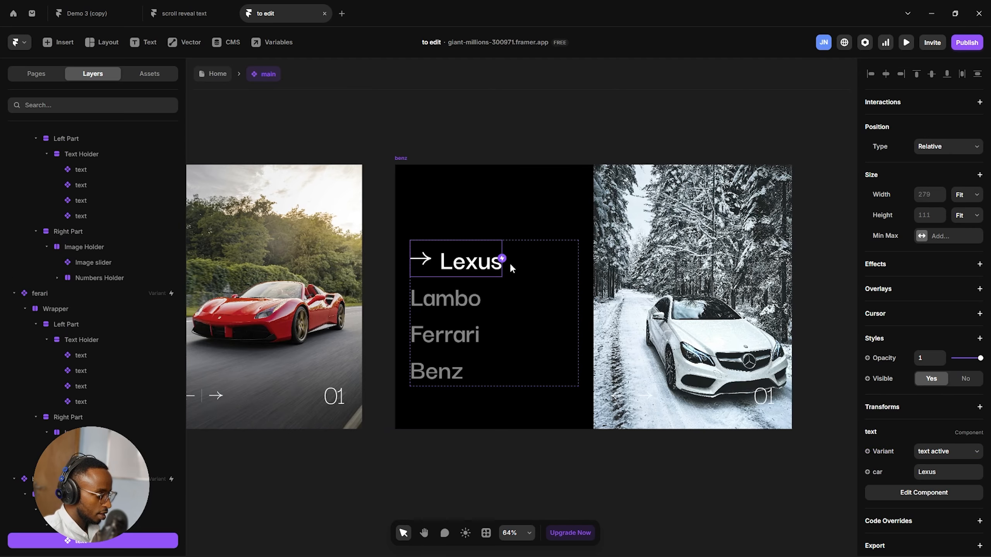
left_click(954, 453)
left_click(944, 460)
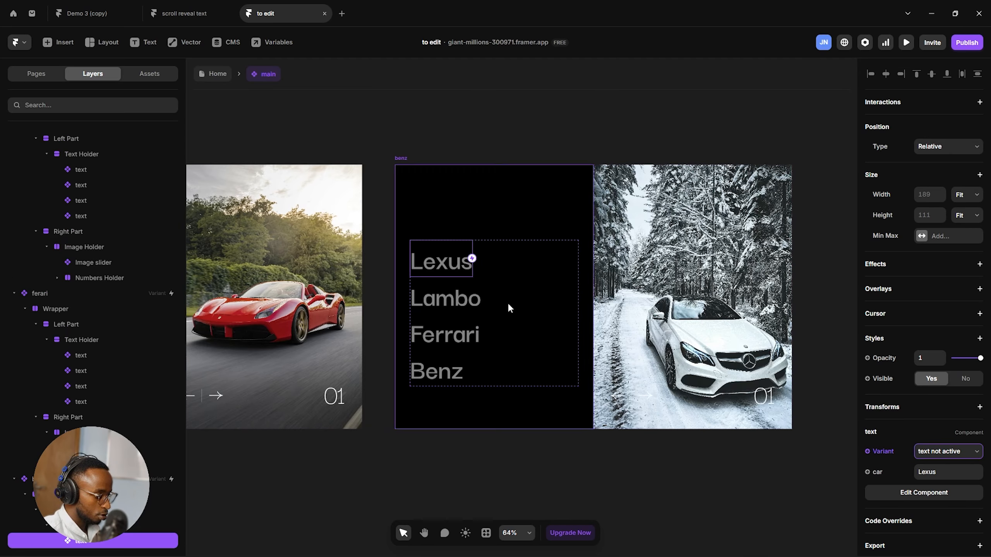
left_click(473, 372)
left_click(456, 372)
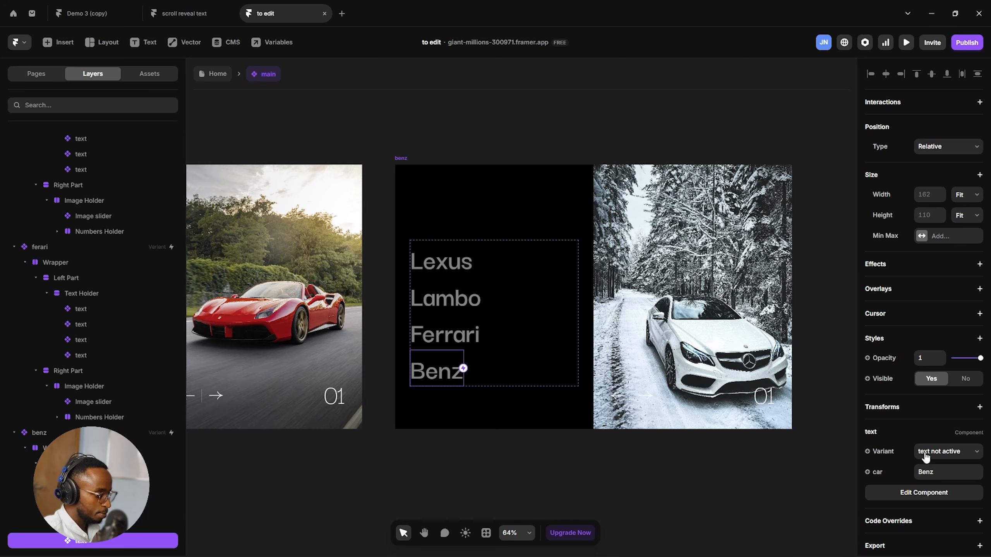
left_click(948, 451)
left_click(947, 467)
left_click(745, 459)
scroll(573, 245, "down", 3)
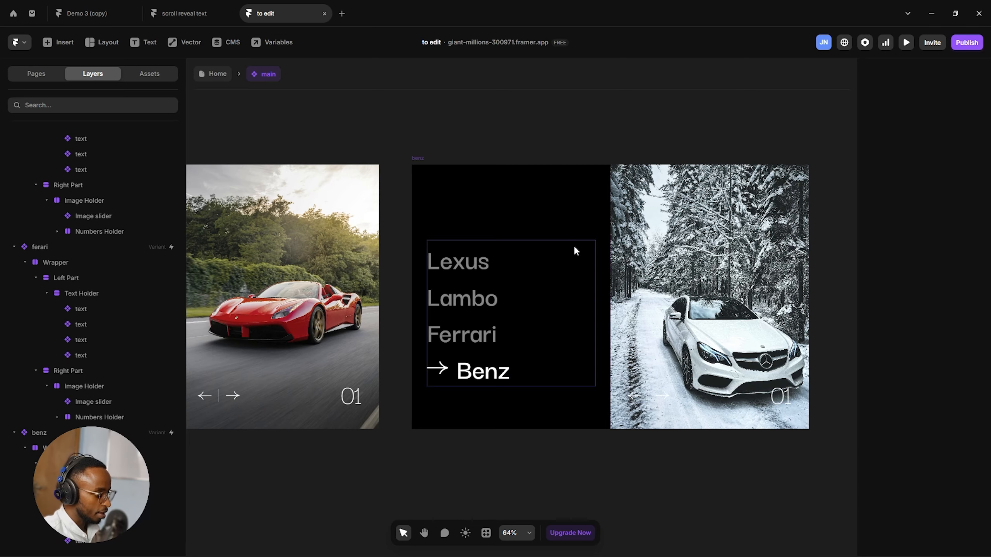
scroll(573, 245, "left", 10)
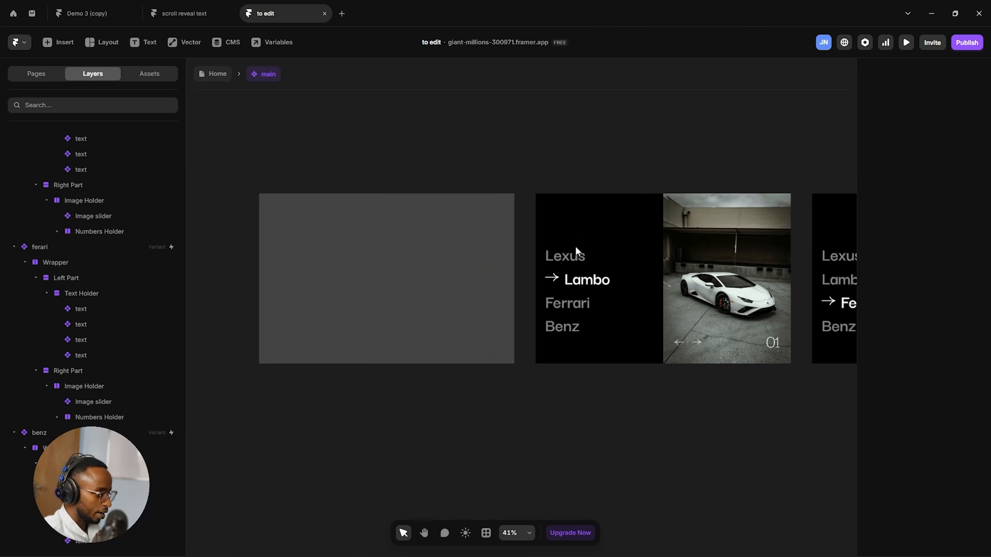
scroll(503, 332, "left", 5)
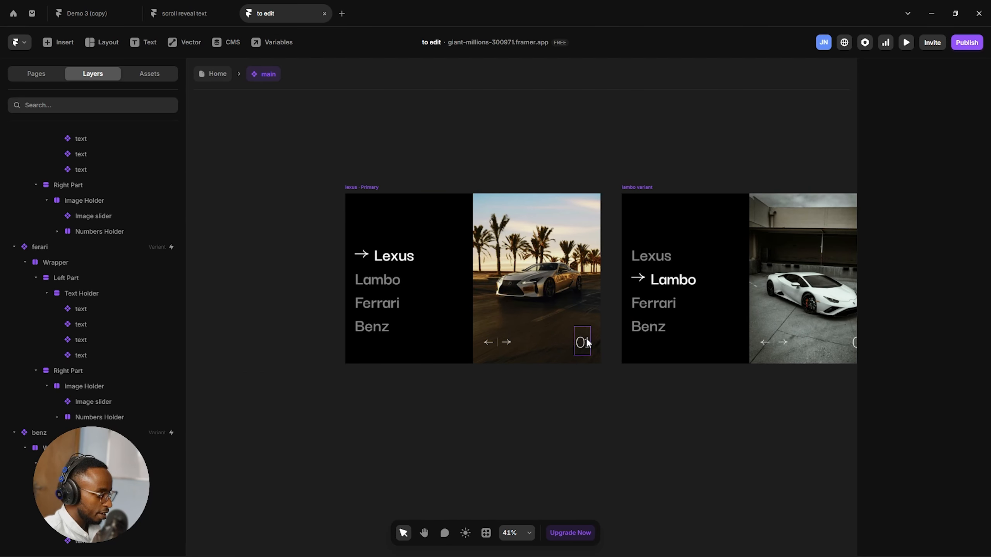
Examine the slide numbers over the car images in the lexus, lambo, ferari and benz variants.
scroll(585, 343, "up", 5)
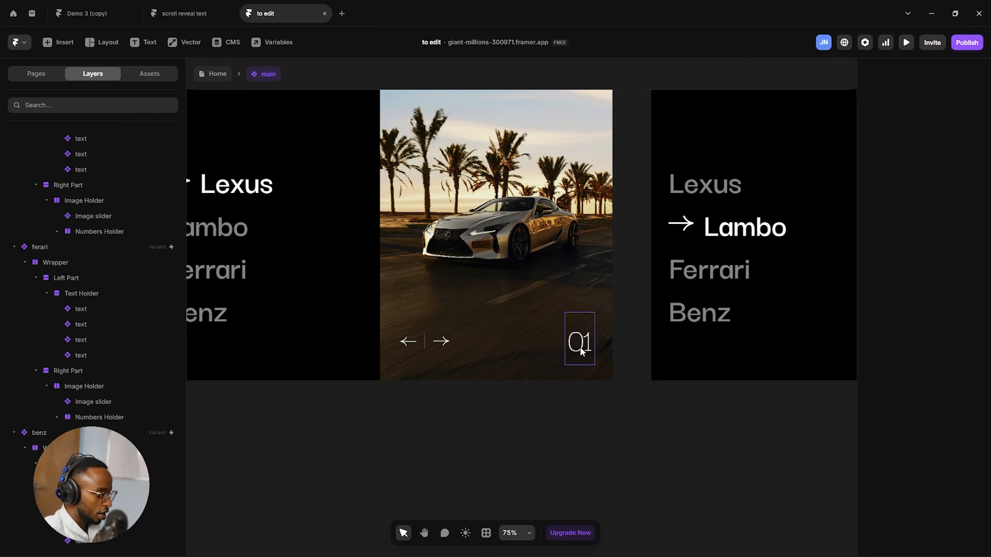
scroll(585, 338, "right", 10)
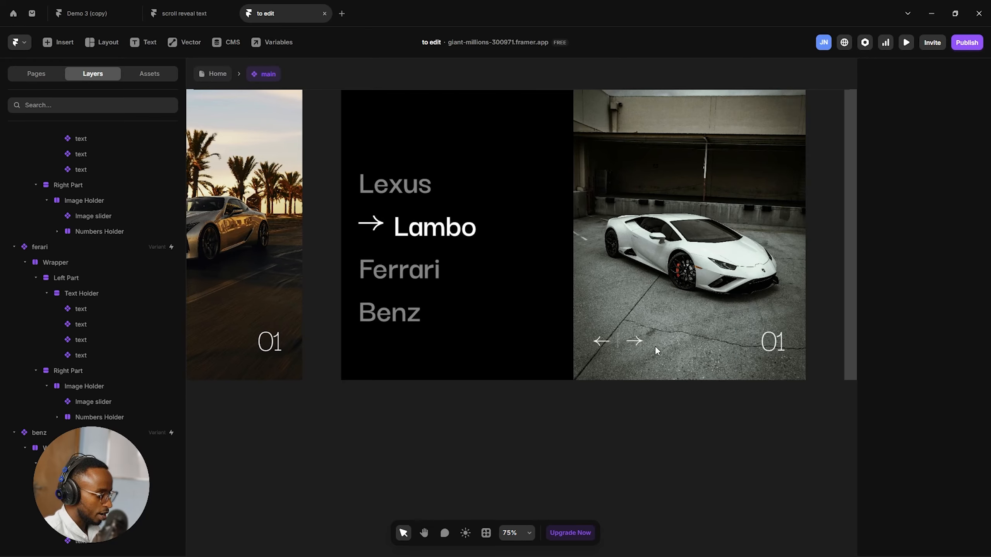
scroll(741, 336, "right", 20)
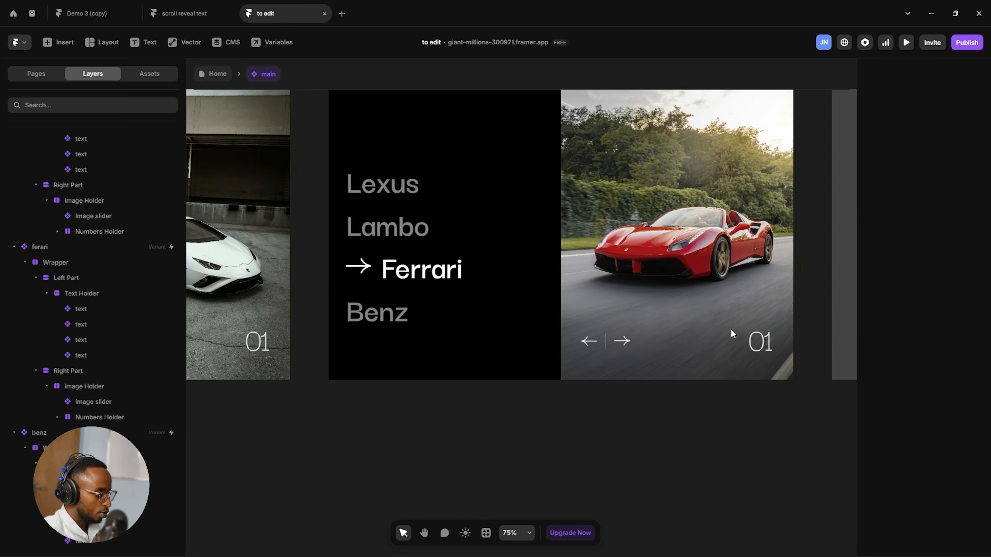
scroll(738, 335, "right", 4)
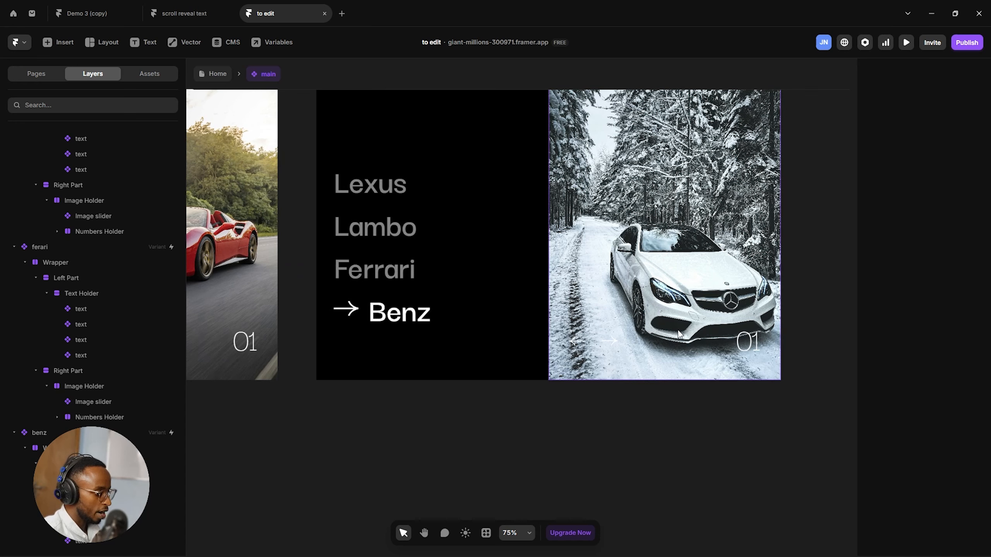
scroll(494, 321, "left", 14)
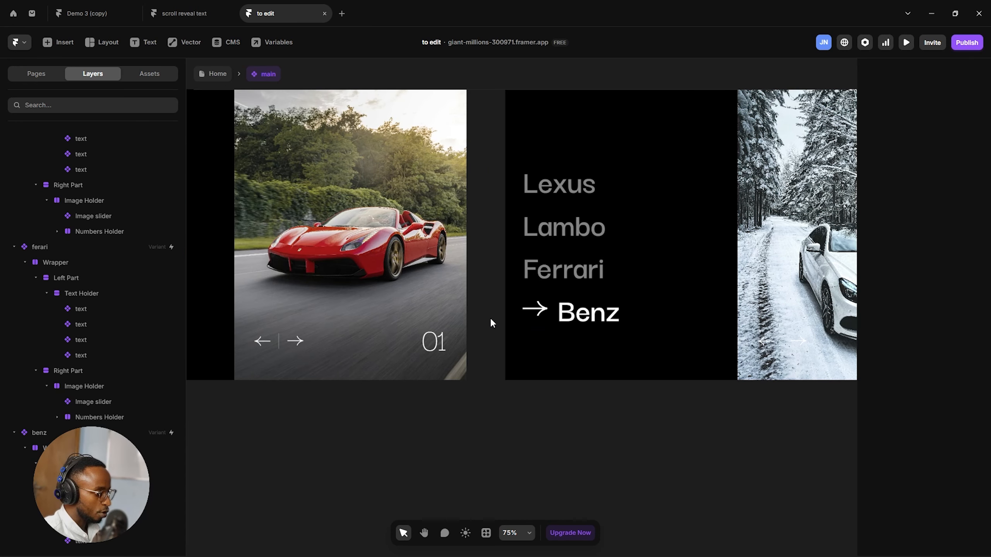
scroll(494, 320, "left", 20)
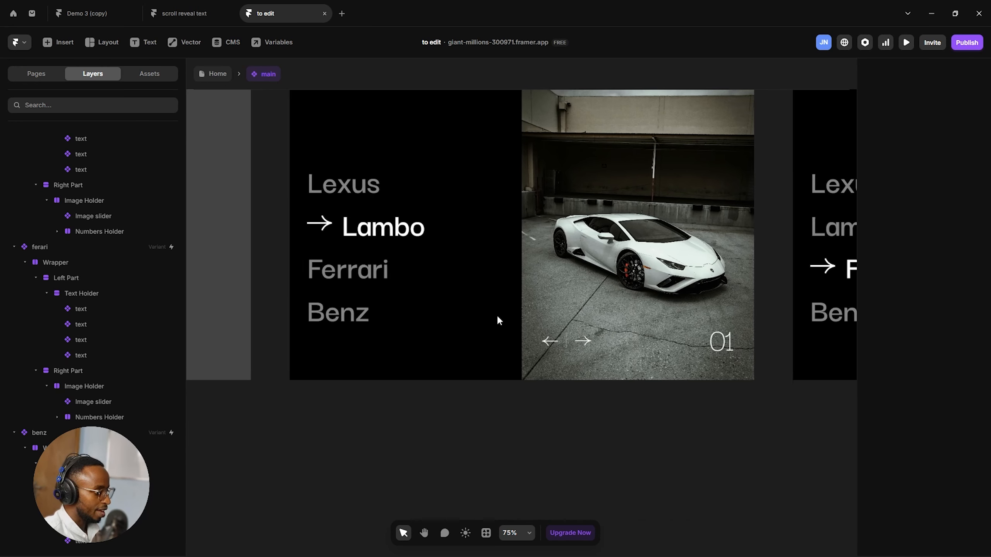
scroll(500, 321, "left", 3)
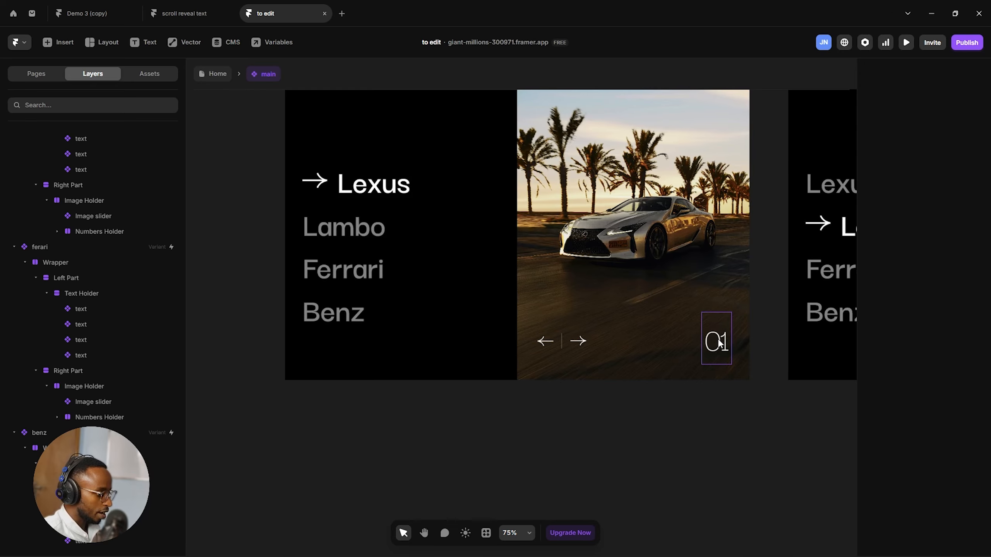
Inspect the stacked 01, 02, 03 and 04 text layers inside the lexus variant's Current Slide stack.
left_click(718, 341)
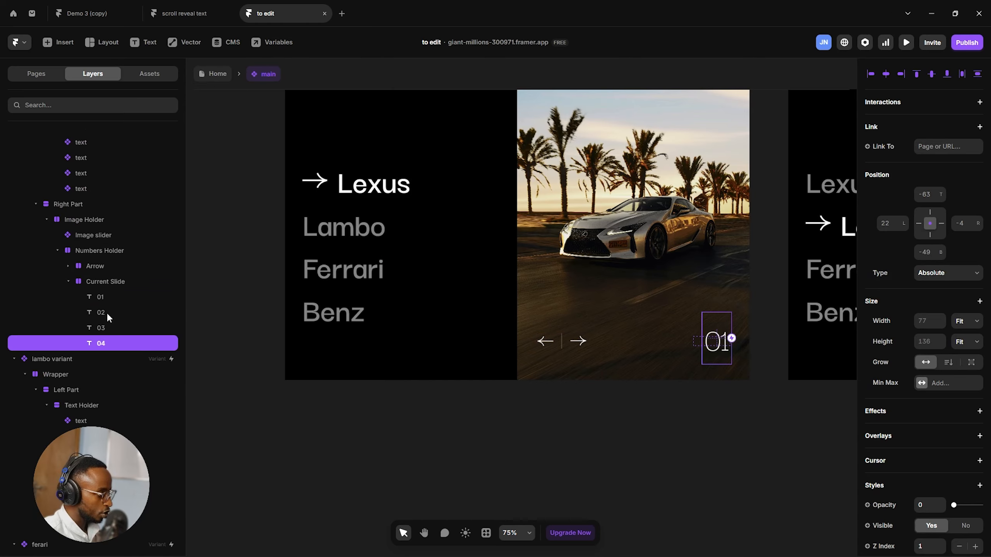
left_click(95, 280)
scroll(429, 285, "up", 3)
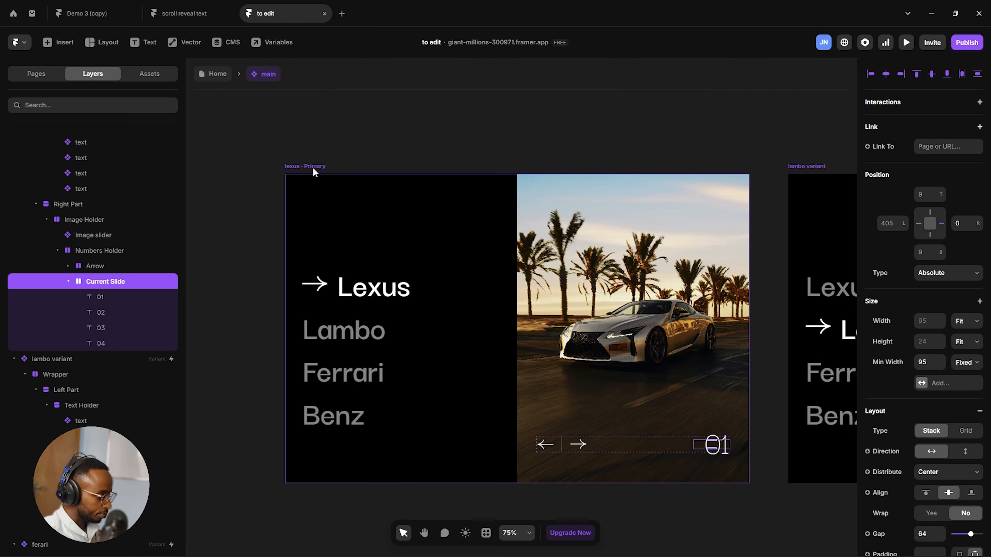
left_click(311, 167)
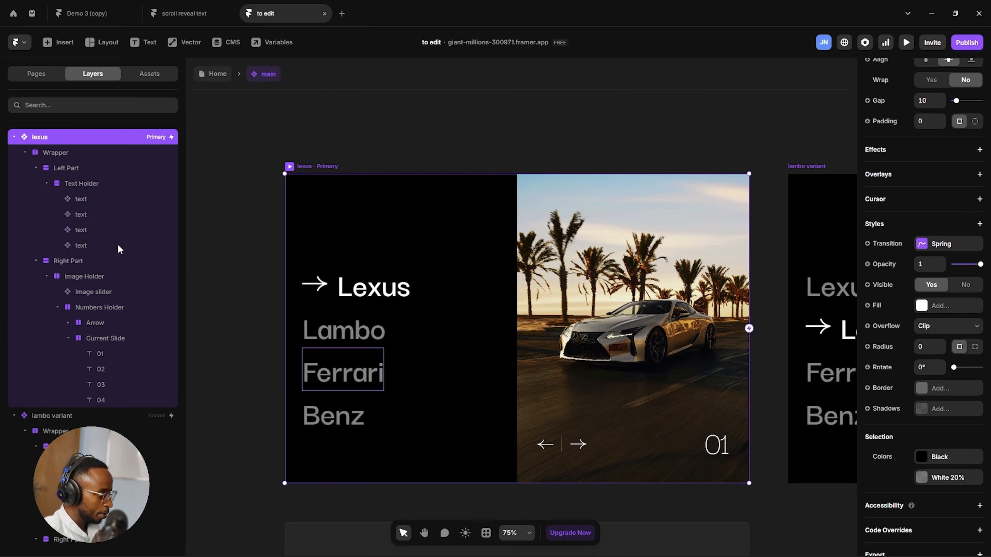
left_click(100, 338)
left_click(69, 338)
left_click(68, 339)
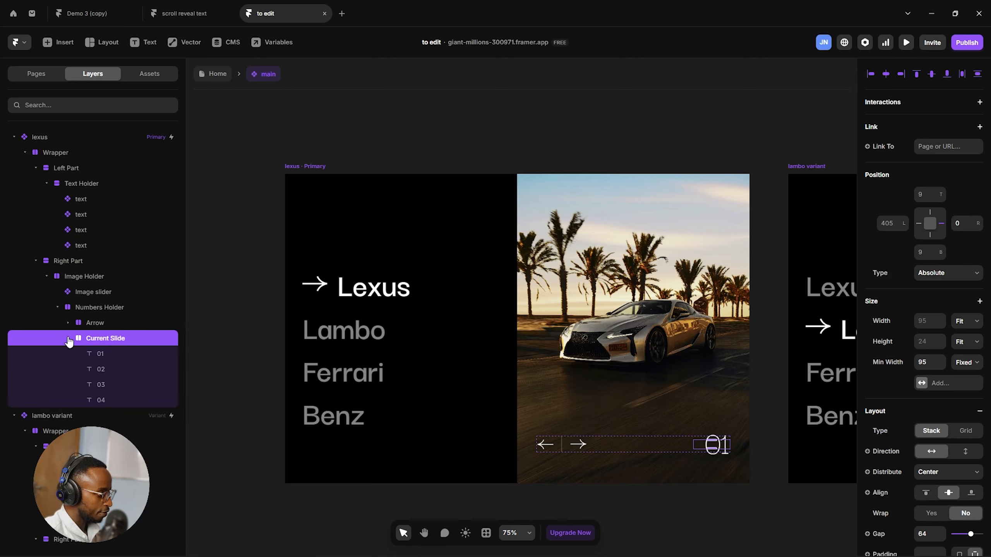
left_click(110, 356)
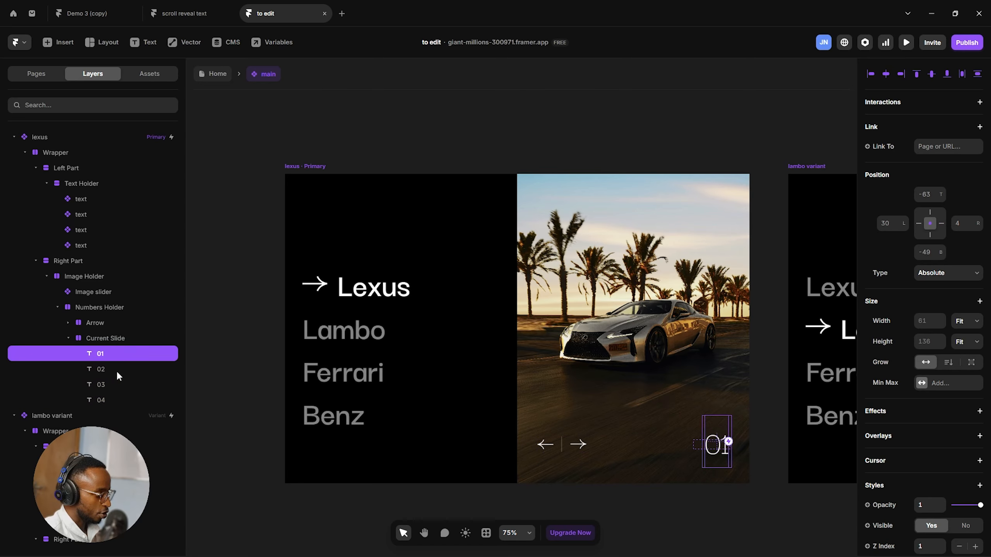
left_click(116, 371)
left_click(116, 382)
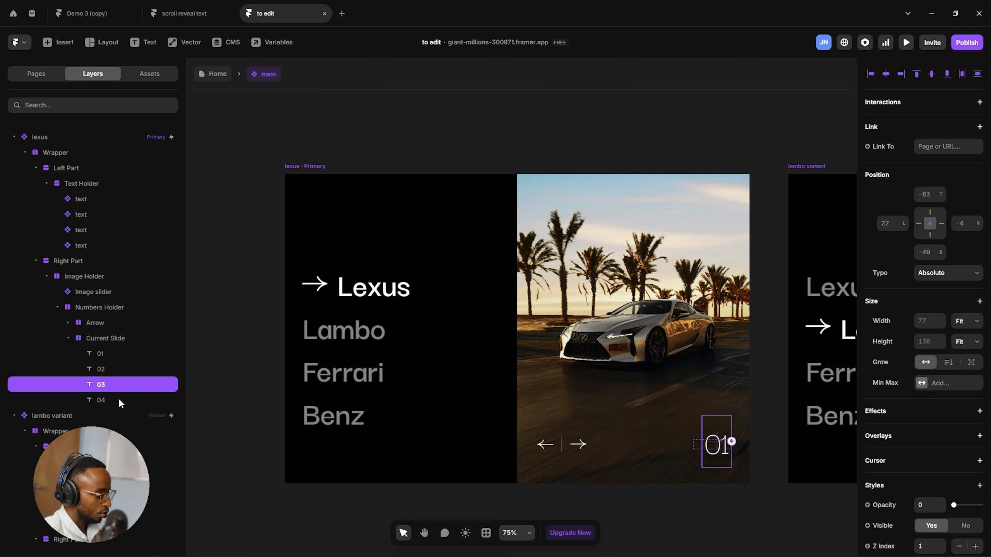
left_click(120, 401)
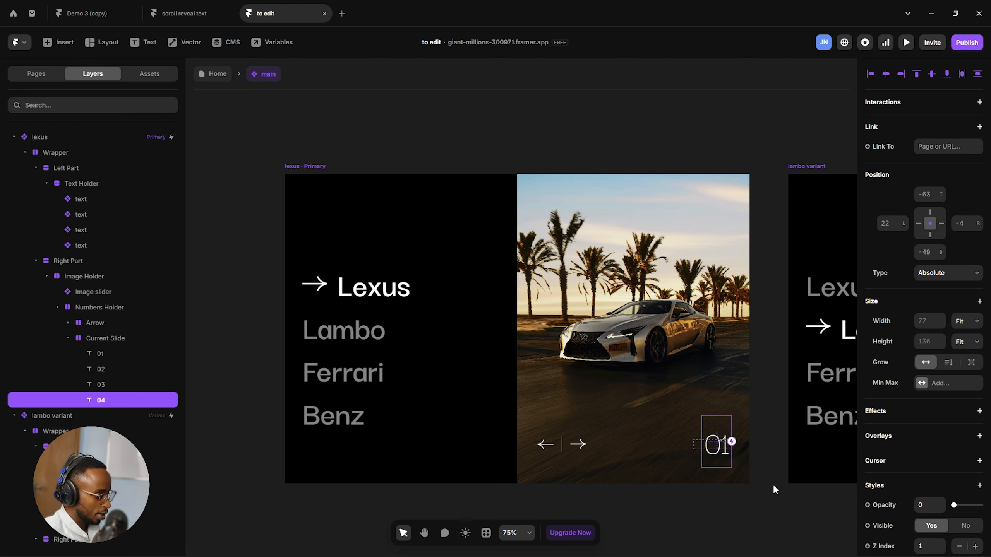
Try to hide the 01 text layer in the lambo variant's Current Slide stack.
scroll(723, 410, "right", 5)
scroll(675, 397, "right", 5)
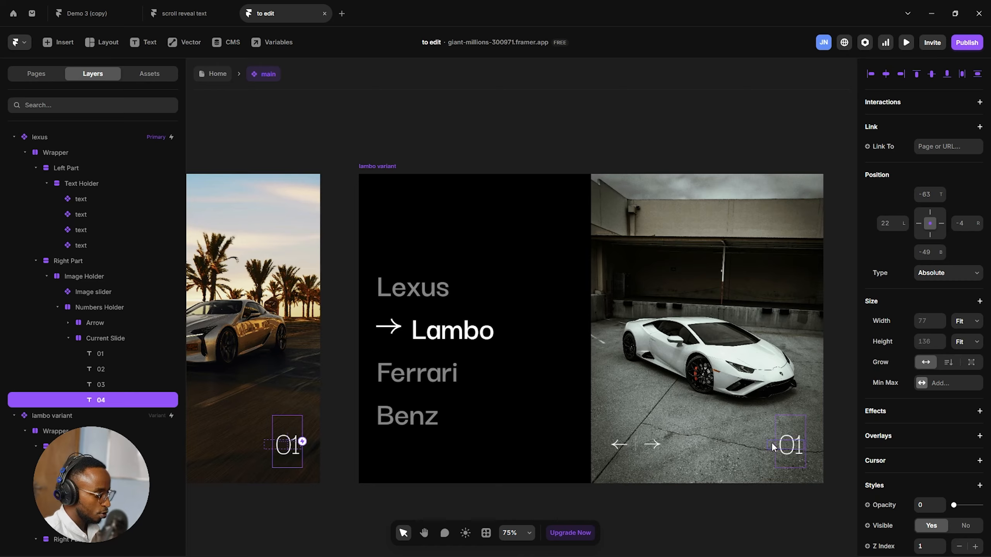
left_click(802, 453)
scroll(135, 355, "down", 5)
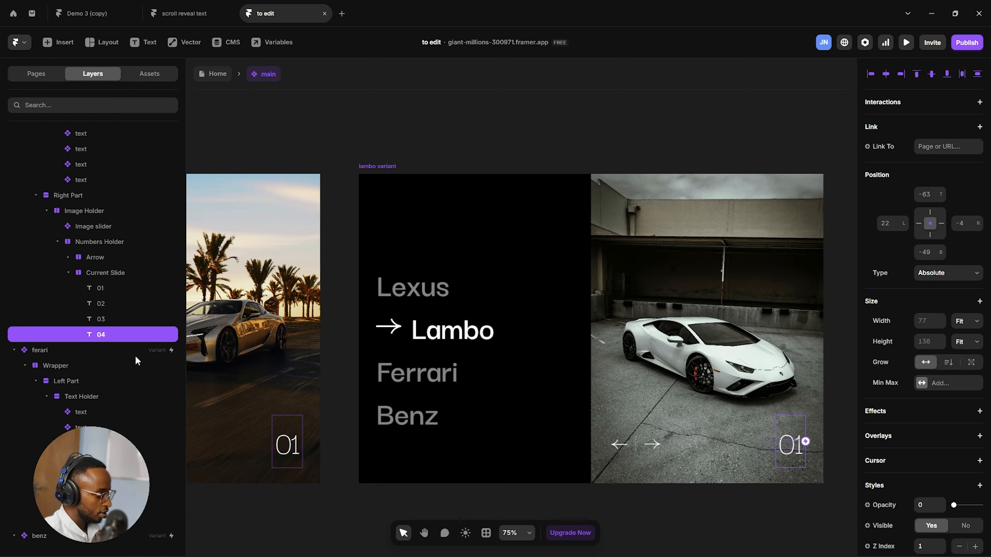
left_click(102, 319)
left_click(113, 288)
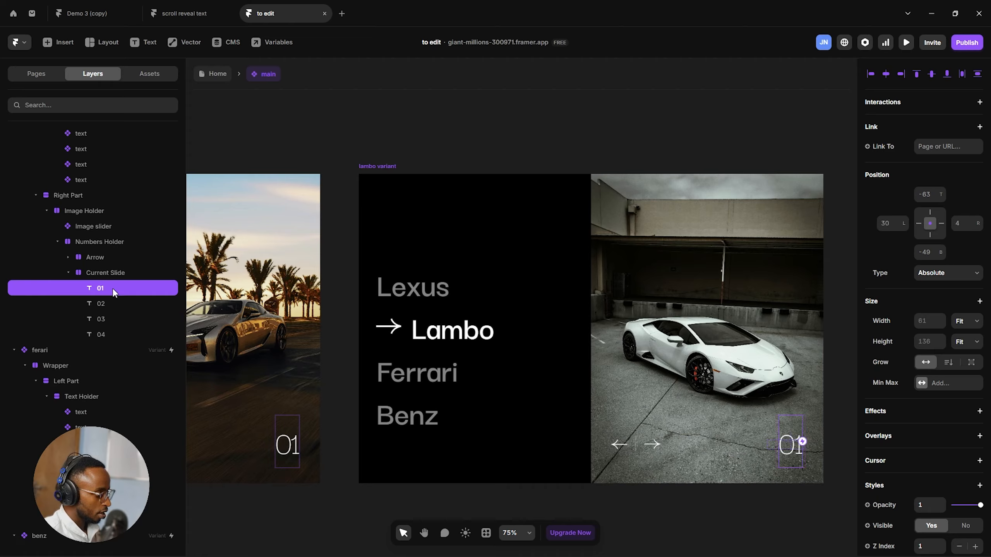
right_click(113, 288)
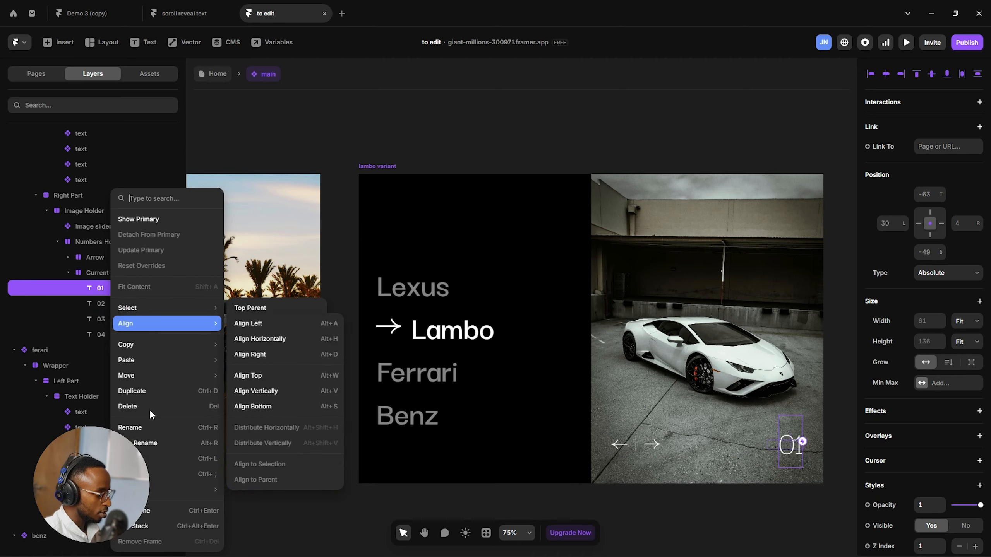
left_click(184, 473)
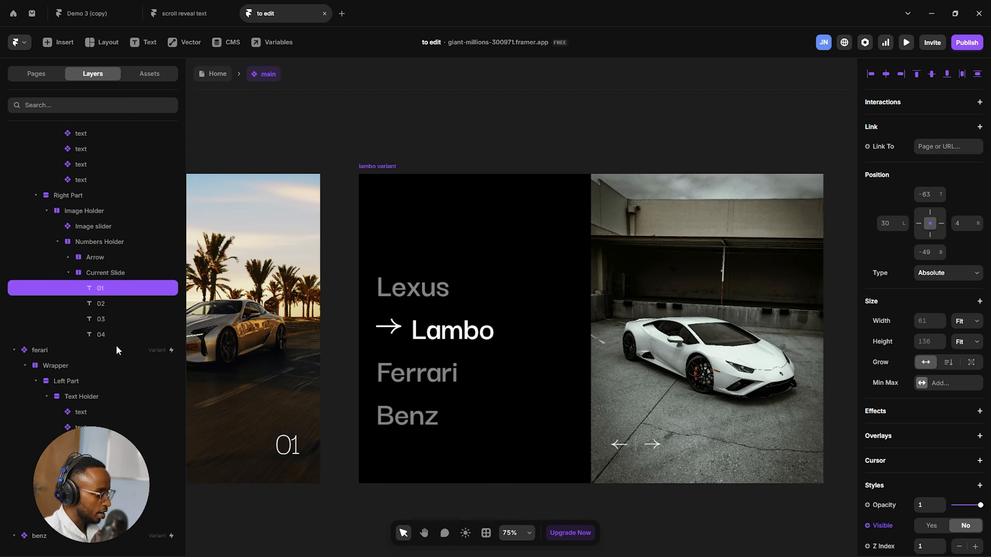
left_click(119, 304)
right_click(120, 304)
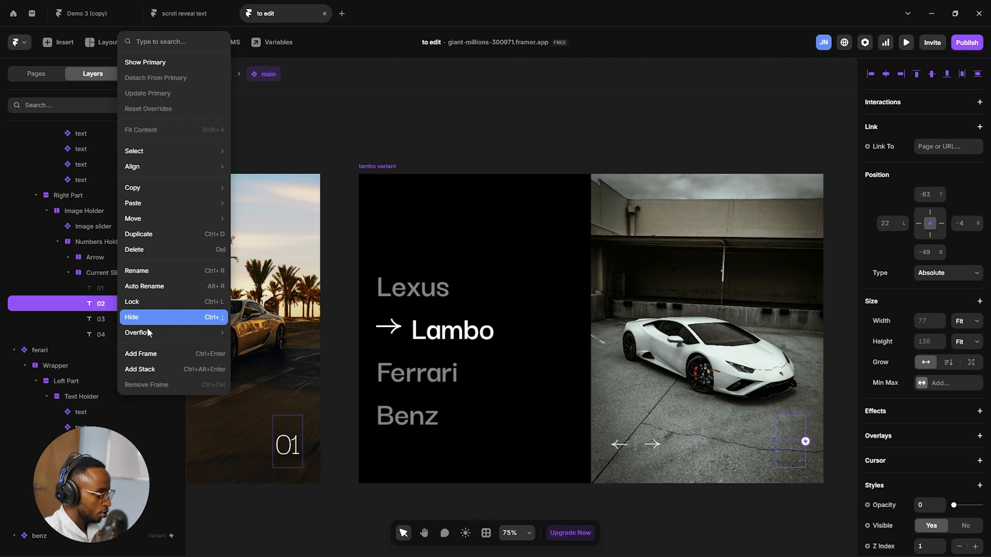
left_click(104, 305)
In the lambo variant, set the opacity of the 01 number to 0 and of the 02 number to 1.
left_click(101, 289)
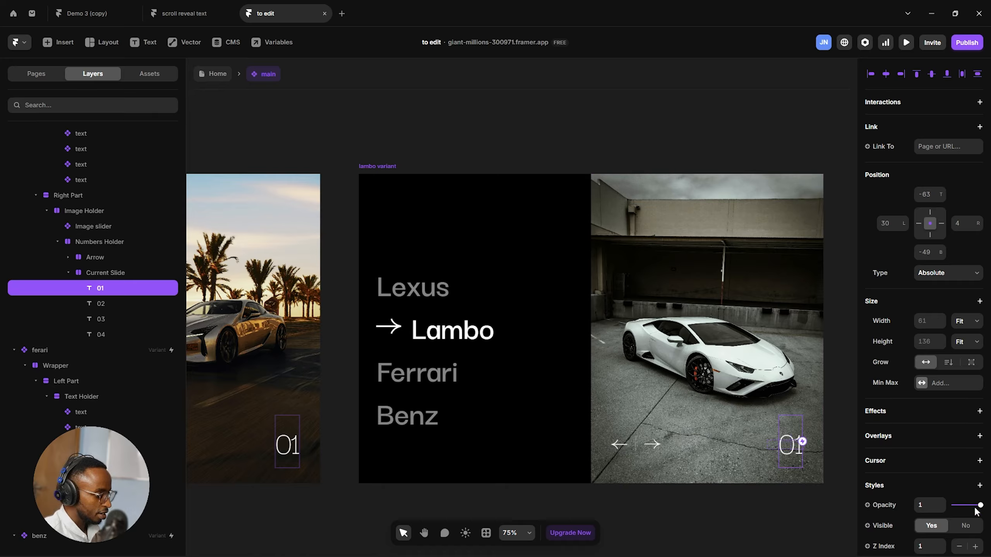
left_click_drag(980, 506, 952, 506)
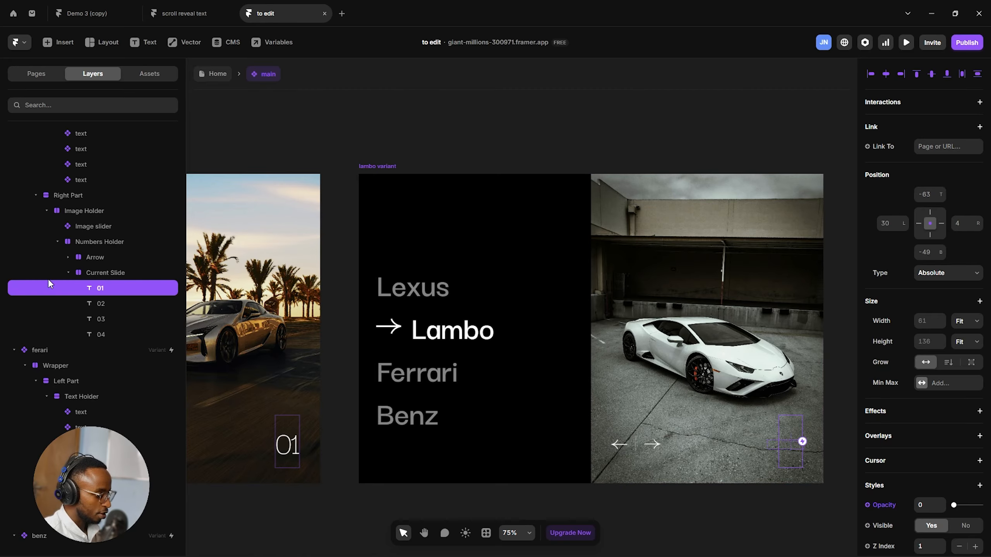
left_click(110, 304)
scroll(982, 493, "down", 2)
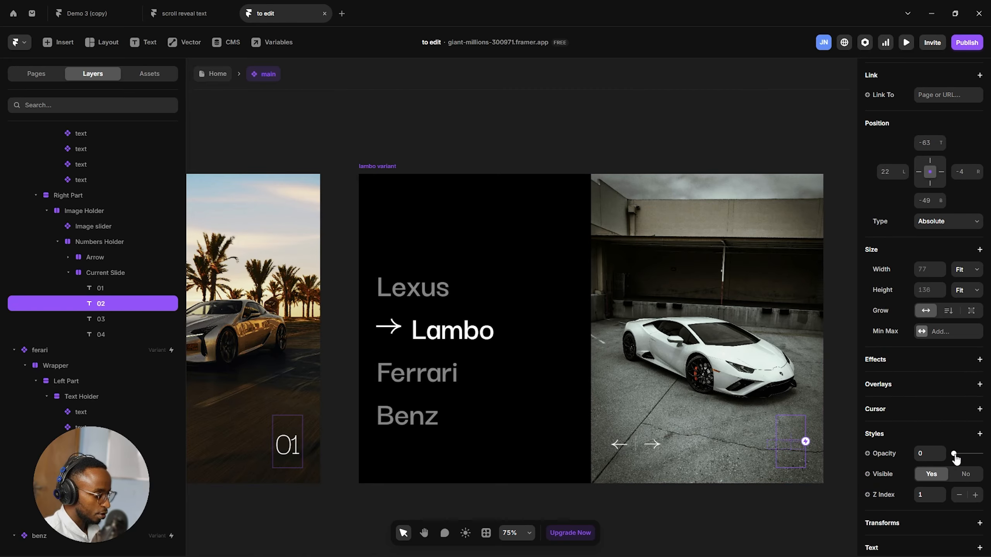
left_click(980, 457)
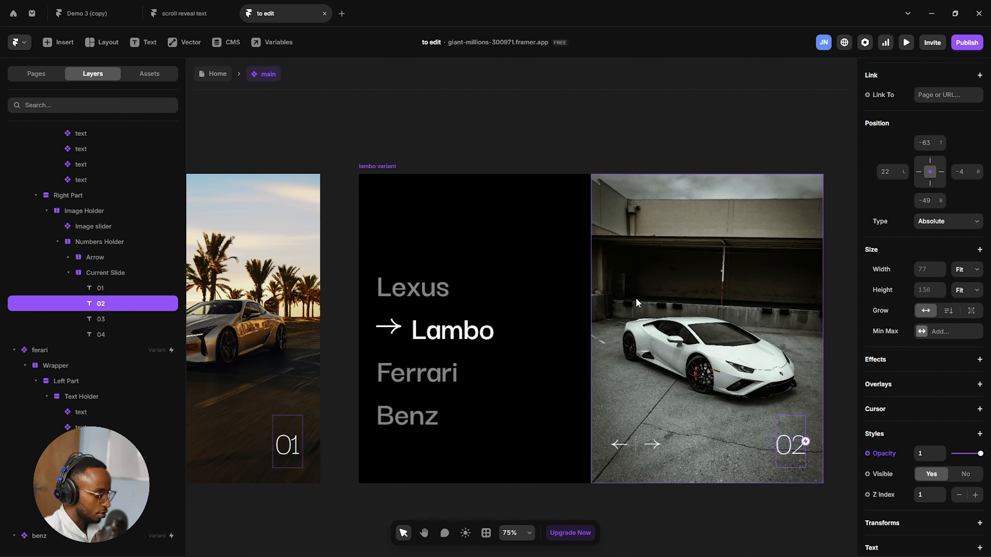
In the ferari variant, set the opacity of the 03 number to 1 and of the 01 number to 0.
scroll(641, 296, "right", 15)
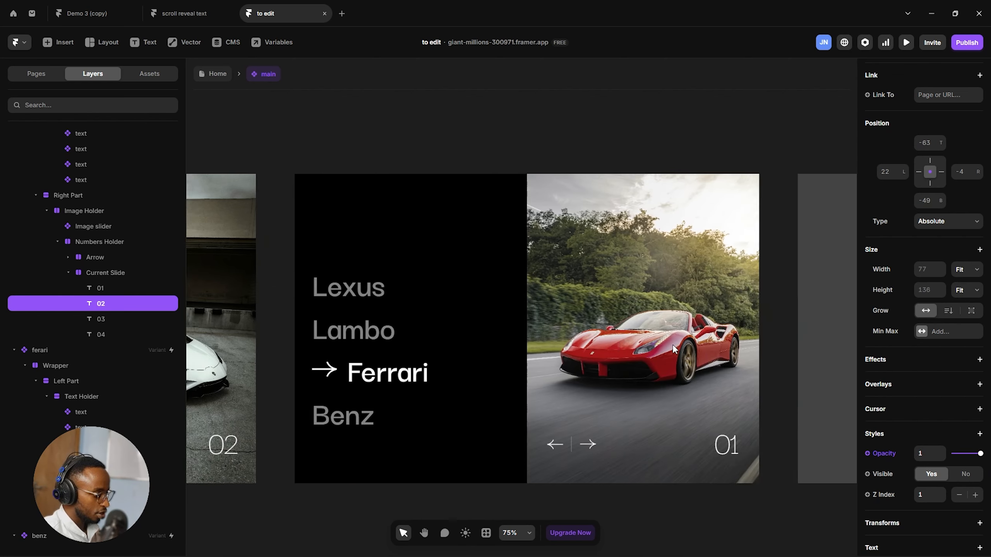
left_click(648, 447)
scroll(202, 398, "down", 2)
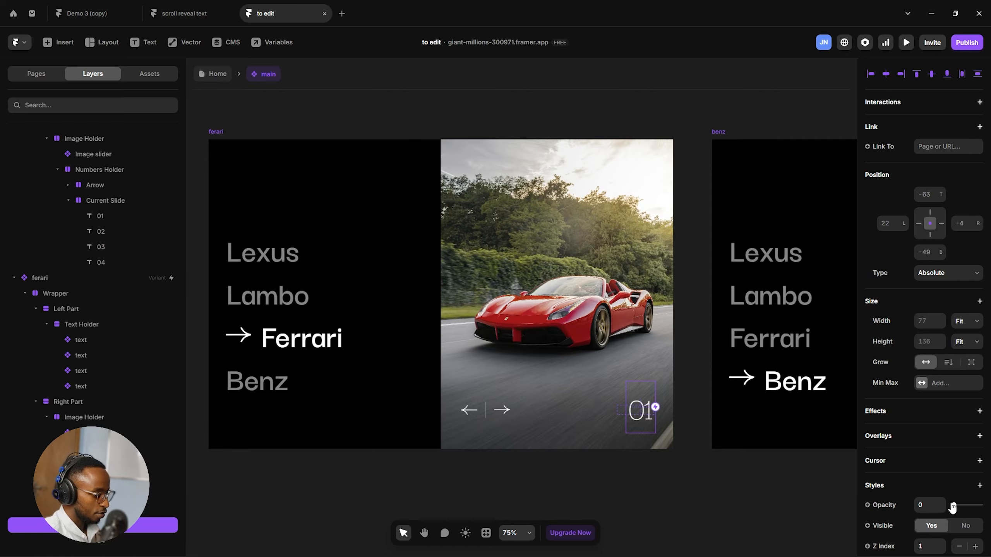
mouse_move(954, 506)
left_mouse_down()
mouse_move(989, 520)
mouse_move(953, 506)
left_mouse_up()
left_click(133, 494)
In the benz variant, set the opacity of the 04 number to 1 and of the 01, 02 and 03 numbers to 0.
scroll(599, 419, "right", 10)
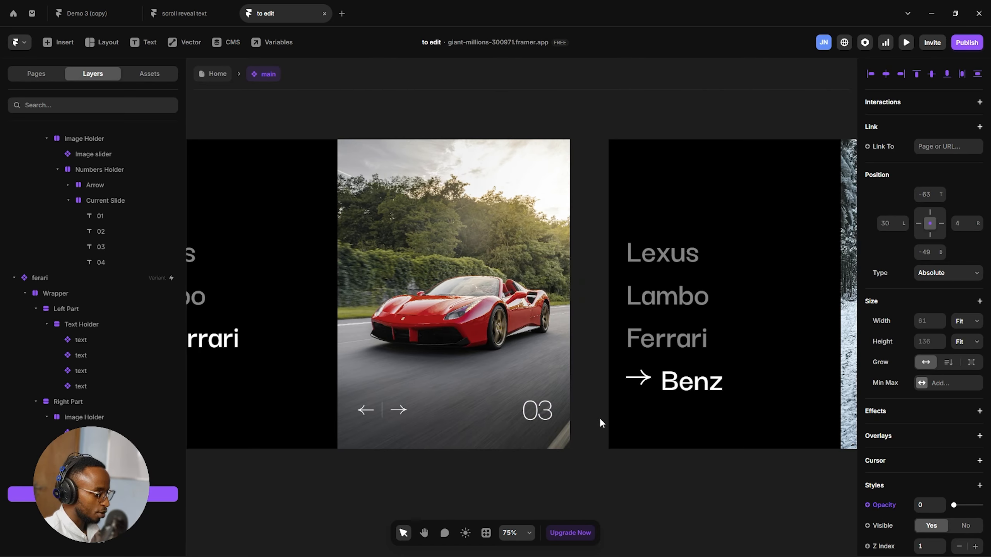
scroll(613, 424, "right", 2)
left_click(720, 417)
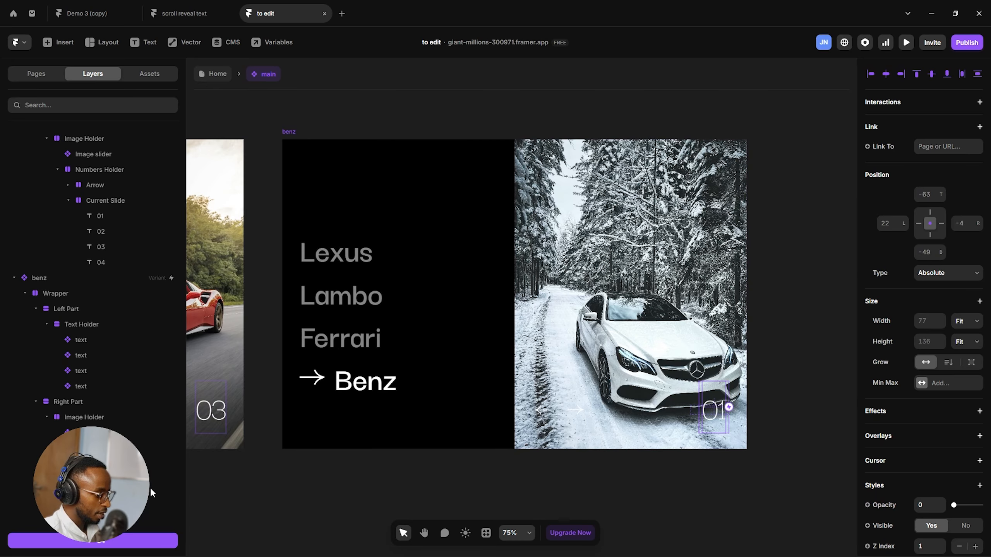
left_click_drag(955, 506, 989, 519)
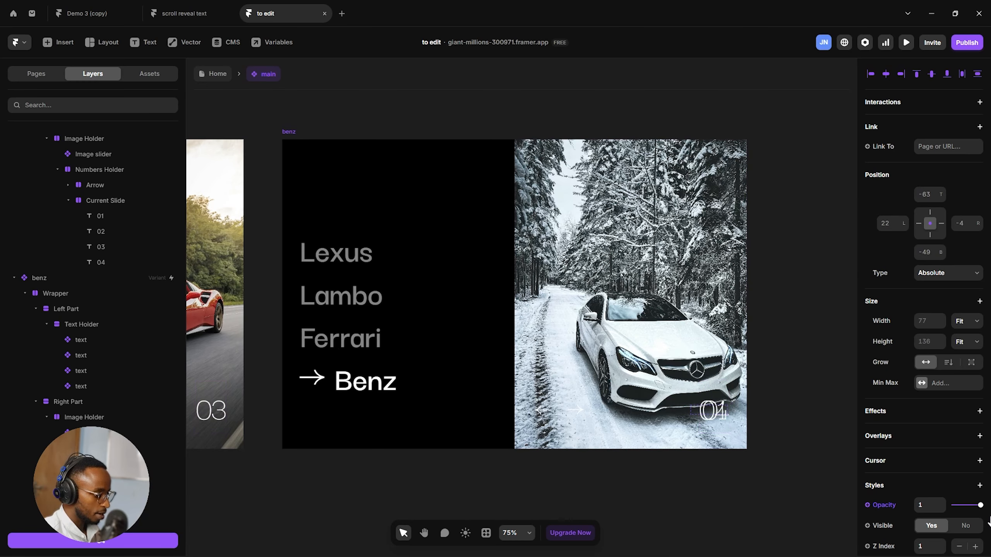
left_click(101, 495)
left_click(100, 511, "shift")
left_click(100, 525, "shift")
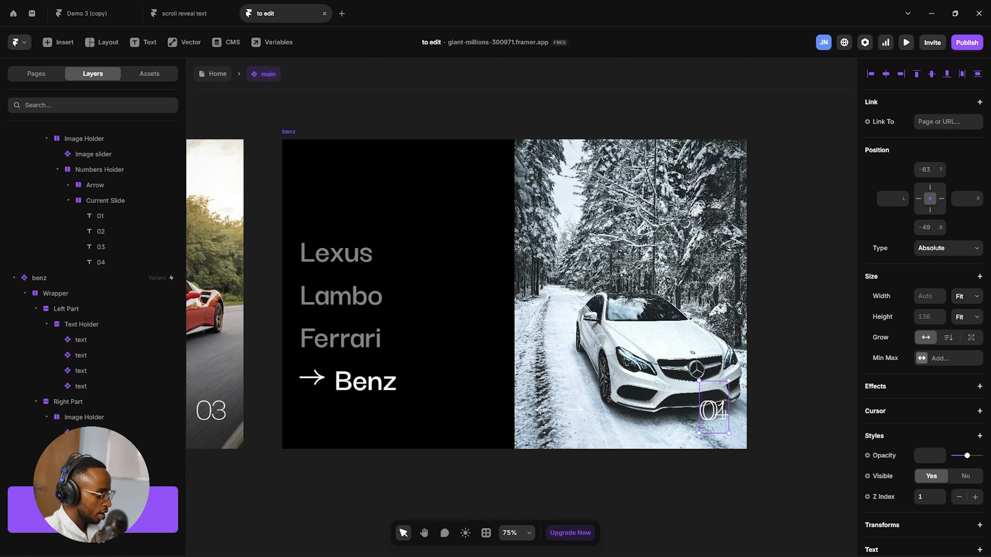
left_click_drag(968, 457, 913, 456)
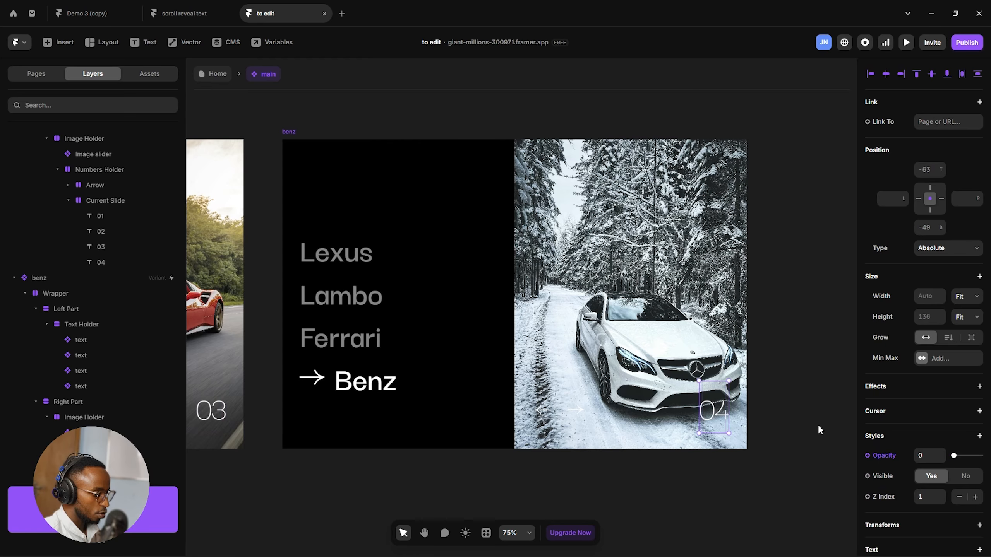
left_click(821, 423)
Review the slide numbers and highlighted names across the benz, ferari and lambo variants.
scroll(819, 414, "left", 3)
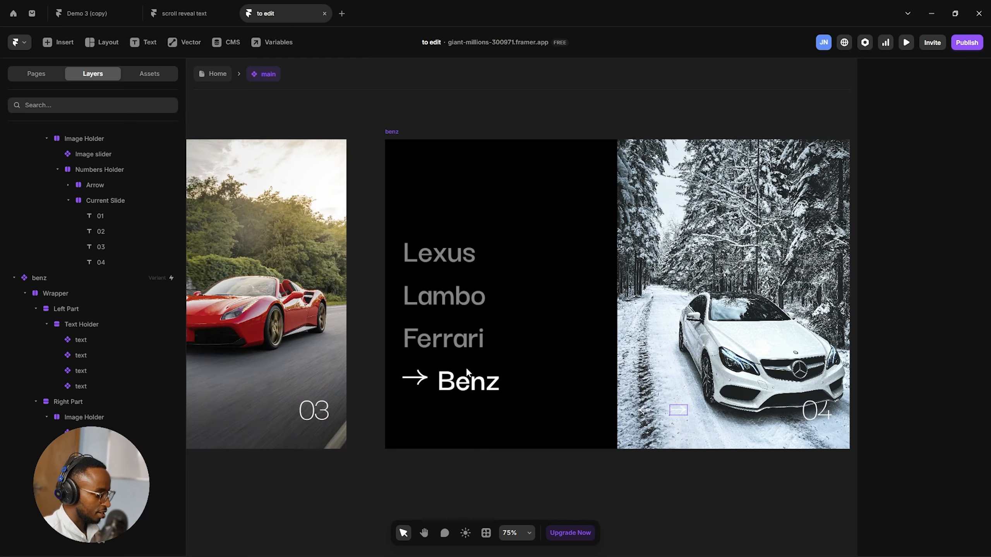
scroll(420, 349, "right", 3)
scroll(420, 349, "right", 1)
scroll(420, 351, "left", 2)
scroll(419, 350, "up", 2)
scroll(419, 350, "down", 4)
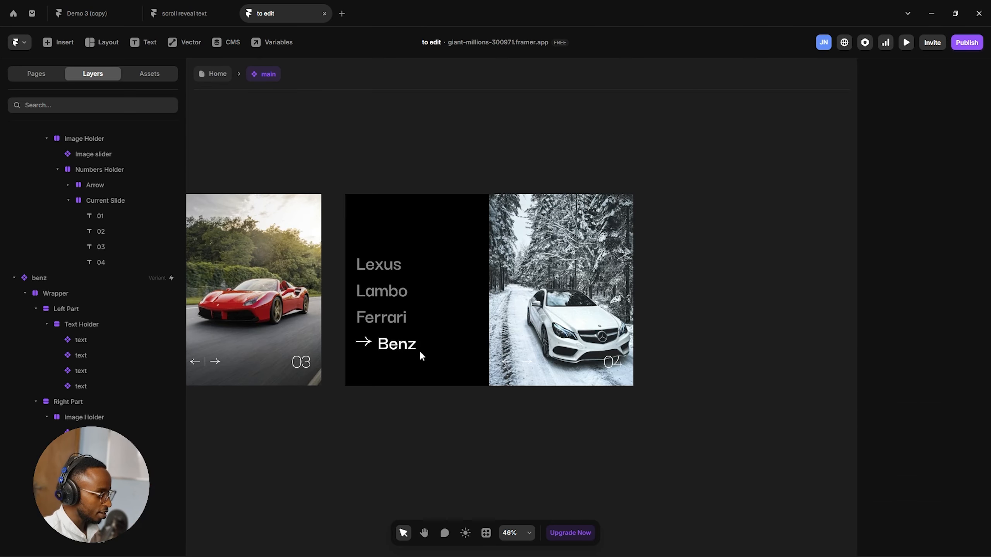
scroll(420, 352, "right", 1)
scroll(420, 352, "down", 2)
scroll(441, 359, "up", 3)
scroll(468, 367, "down", 4)
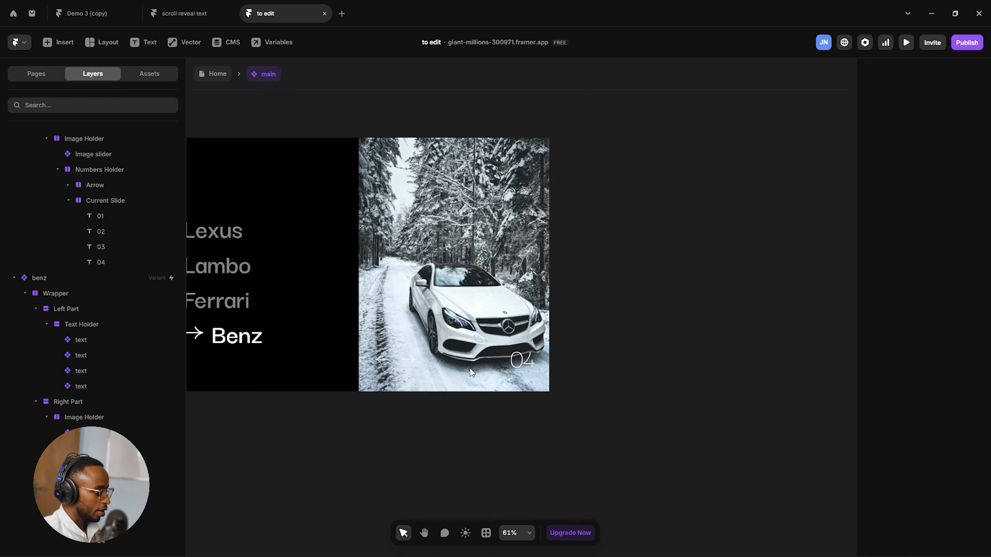
scroll(632, 374, "left", 10)
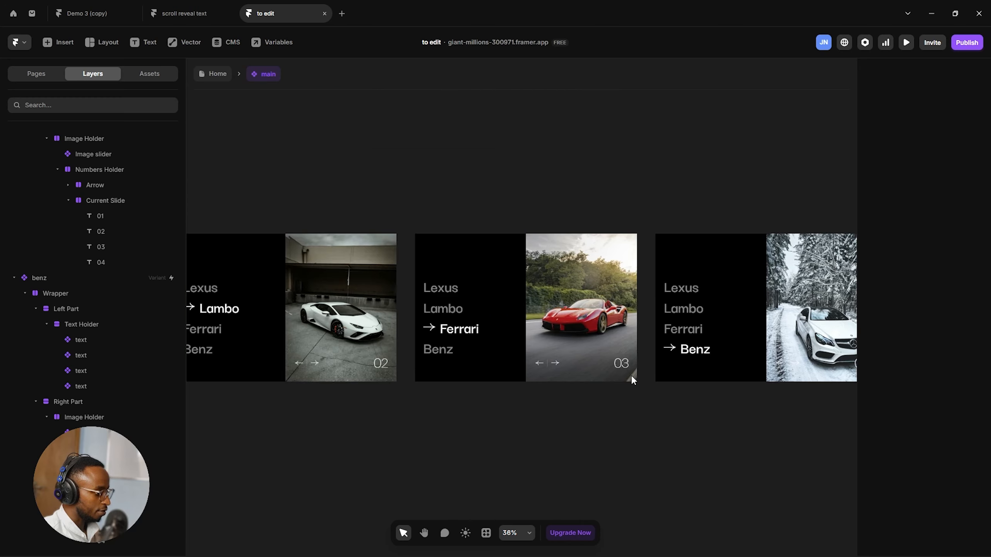
Review the car variants, the outline in the scroll reveal text project and the fill line in Demo 3 (copy), then return to the to edit project.
scroll(632, 378, "left", 10)
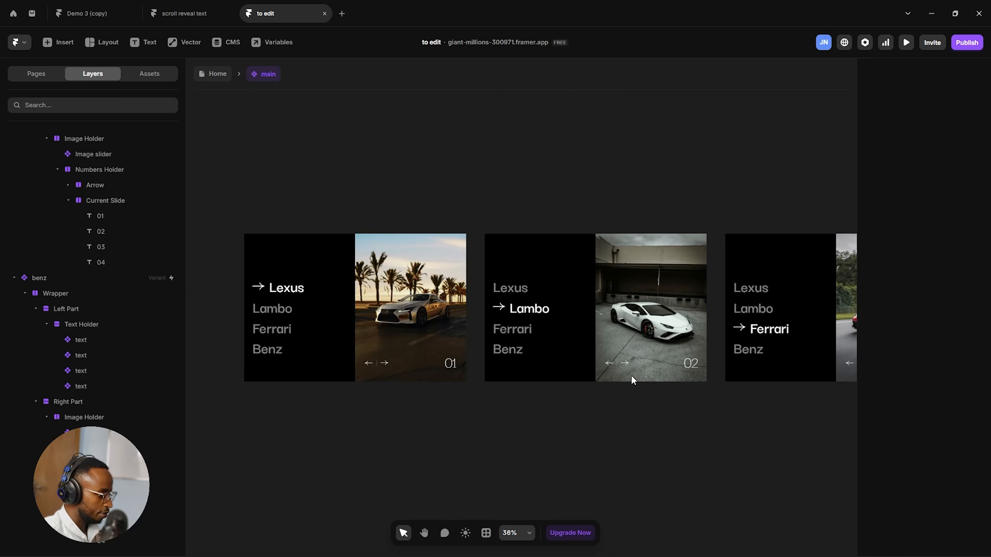
scroll(630, 374, "left", 1)
left_click(179, 13)
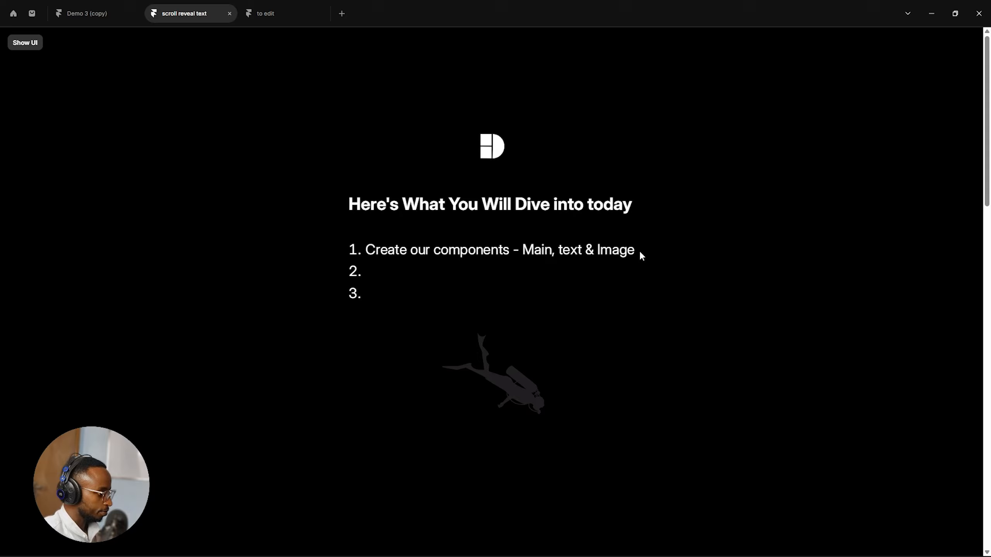
scroll(639, 252, "down", 4)
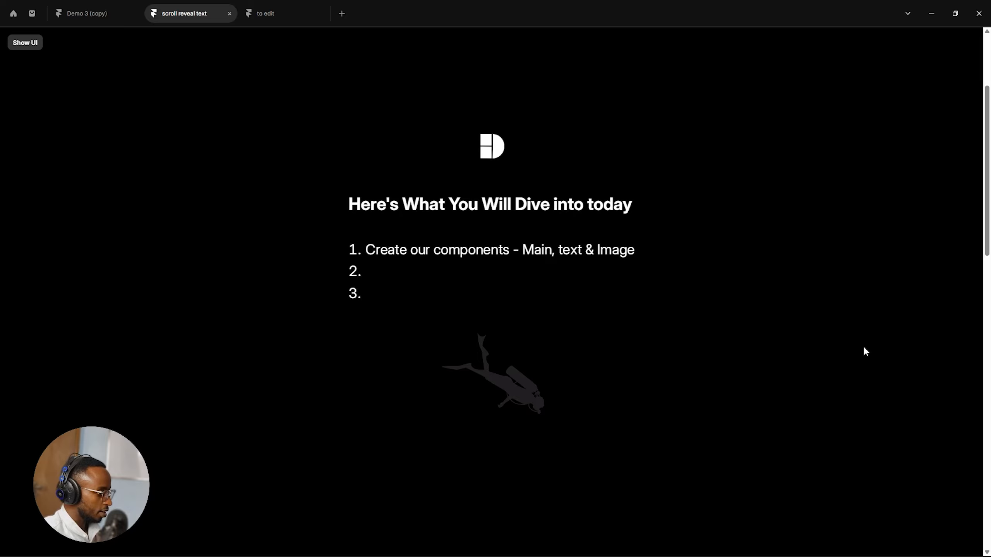
scroll(870, 354, "down", 3)
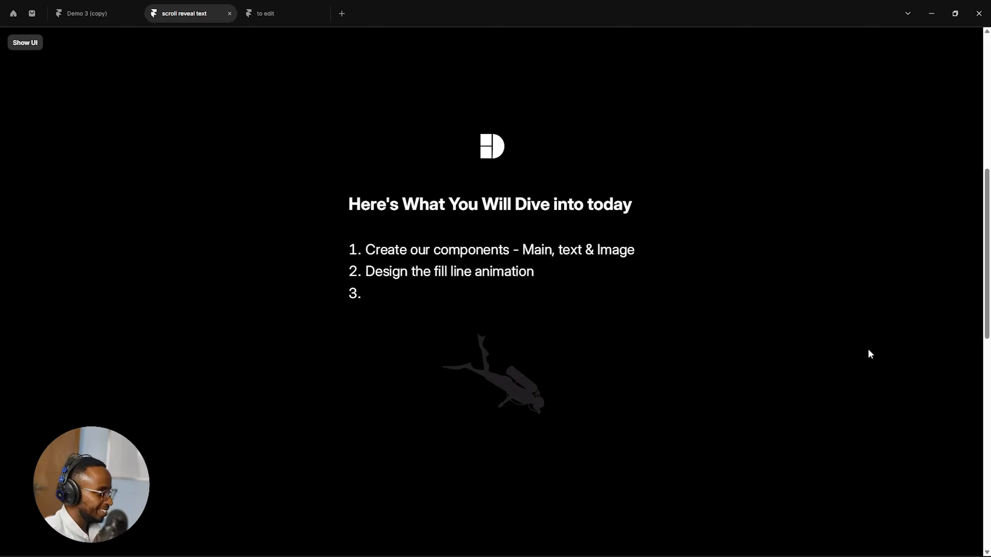
left_click(94, 14)
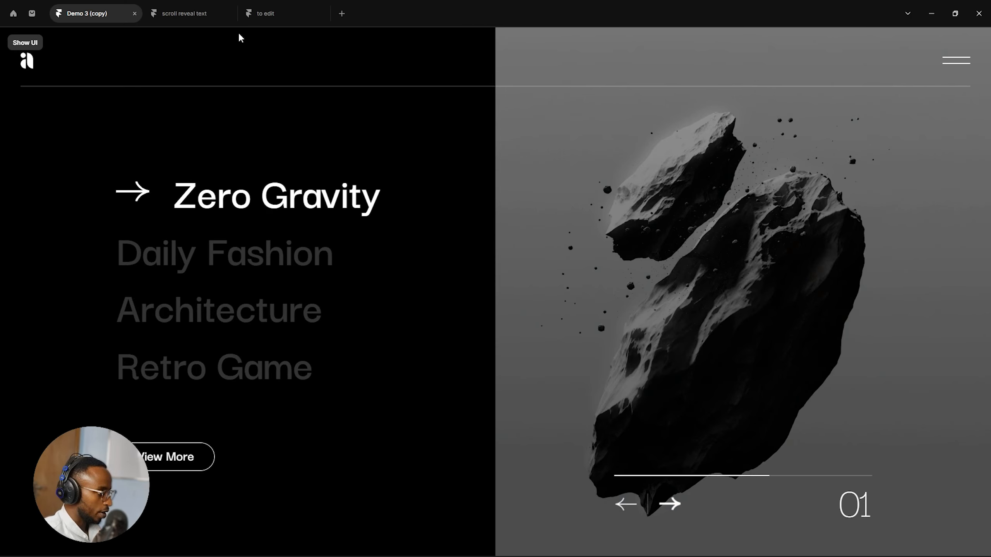
left_click(289, 20)
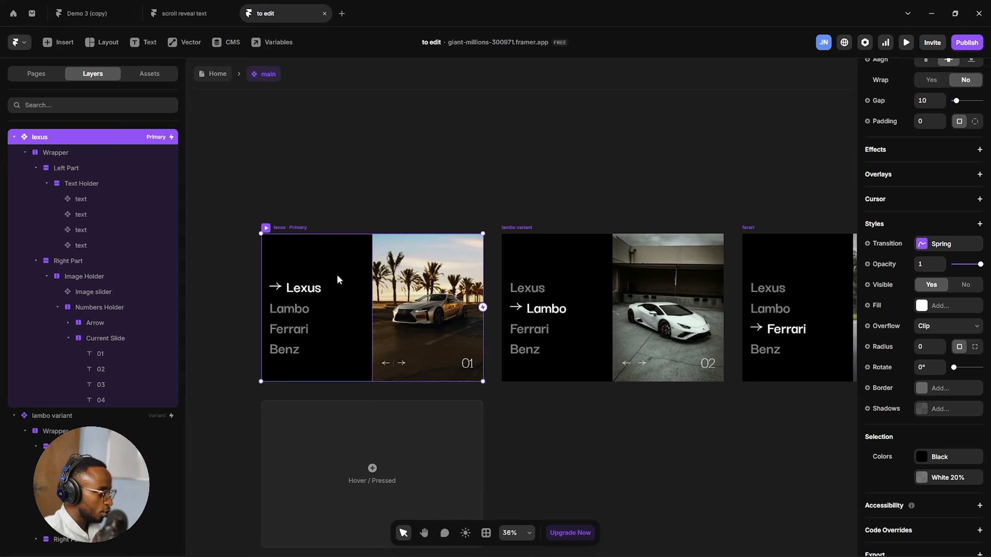
Examine the lexus variant's Image Holder structure: the Image slider, the Numbers Holder and its nested Arrow and Current Slide layers.
scroll(429, 356, "up", 3)
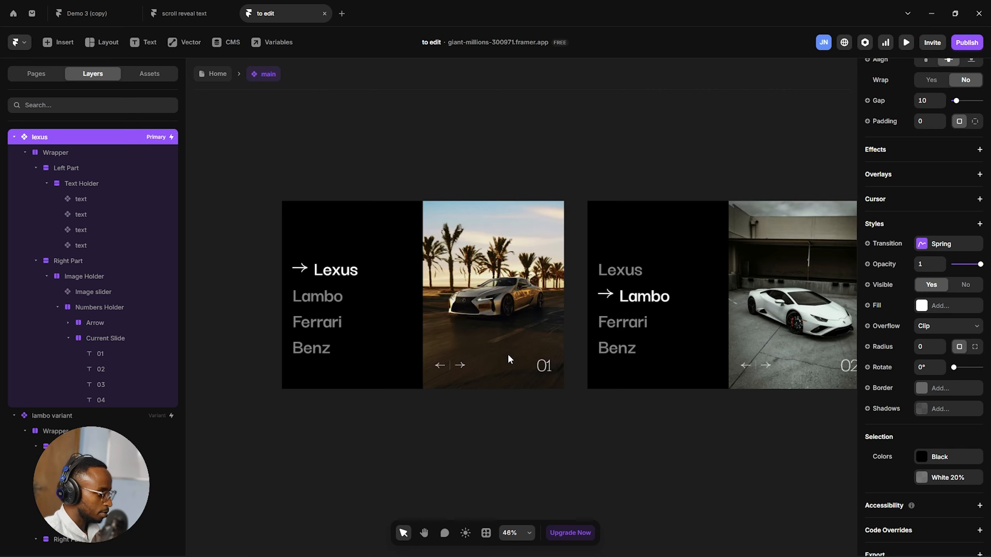
scroll(510, 354, "up", 3)
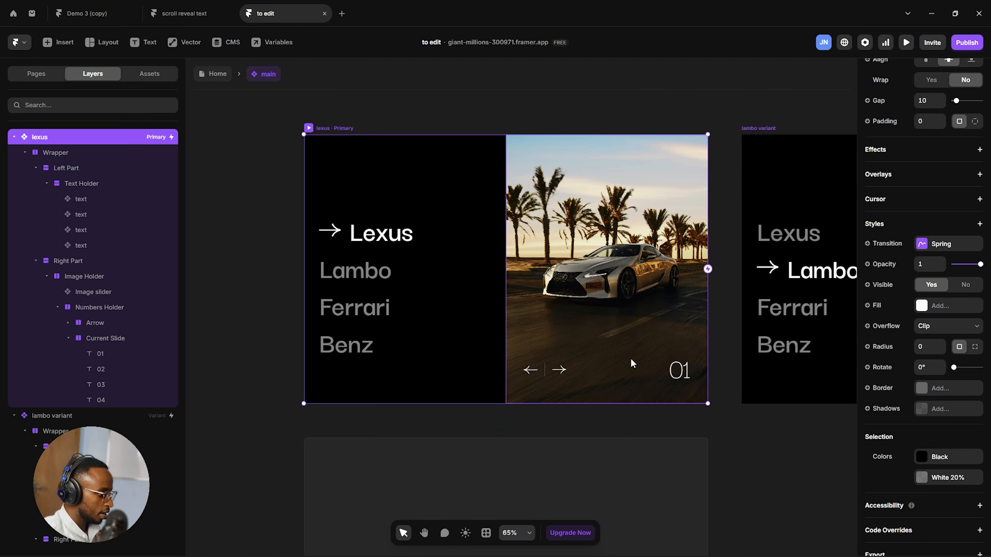
scroll(630, 358, "right", 2)
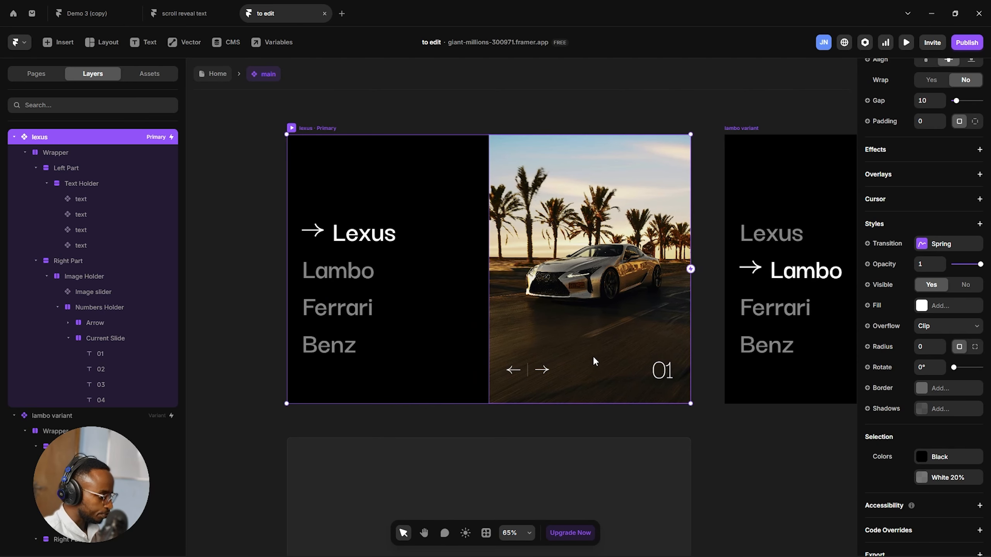
left_click(569, 372)
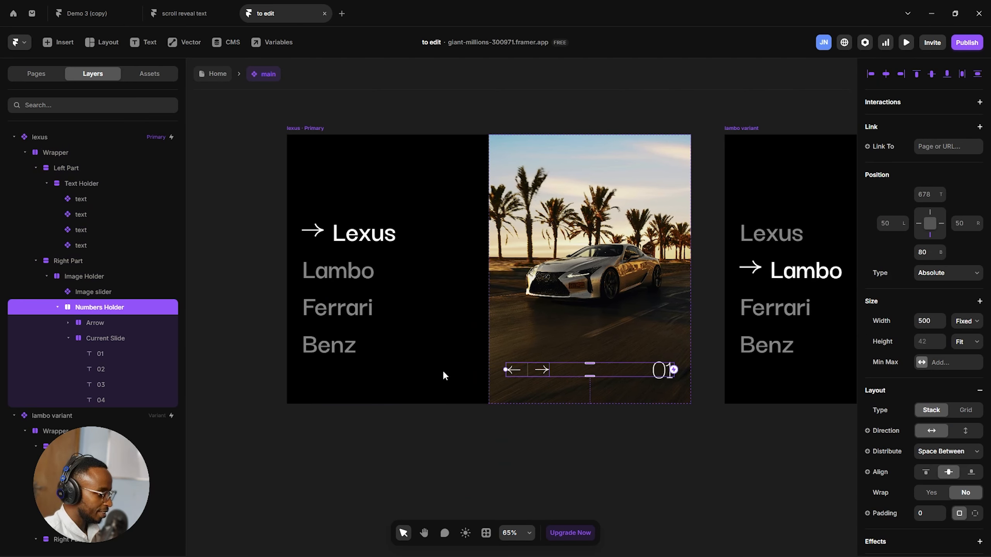
left_click(62, 307)
left_click(85, 276)
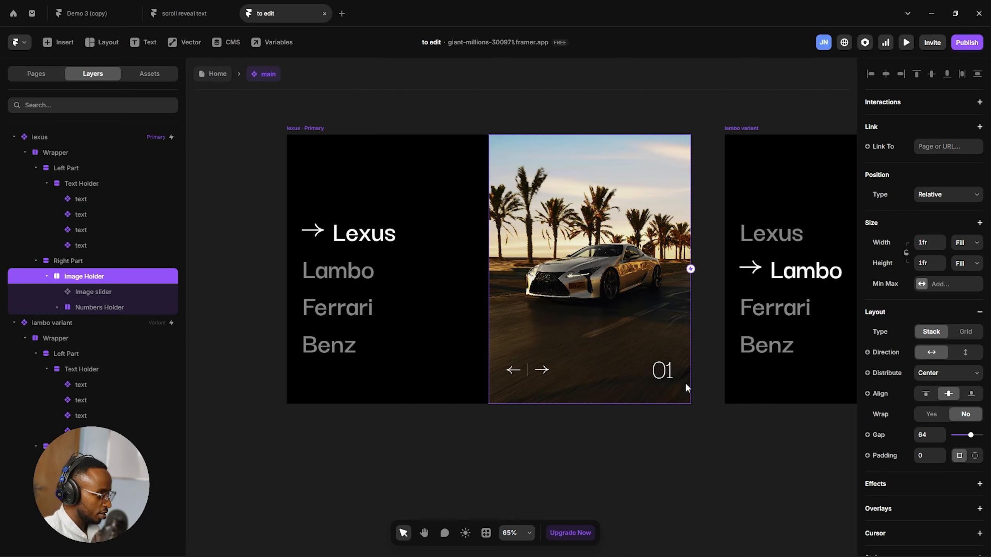
left_click(95, 292)
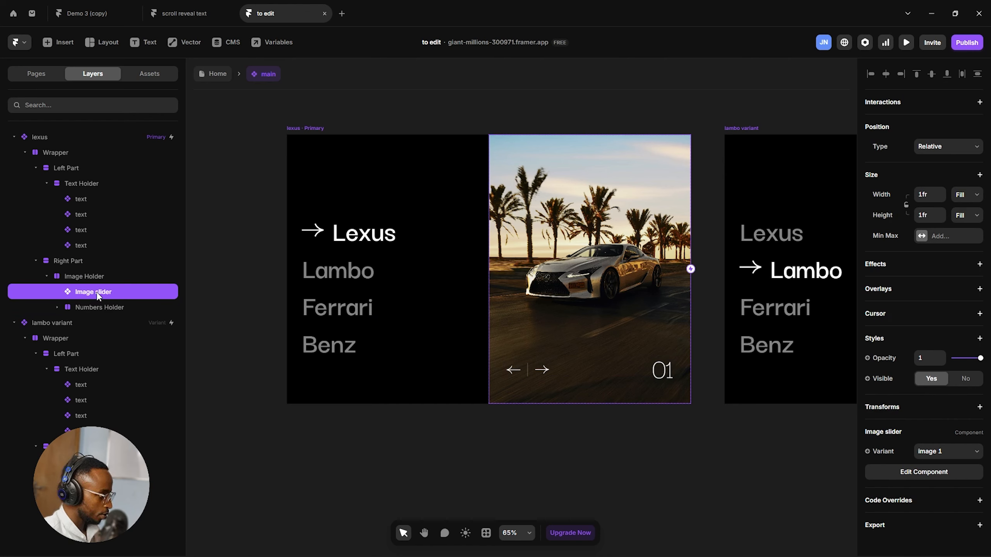
left_click(91, 307)
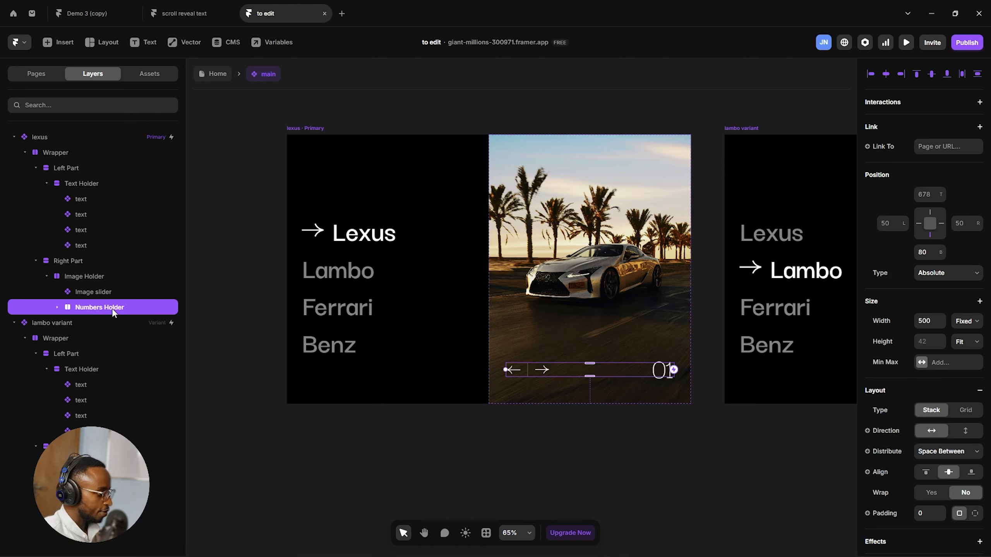
left_click(57, 307)
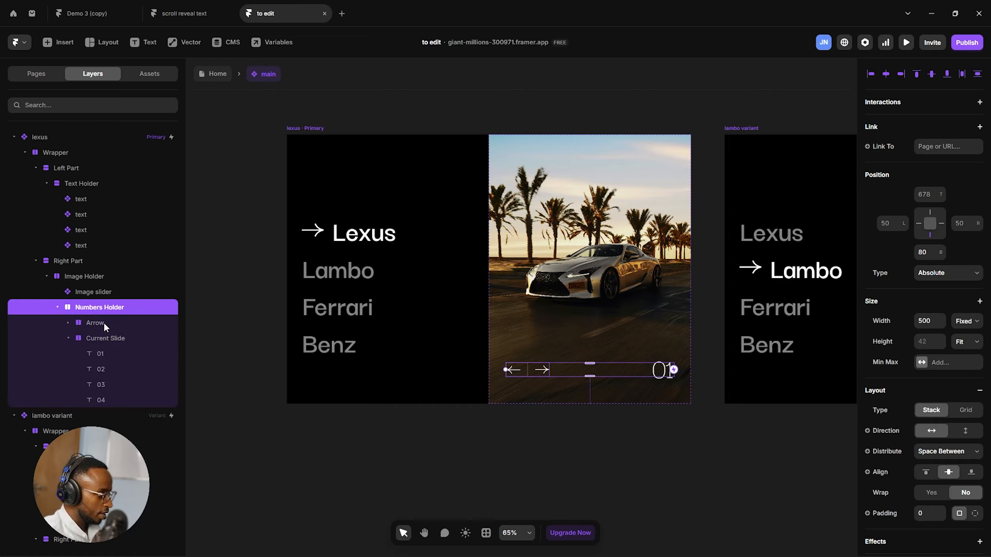
left_click(104, 323)
left_click(67, 323)
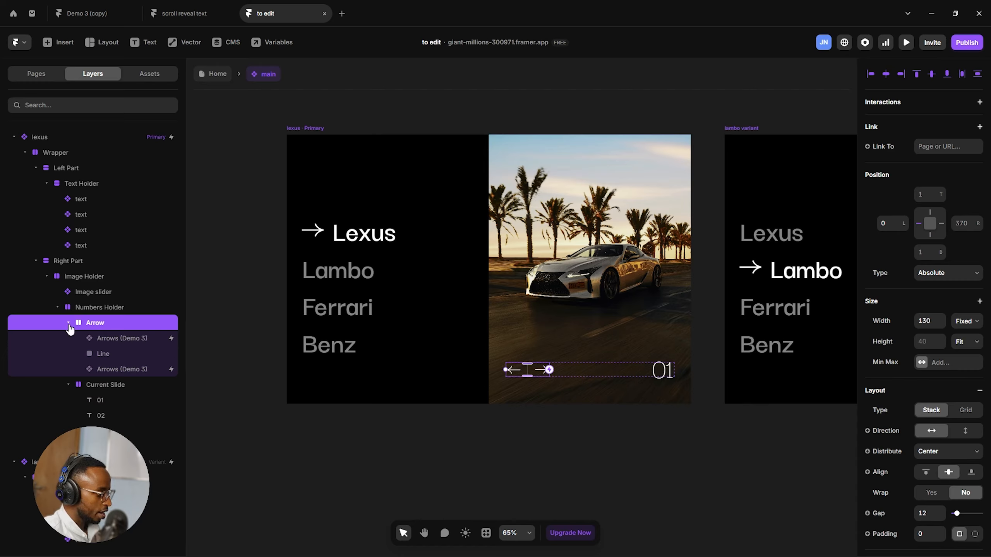
left_click(69, 323)
left_click(93, 337)
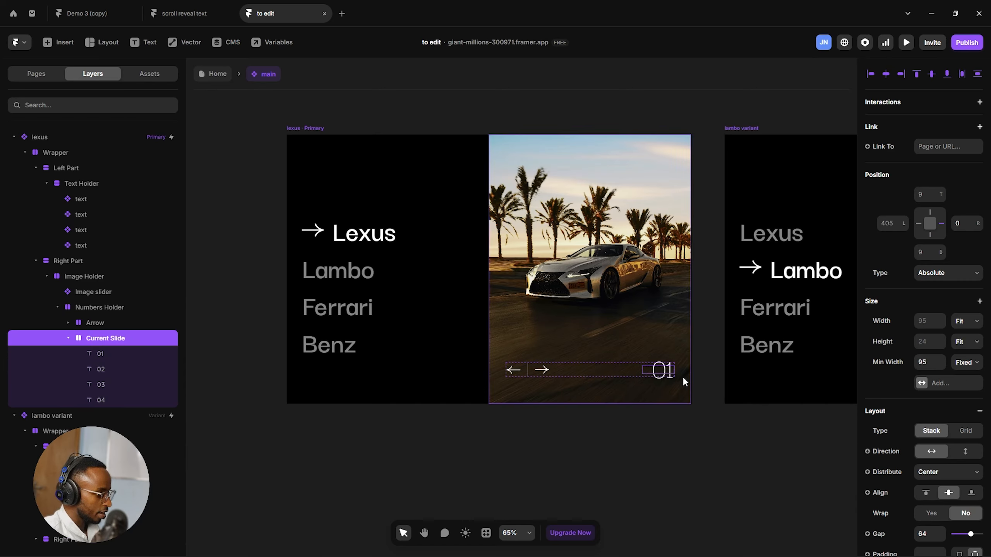
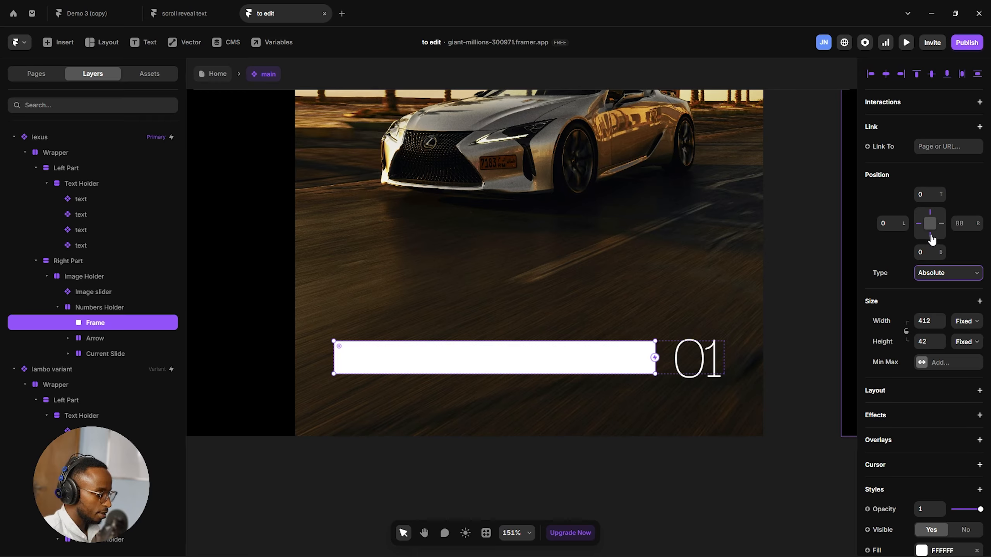
Make the white frame in the lexus Numbers Holder a 2 px high line, unpinned at its bottom and pinned with a right offset of 0.
left_click(932, 238)
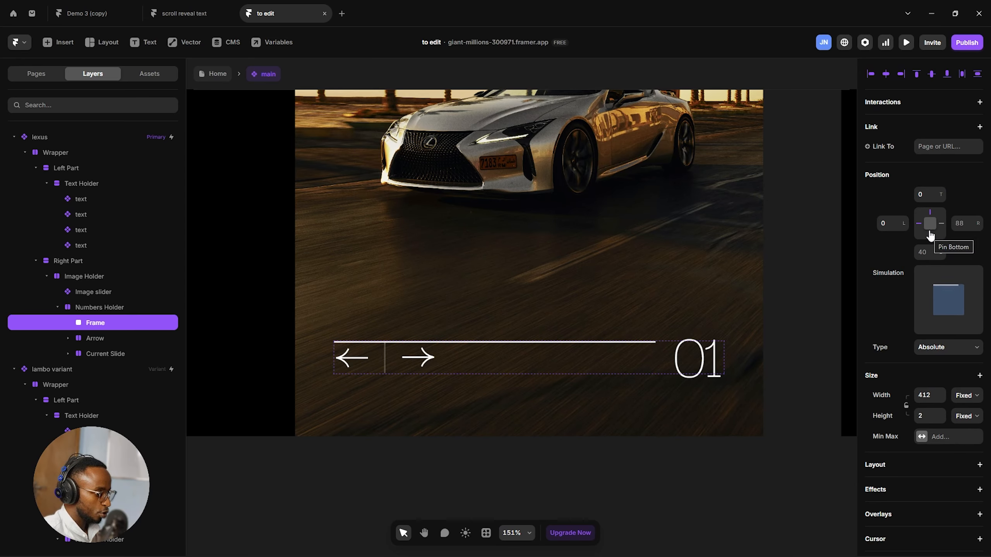
left_click(944, 227)
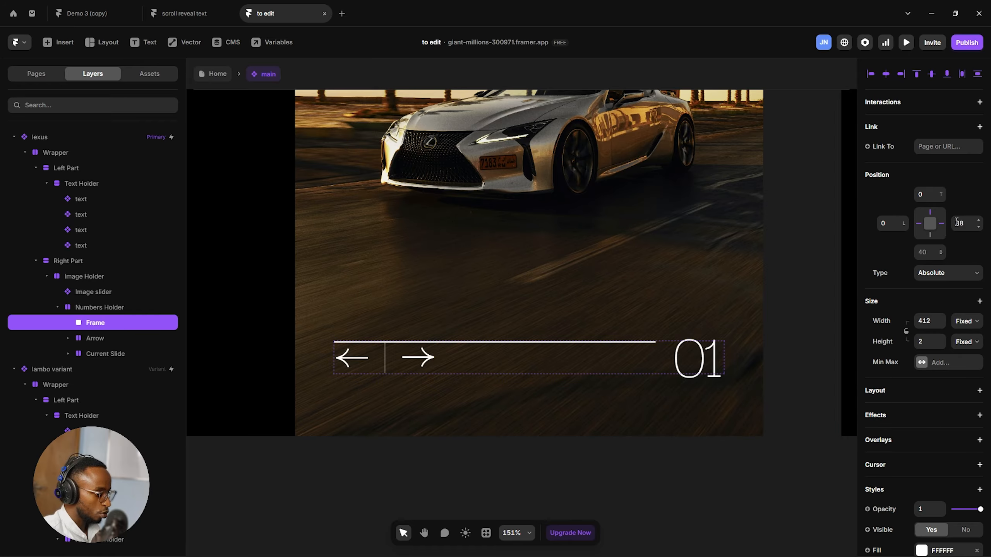
left_click(963, 223)
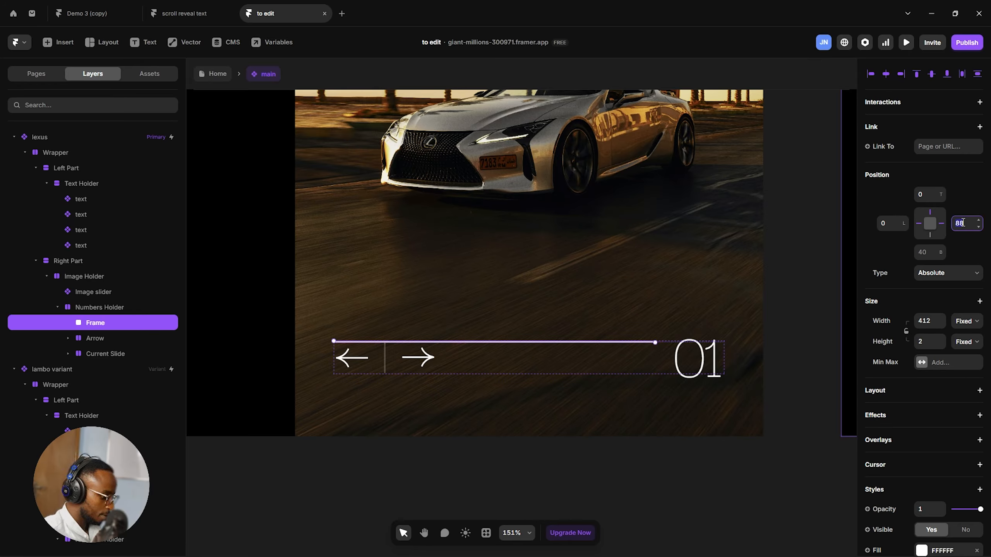
type("0")
key("Return")
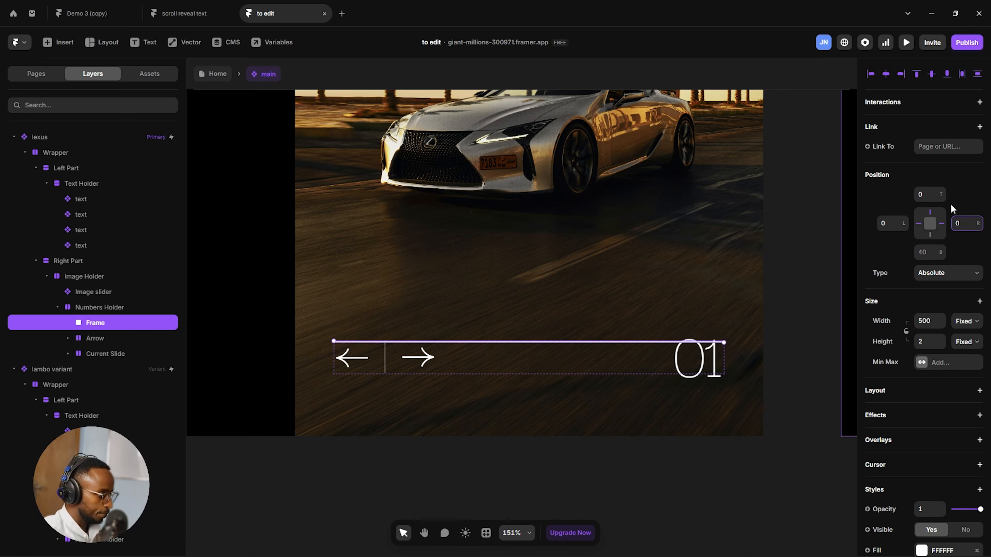
Raise the line above the arrows and slide number by setting its top offset to -38.
left_click_drag(939, 197, 937, 213)
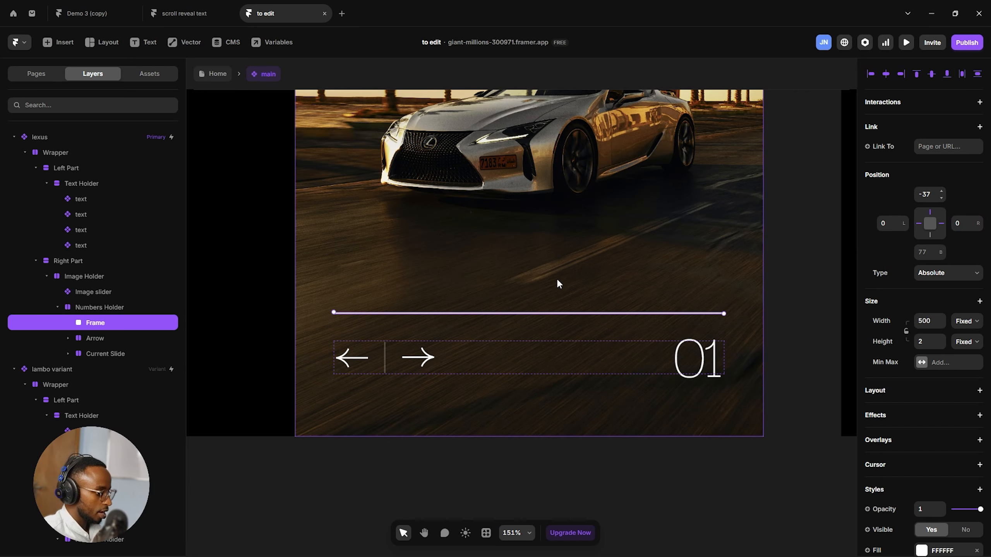
left_click(942, 191)
left_click(942, 199)
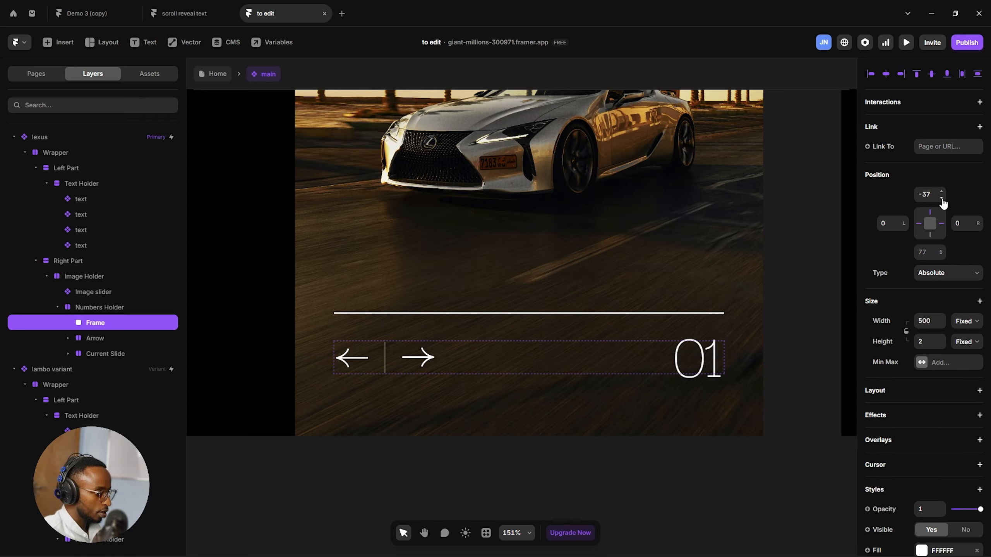
left_click(942, 200)
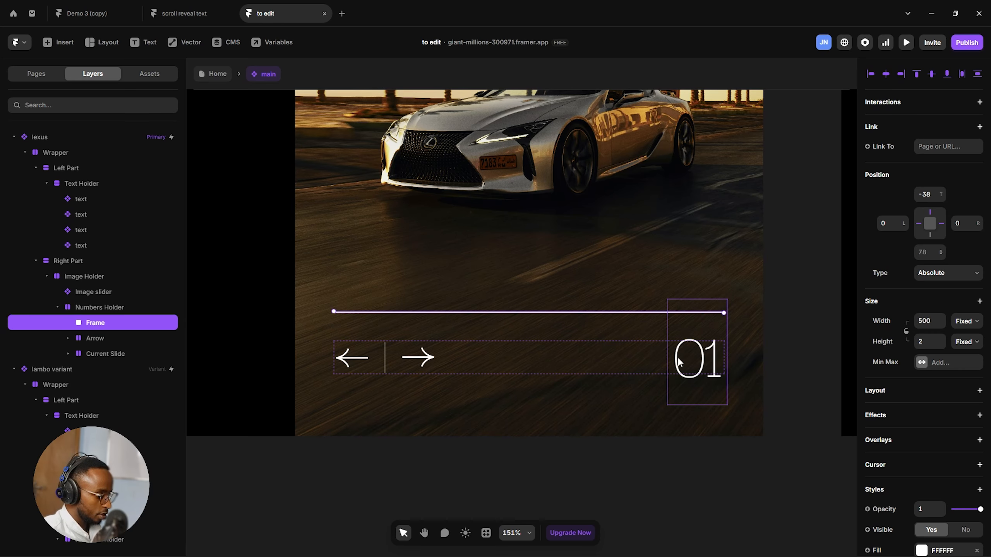
Set the opacity of the line's FFFFFF fill to 20%.
scroll(932, 455, "down", 1)
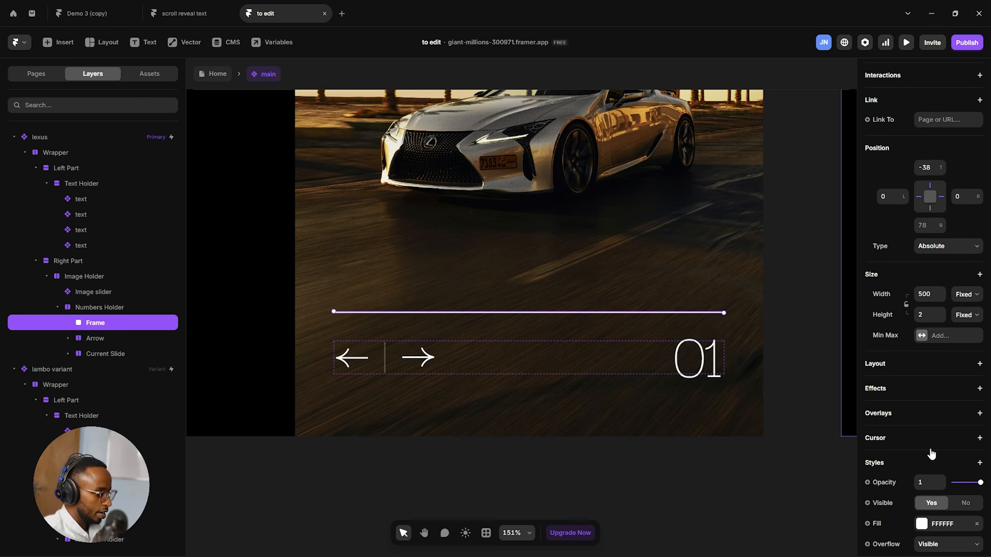
scroll(932, 455, "down", 5)
left_click(948, 396)
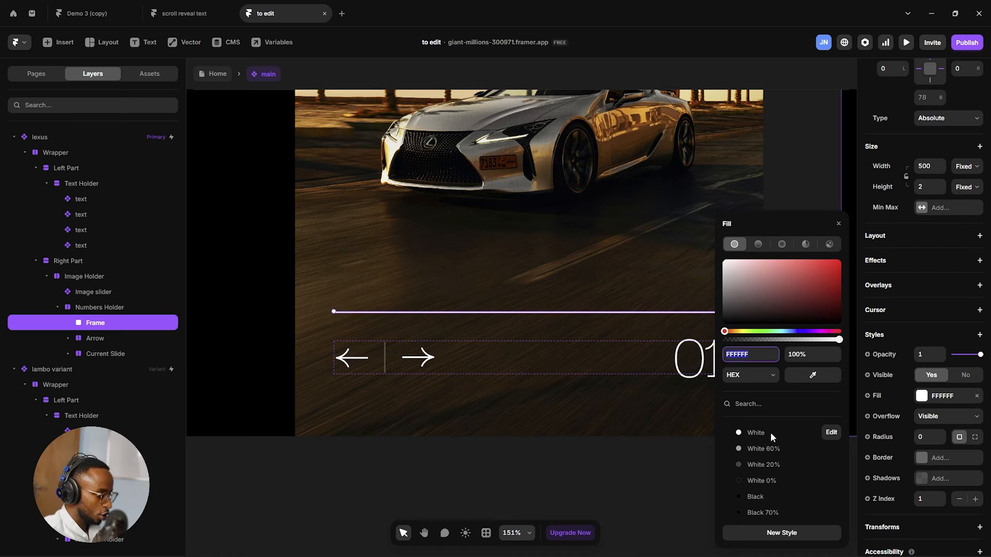
left_click(810, 355)
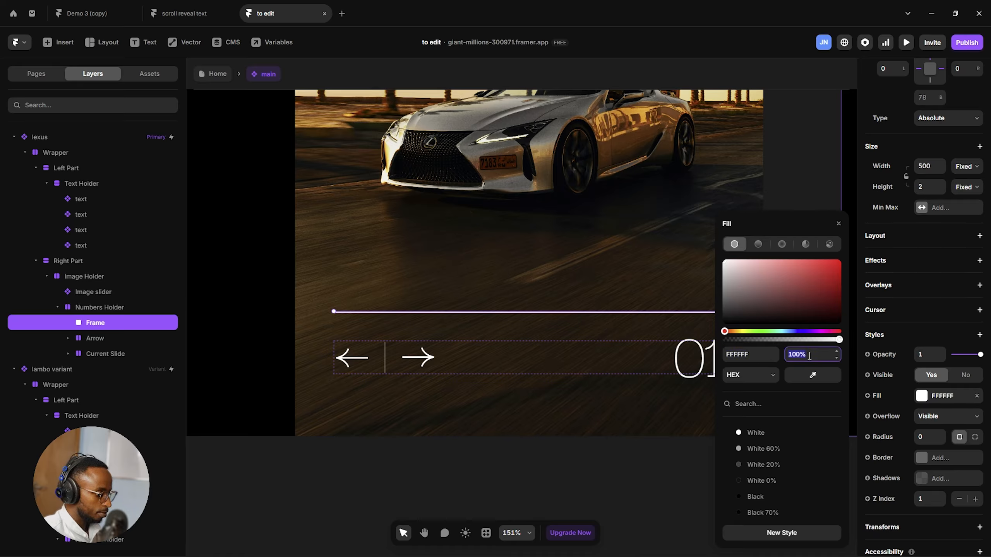
type("20")
key("Return")
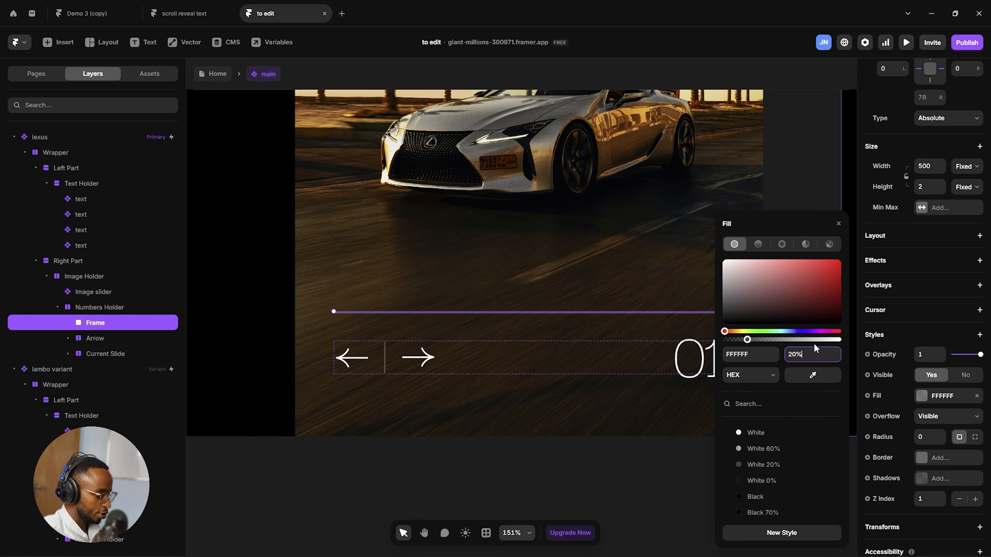
left_click(838, 224)
left_click(805, 293)
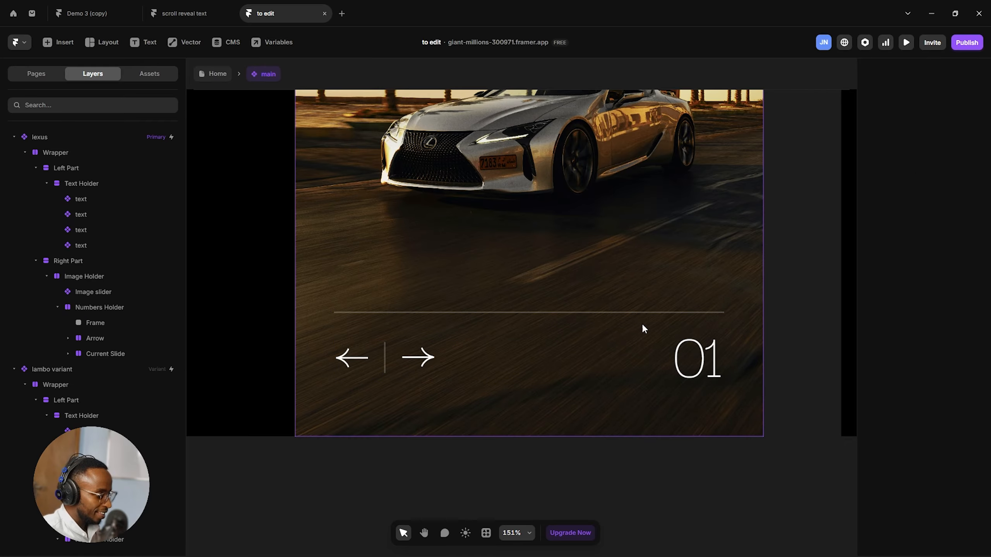
Draw a nested white frame inside the faint line, about 26 px wide and 2 px high, near the line's middle.
scroll(541, 315, "up", 2)
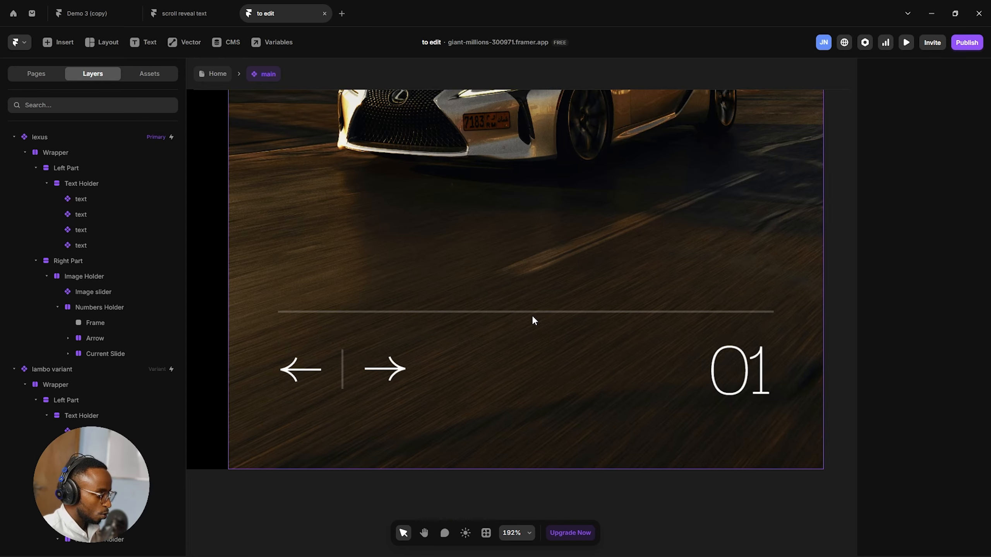
scroll(532, 315, "up", 5)
left_click(540, 311)
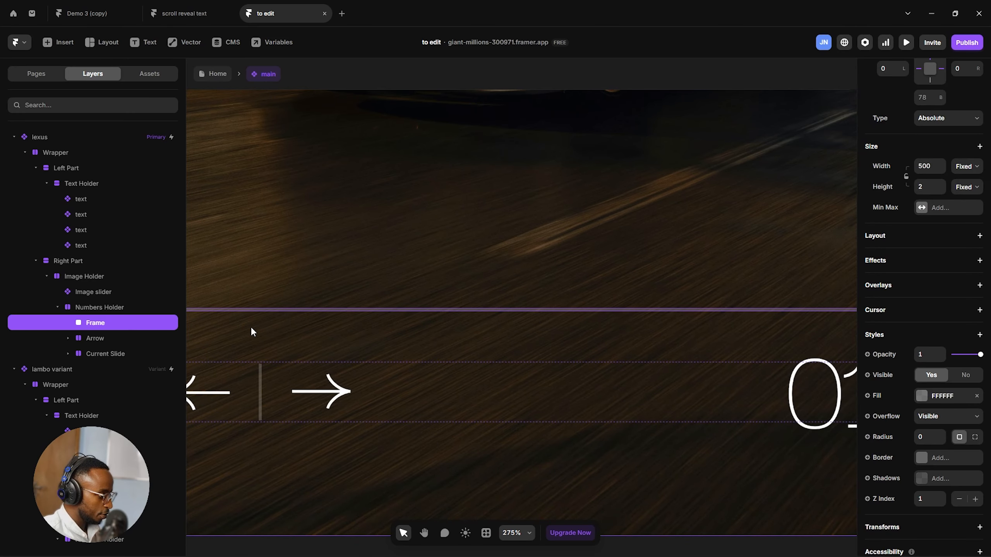
key("f")
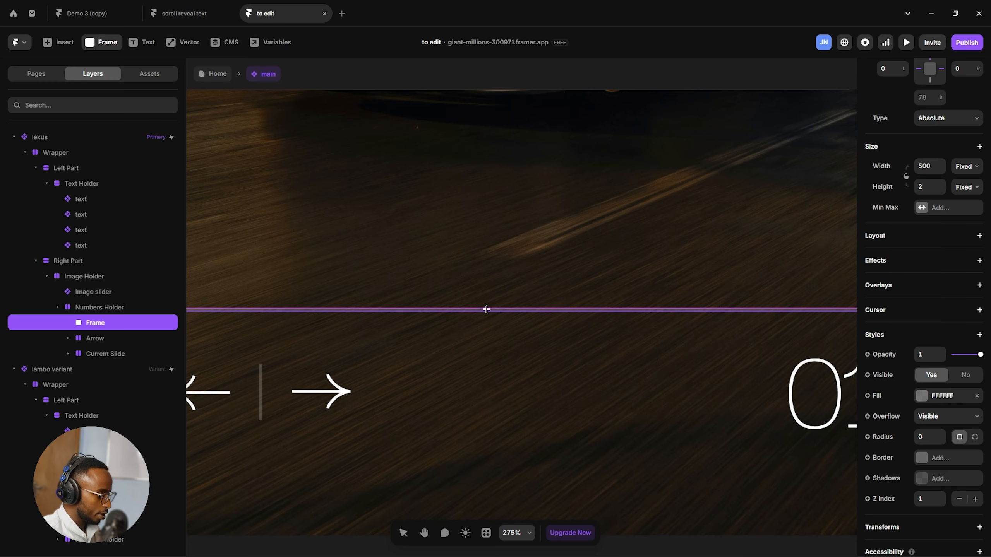
left_click_drag(486, 309, 523, 311)
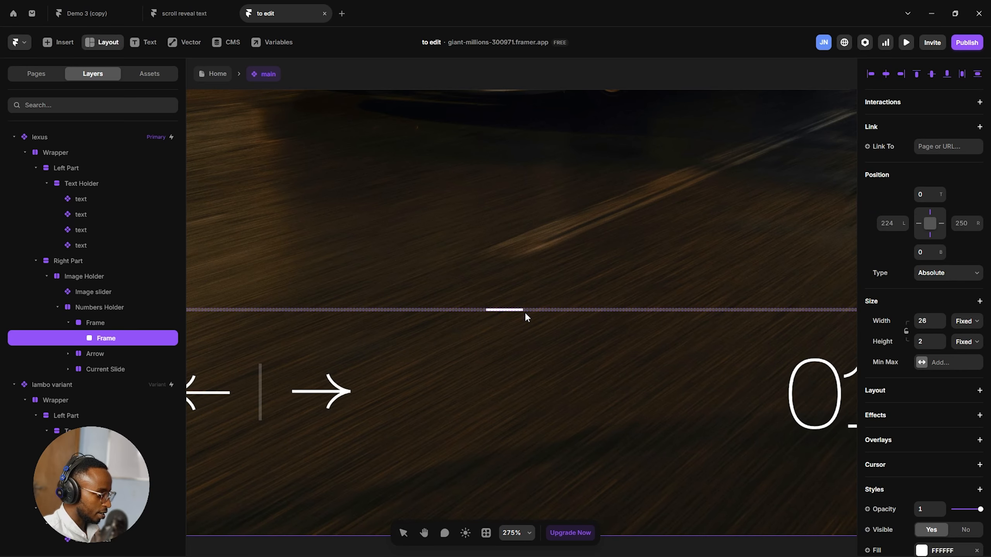
Rename the faint line frame in the lexus Numbers Holder as "empty slider".
double_click(132, 324)
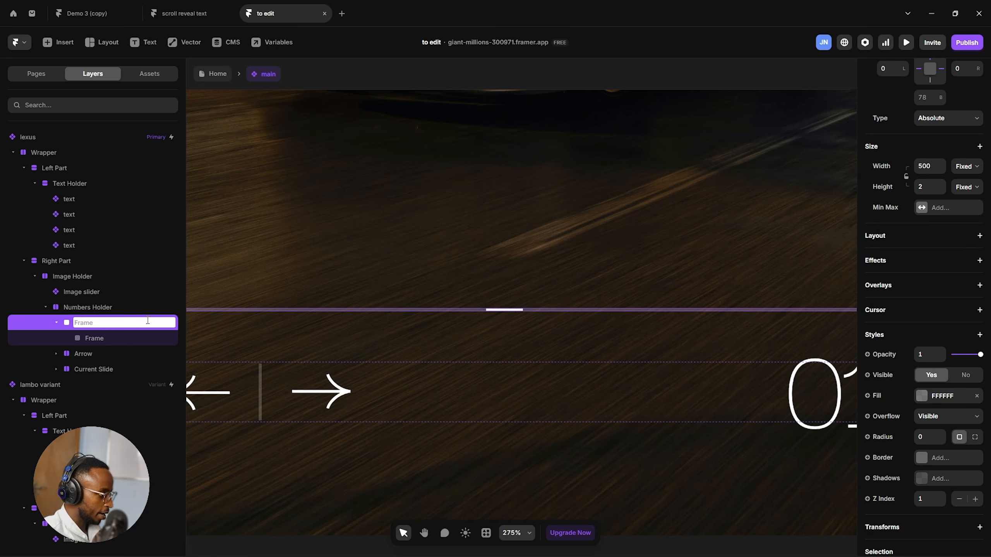
type("emp")
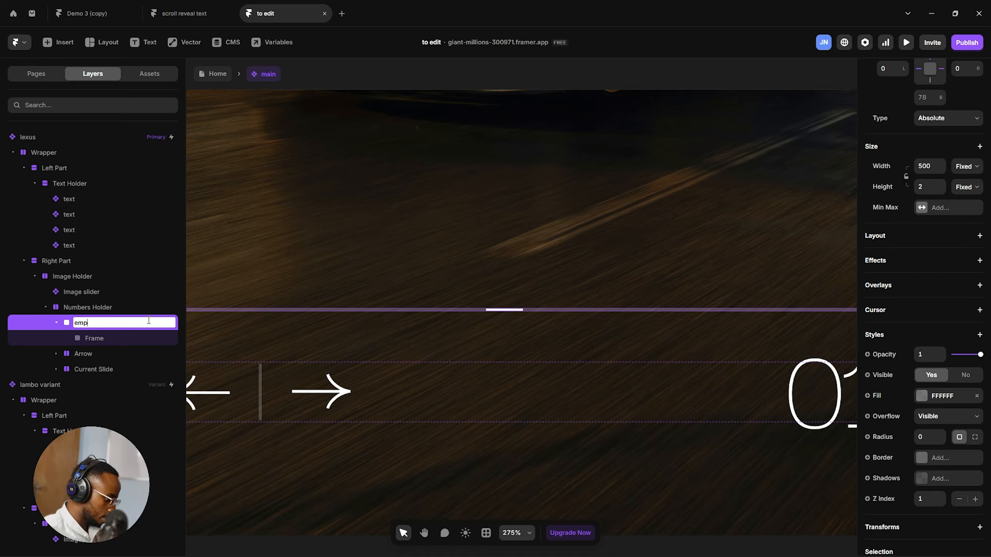
type("ty frame")
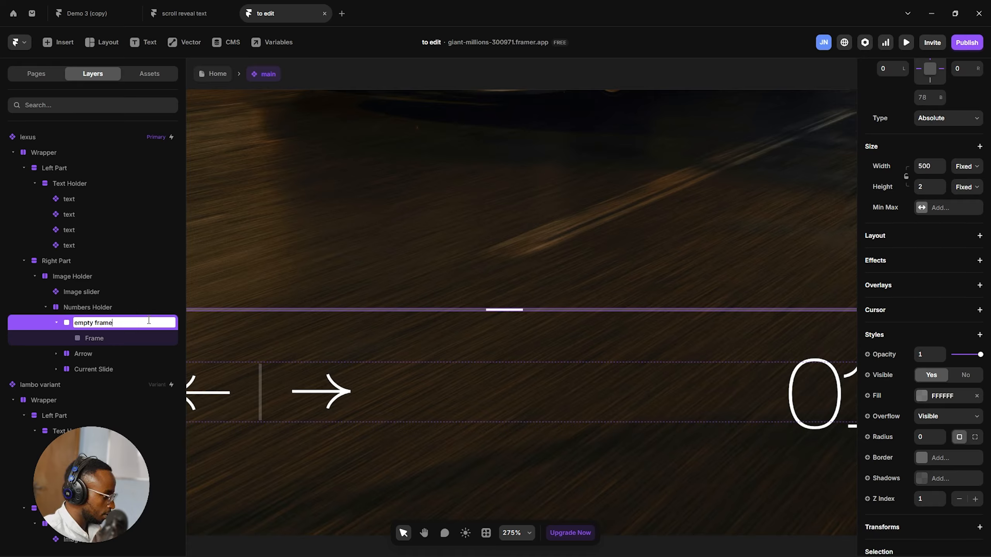
key("BackSpace")
key("BackSpace")
key("BackSpace")
type("slider")
key("Return")
Rename the white frame nested in the empty slider as "loader".
double_click(125, 339)
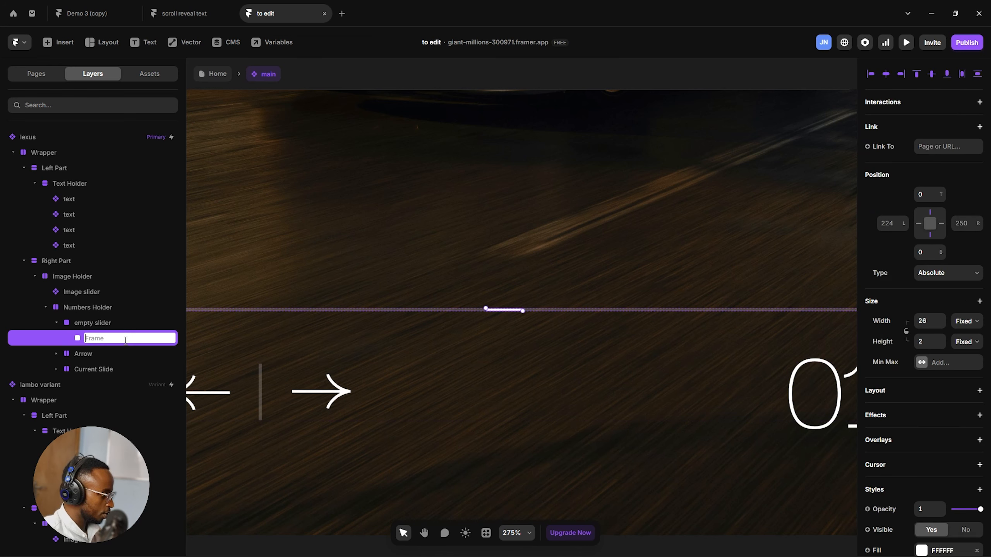
type("loader")
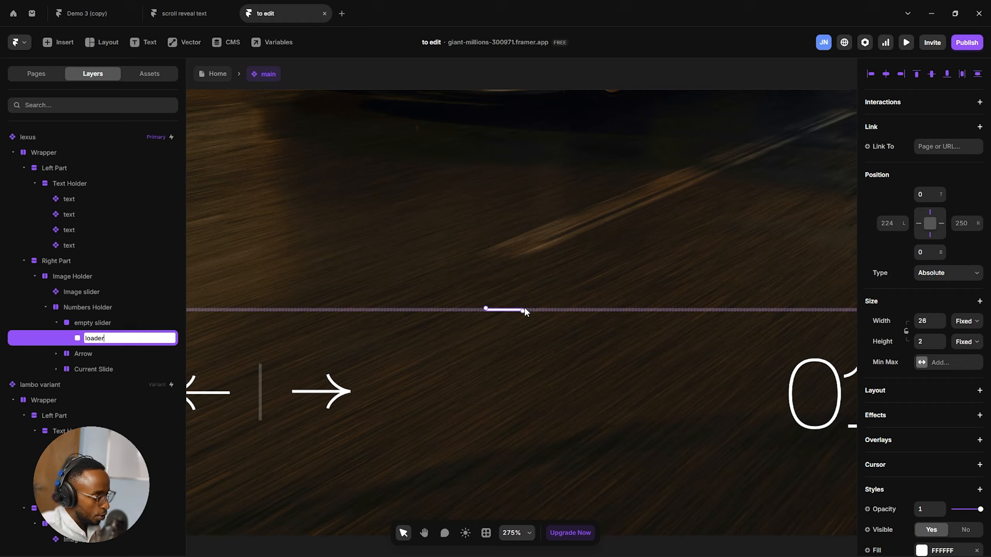
key("Return")
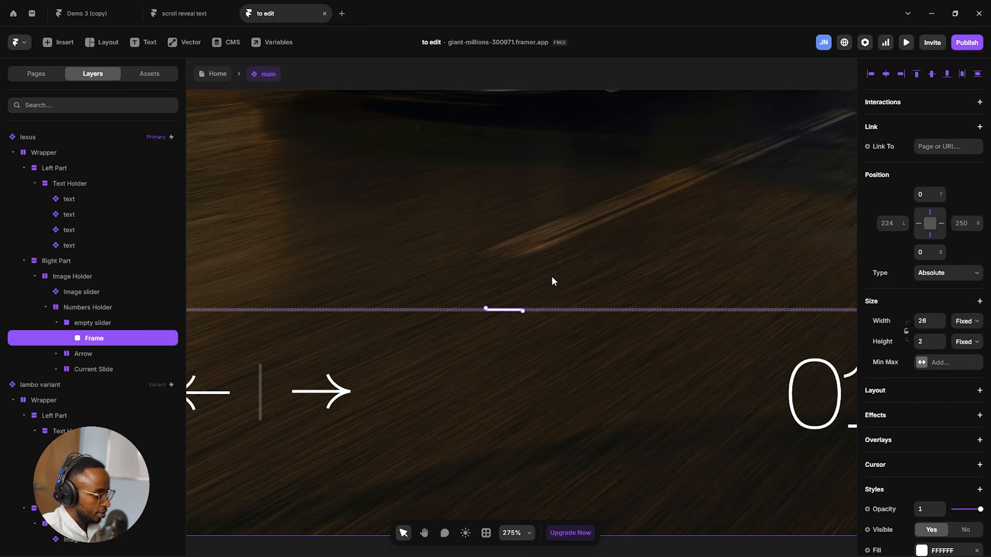
left_click(551, 276)
left_click(511, 310)
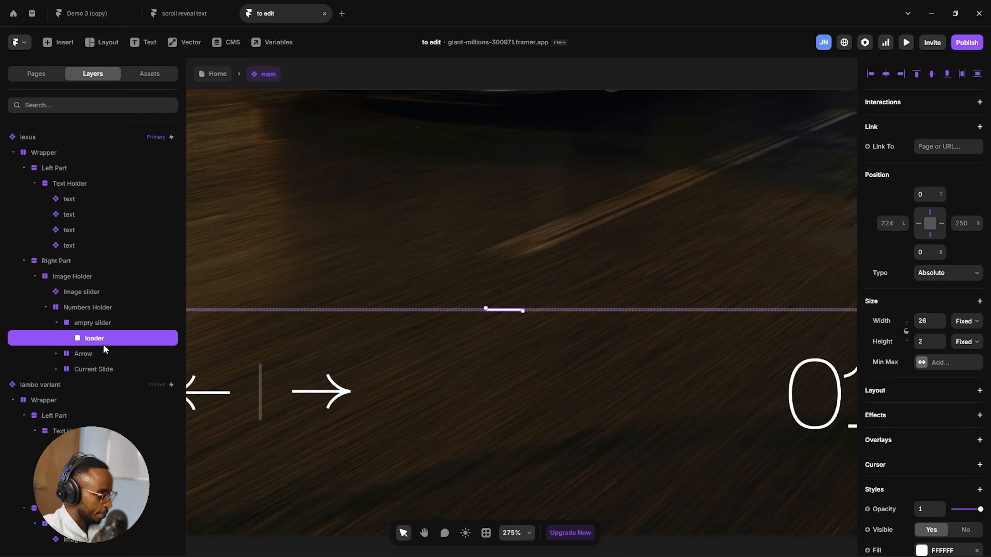
Stretch the loader across the whole line by pinning its left side at offset 0 and giving it a relative width of 100%.
left_click(921, 226)
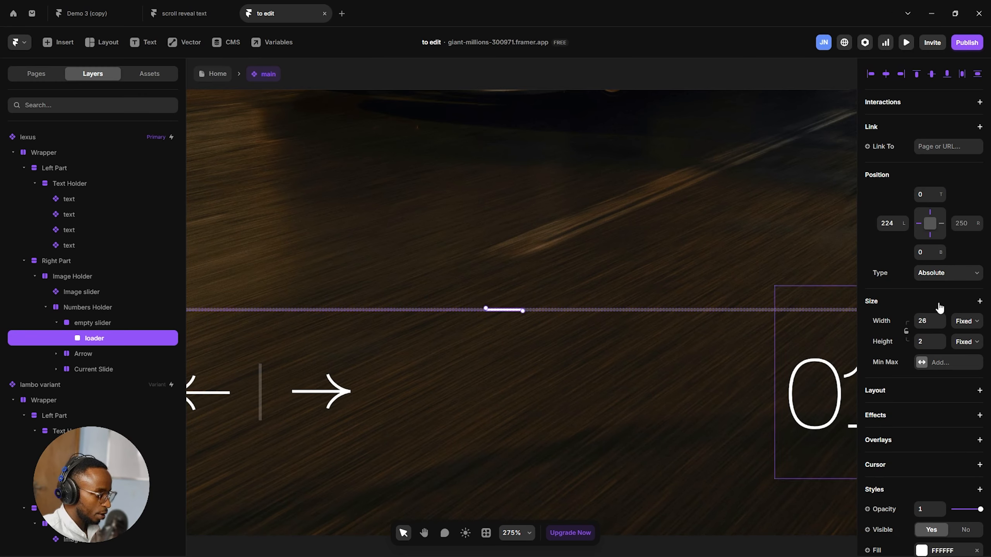
left_click(966, 321)
left_click(963, 346)
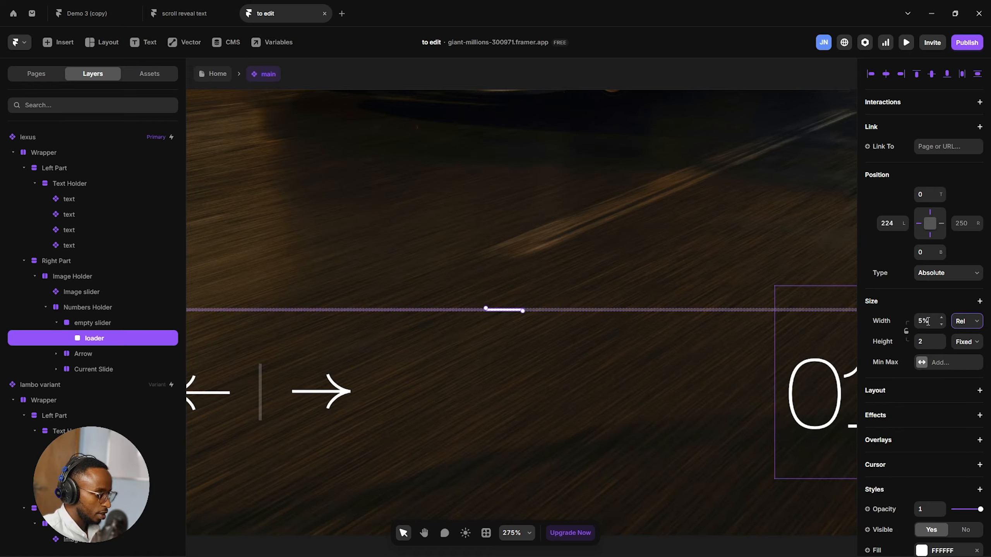
left_click(930, 321)
type("10")
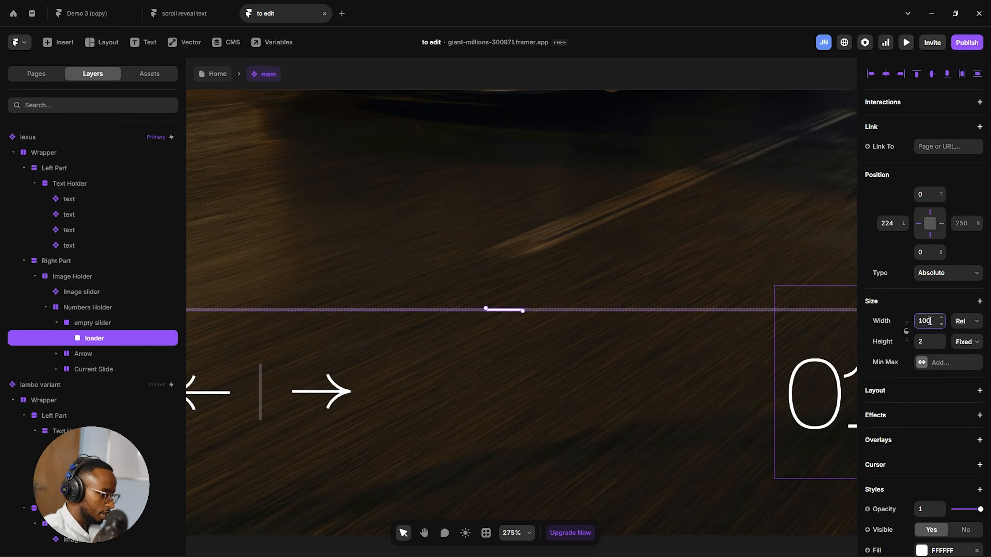
type("0")
key("Return")
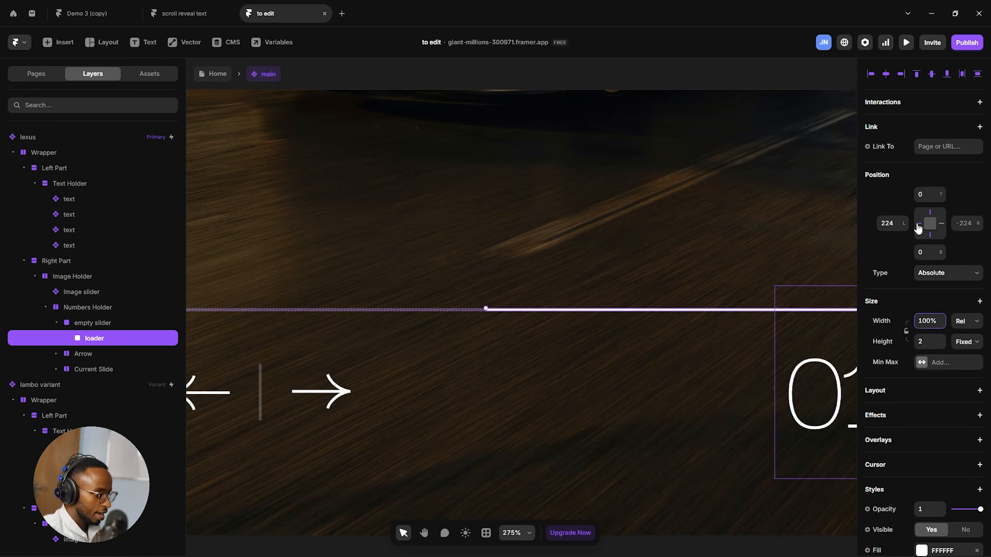
left_click(903, 227)
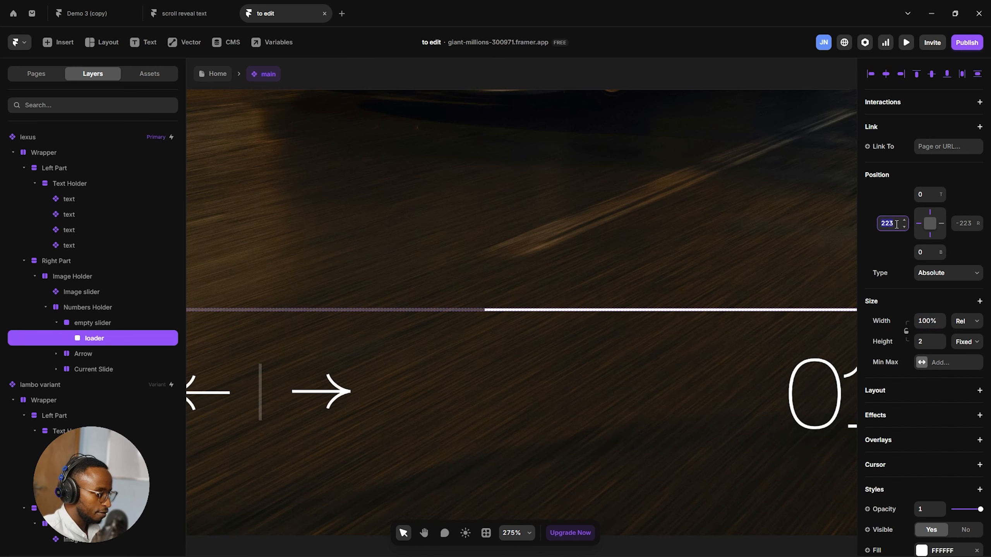
type("0")
key("Return")
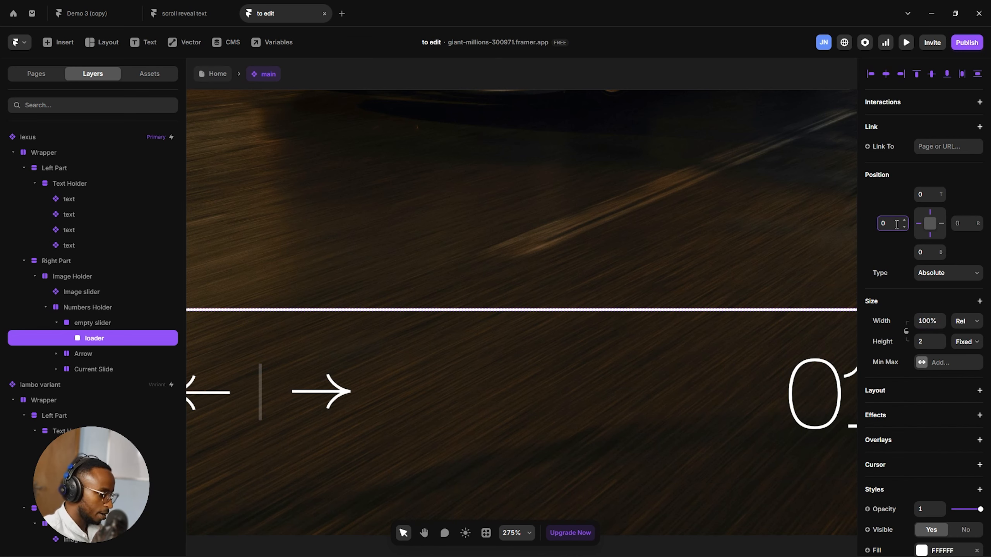
scroll(709, 240, "down", 10)
scroll(714, 245, "up", 5)
scroll(746, 257, "down", 3)
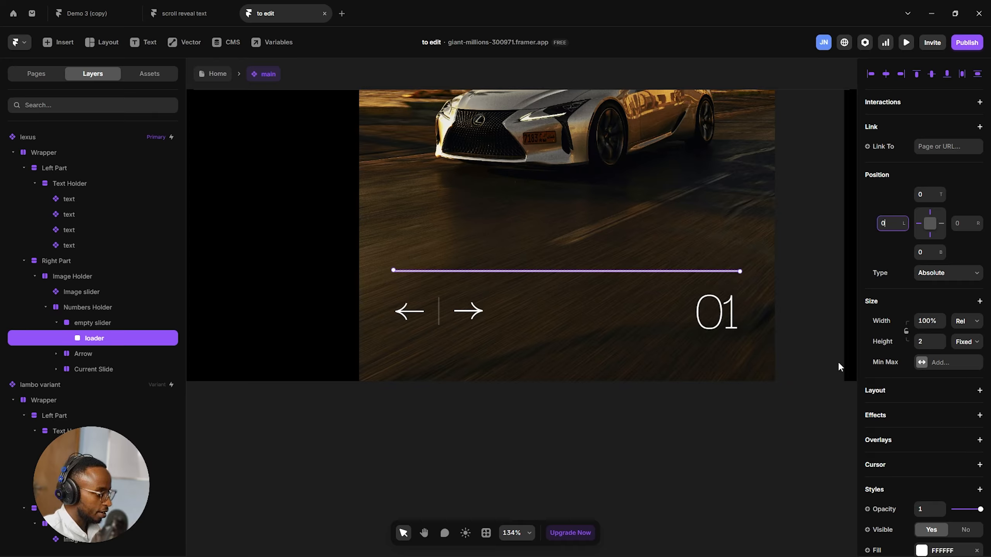
Rename the loader layer in the lexus variant as "loader 1".
left_click(794, 258)
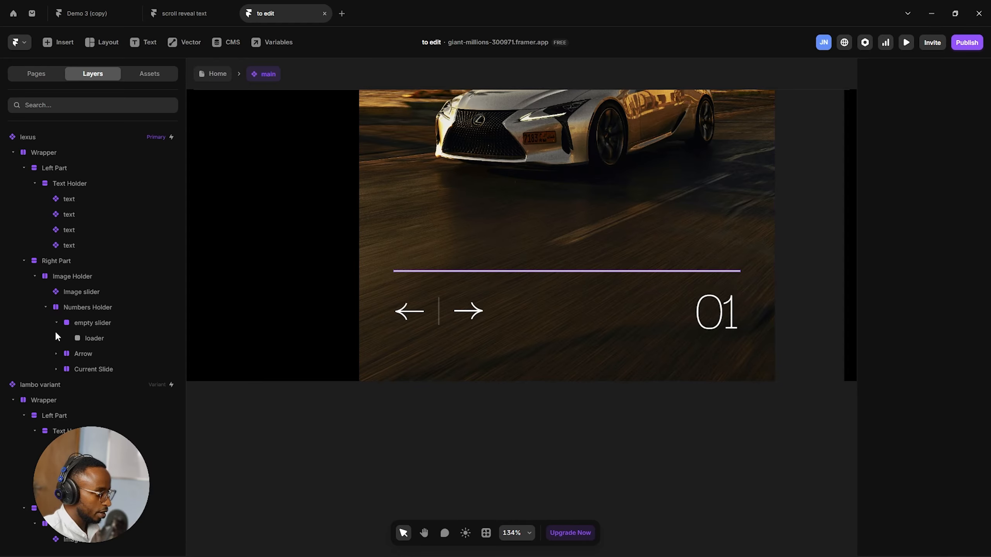
left_click(109, 339)
double_click(113, 339)
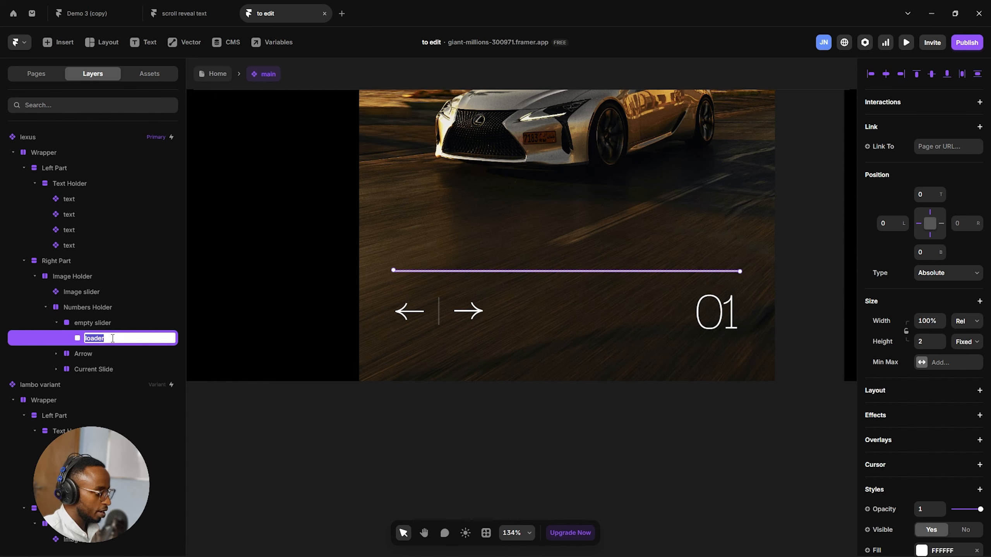
left_click(112, 338)
key("Return")
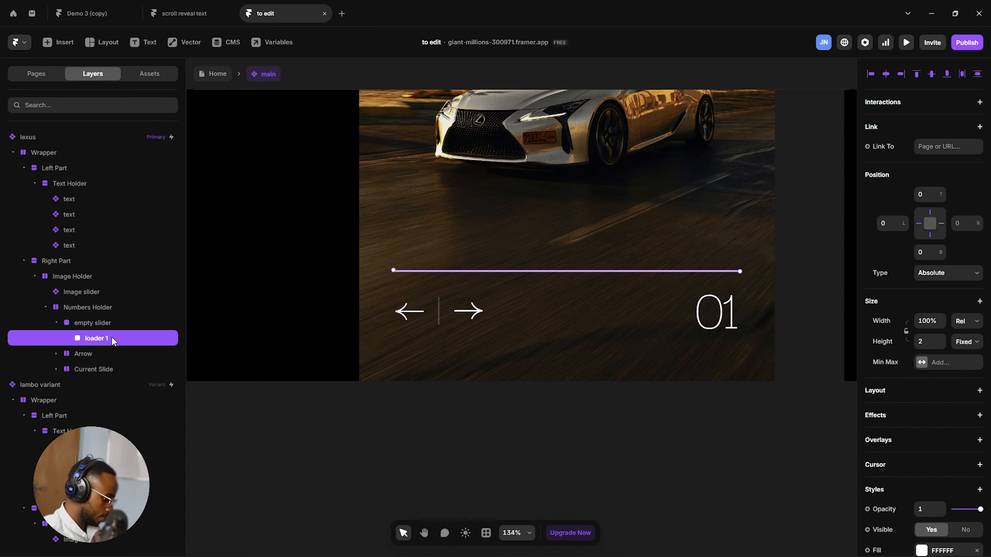
Shift loader 1 out past the start of the line by setting its left offset to -500.
left_click(582, 441)
scroll(608, 403, "down", 3)
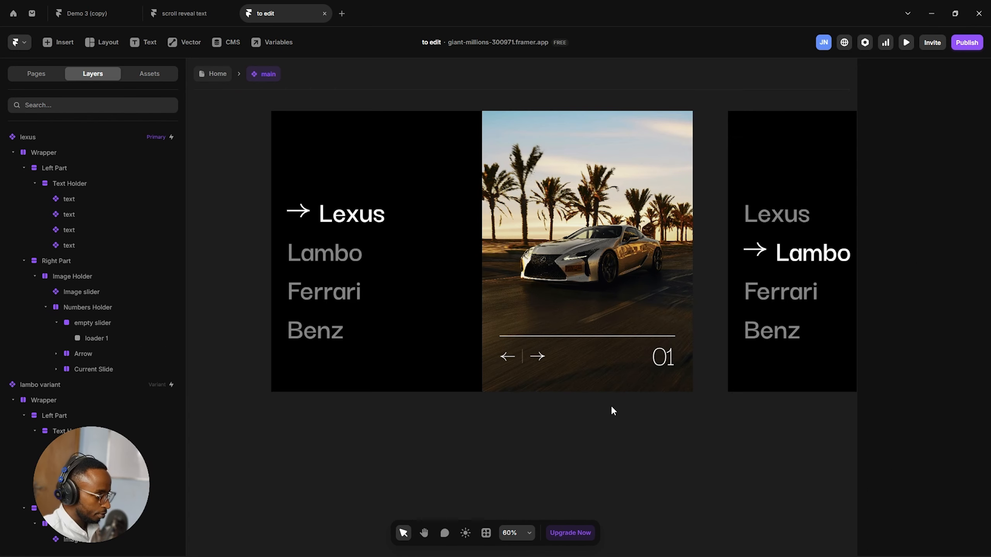
scroll(612, 406, "down", 2)
scroll(627, 378, "up", 4)
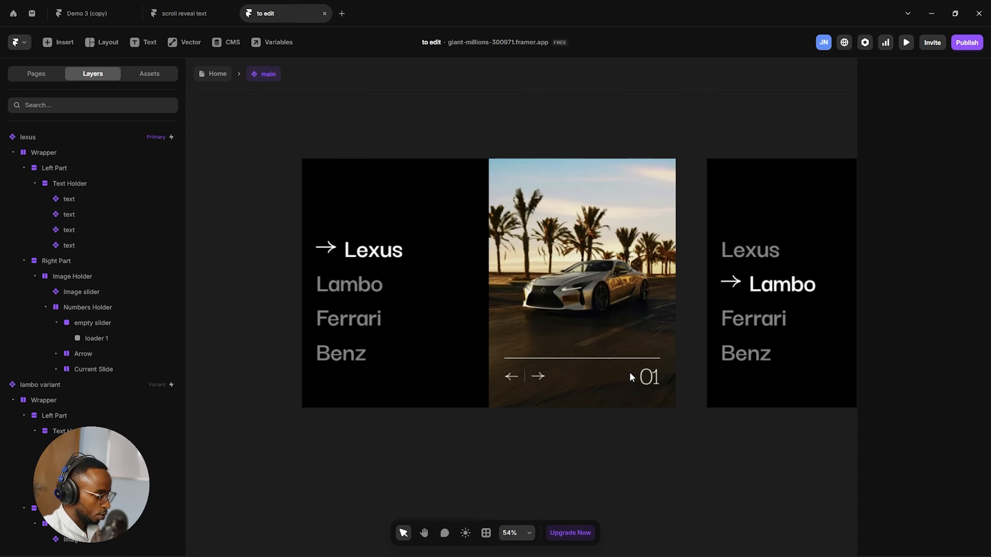
left_click(636, 355)
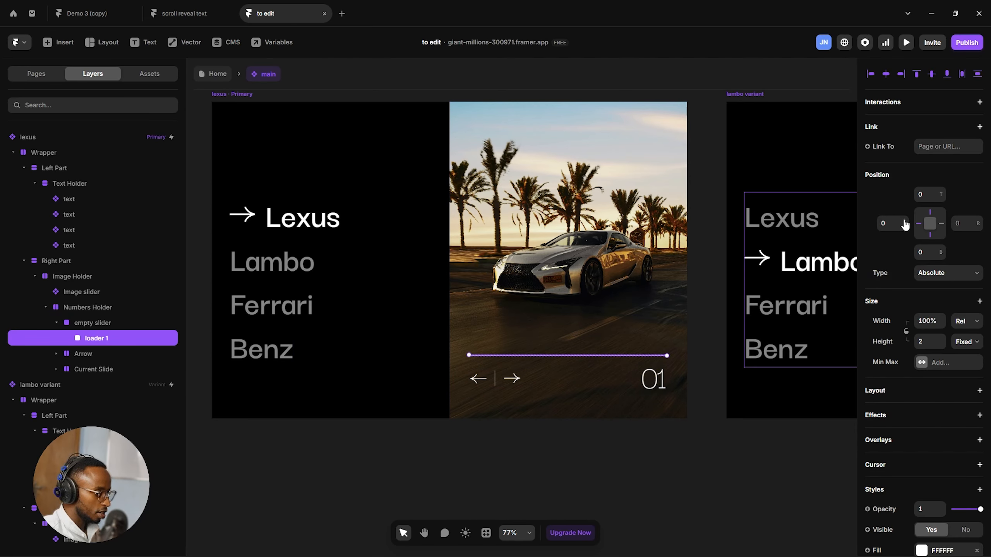
left_click_drag(903, 223, 896, 478)
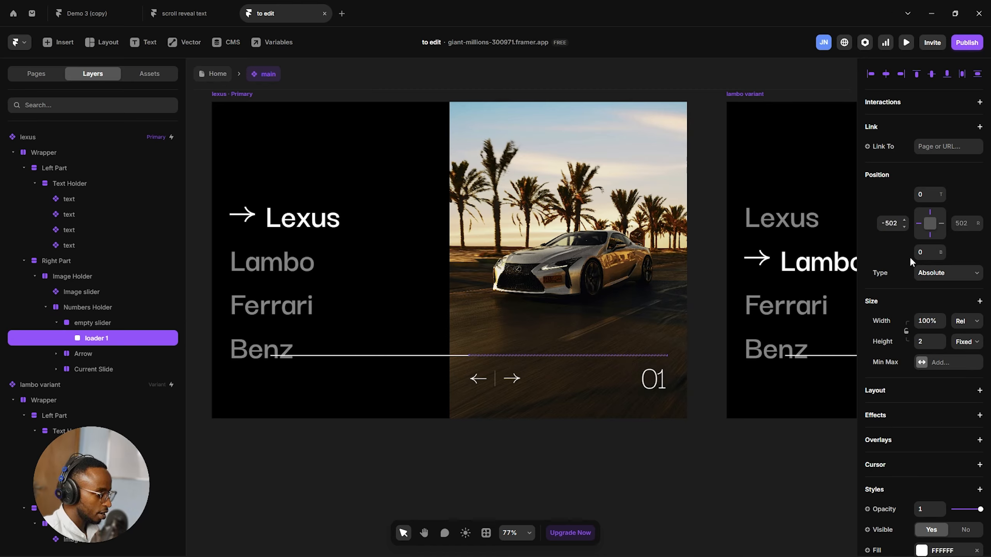
left_click(904, 221)
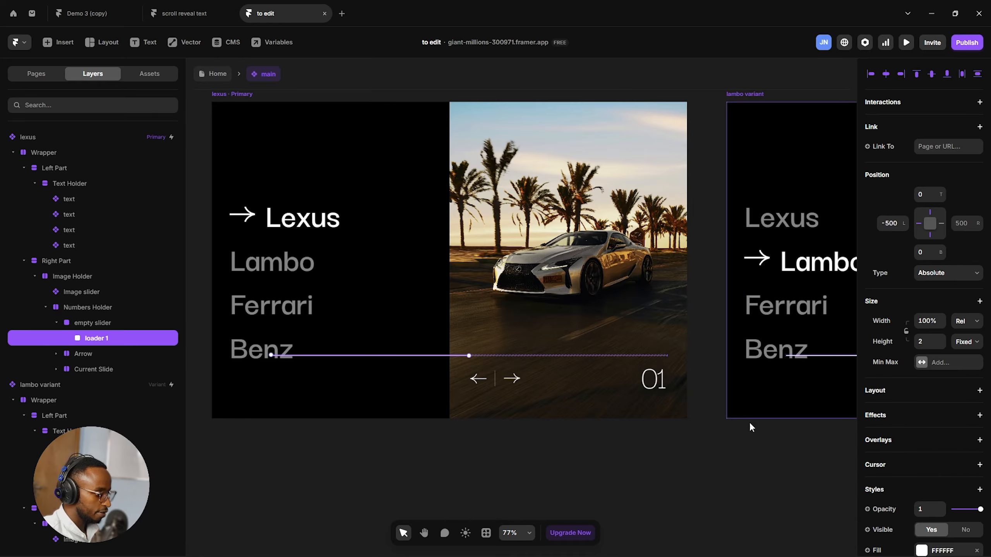
Rename the empty slider layer as "empty container slider".
left_click(692, 440)
scroll(487, 365, "up", 5)
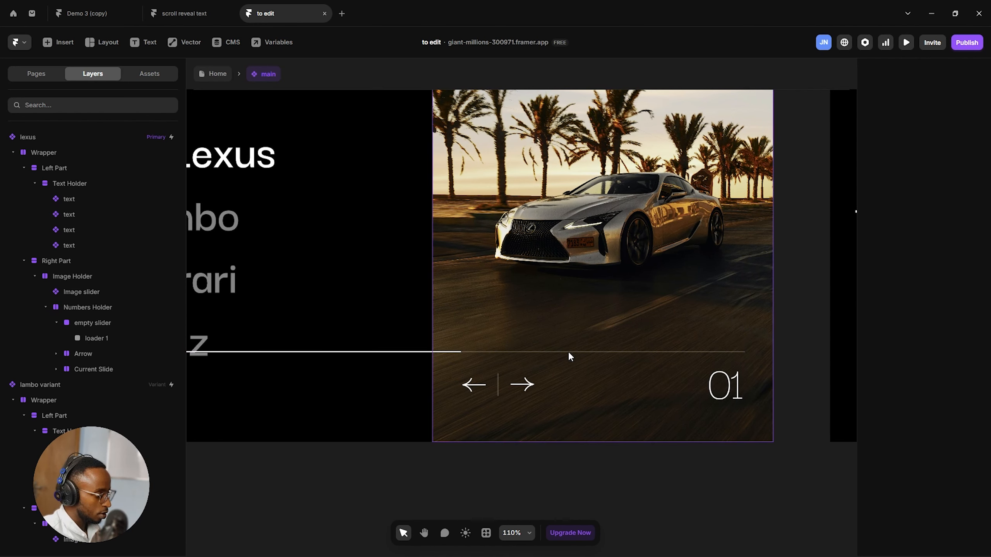
double_click(113, 322)
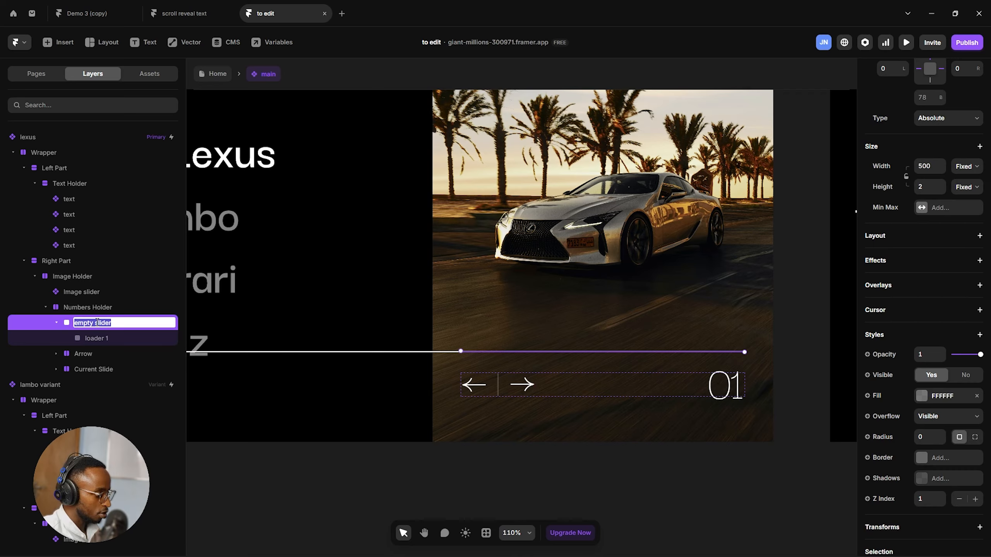
left_click(96, 323)
type("cp")
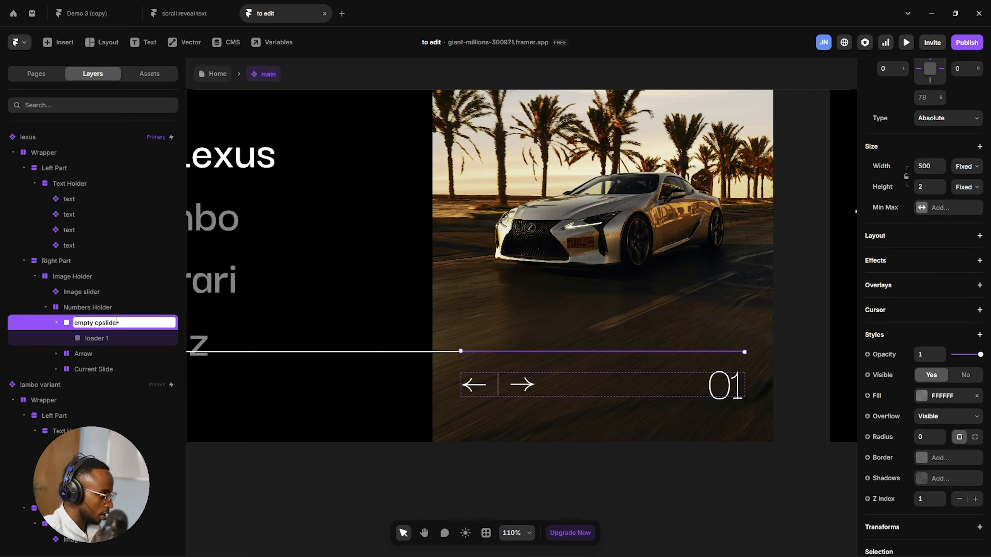
key("BackSpace")
type("ontainer")
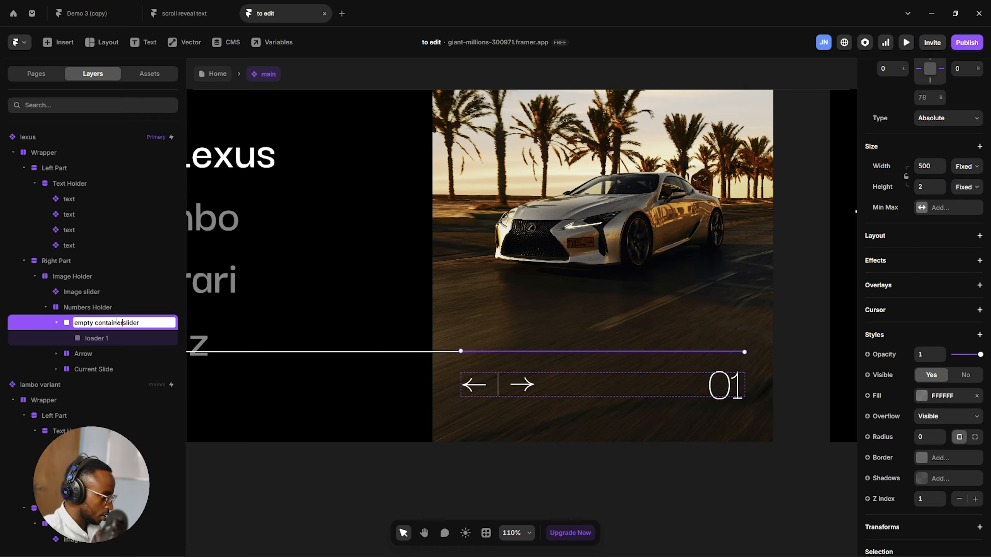
key("Return")
left_click(803, 331)
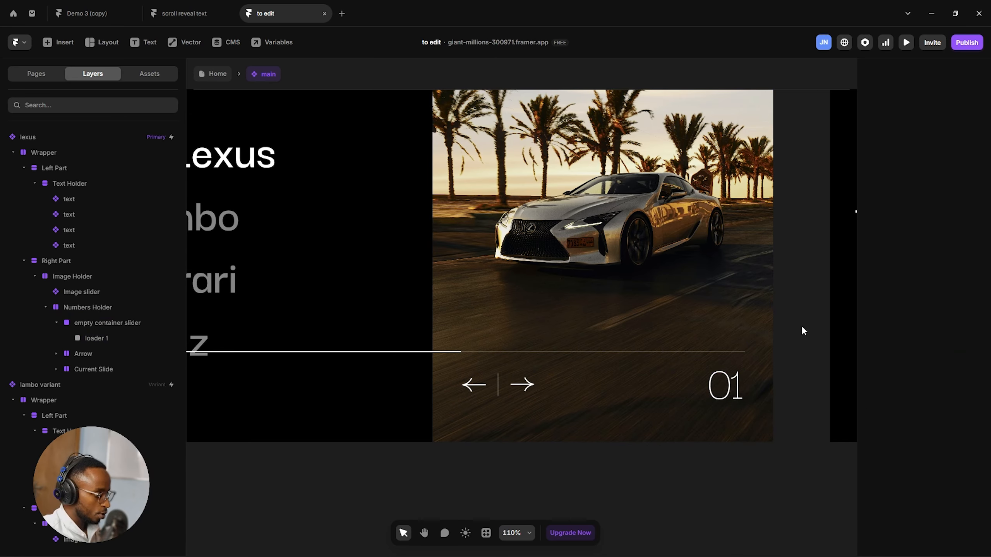
Add a Loop effect to loader 1 and set the effect's rotation to 0.
left_click(415, 353)
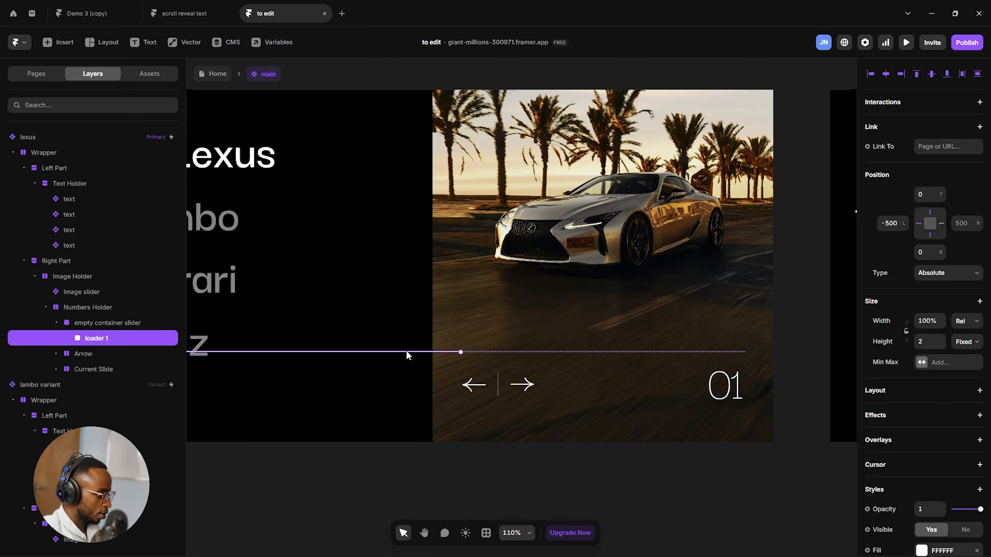
scroll(972, 386, "down", 5)
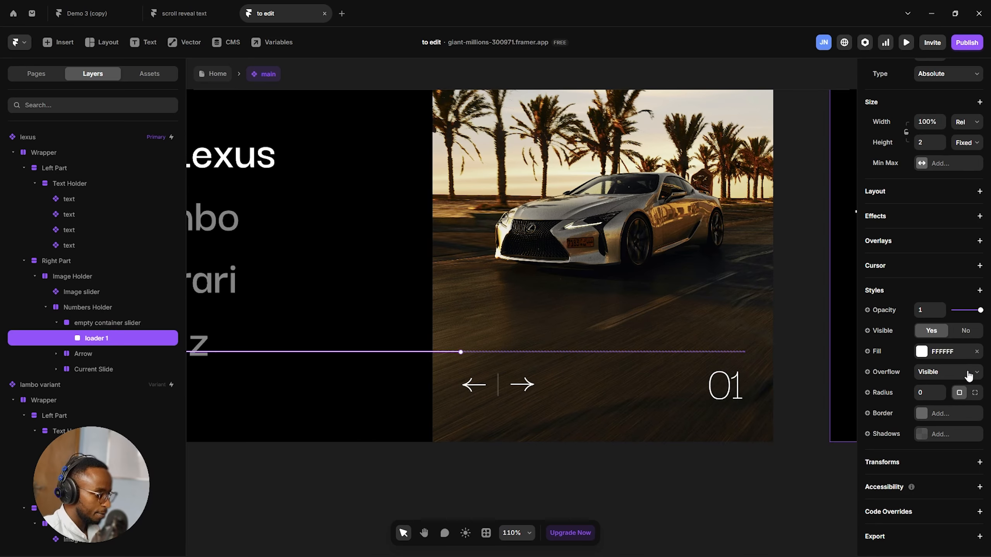
left_click(980, 216)
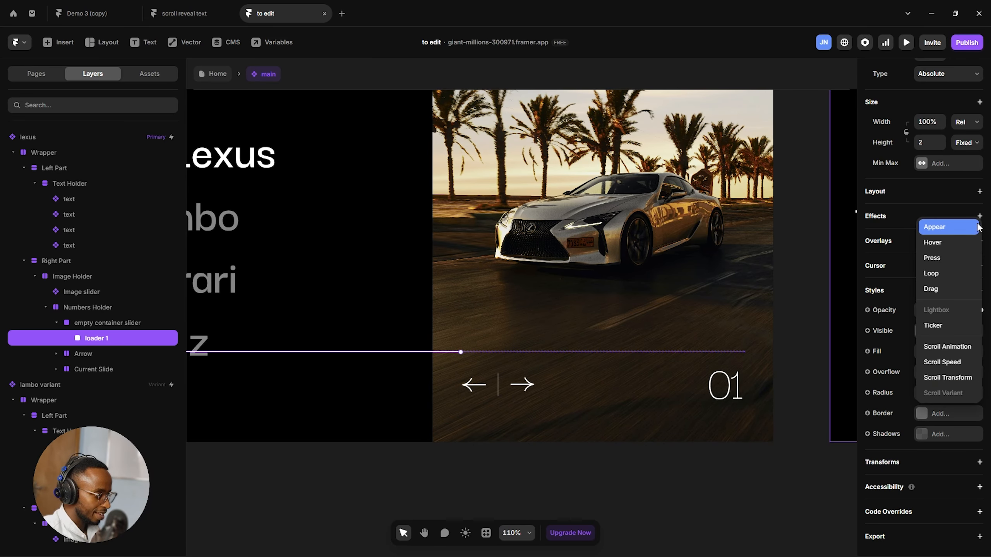
left_click(948, 274)
left_click(941, 238)
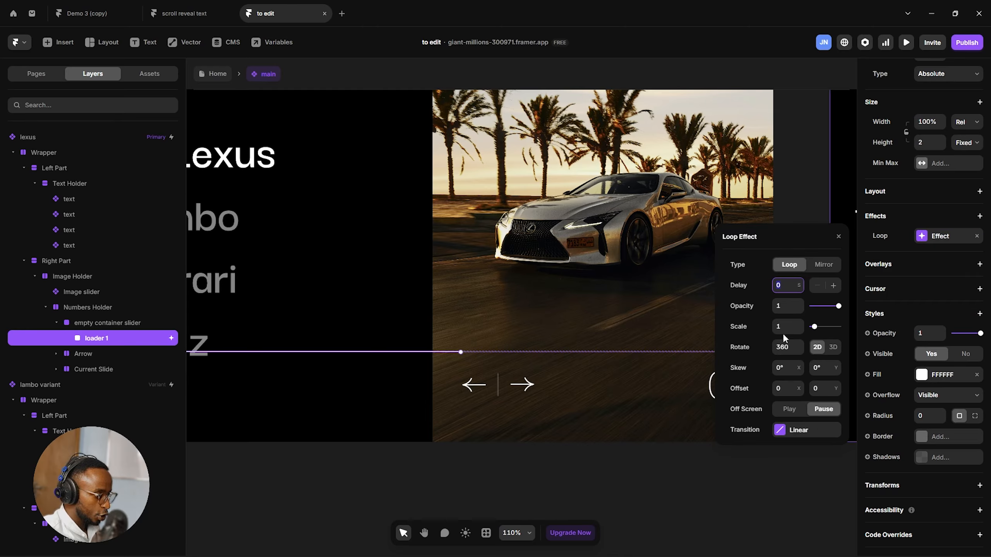
left_click(785, 311)
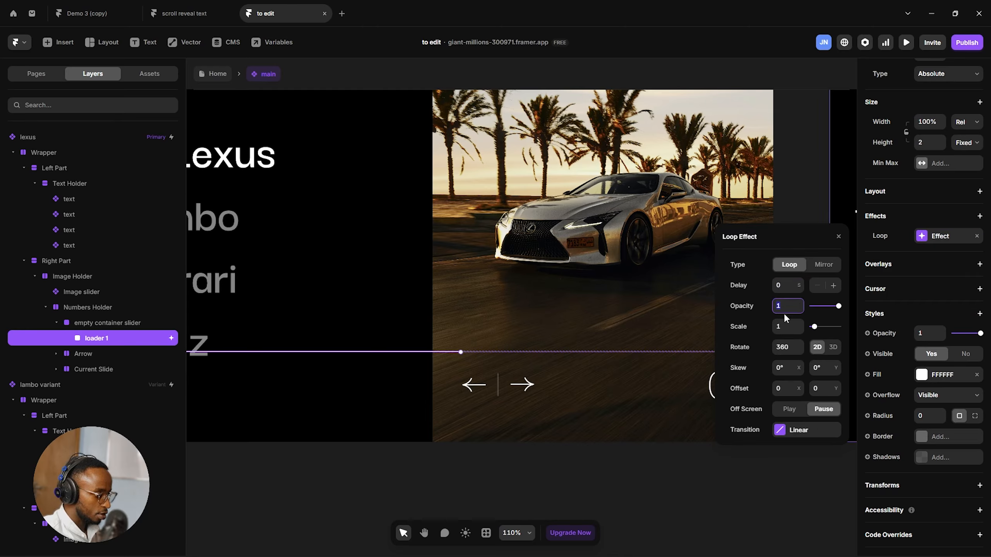
left_click(788, 329)
left_click(789, 347)
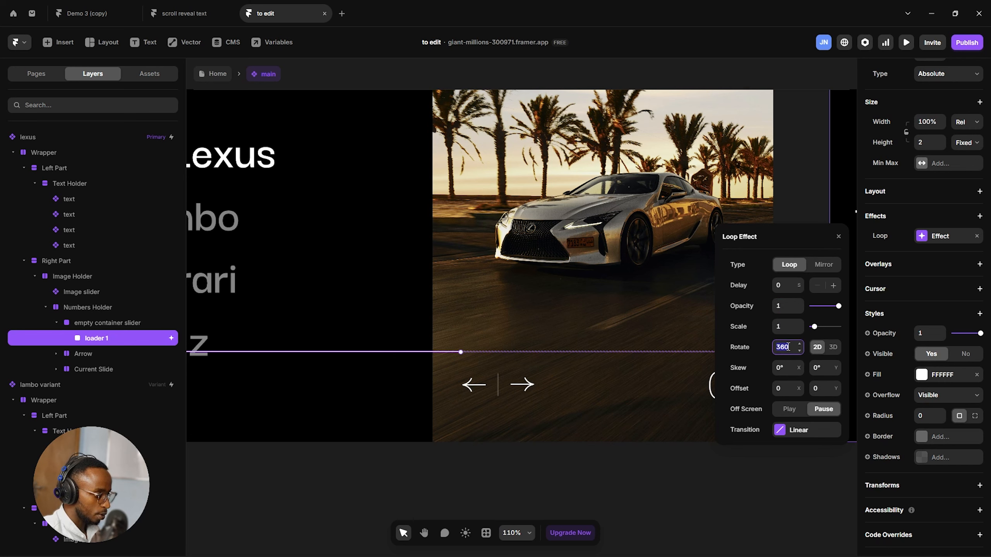
type("0")
key("Return")
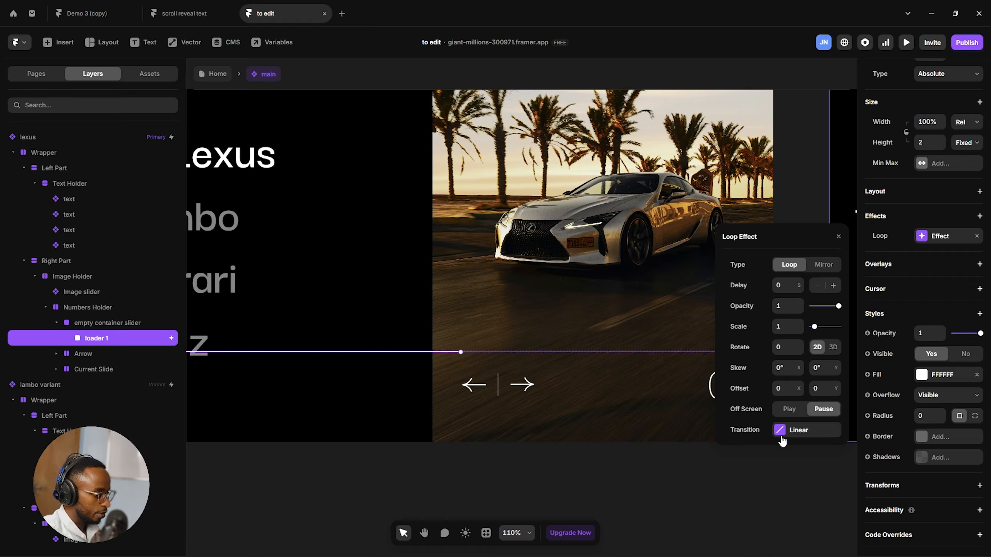
Set the transition time of loader 1's Loop effect to 3 seconds, using the Linear ease.
left_click(796, 432)
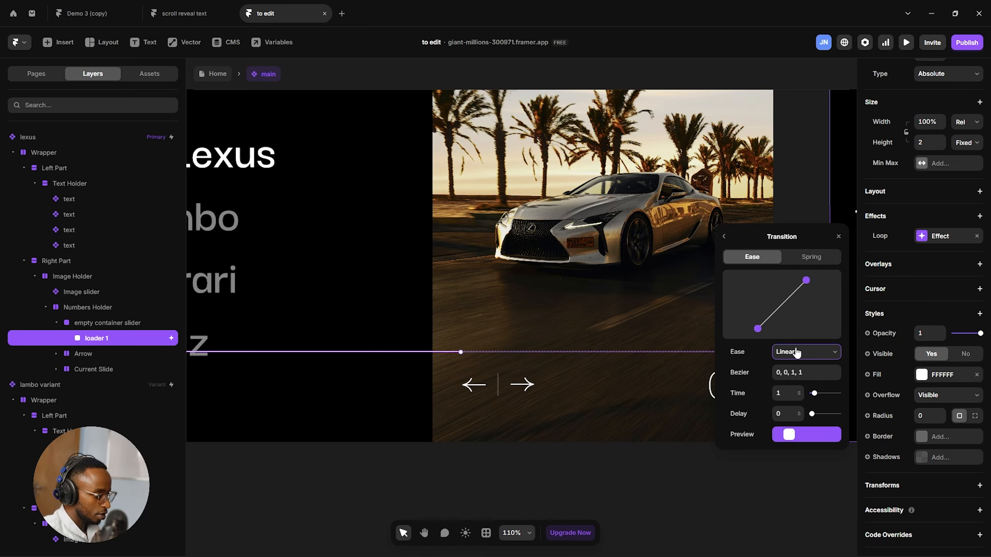
left_click(800, 391)
left_click(800, 390)
left_click(789, 391)
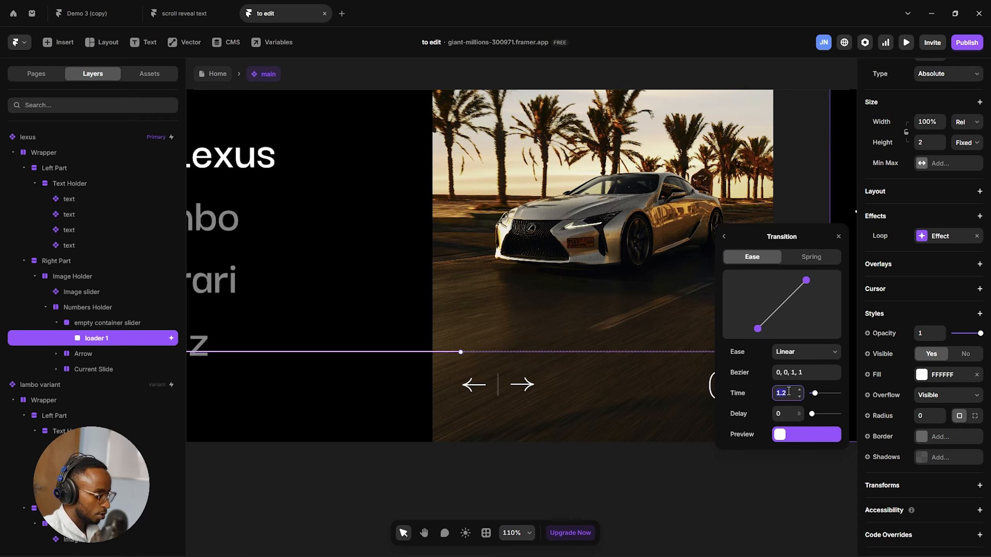
type("3")
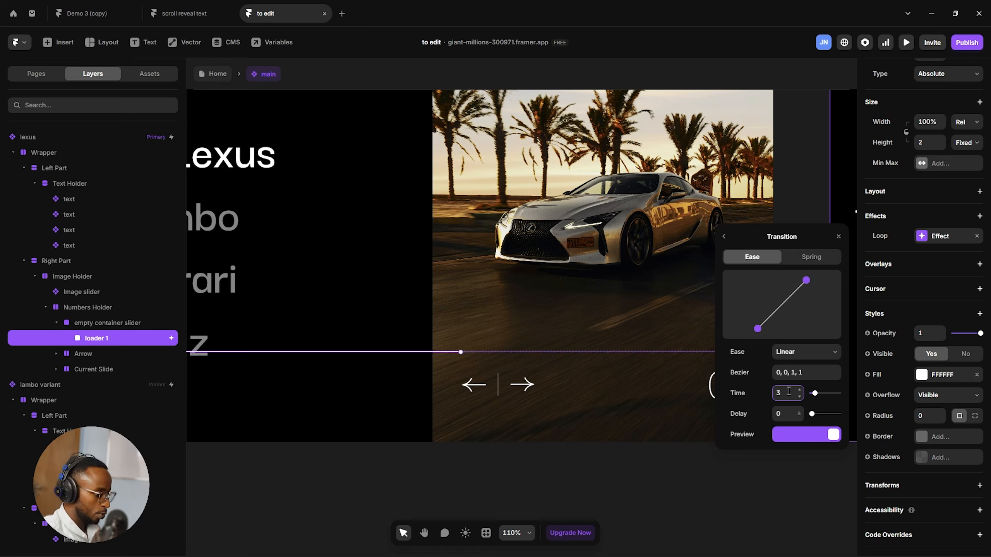
key("Return")
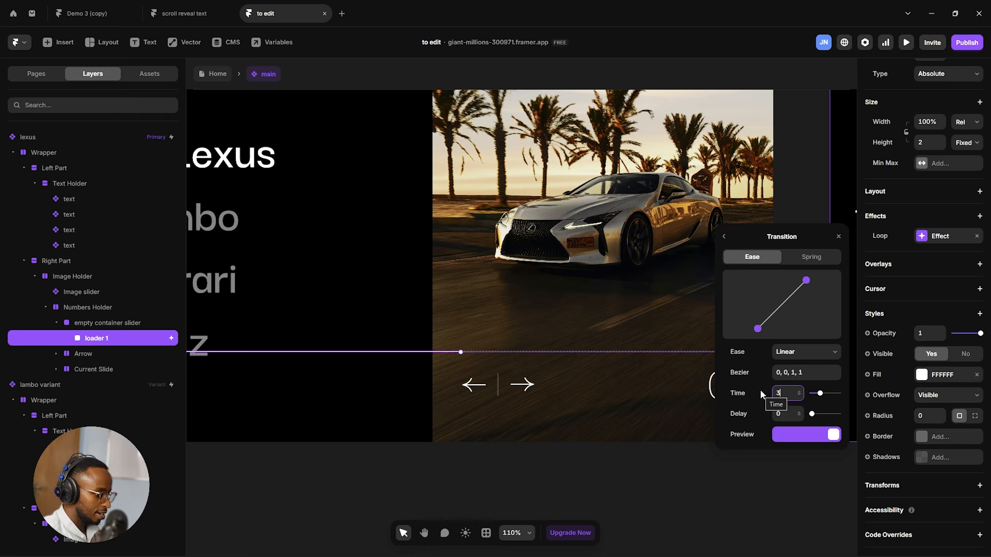
left_click(838, 237)
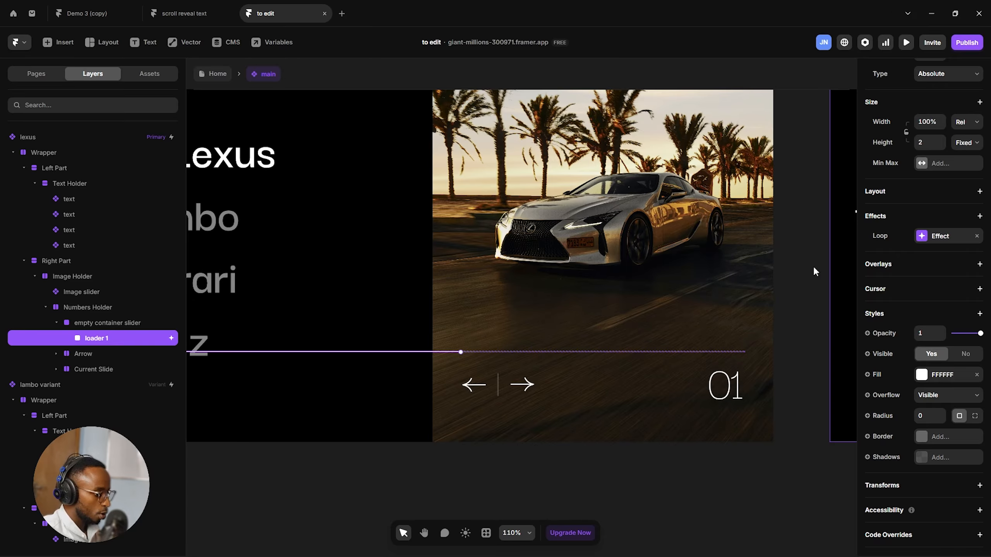
Preview the lexus variant to check how the loader line animates.
scroll(750, 297, "down", 3)
scroll(448, 235, "up", 1)
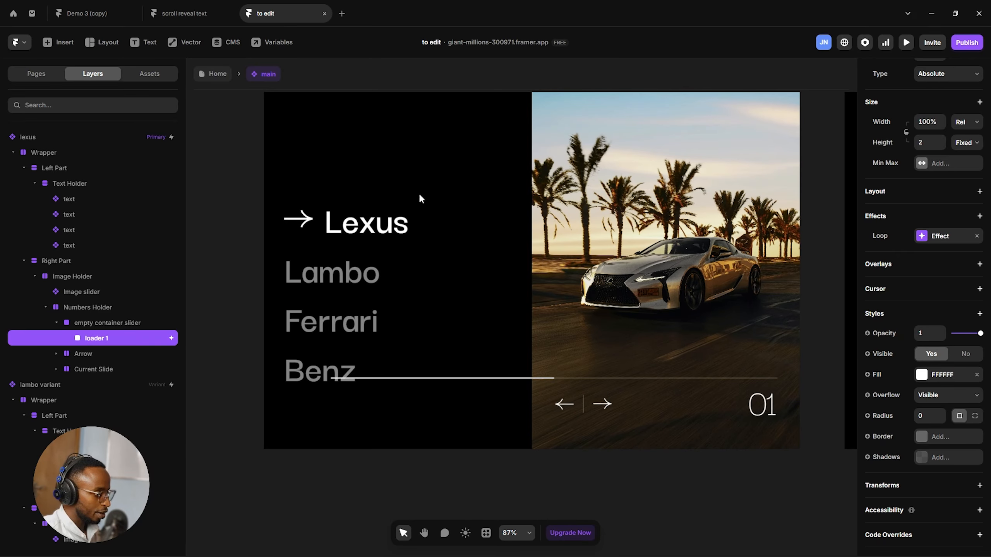
scroll(328, 156, "up", 3)
left_click(268, 136)
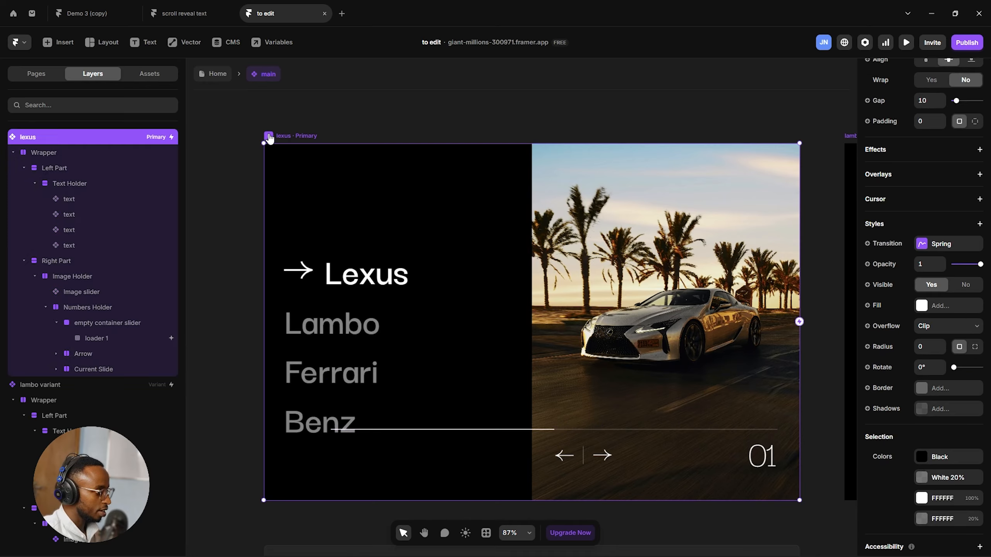
key("ctrl+p")
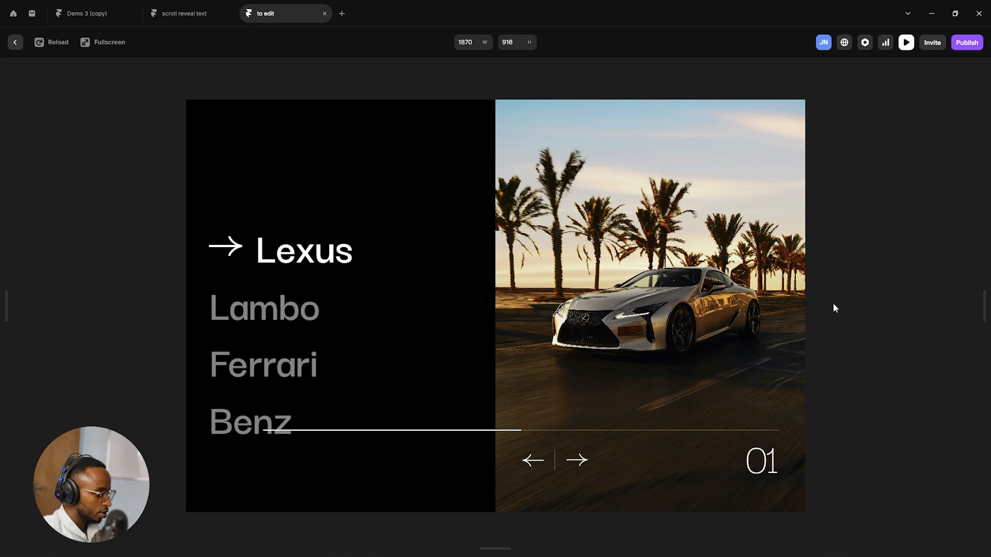
left_click(16, 44)
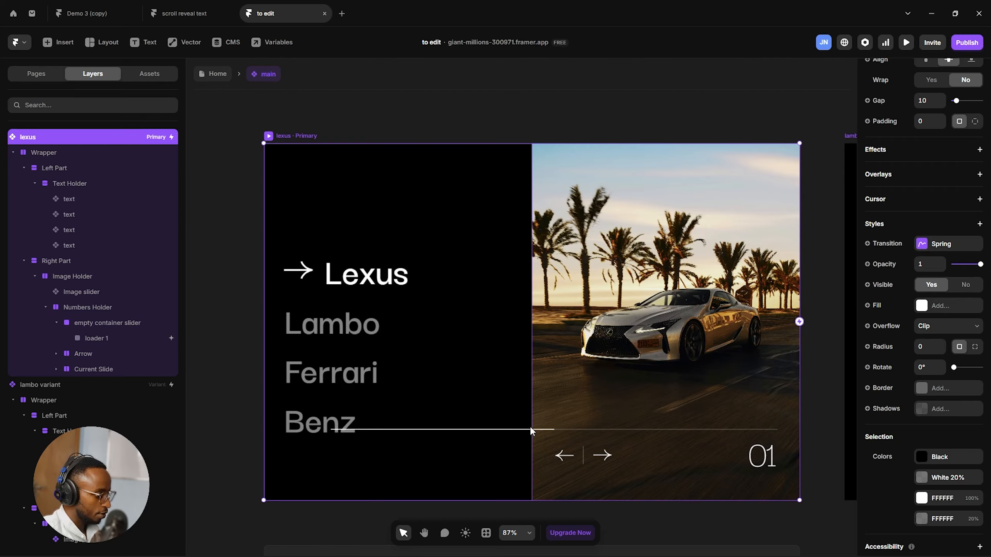
Set the X offset of loader 1's Loop effect to 500 and preview the lexus variant.
left_click(529, 429)
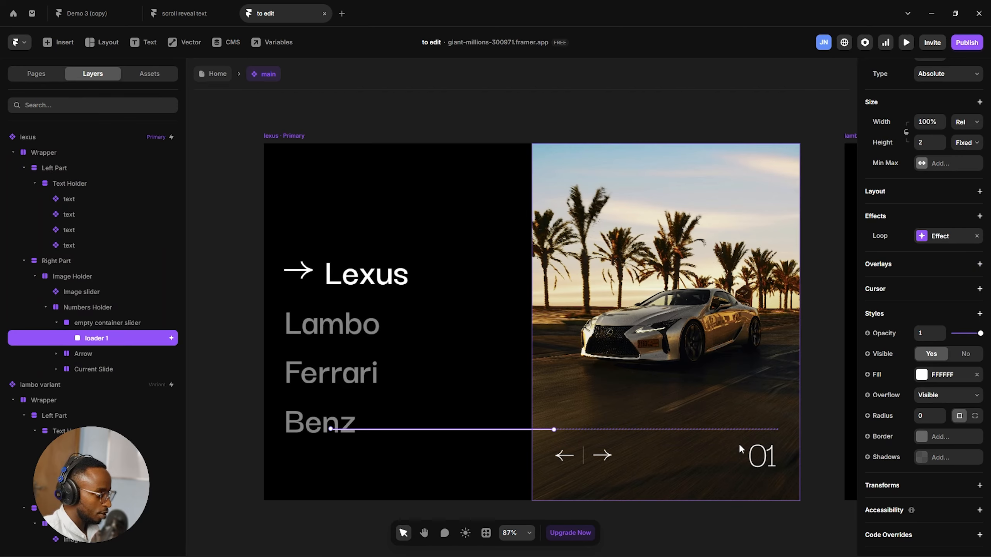
left_click(941, 236)
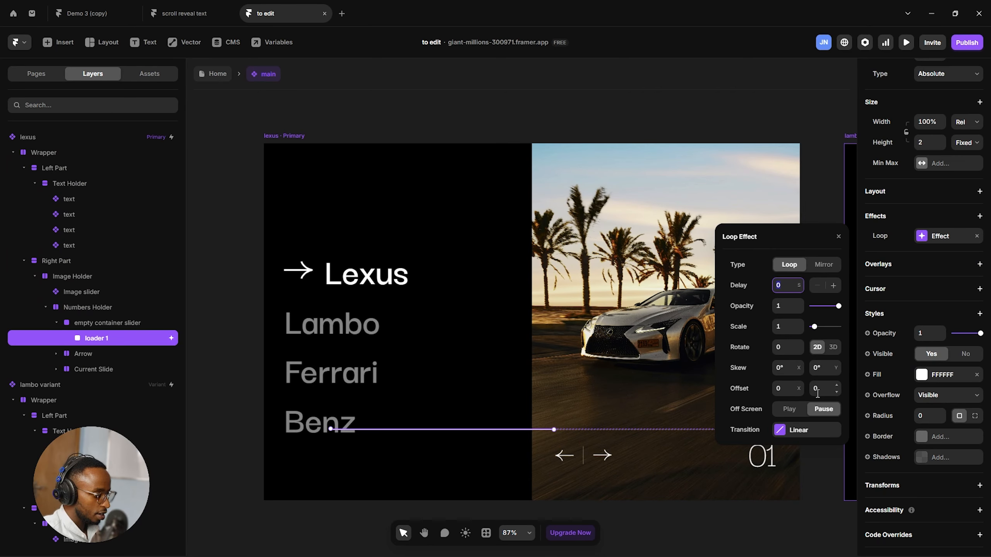
left_click_drag(800, 388, 805, 329)
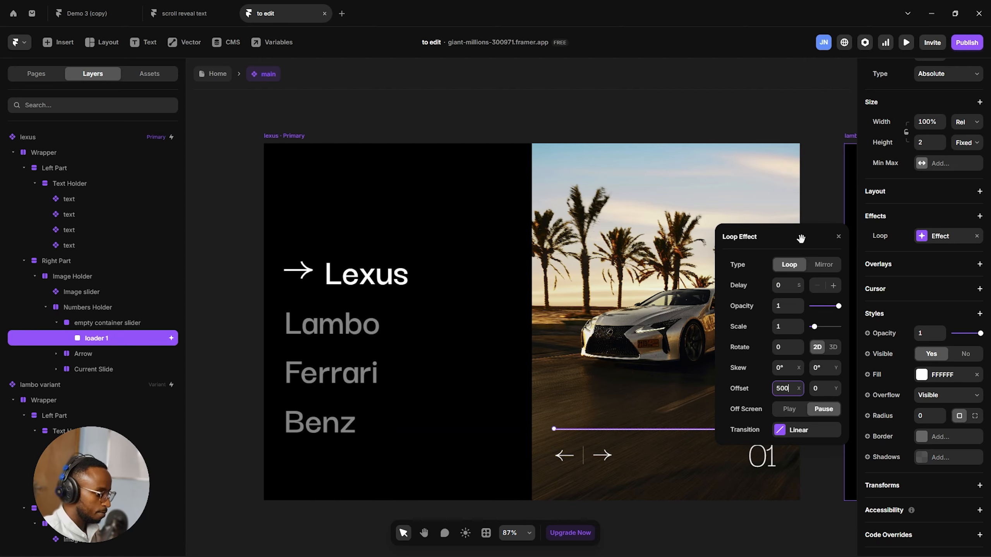
left_click(818, 188)
left_click(280, 136)
key("ctrl+p")
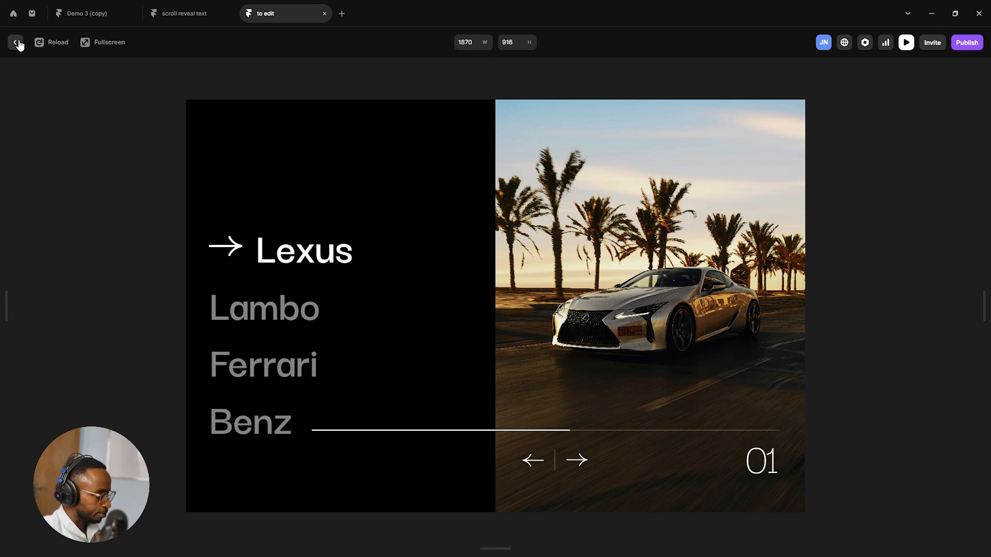
key("Escape")
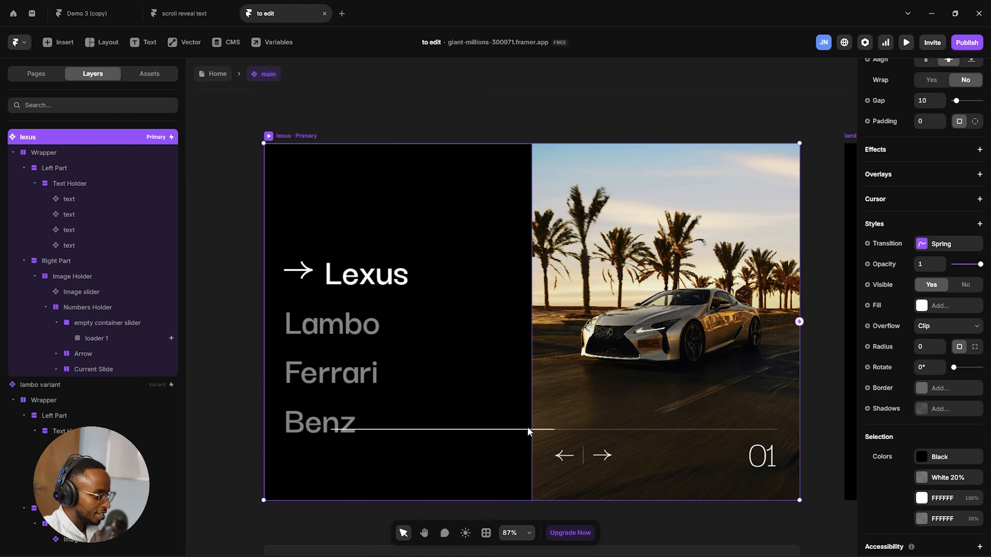
Set the overflow of the lexus variant's empty container slider to Hidden and preview the clipped loader.
scroll(528, 427, "up", 2)
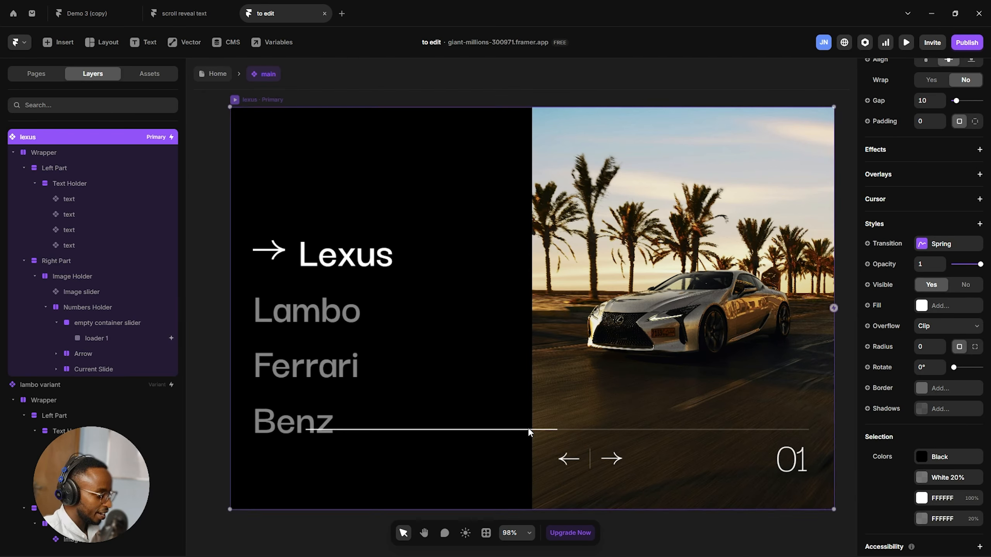
left_click(577, 429)
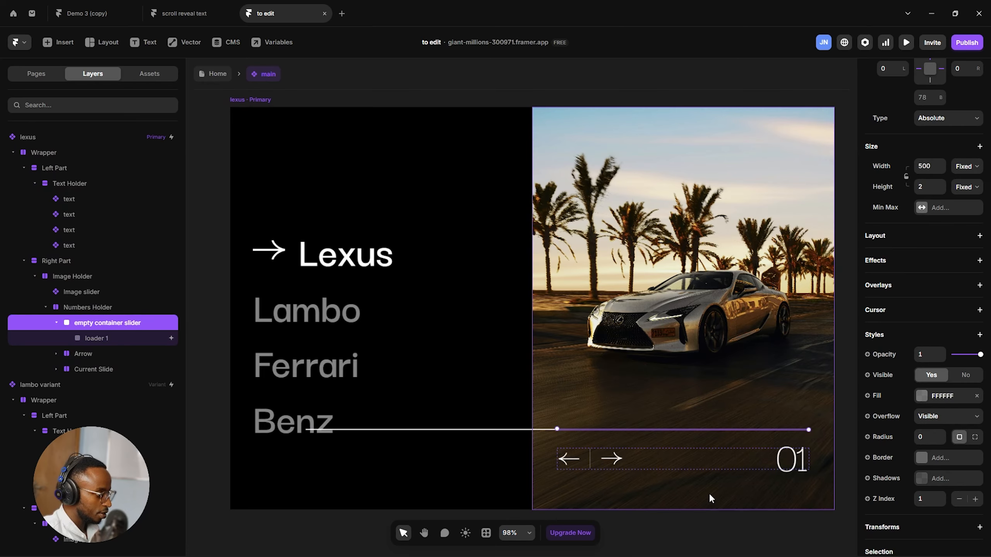
left_click(936, 419)
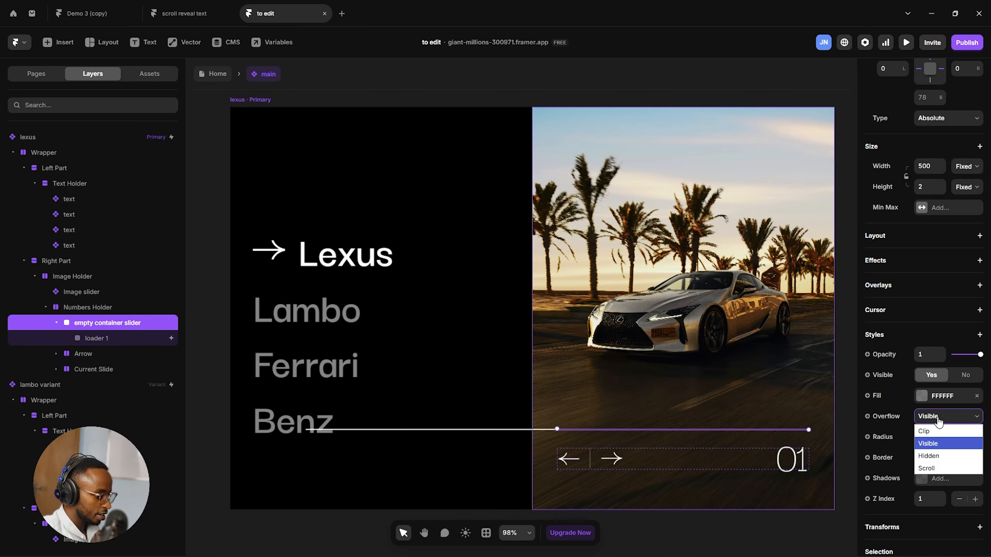
left_click(940, 457)
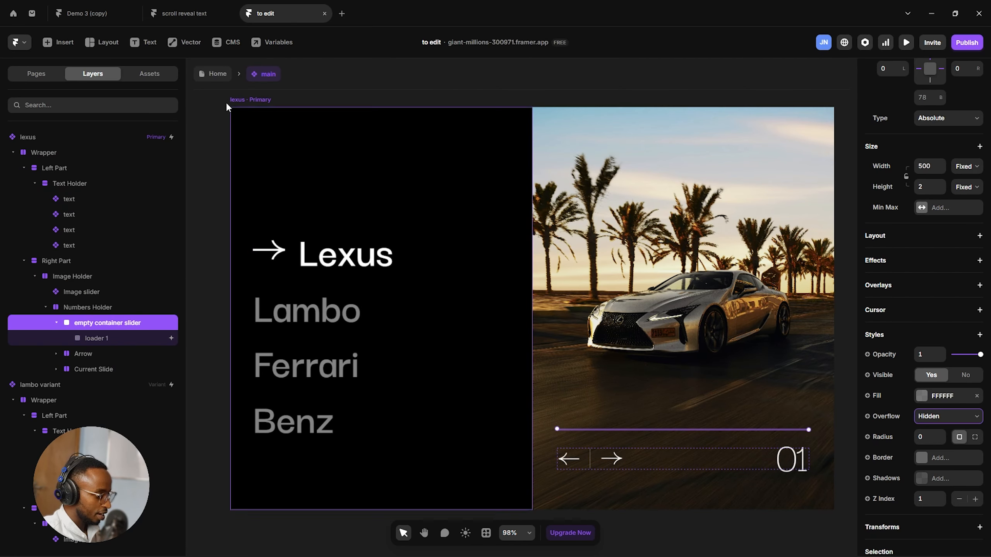
left_click(242, 100)
key("ctrl+p")
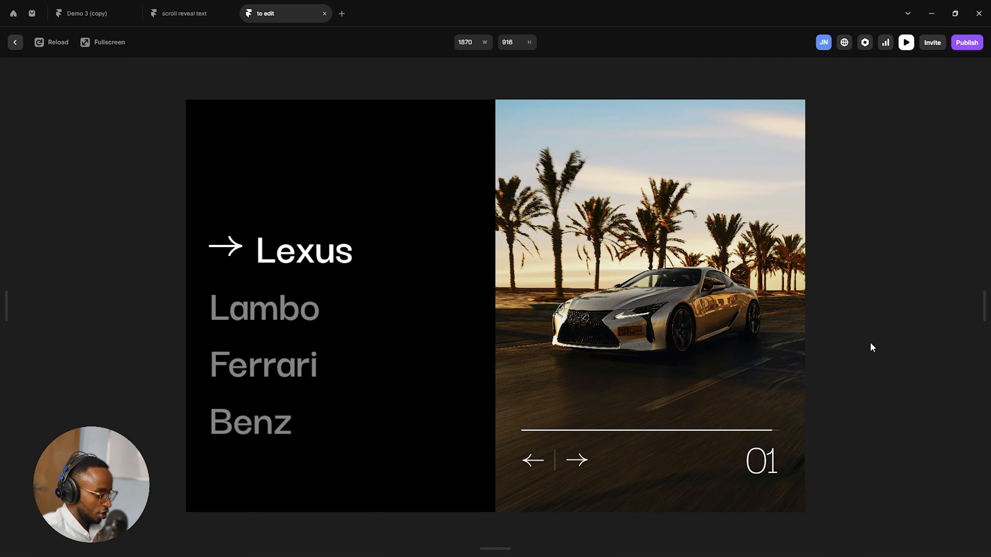
left_click(15, 43)
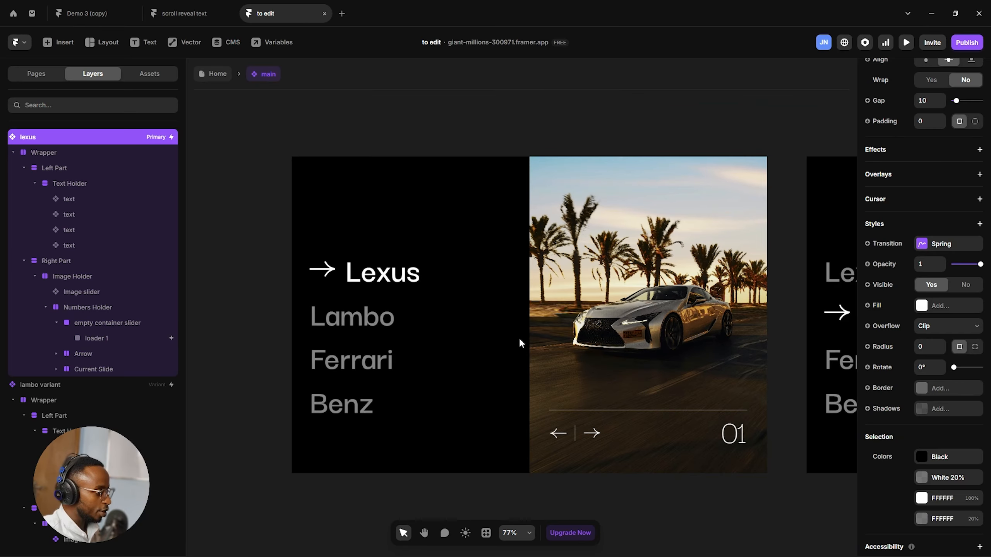
Inspect the loader 1 layer inside the lambo variant's empty container slider.
scroll(518, 336, "right", 10)
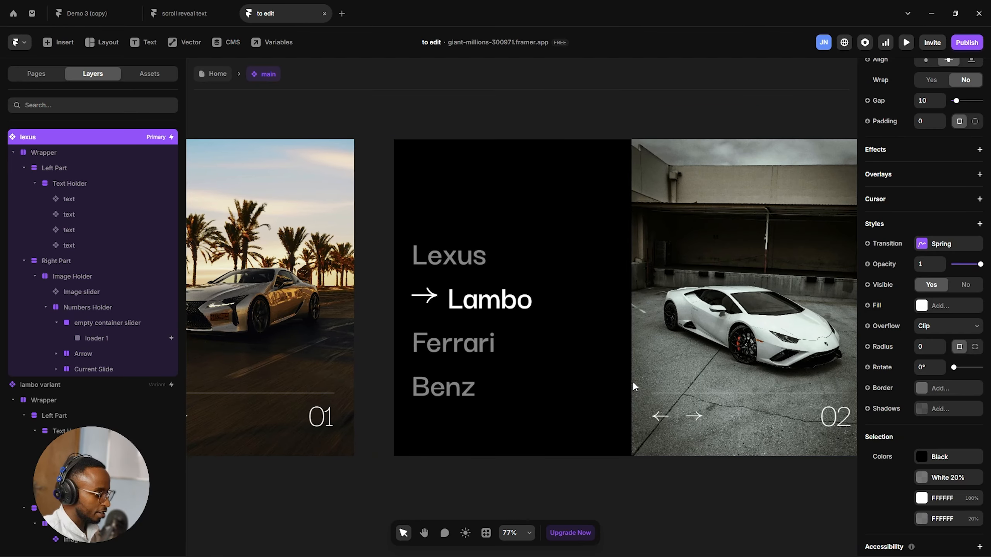
scroll(664, 387, "right", 3)
left_click(690, 393)
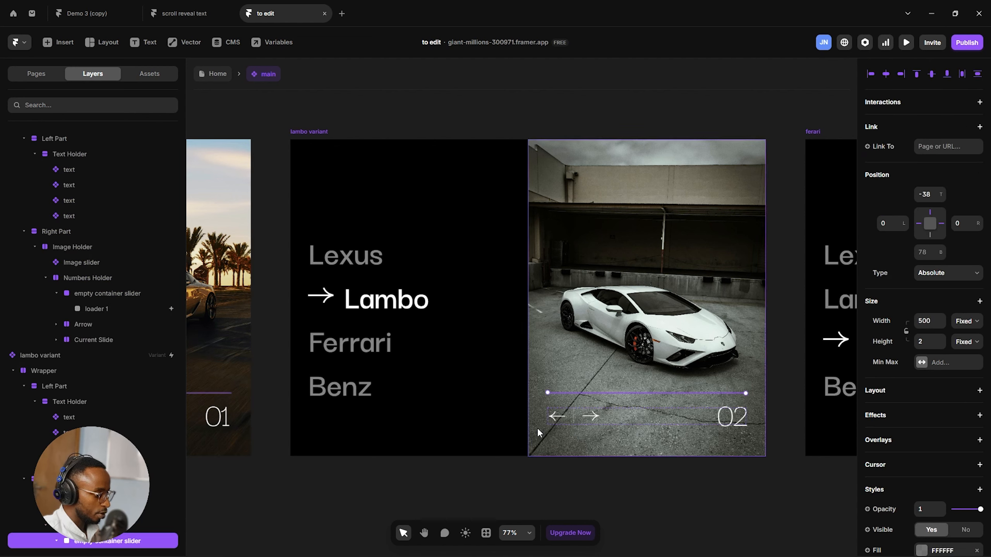
left_click(112, 299)
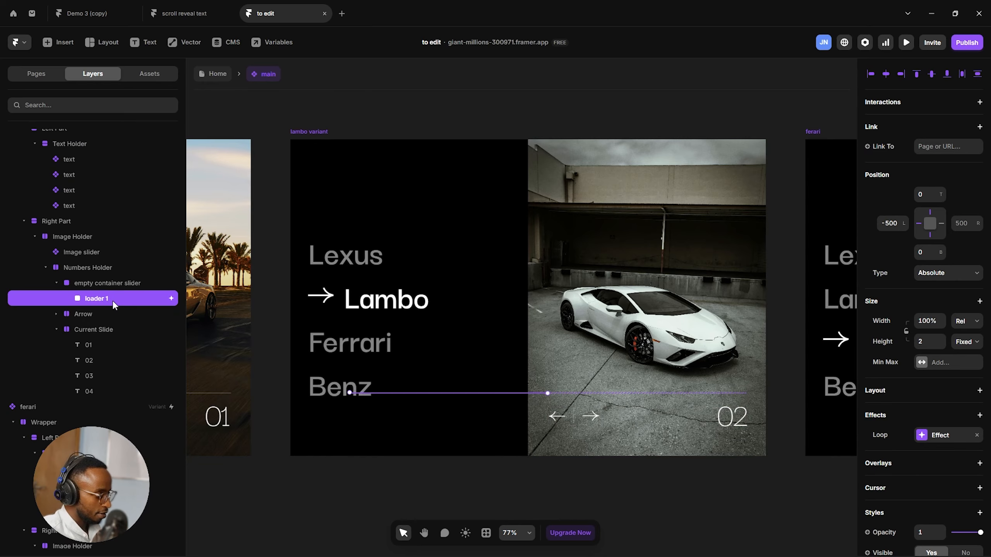
scroll(415, 417, "left", 10)
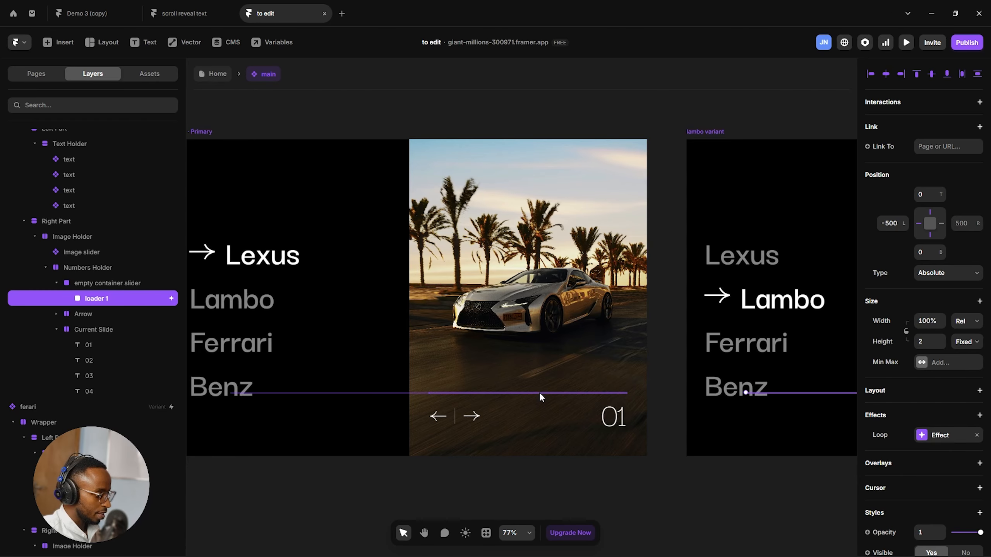
Duplicate loader 1 three times inside the lexus variant's empty container slider.
left_click(539, 393)
scroll(123, 180, "up", 2)
scroll(123, 180, "up", 4)
left_click(112, 309)
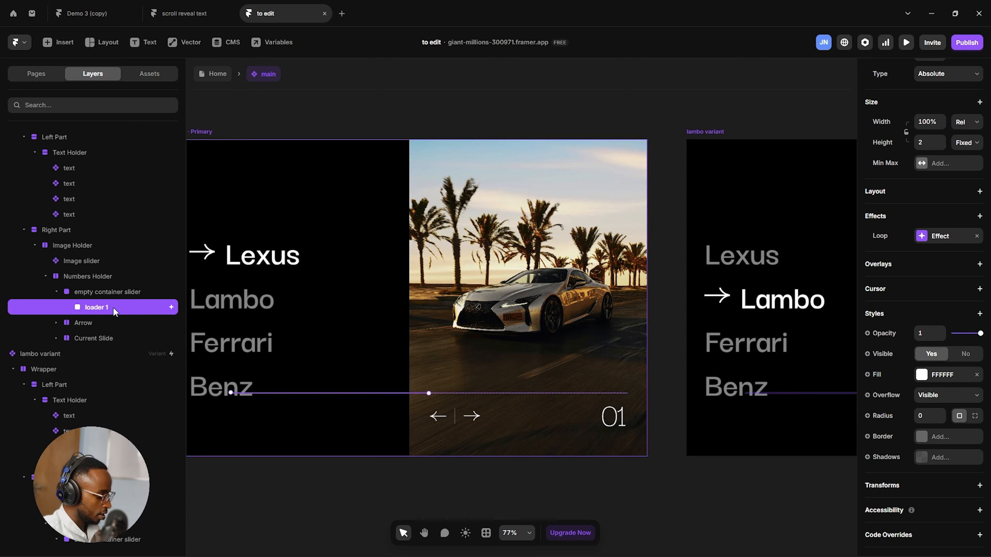
key("ctrl+d")
key("ctrl+d")
key("ctrl+d")
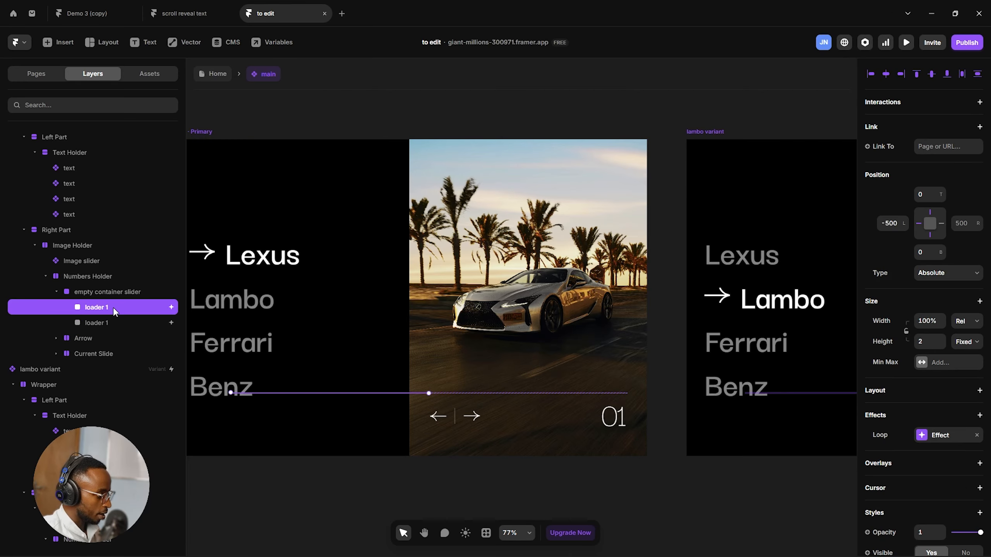
Rename the three duplicated loader layers as "loader 2", "loader 3" and "loader 4".
double_click(116, 323)
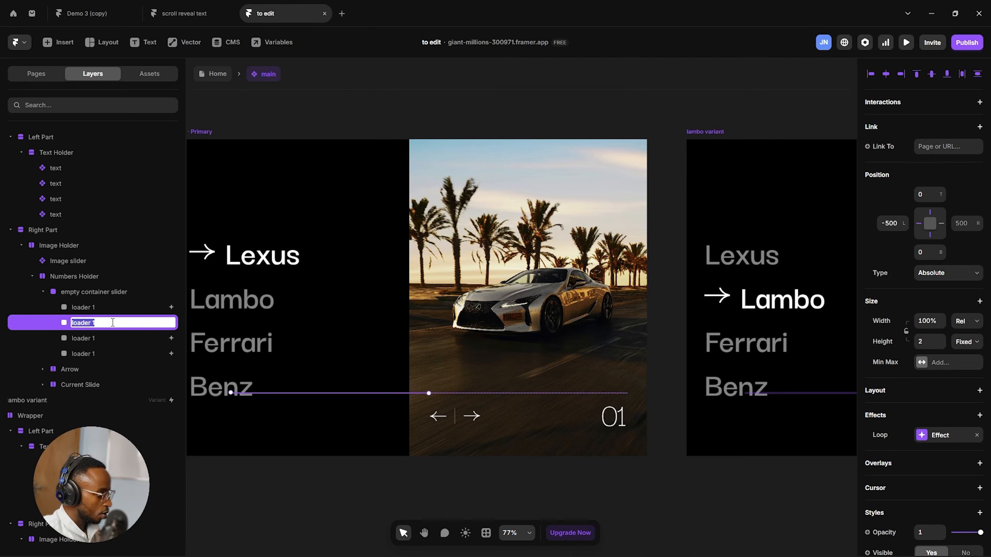
left_click(113, 322)
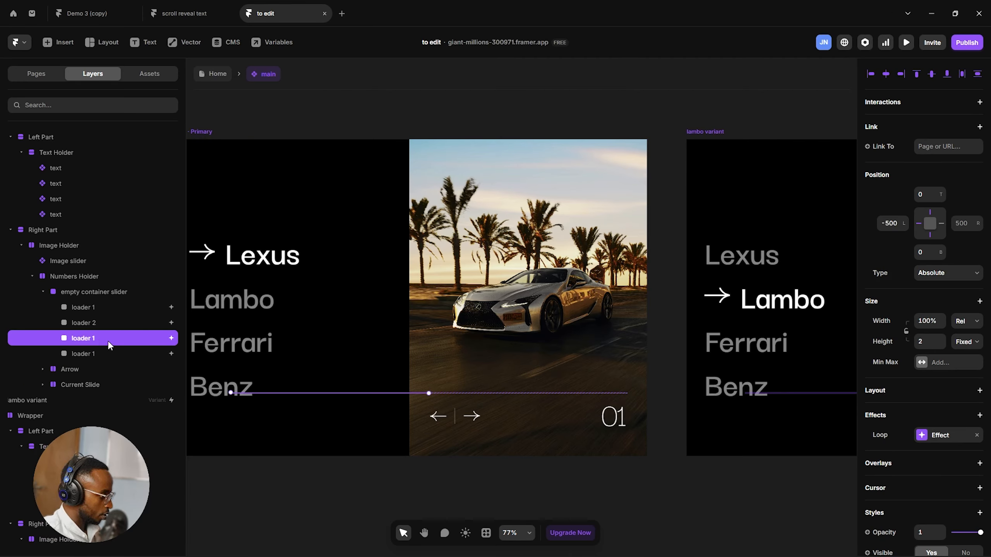
double_click(108, 338)
left_click(99, 337)
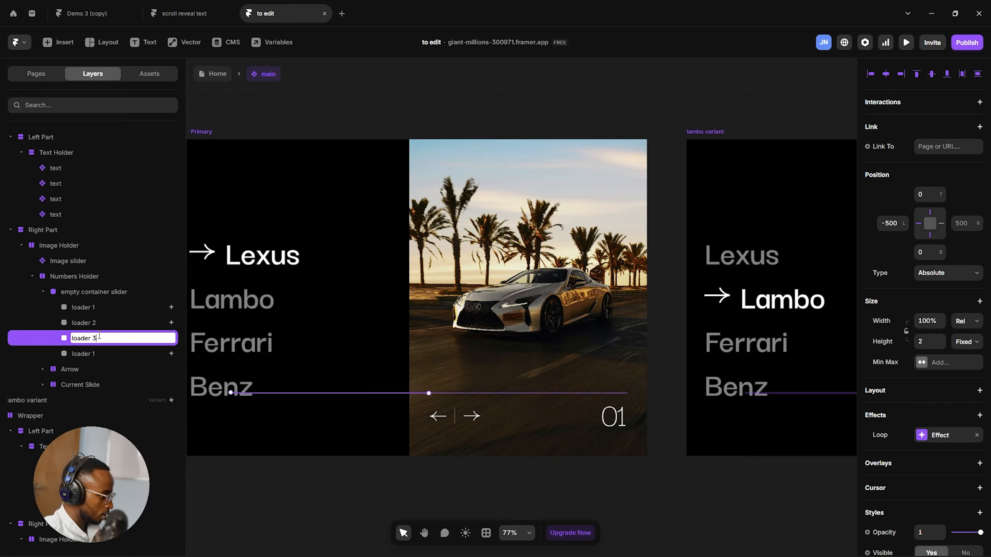
double_click(97, 355)
left_click(101, 354)
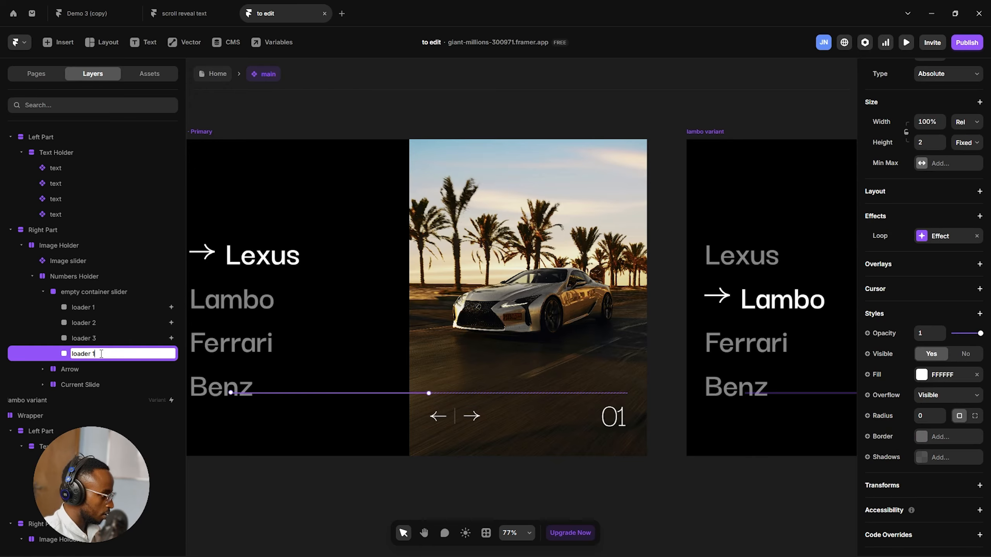
Hide loader 2, loader 3 and loader 4 in the lexus variant.
left_click(94, 324)
left_click(112, 339, "shift")
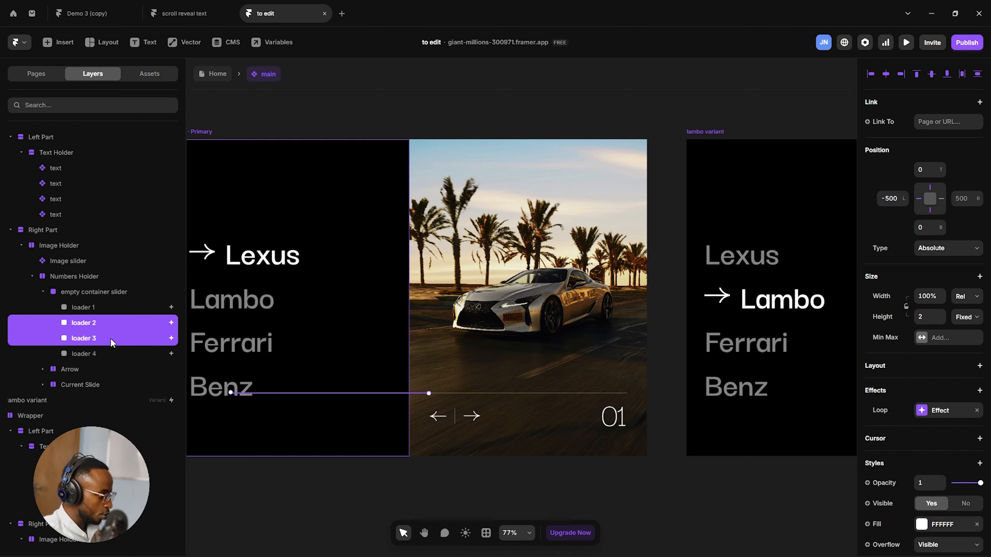
left_click(108, 353, "shift")
right_click(114, 335)
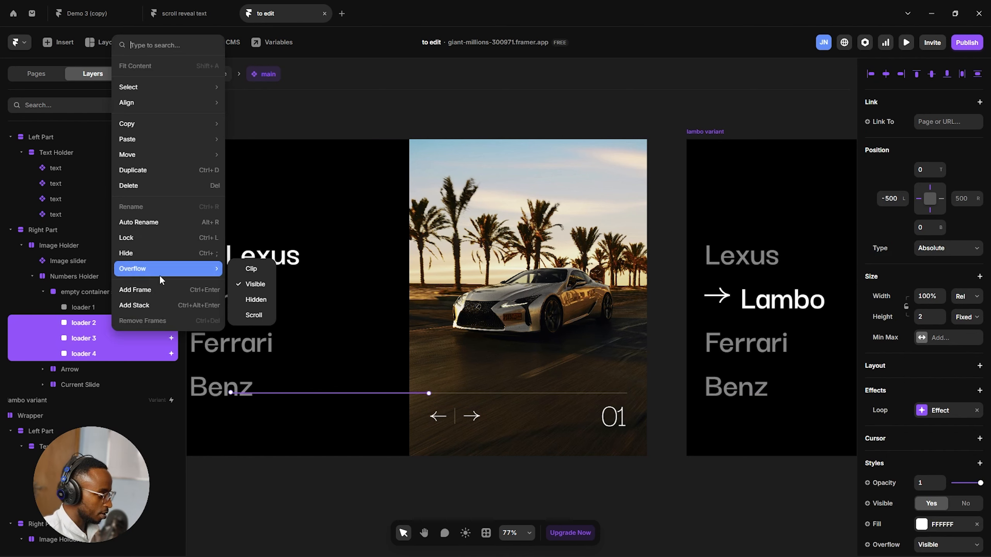
left_click(156, 255)
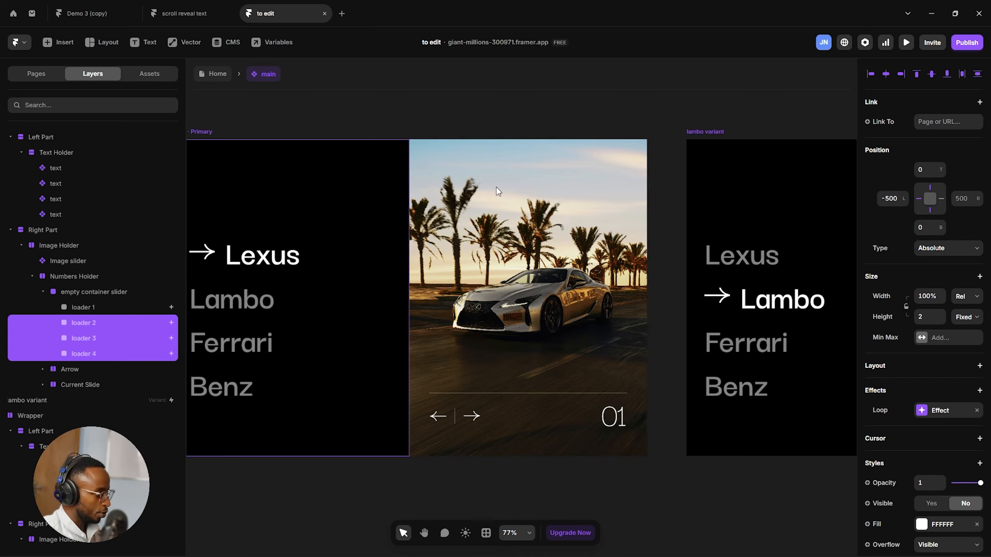
In the lambo variant's empty container slider, hide loader 1 and show loader 2.
scroll(496, 188, "right", 10)
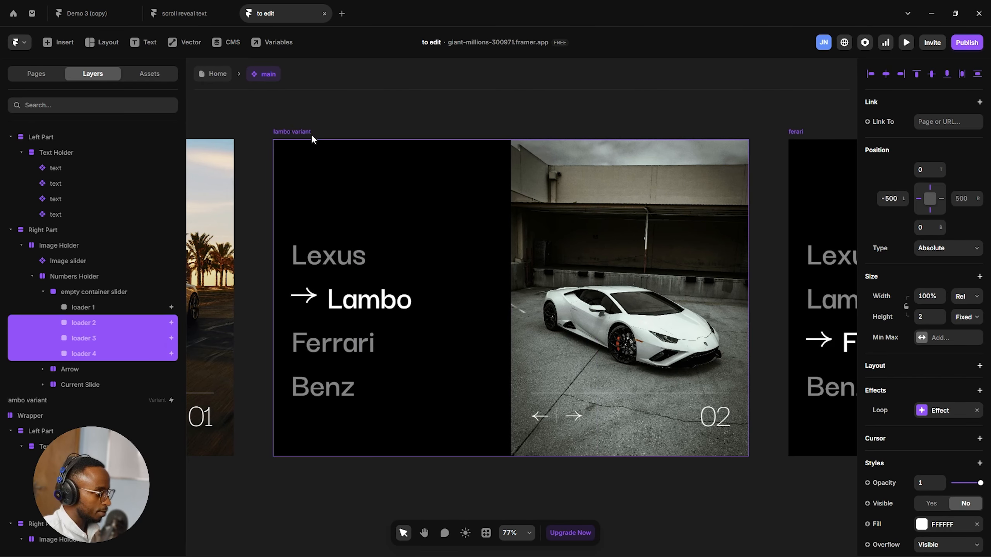
left_click(609, 393)
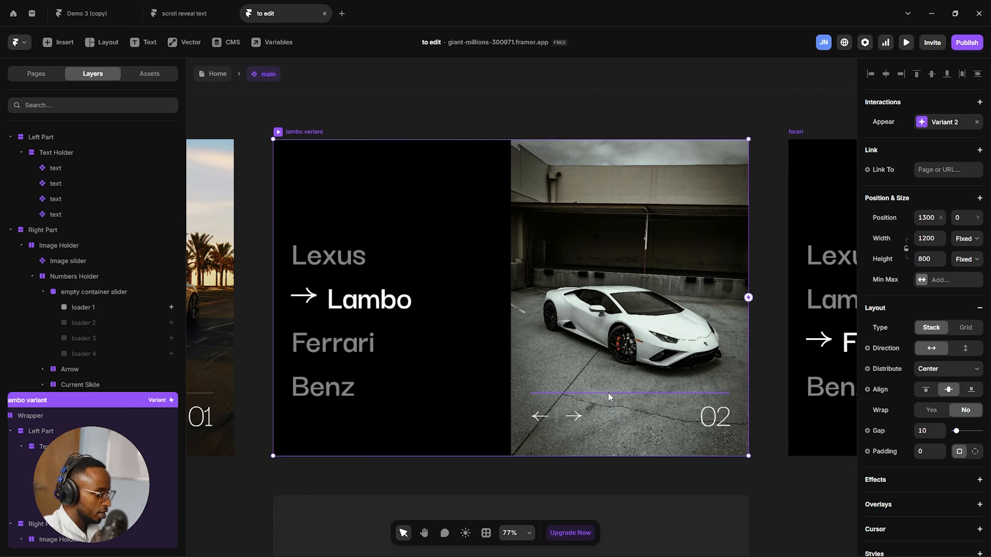
scroll(94, 313, "down", 6)
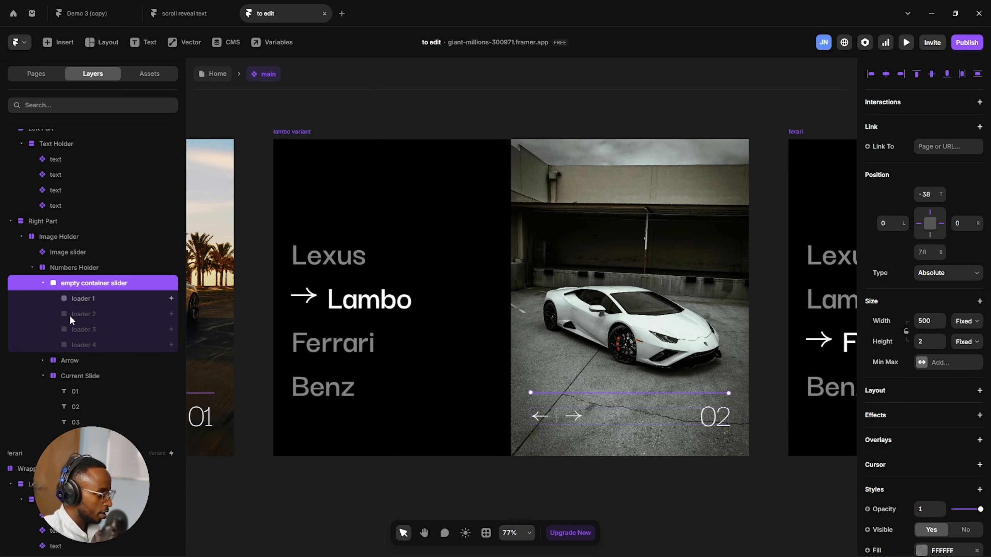
left_click(101, 300)
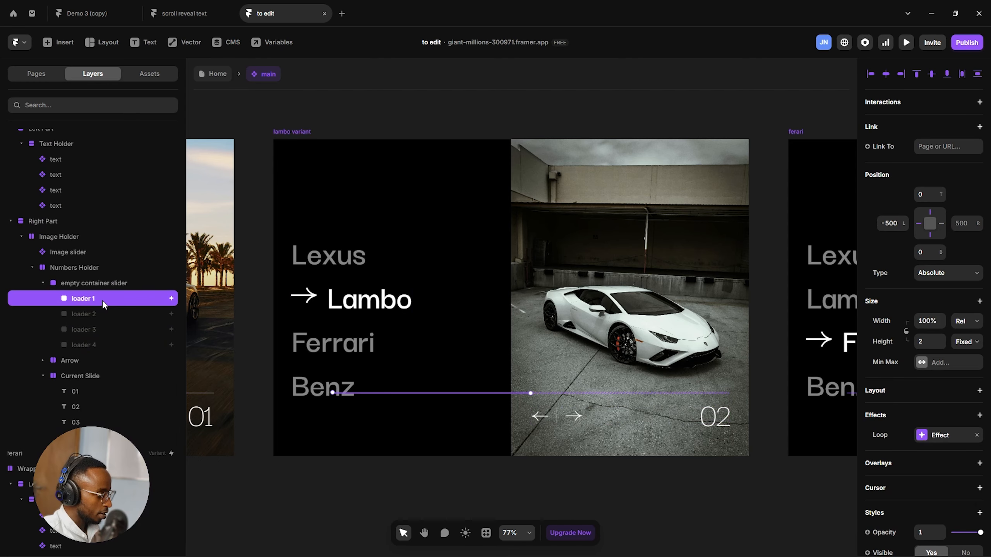
right_click(107, 300)
left_click(126, 319)
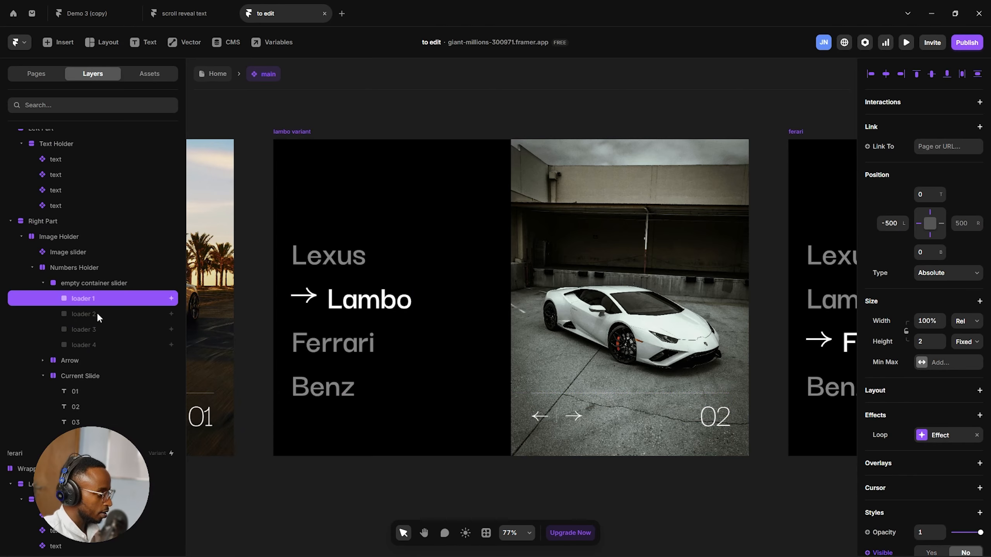
left_click(98, 315)
right_click(97, 314)
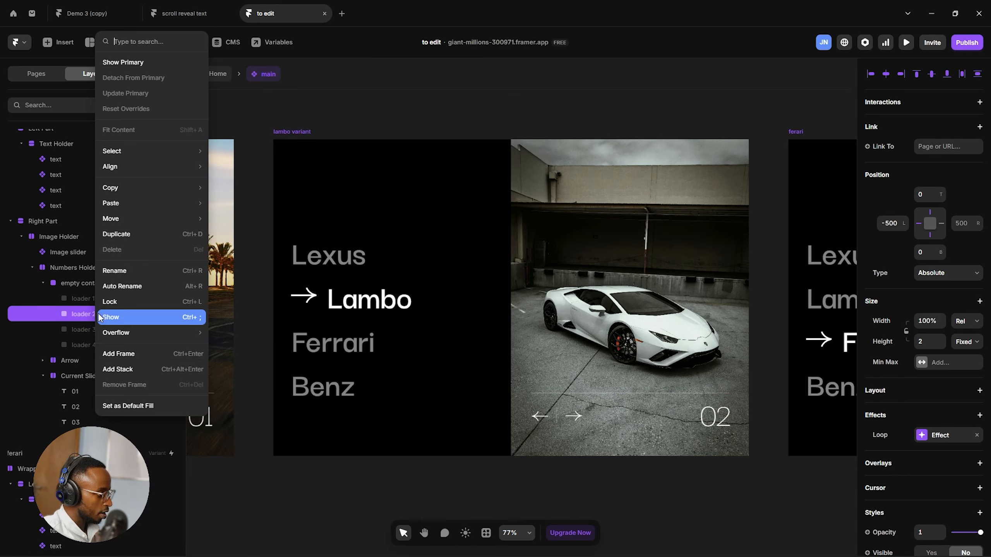
left_click(118, 320)
In the ferari variant's empty container slider, hide loader 1 and show loader 3.
scroll(530, 374, "right", 3)
scroll(545, 376, "right", 10)
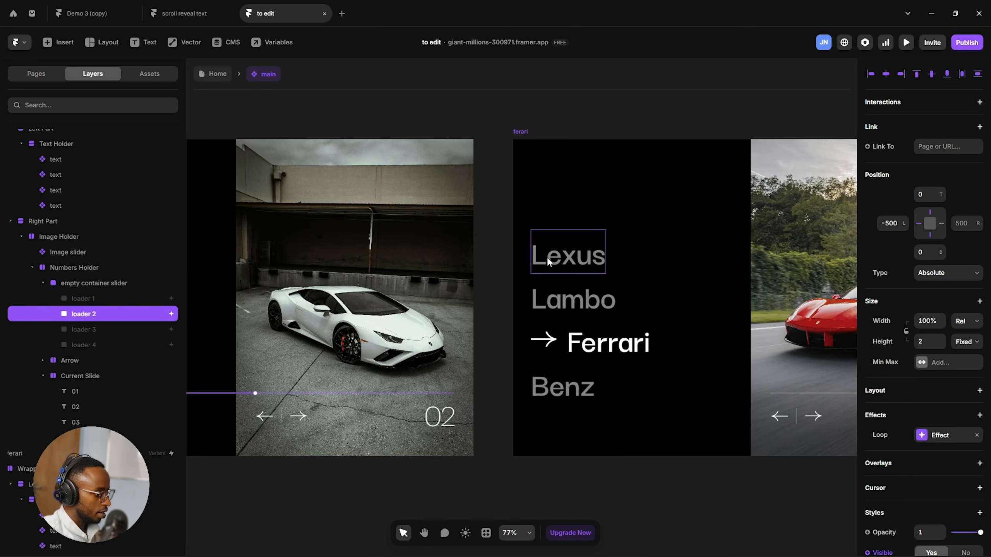
left_click(348, 133)
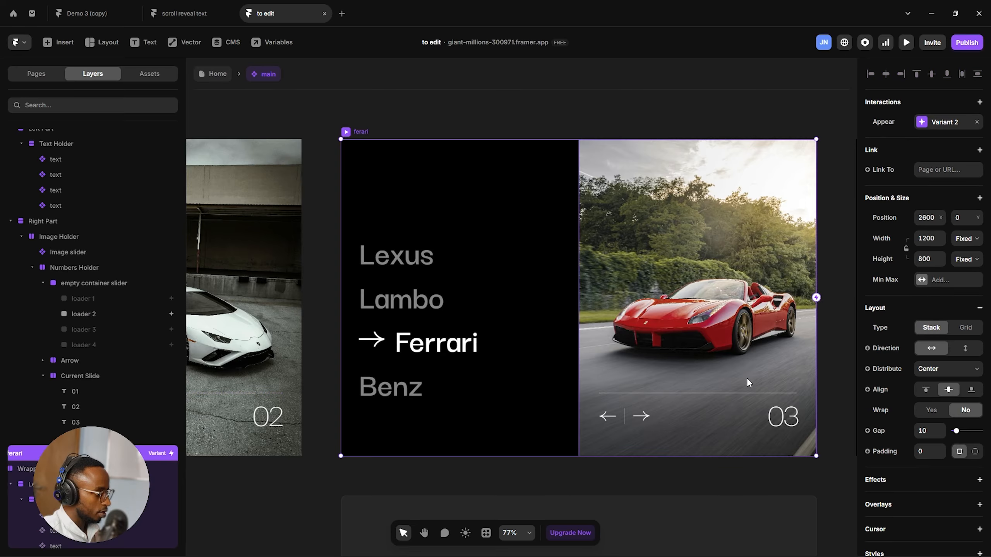
left_click(711, 394)
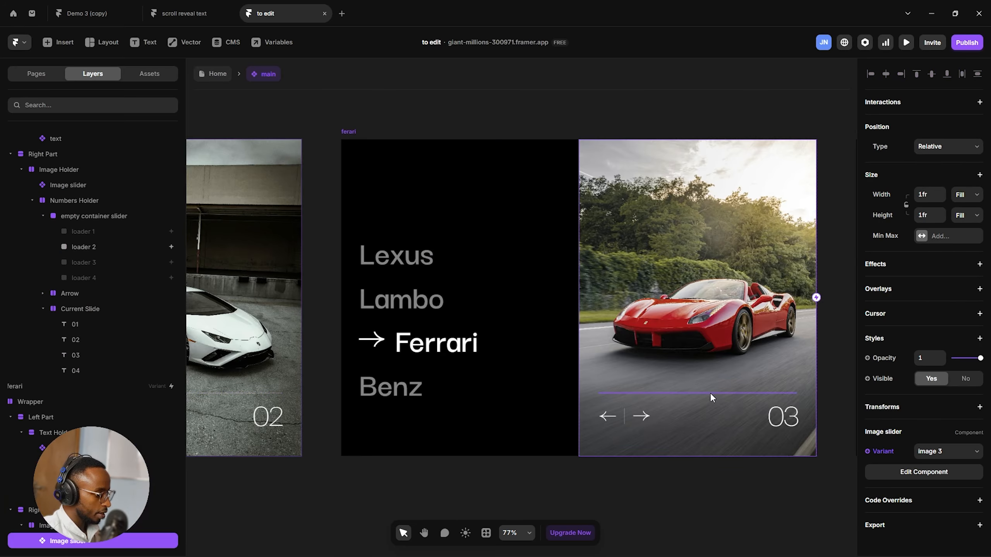
left_click(710, 393)
scroll(214, 439, "down", 3)
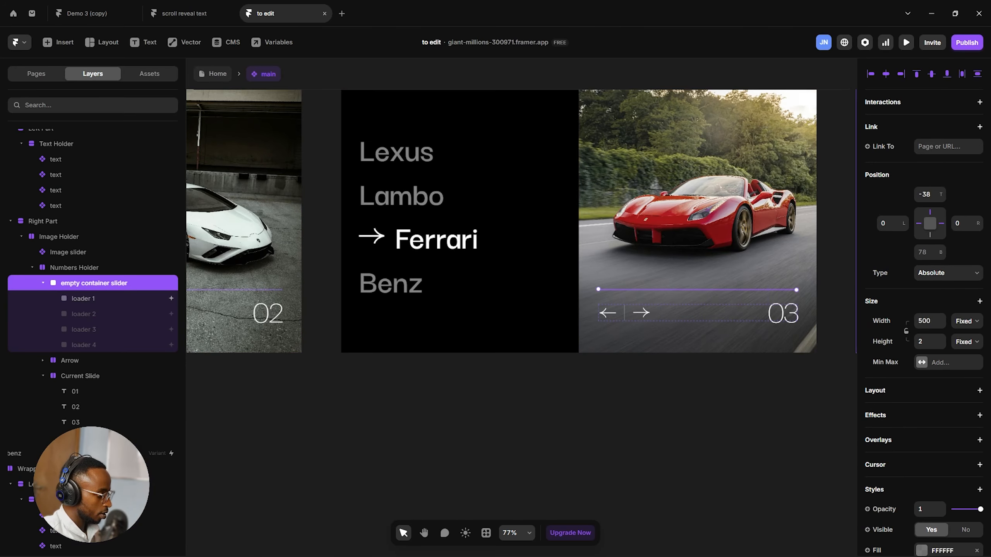
left_click(96, 298)
right_click(99, 299)
left_click(117, 322)
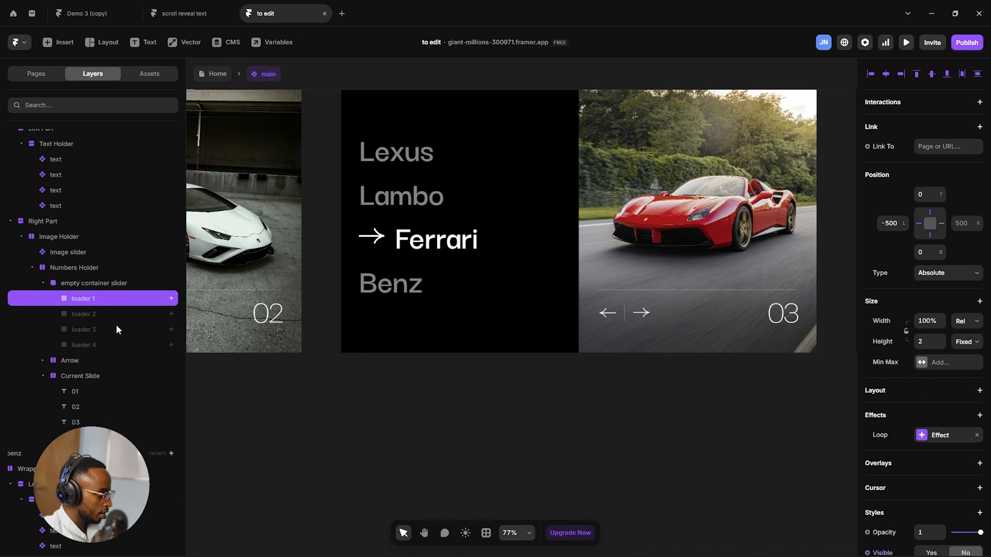
left_click(105, 331)
right_click(108, 329)
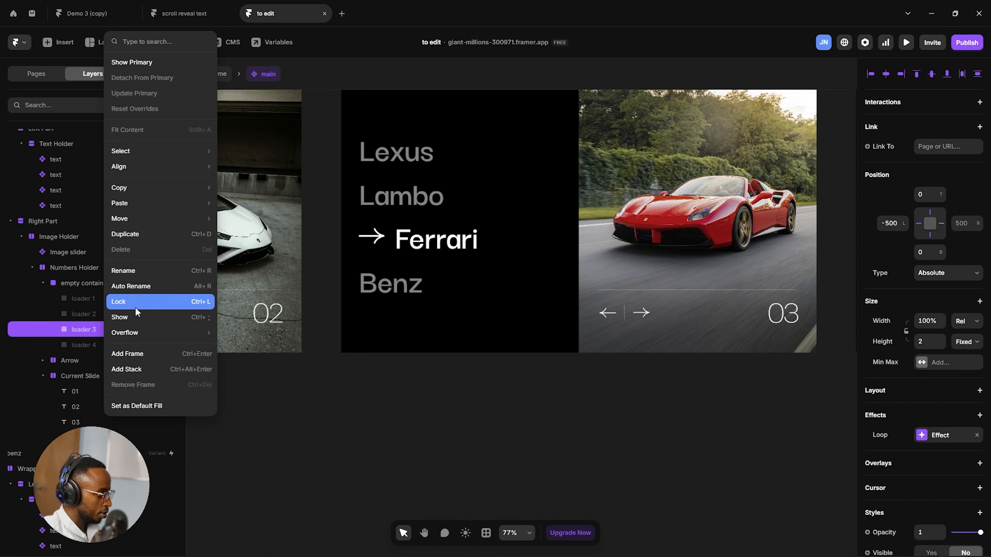
left_click(131, 317)
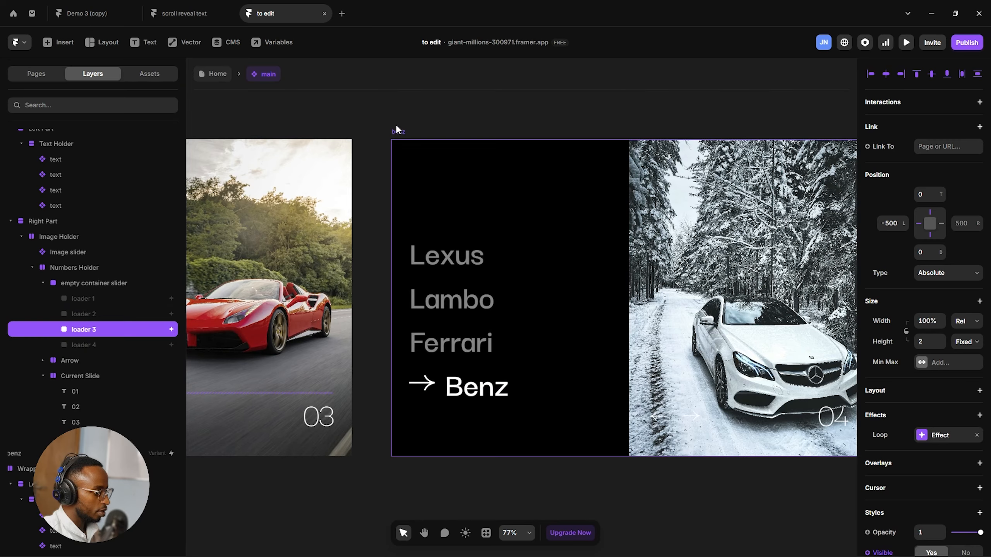
In the benz variant's empty container slider, hide loader 1 and show loader 4.
left_click(399, 131)
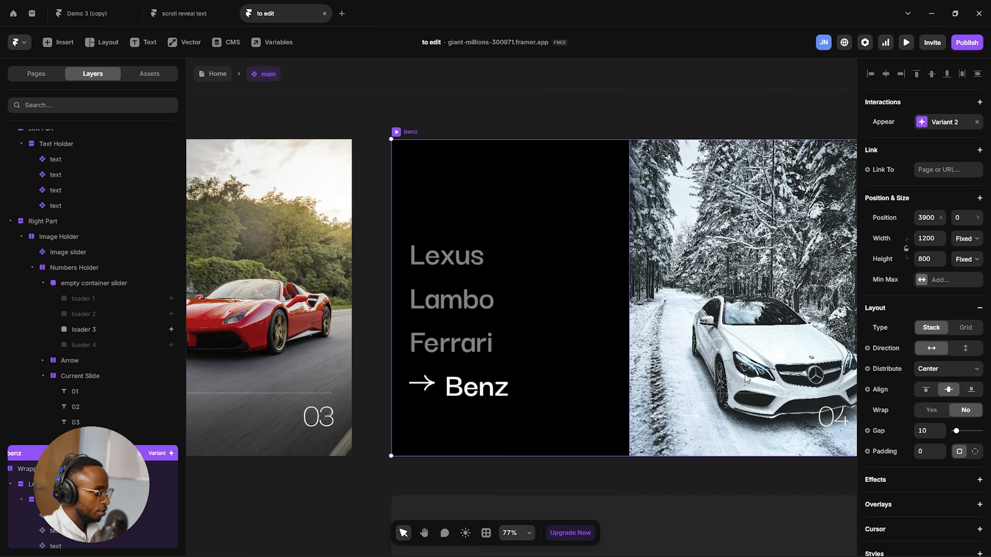
left_click(733, 393)
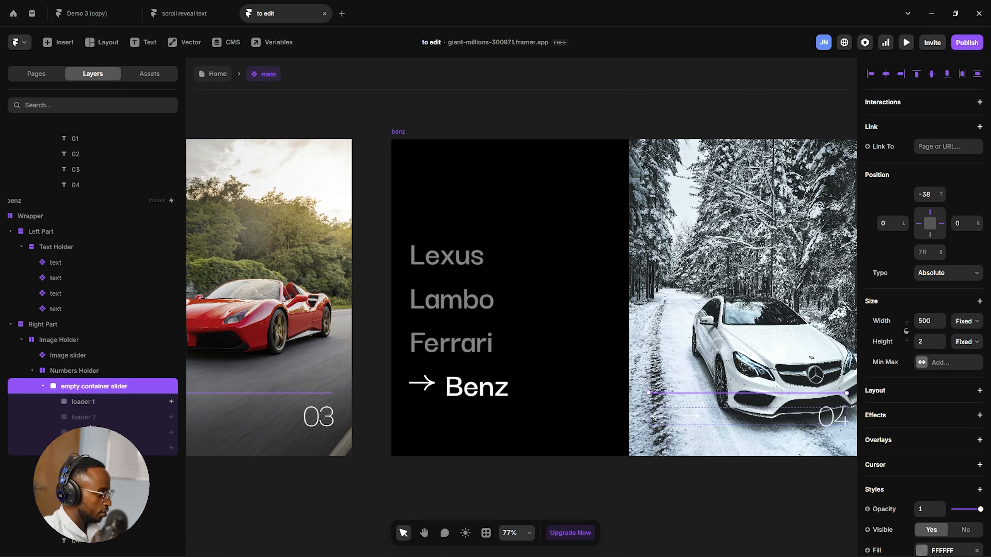
left_click(98, 404)
right_click(98, 404)
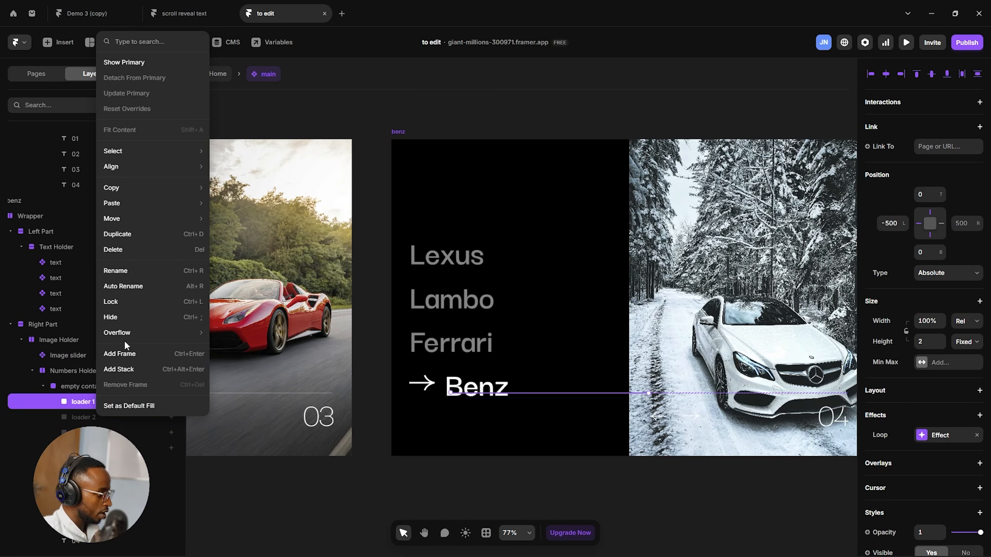
left_click(127, 316)
left_click(94, 449)
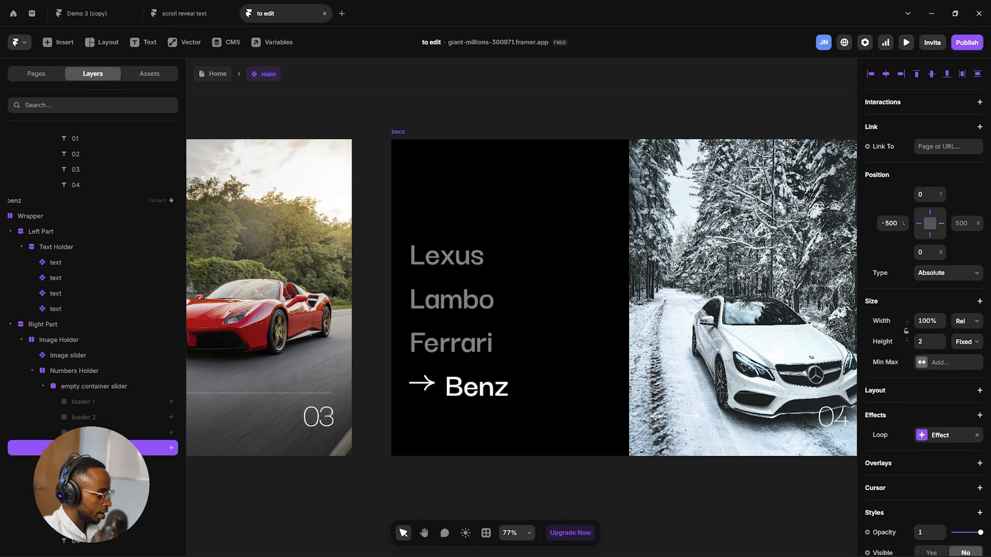
right_click(94, 448)
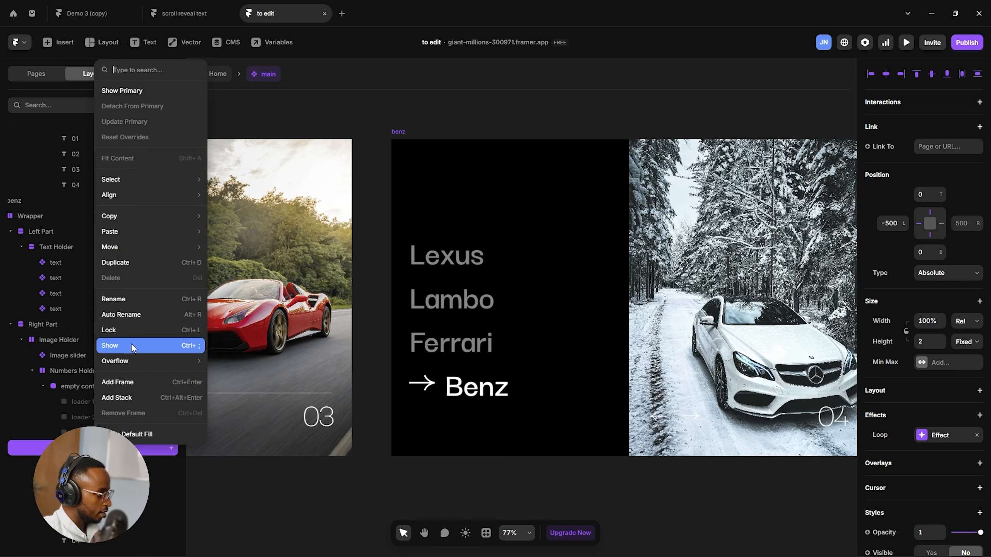
left_click(117, 346)
left_click(723, 500)
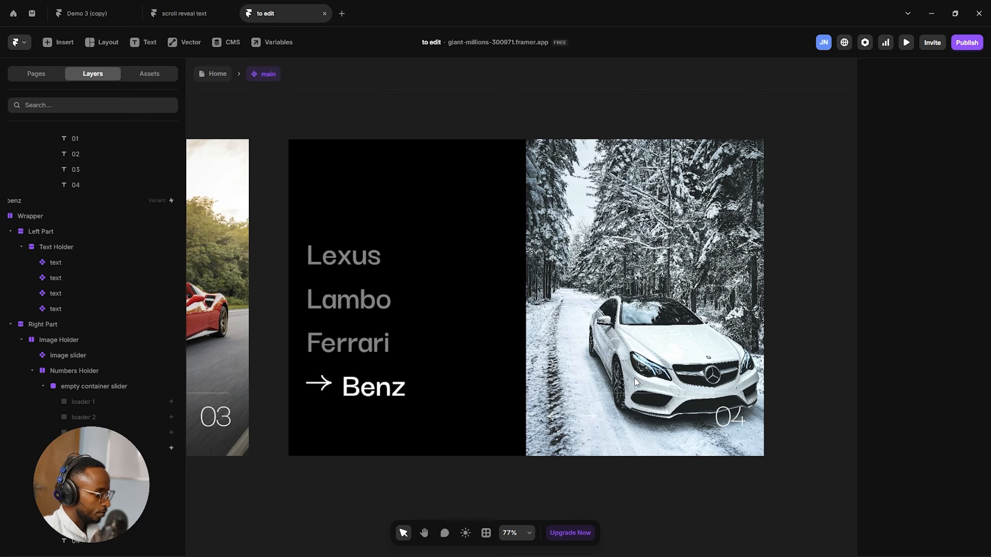
Preview the car showcase component to check the loader line, and return to the canvas.
scroll(640, 370, "down", 5)
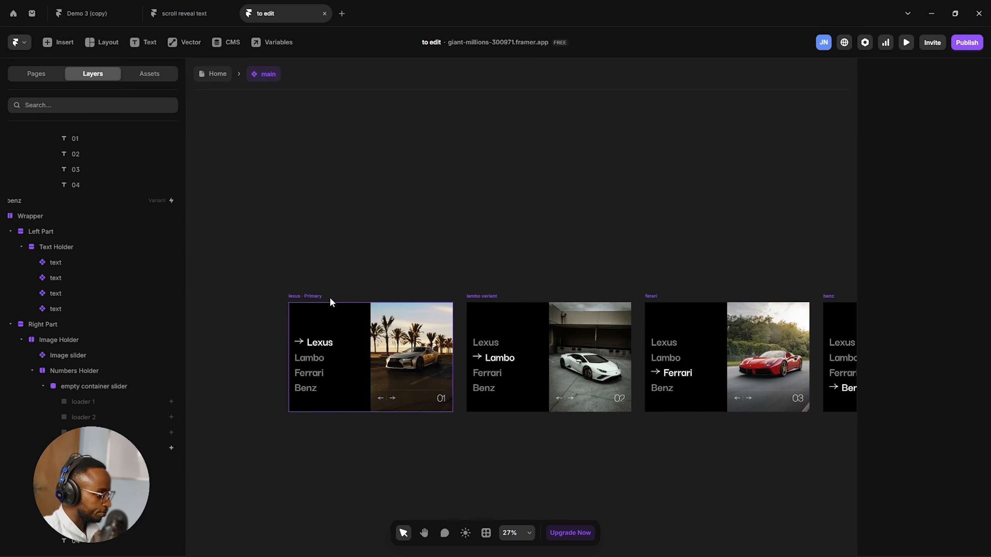
left_click(470, 297)
key("ctrl+p")
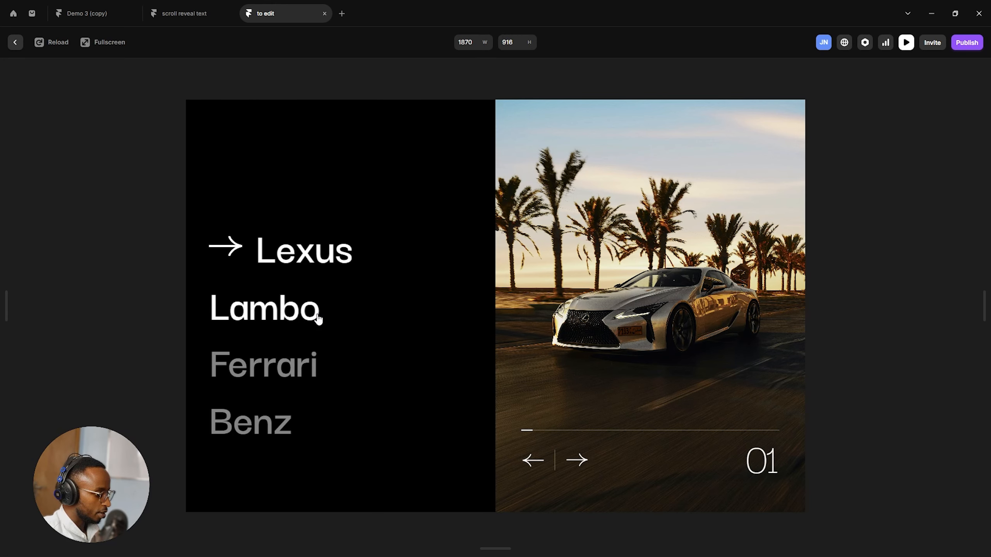
left_click(16, 41)
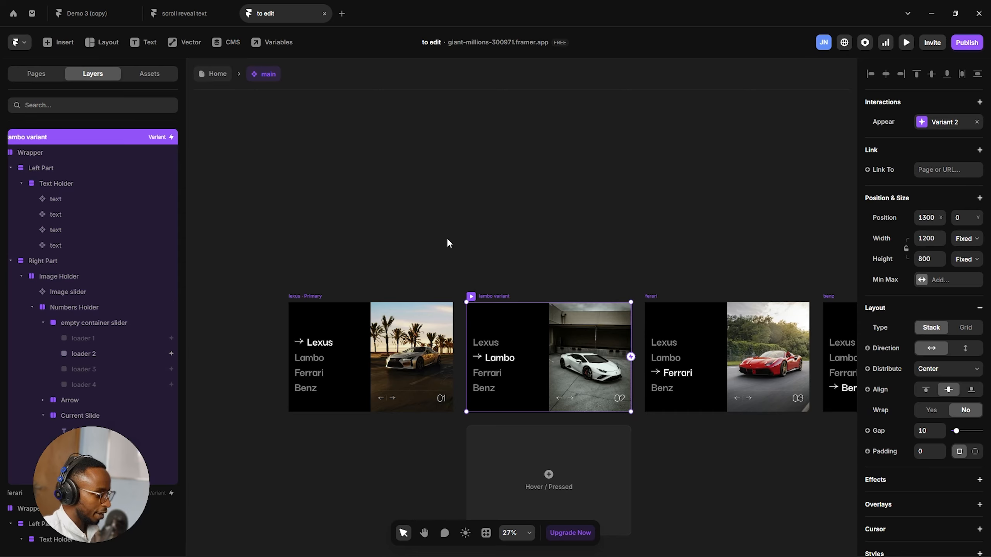
left_click(446, 236)
scroll(354, 251, "down", 2)
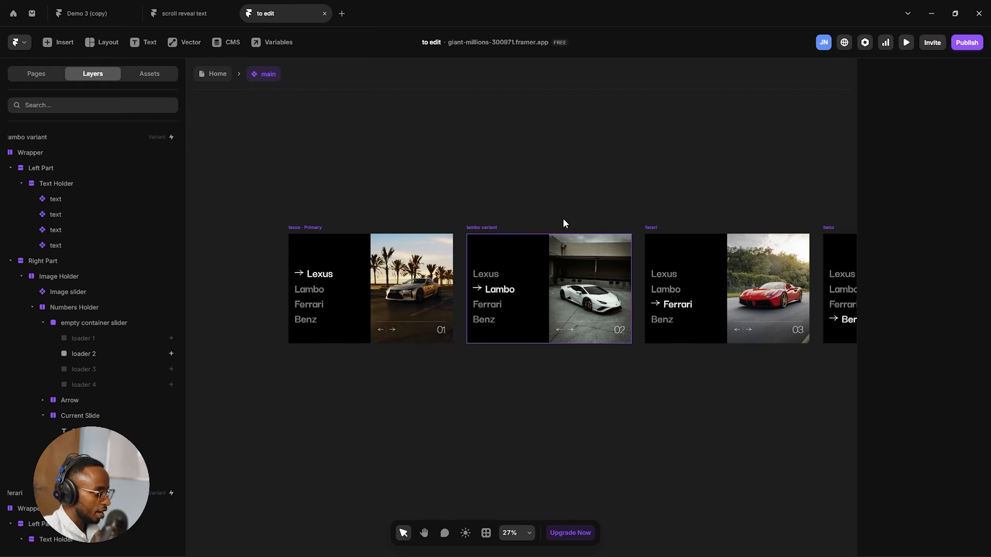
scroll(564, 222, "right", 2)
scroll(563, 223, "right", 2)
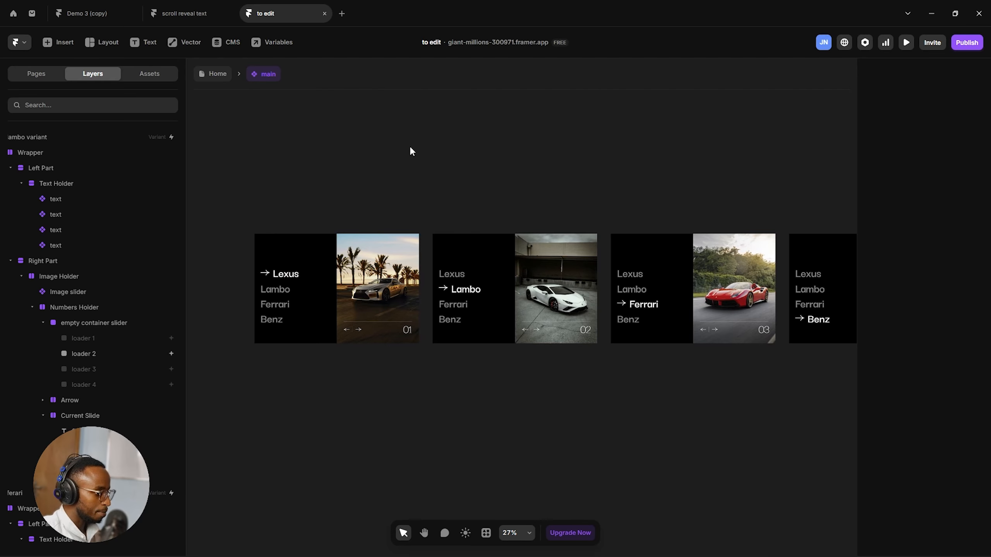
scroll(409, 151, "left", 3)
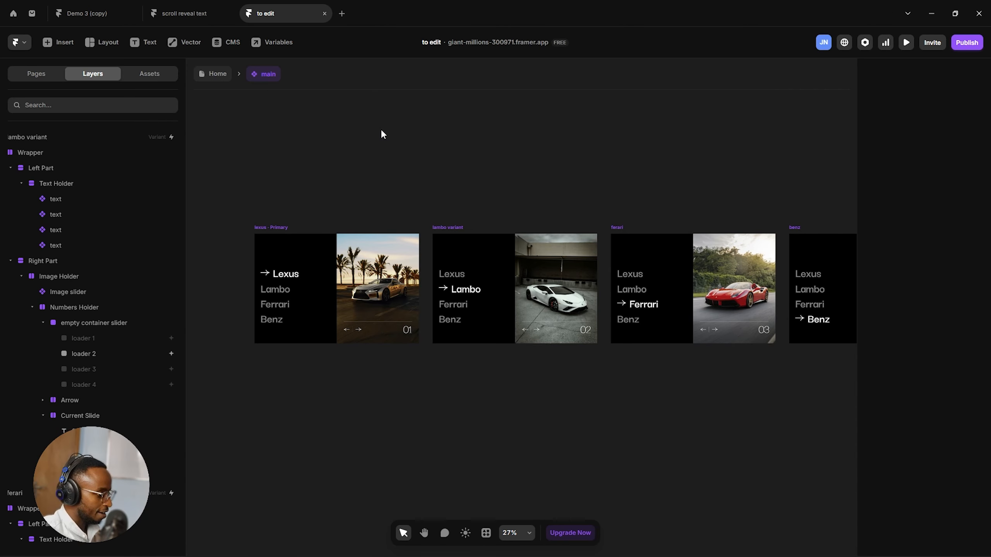
Review the outline's third topic in the "scroll reveal text" project and return to the "to edit" project.
left_click(183, 13)
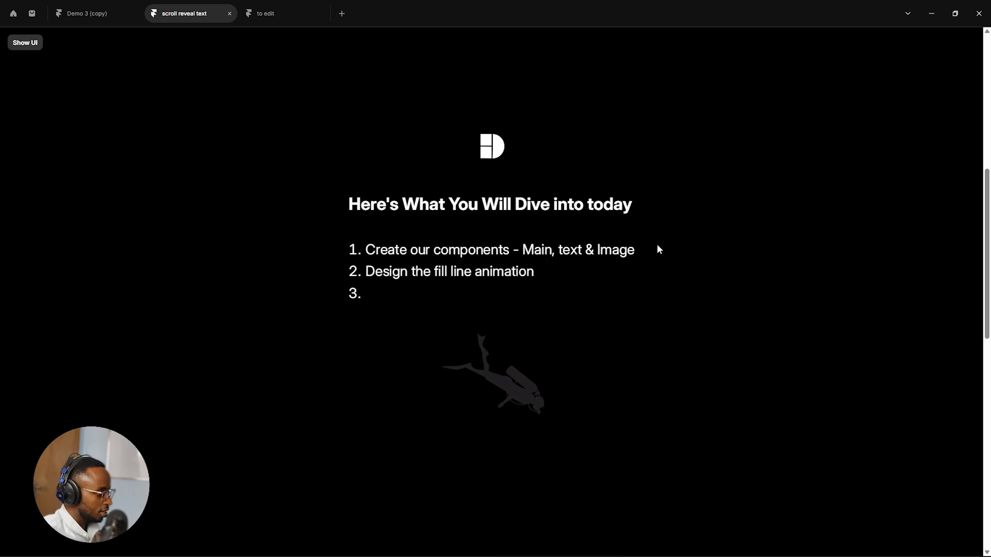
scroll(803, 297, "down", 10)
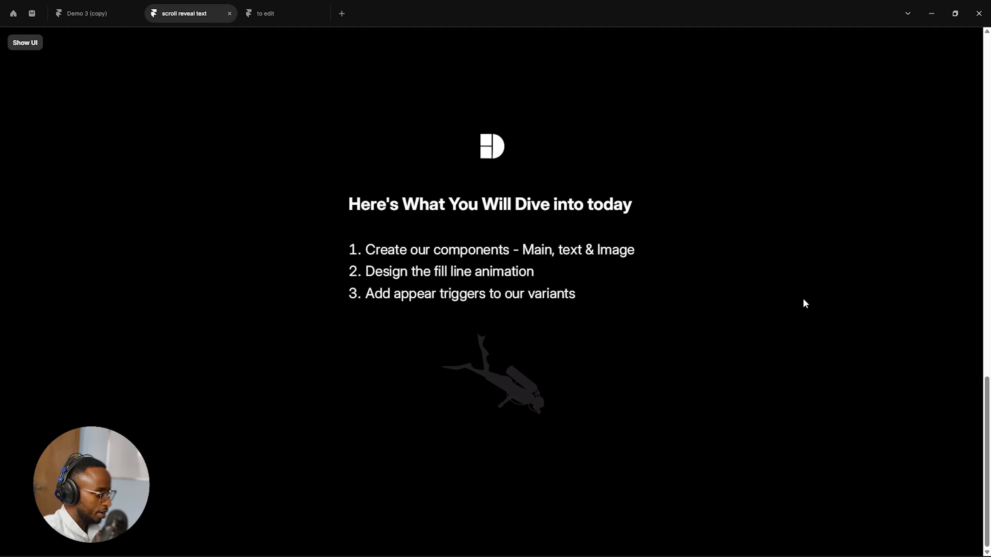
left_click(266, 16)
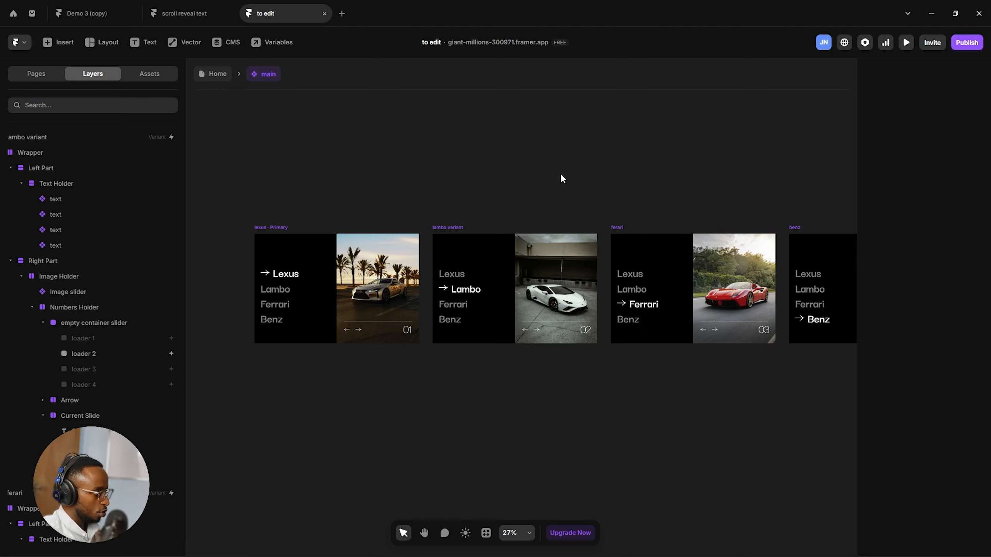
Connect the lexus variant to the lambo variant with an Appear interaction delayed by 3 seconds.
left_click(273, 229)
left_click_drag(418, 288, 484, 274)
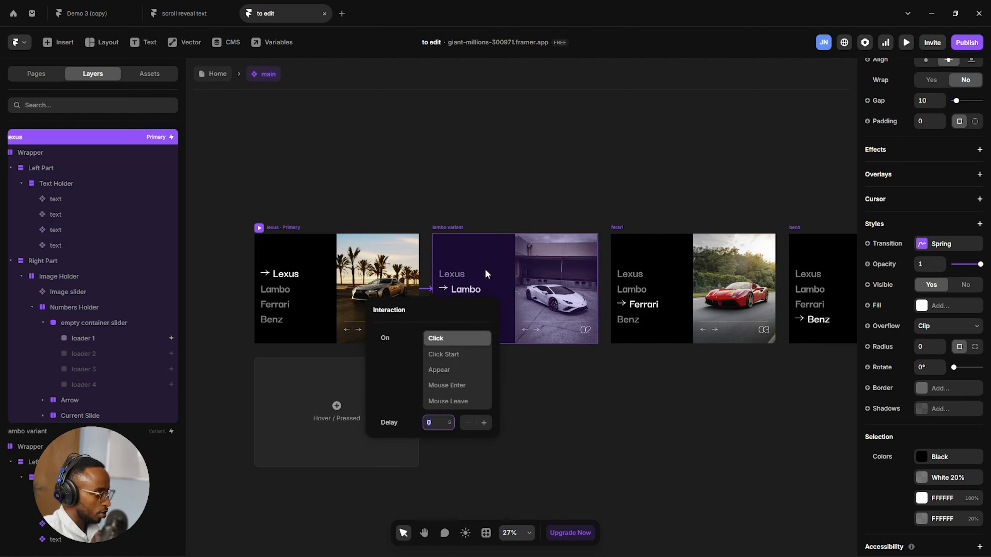
left_click(453, 370)
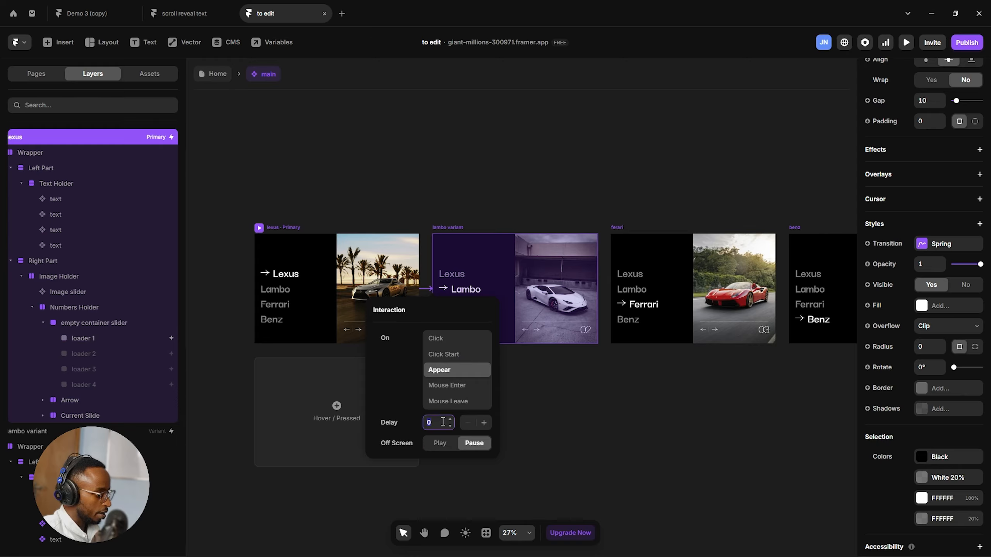
key("Return")
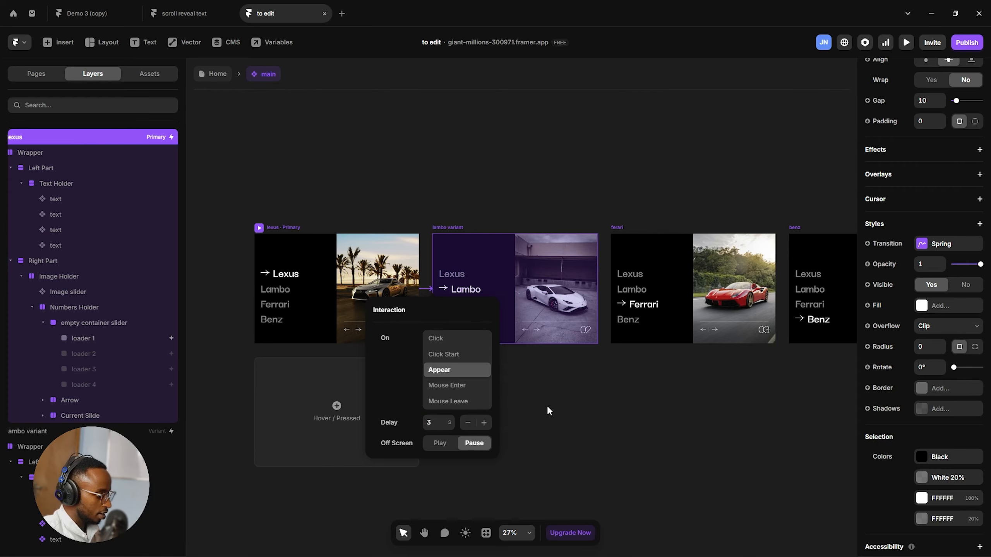
left_click(554, 406)
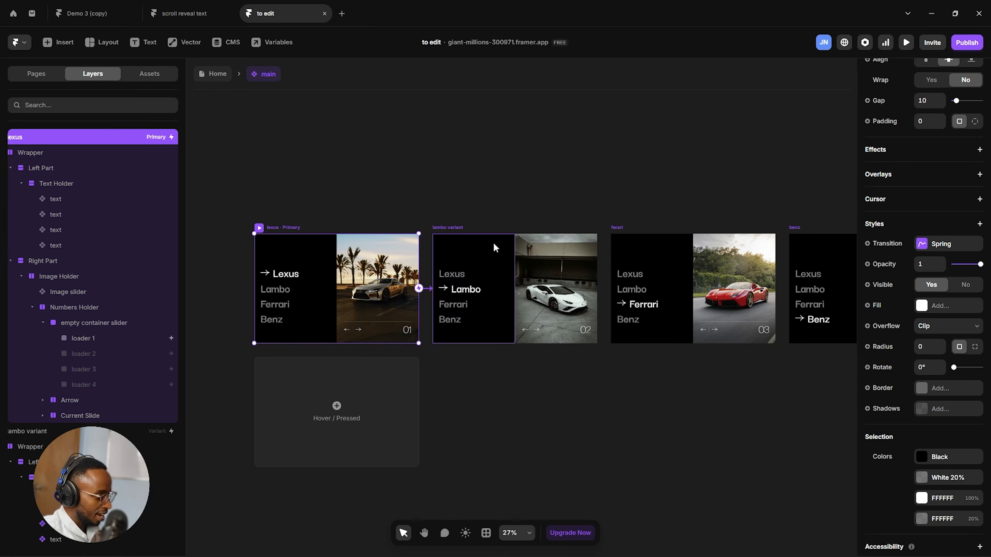
Connect the lambo variant to the ferari variant with an Appear interaction.
left_click(457, 227)
left_click_drag(597, 289, 641, 282)
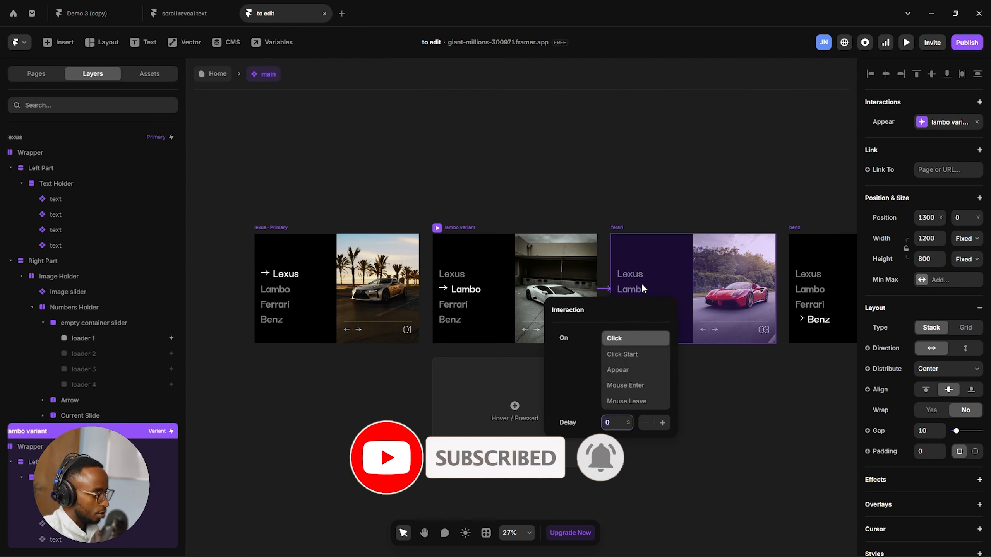
left_click(627, 374)
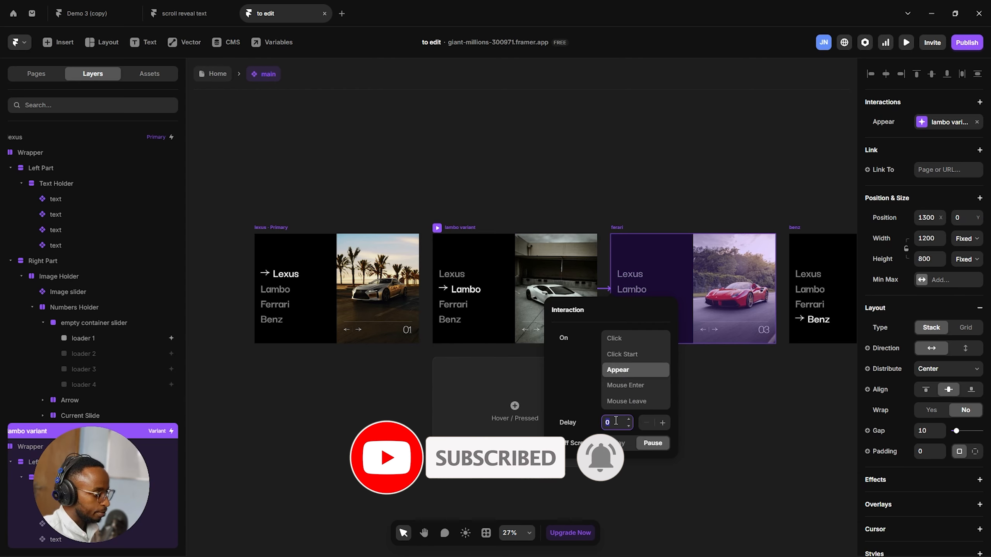
left_click(724, 423)
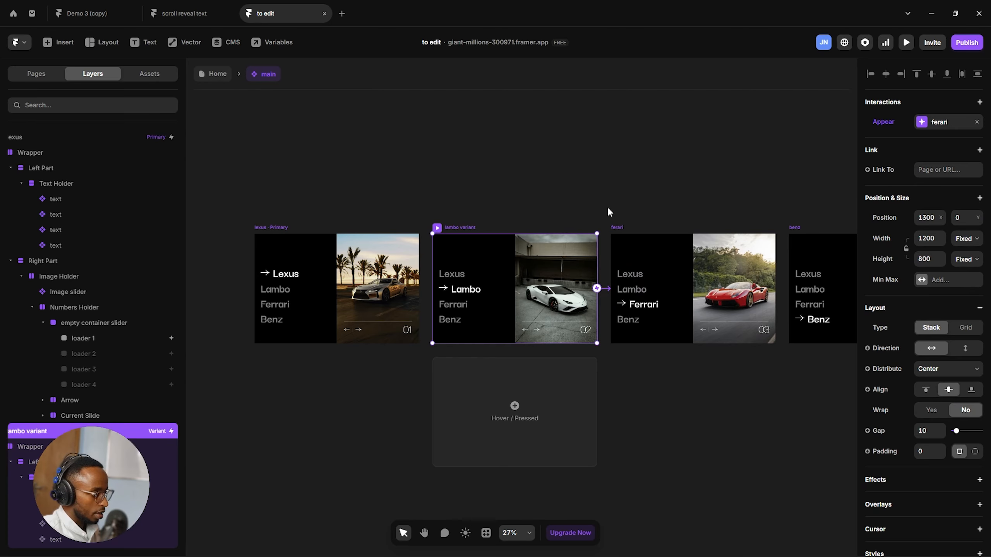
Connect the ferari variant to the benz variant with an Appear interaction.
scroll(607, 206, "right", 5)
left_click(445, 227)
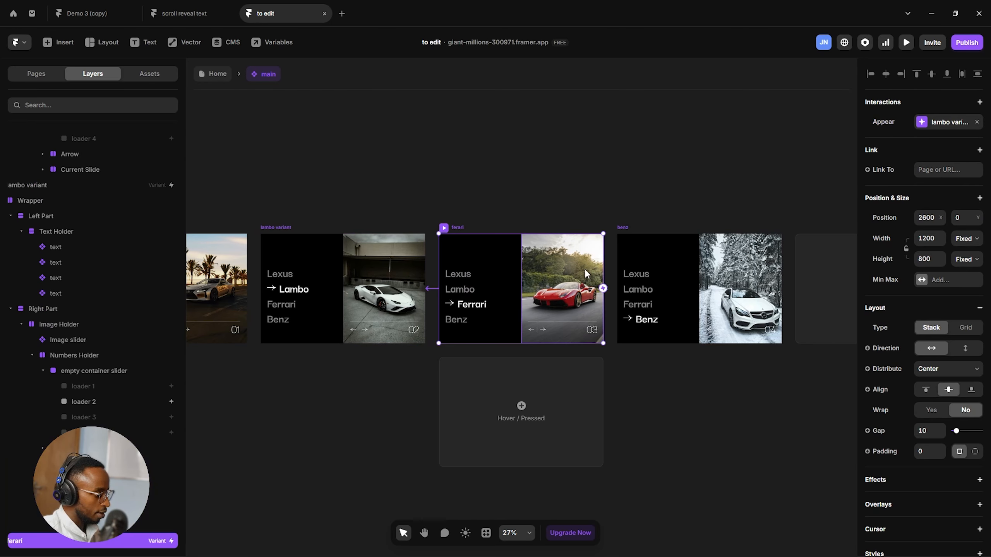
left_click_drag(608, 295, 655, 260)
left_click(638, 371)
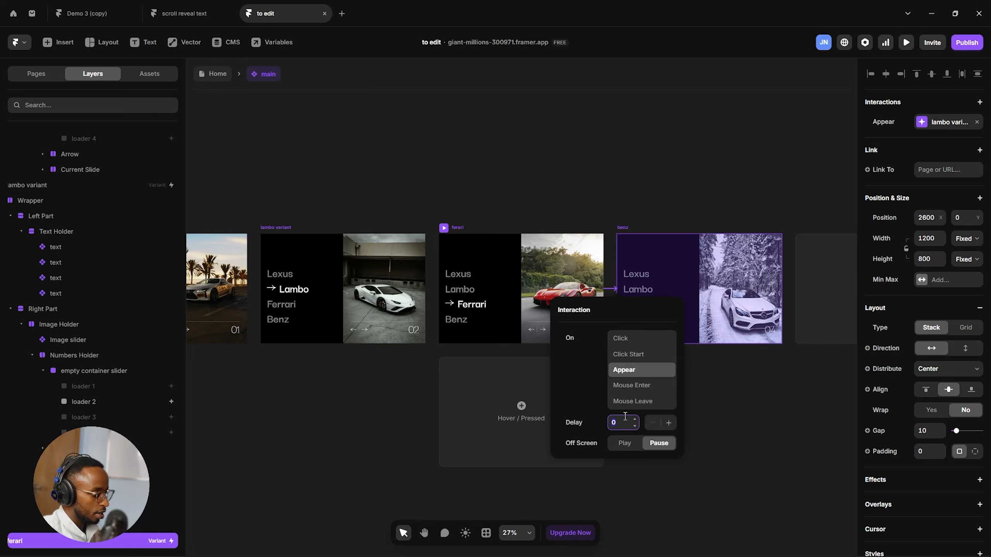
key("Return")
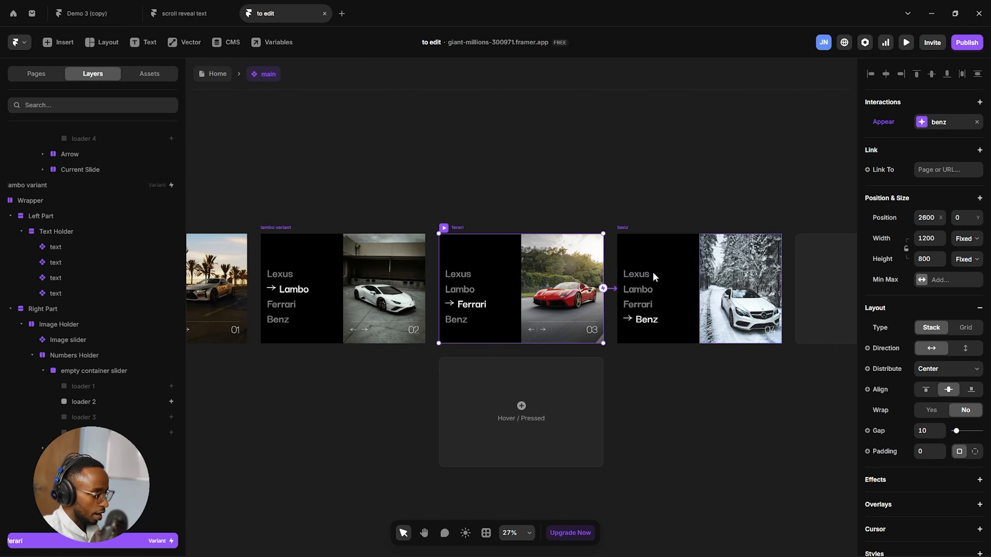
Connect the benz variant back to the lexus primary variant with an Appear interaction to close the loop.
scroll(631, 243, "down", 3)
left_click(628, 231)
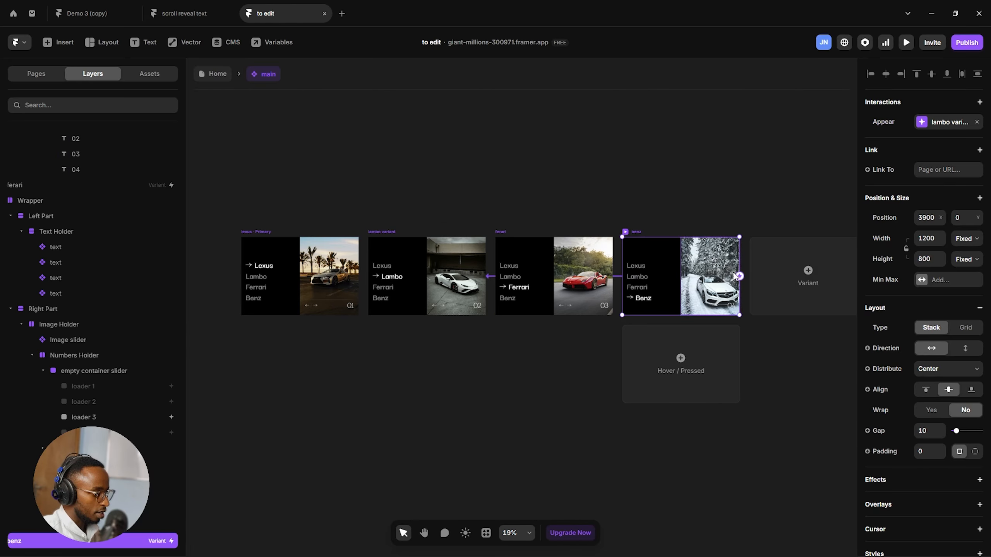
left_click_drag(476, 166, 324, 259)
left_click(365, 359)
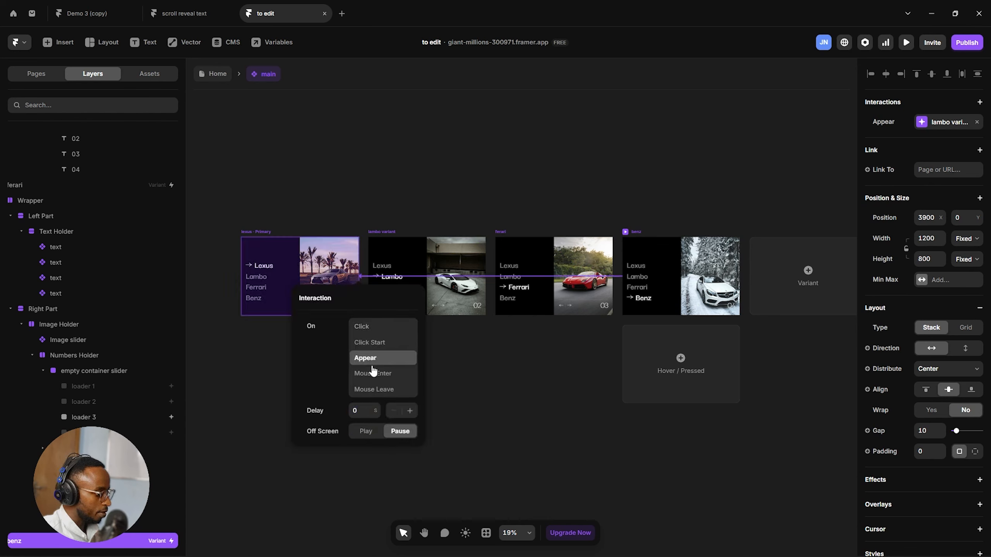
left_click(501, 402)
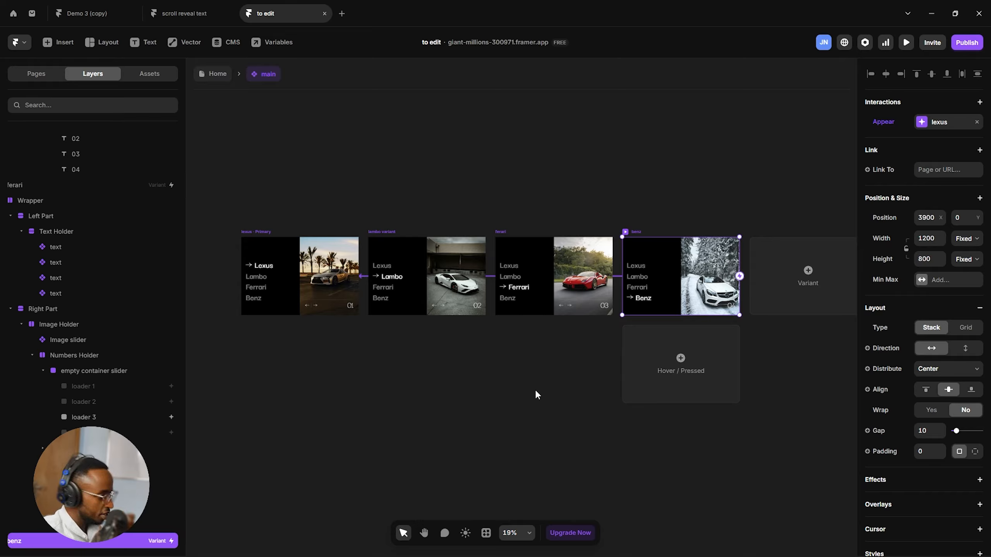
left_click(535, 379)
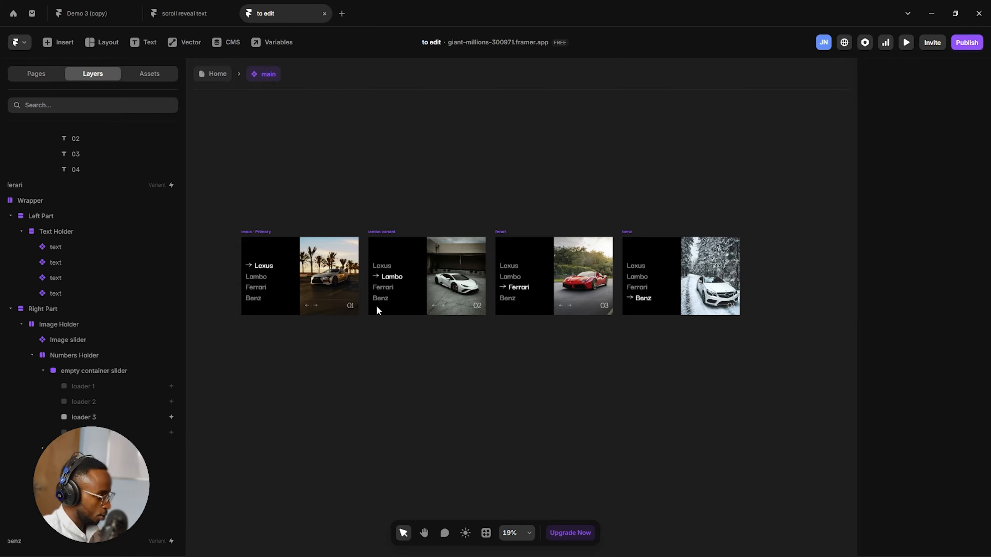
Preview the main component from the lexus variant to check the automatic slide changes, and return to the canvas.
left_click(258, 232)
key("ctrl+p")
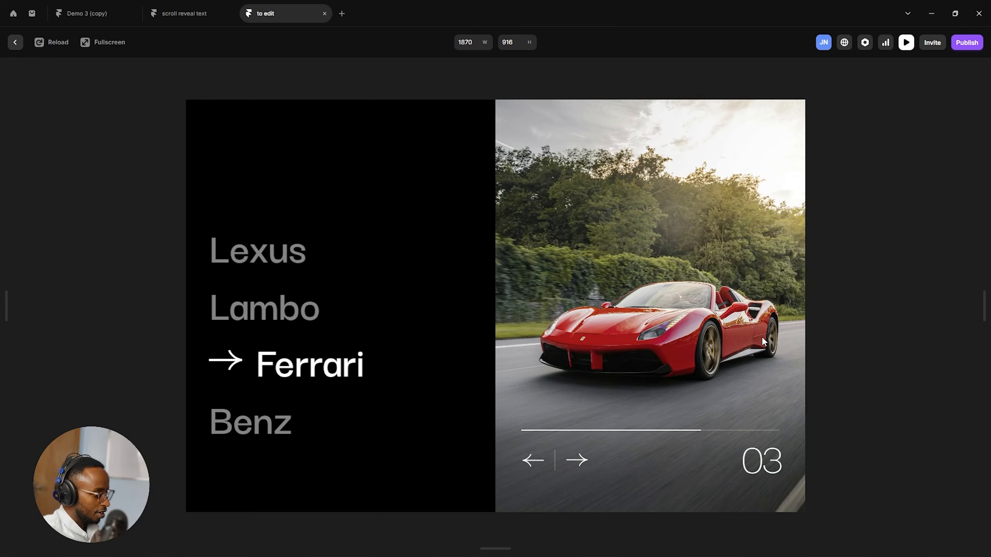
left_click(15, 42)
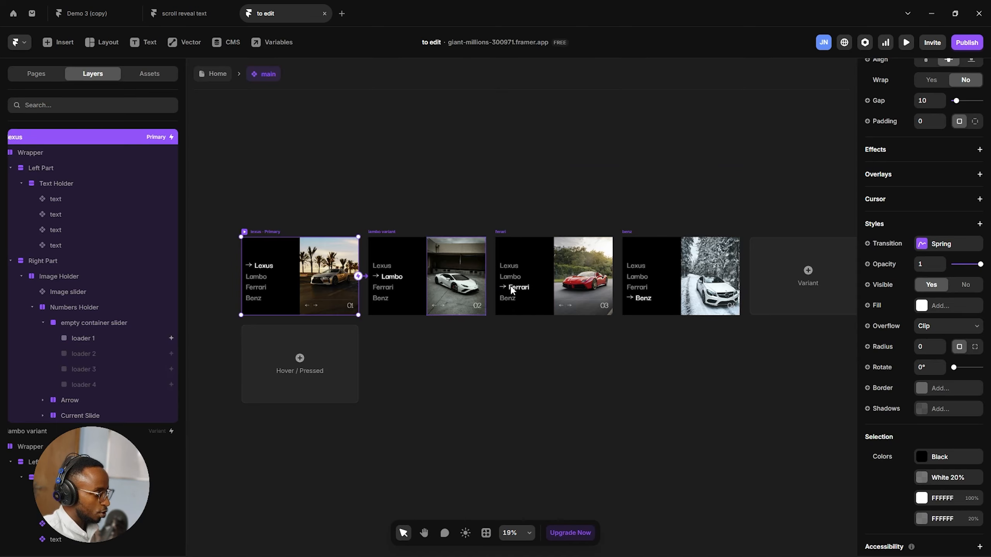
Open the nested Image slider component from the lexus variant and go through its image variants up to image 4.
double_click(338, 267)
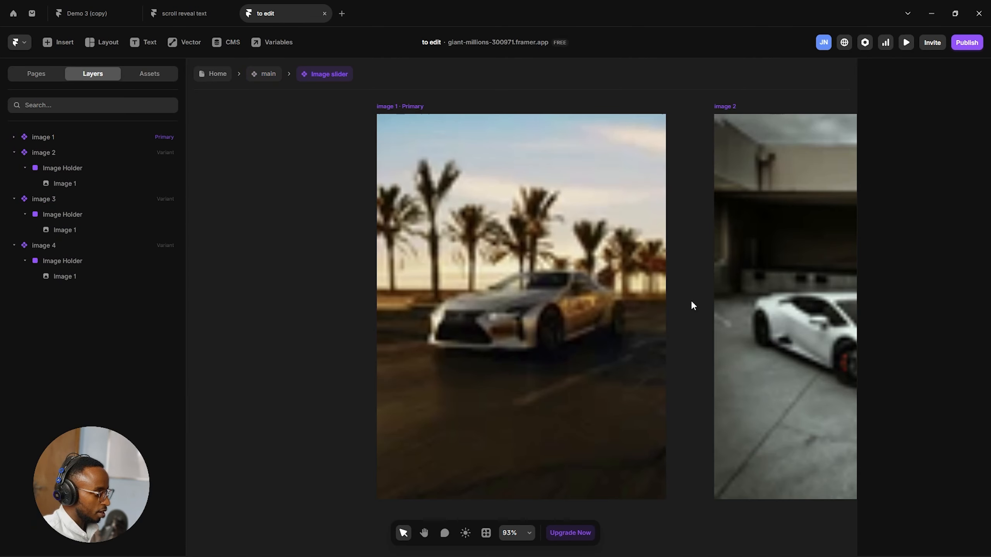
scroll(580, 268, "right", 3)
scroll(579, 270, "down", 5)
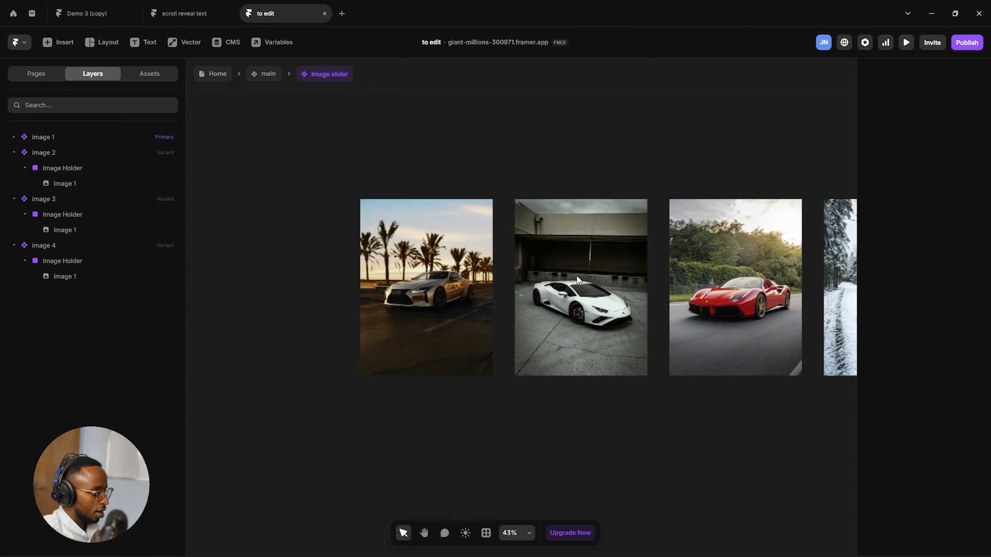
scroll(634, 304, "right", 2)
scroll(535, 262, "right", 2)
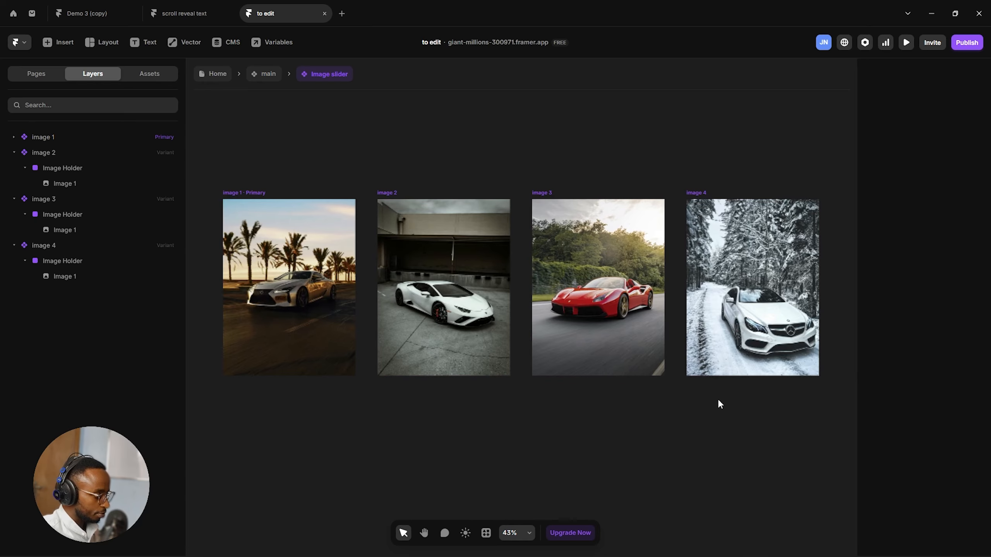
left_click(270, 191)
left_click(389, 199)
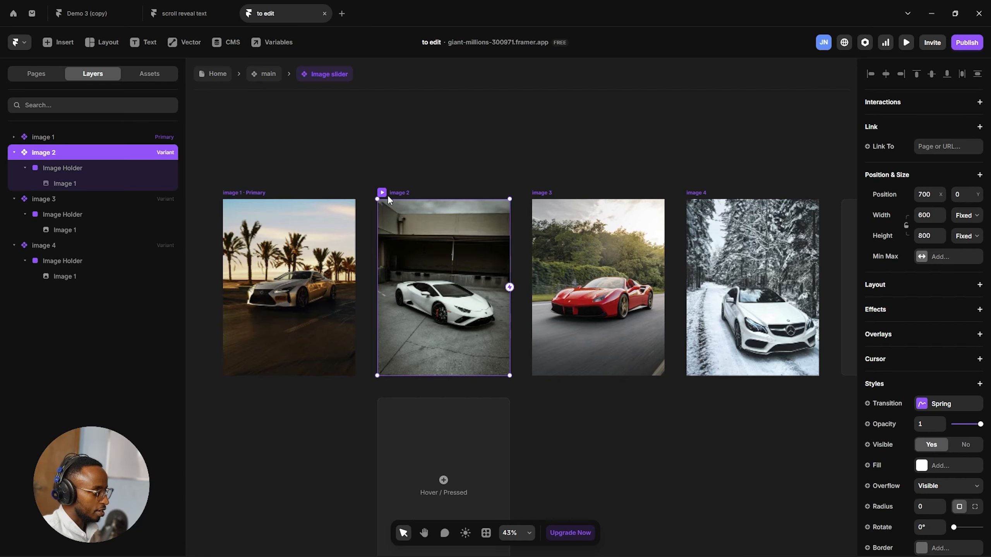
left_click(546, 193)
left_click(697, 192)
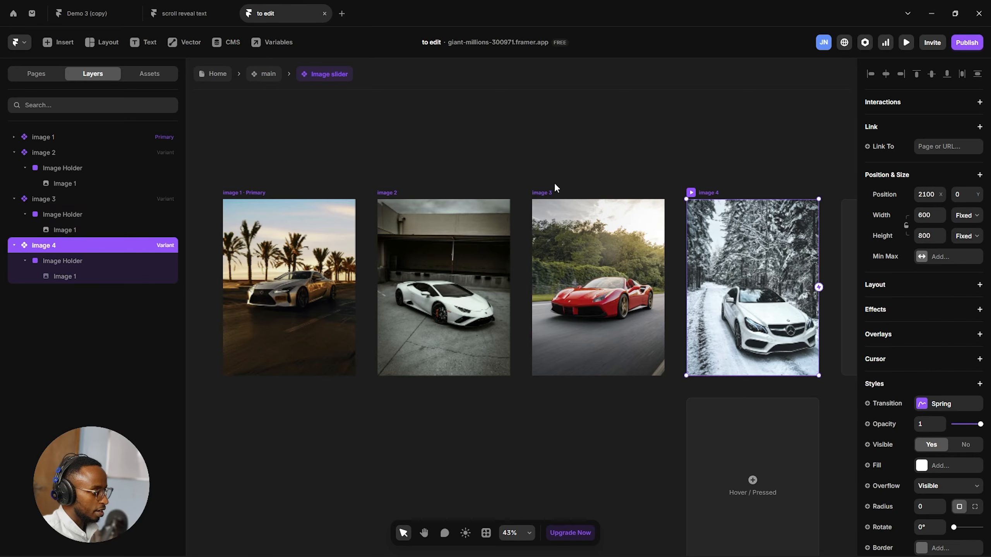
Edit the image 4 variant's Spring transition, entering a time of 1 and switching the transition type to Instant.
right_click(948, 407)
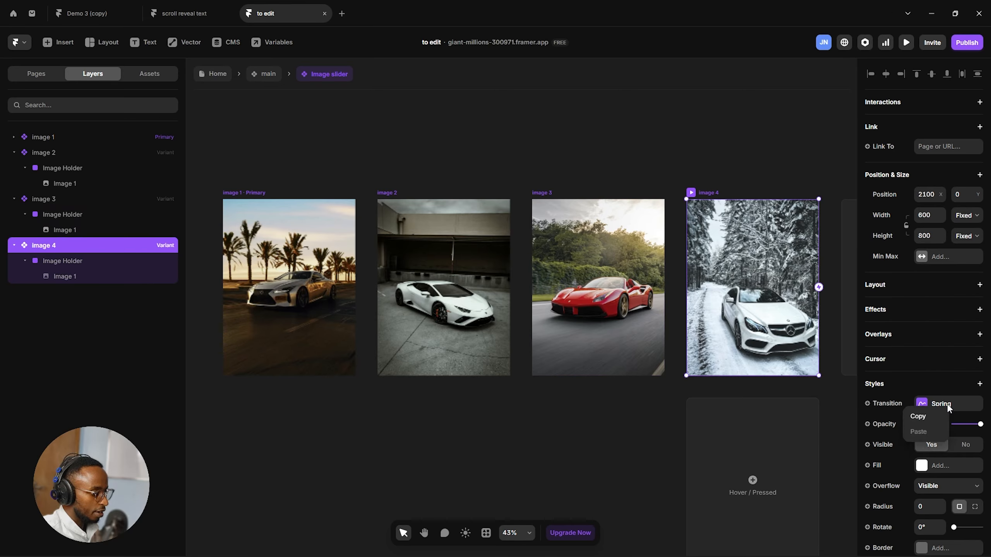
right_click(955, 407)
right_click(957, 406)
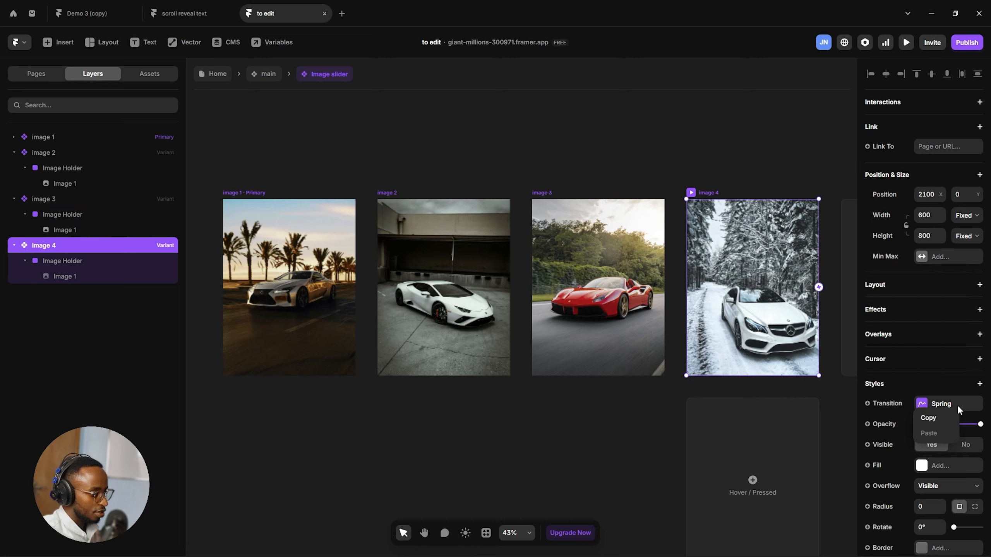
left_click(957, 406)
right_click(940, 406)
left_click(940, 406)
left_click(940, 406)
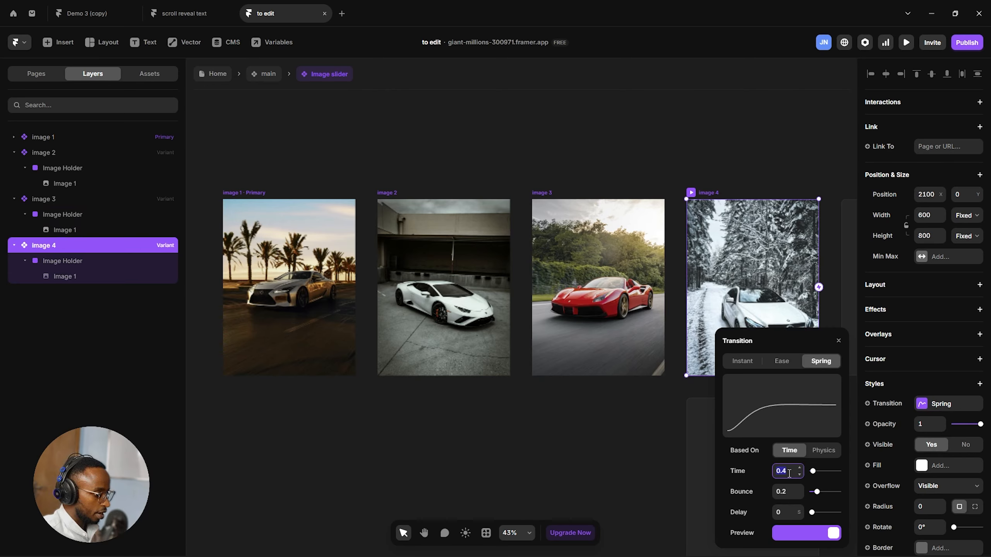
type("1")
left_click(748, 363)
left_click(556, 401)
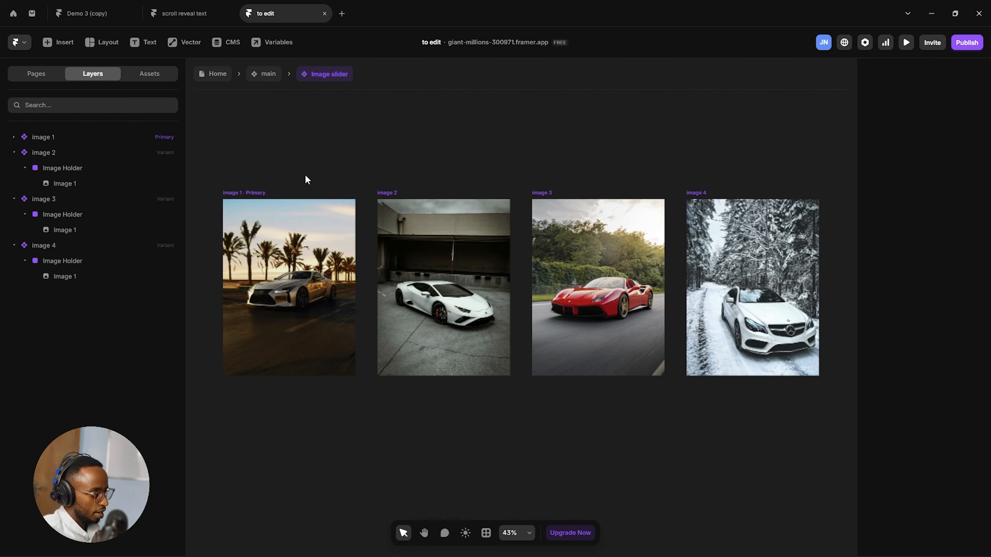
Return to the main component, preview it from the lexus variant to check the image changes, and close the preview.
left_click(265, 77)
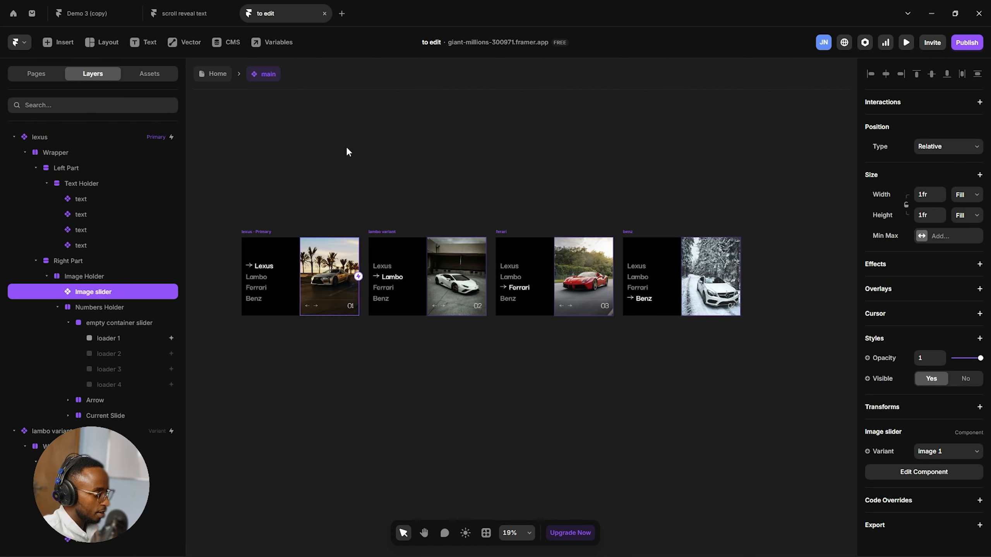
left_click(258, 231)
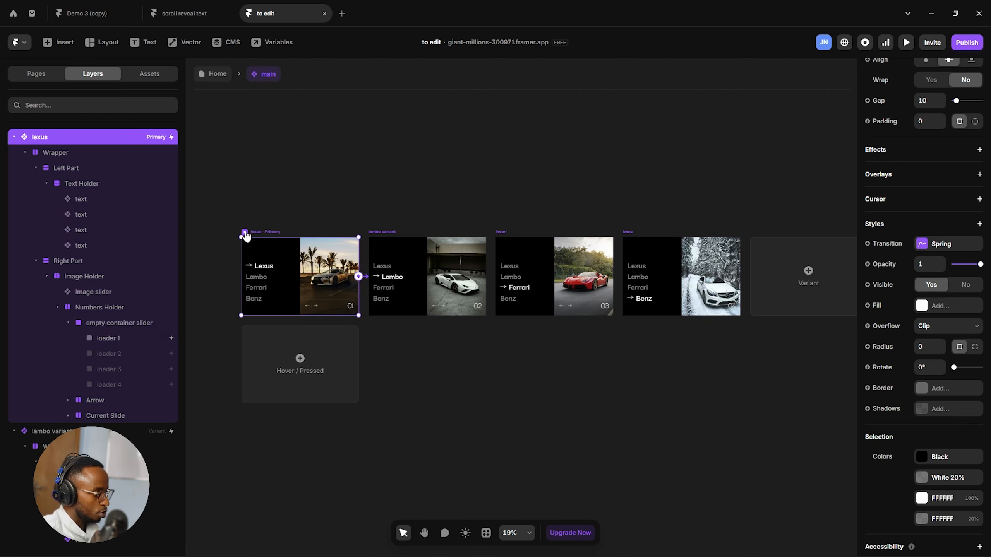
key("ctrl+p")
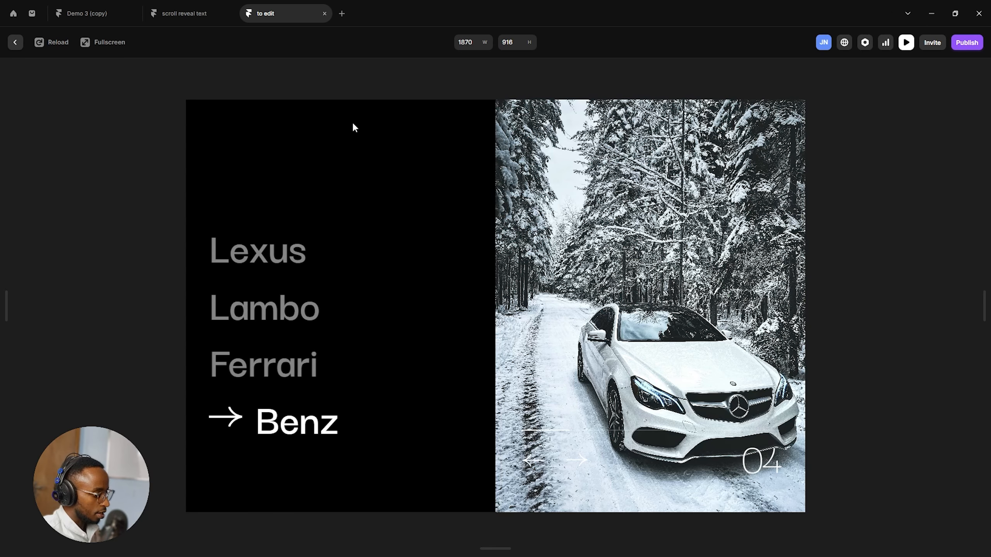
left_click(16, 43)
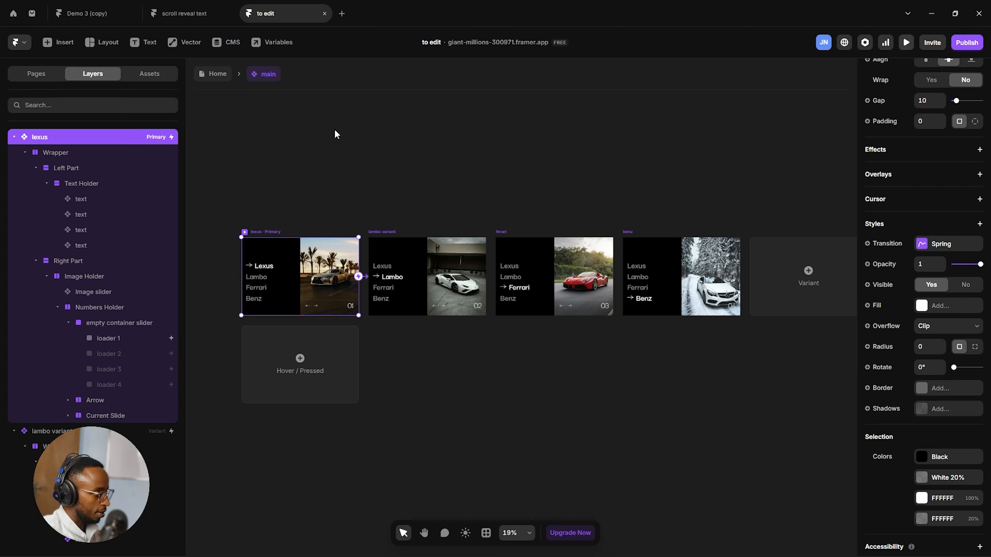
Go back to the Home page, preview its Desktop breakpoint in full screen, and return to the canvas.
left_click(217, 75)
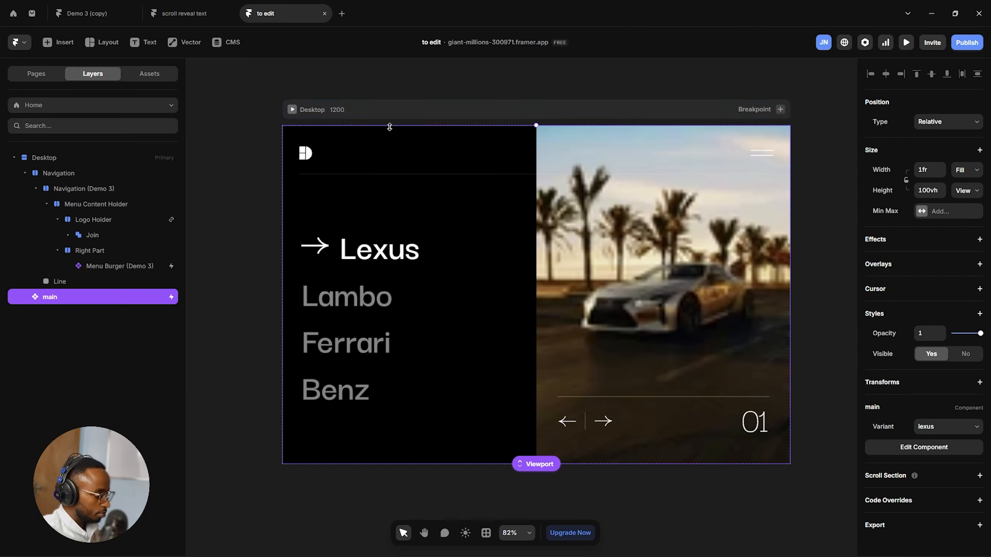
left_click(243, 156)
left_click(292, 112)
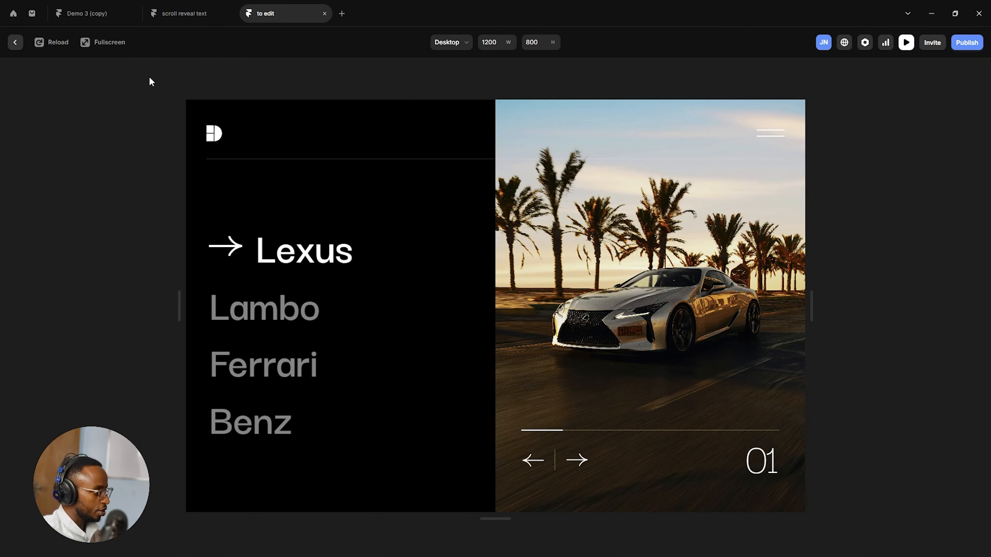
left_click(113, 43)
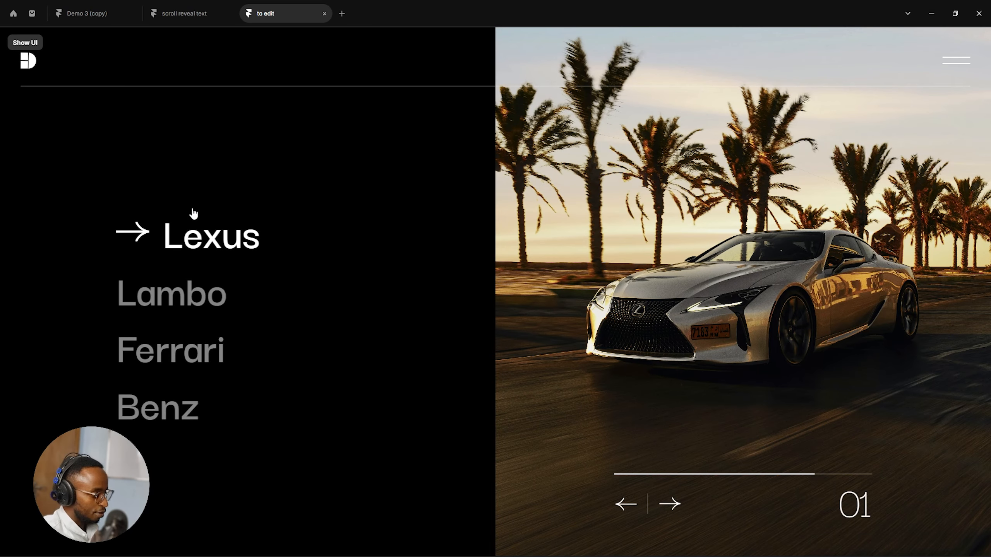
left_click(16, 45)
left_click(15, 43)
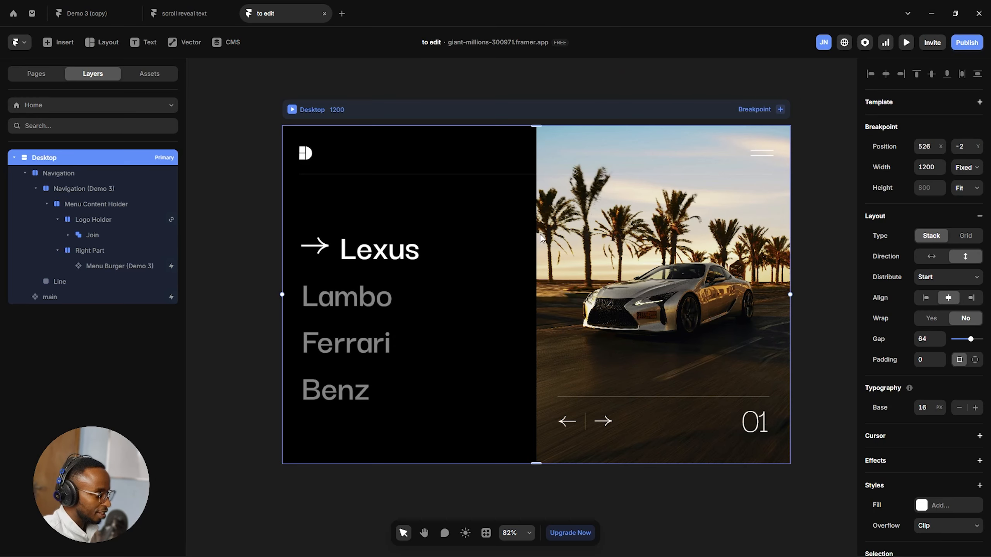
Open the main component from the Home page and connect the lexus variant's Lexus text to that same variant on Click.
left_click(370, 257)
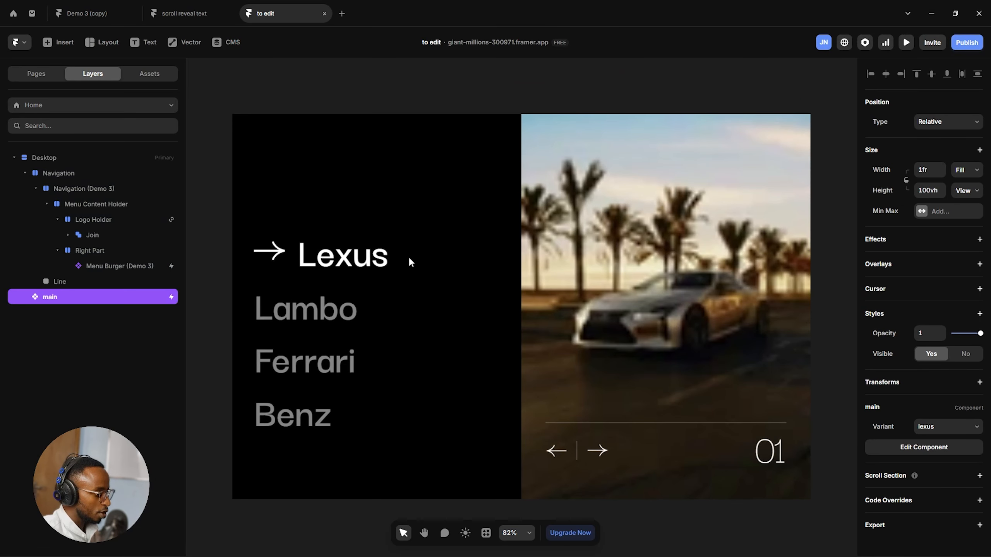
double_click(342, 261)
left_click(340, 262)
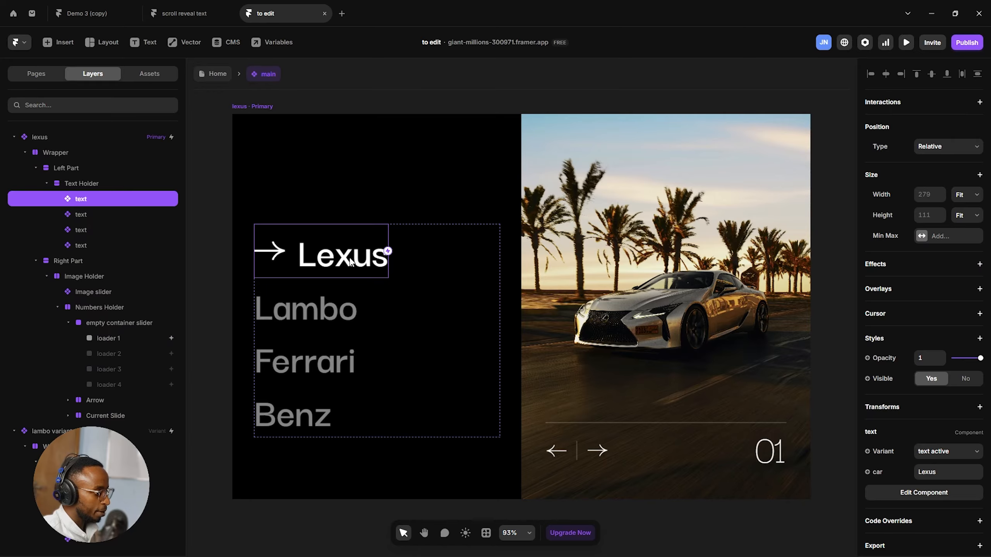
scroll(350, 262, "down", 4)
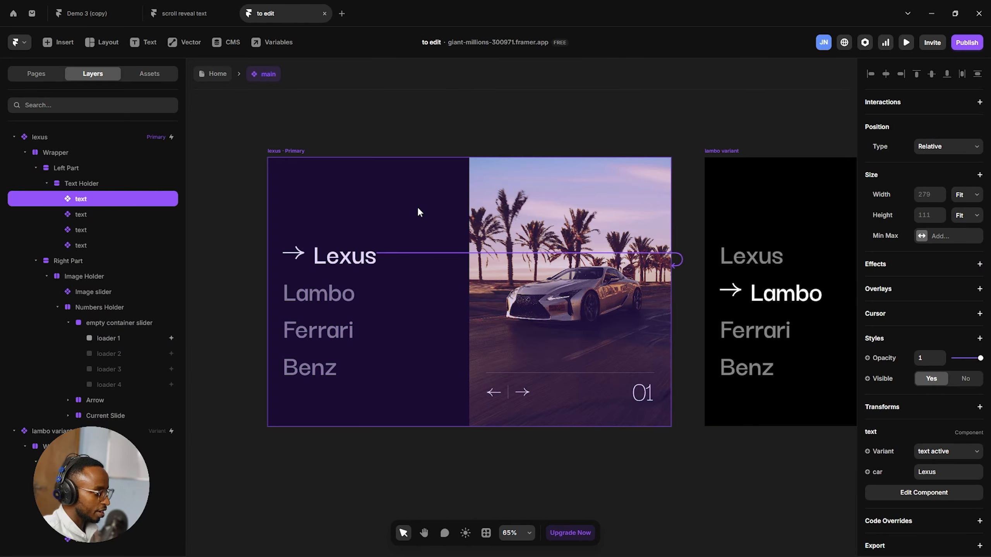
left_click_drag(649, 221, 665, 283)
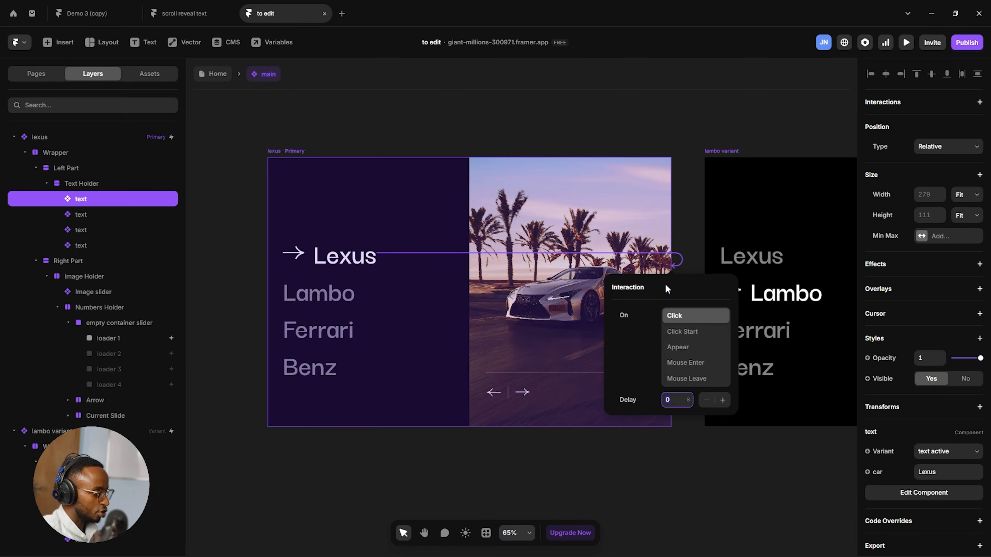
left_click(691, 321)
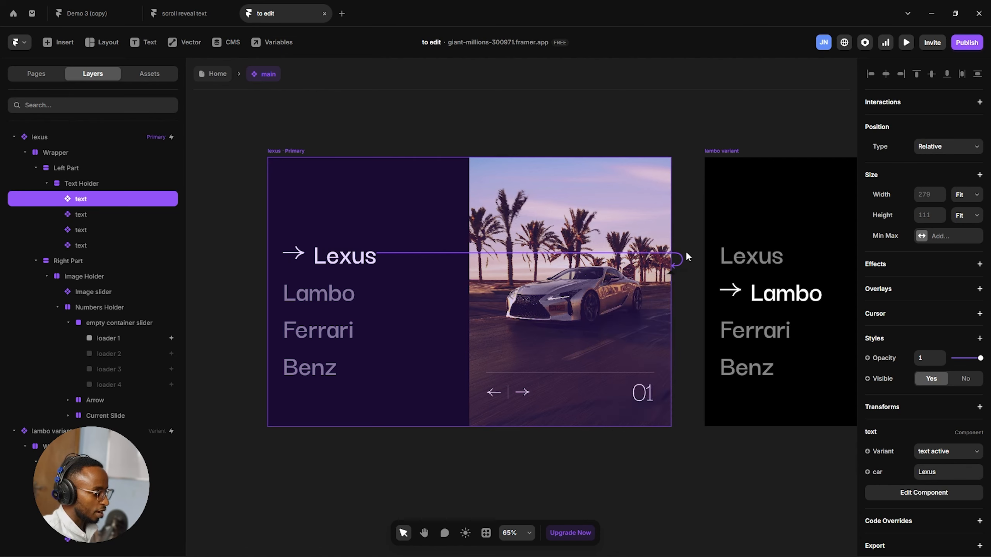
Connect the Lambo text in the lexus variant to the lambo variant with a Click interaction.
scroll(677, 250, "right", 3)
scroll(367, 284, "down", 4)
left_click(298, 290)
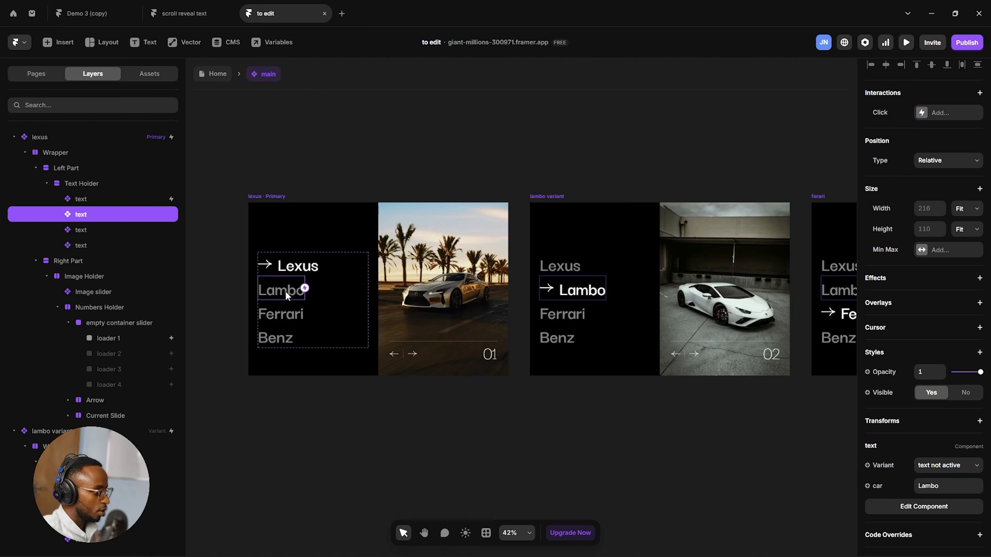
left_click_drag(304, 288, 563, 246)
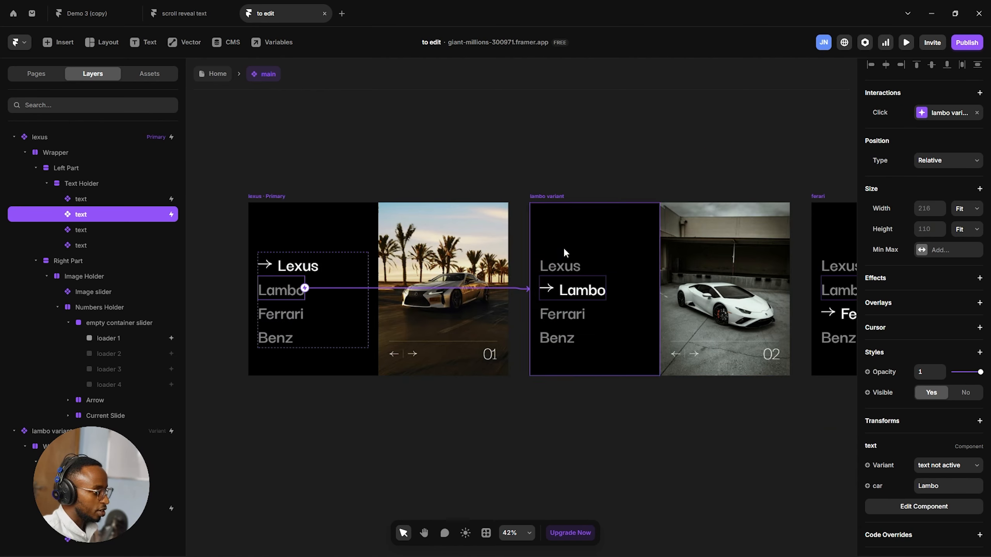
Connect the Ferrari text in the lexus variant to the ferari variant with a Click interaction.
left_click(293, 312)
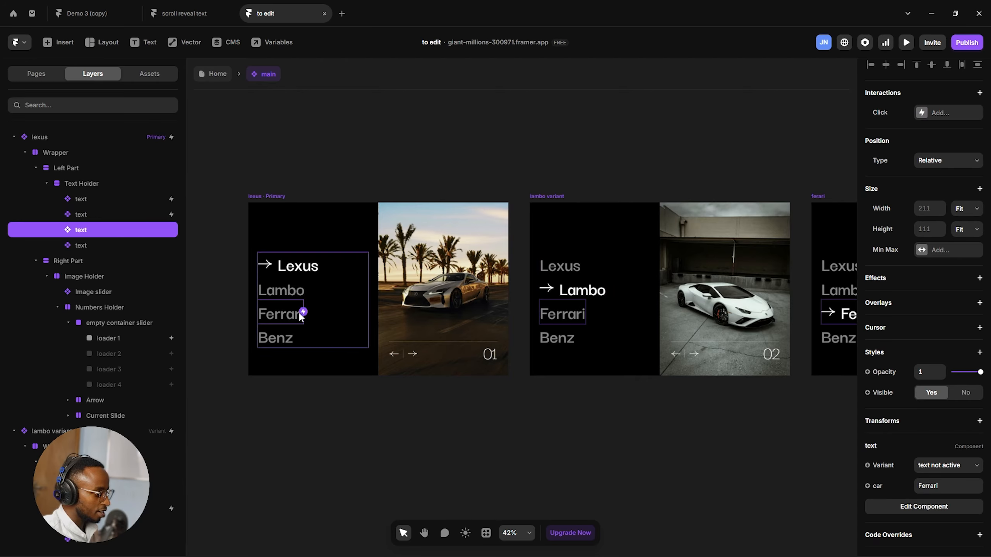
scroll(295, 315, "up", 5)
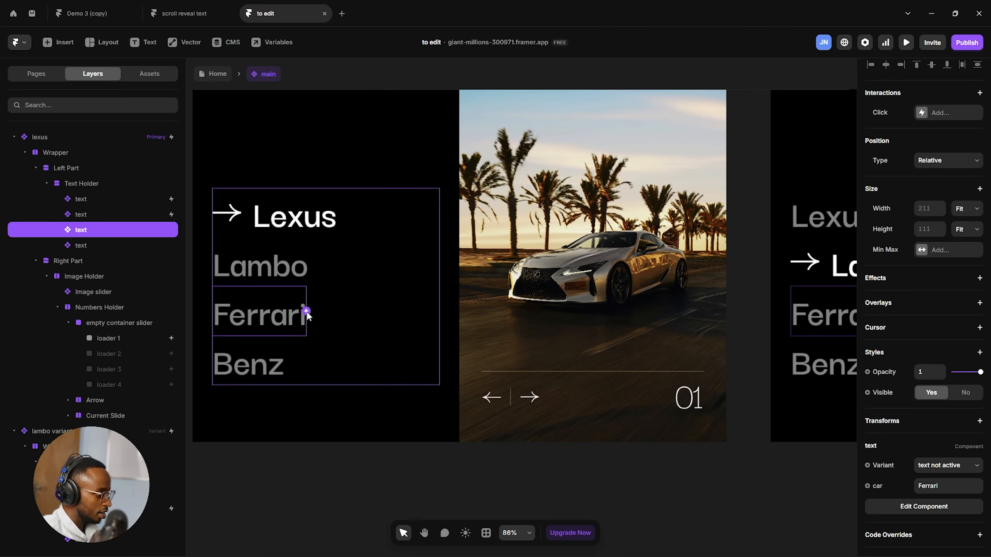
left_click_drag(306, 312, 322, 276)
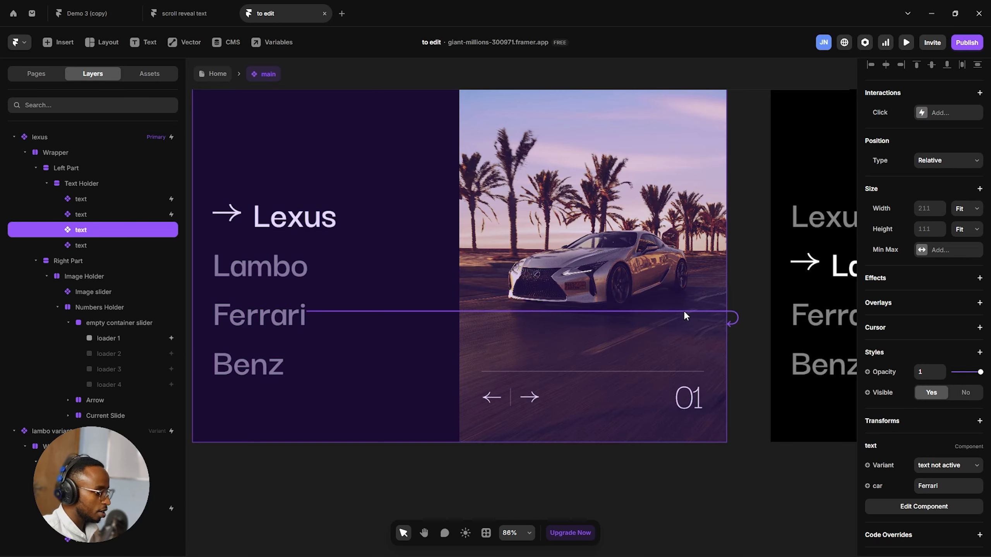
scroll(686, 313, "down", 3)
mouse_move(686, 313)
left_mouse_down()
mouse_move(604, 331)
mouse_move(766, 272)
mouse_move(508, 276)
mouse_move(712, 278)
mouse_move(731, 311)
left_mouse_up()
scroll(641, 351, "down", 3)
scroll(511, 276, "right", 2)
scroll(515, 275, "right", 2)
scroll(514, 278, "right", 2)
Connect the Benz text in the lexus variant to the benz variant with a Click interaction and check the link.
left_click(238, 351)
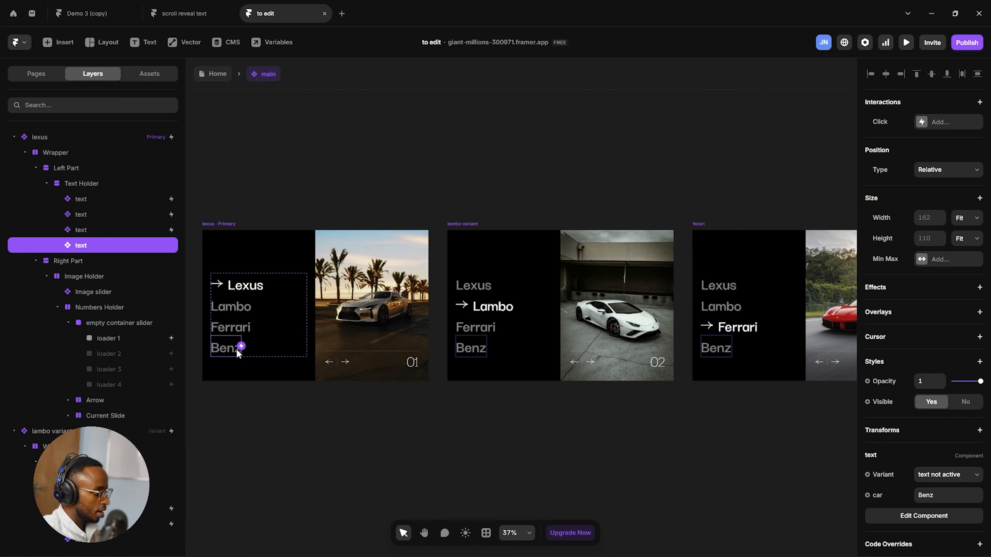
left_click_drag(240, 347, 777, 322)
scroll(676, 236, "right", 2)
scroll(687, 245, "right", 3)
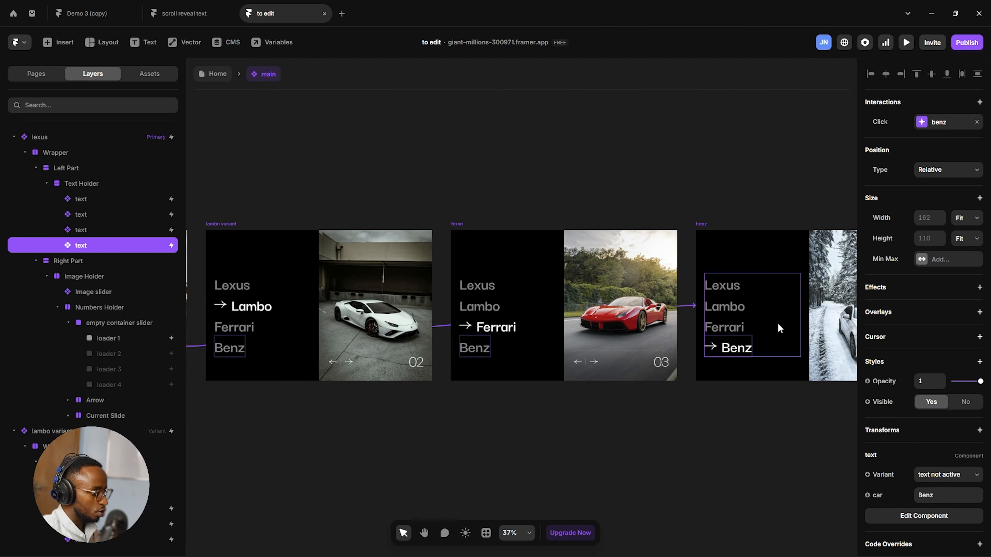
left_click(749, 247)
left_click(657, 137)
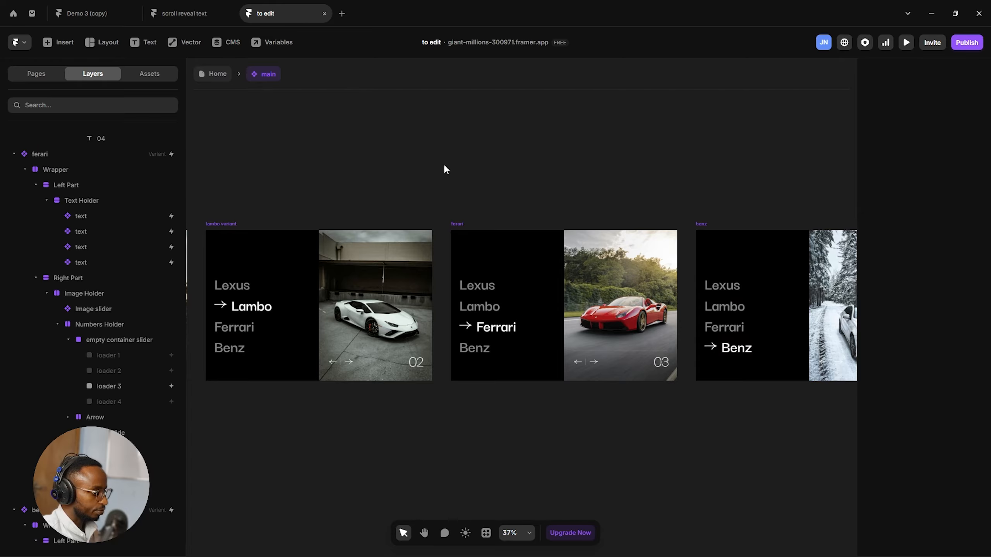
scroll(361, 259, "down", 4)
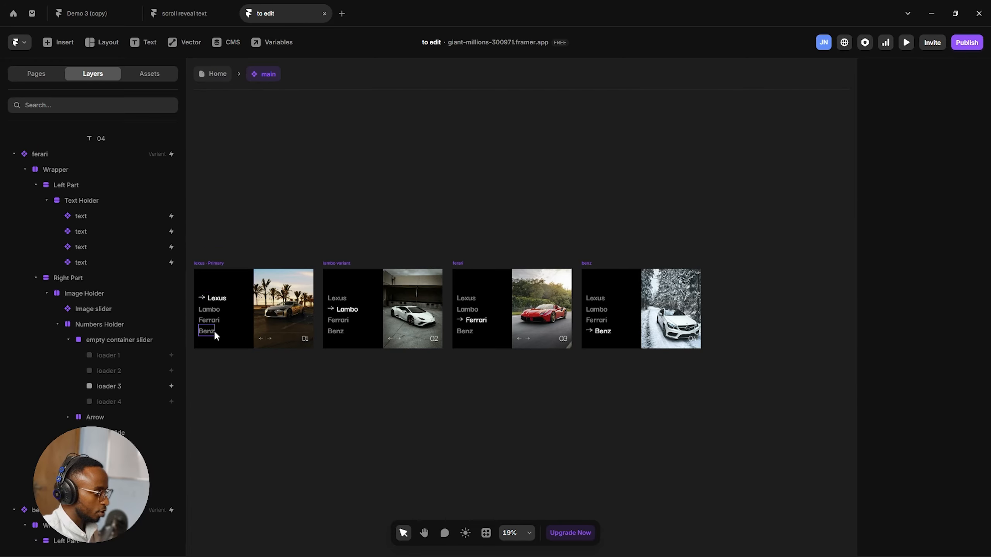
left_click(211, 330)
left_click(209, 330)
left_click(620, 216)
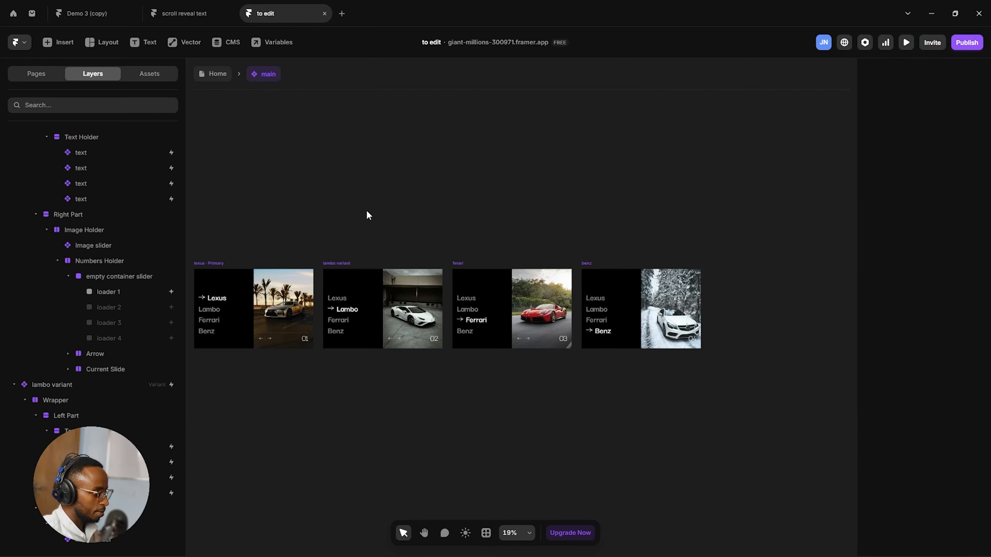
Return to the Home page, preview it in full screen, test the Lexus name as a switch, and close the preview.
left_click(211, 80)
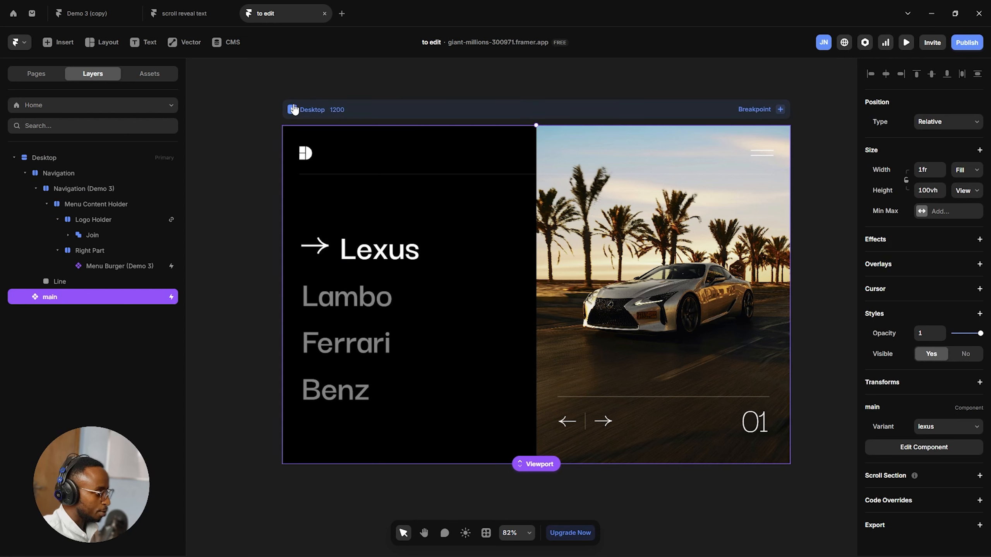
key("ctrl+p")
left_click(104, 43)
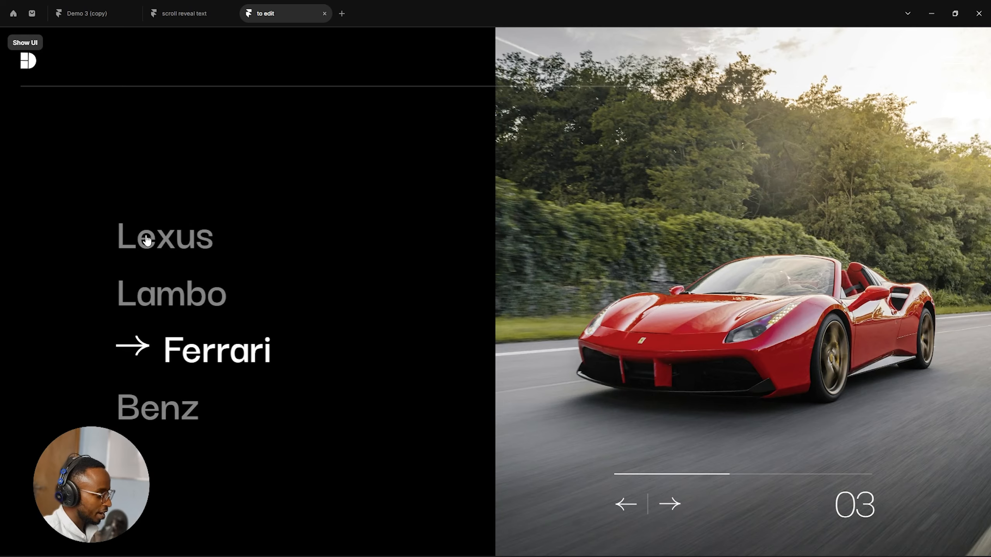
left_click(147, 239)
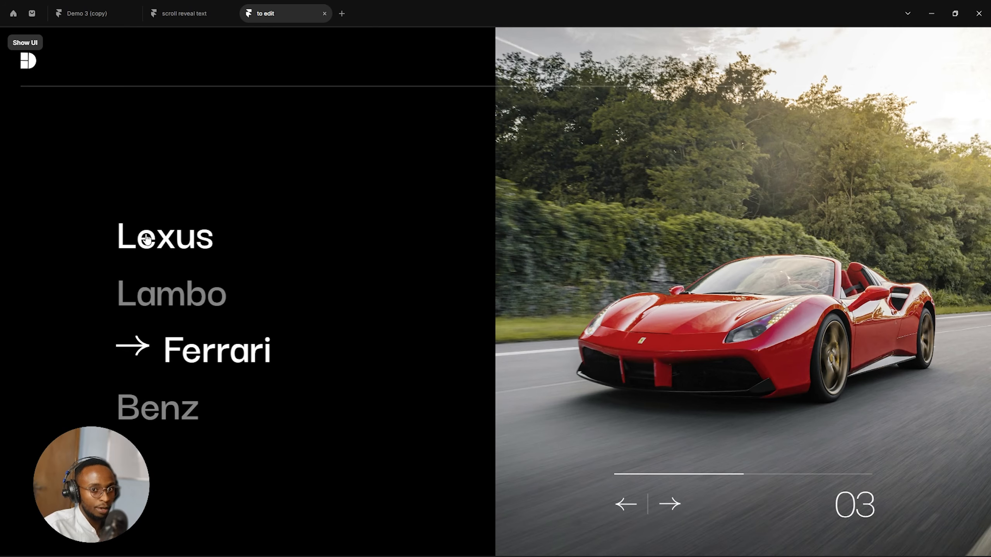
left_click(34, 55)
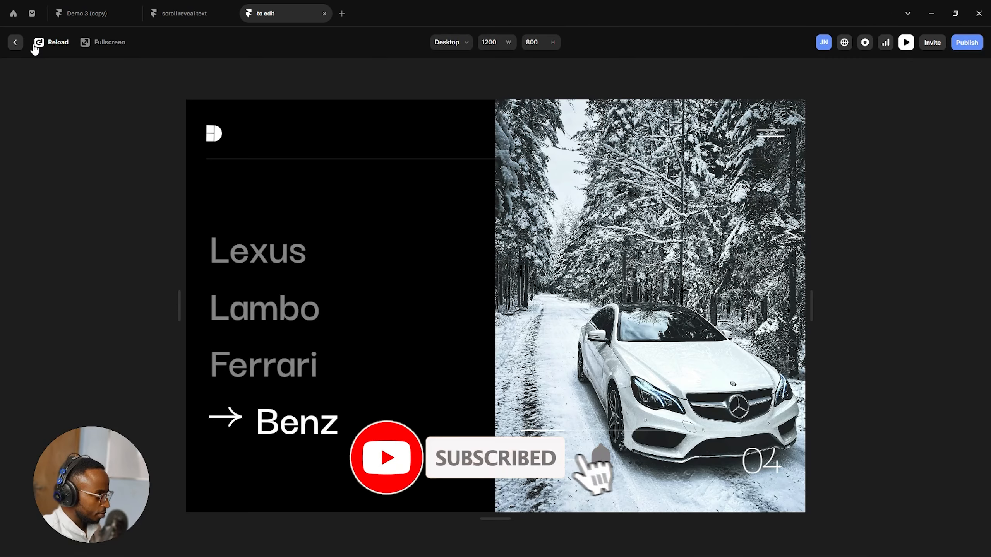
left_click(18, 43)
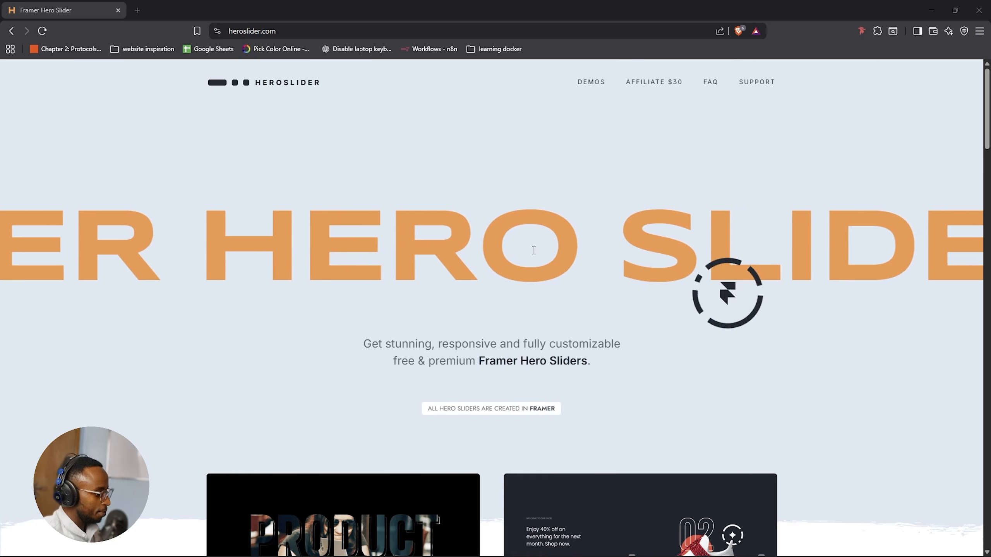
Switch to the browser showing heroslider.com, browse its slider demos and open the Colorful Animated Elements preview.
scroll(534, 250, "down", 6)
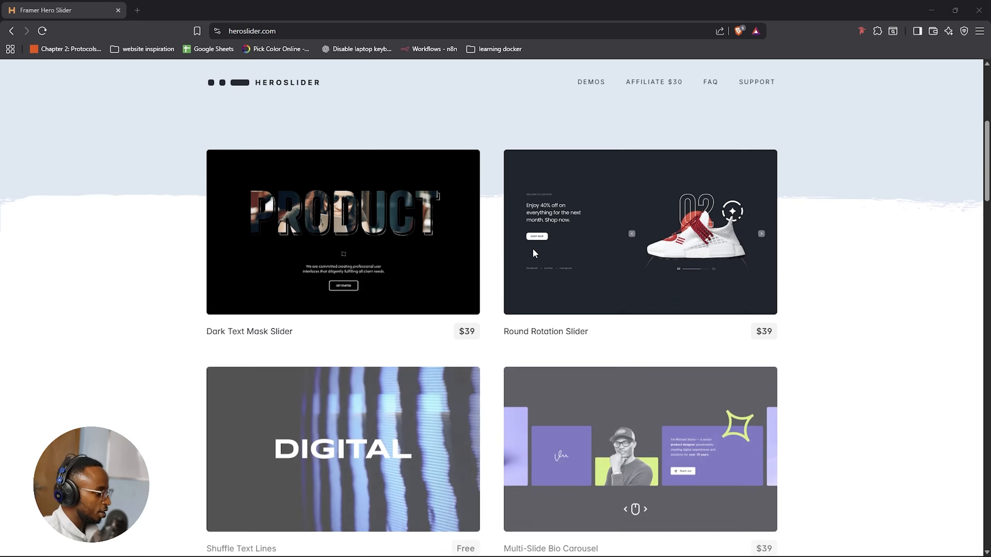
scroll(534, 251, "down", 10)
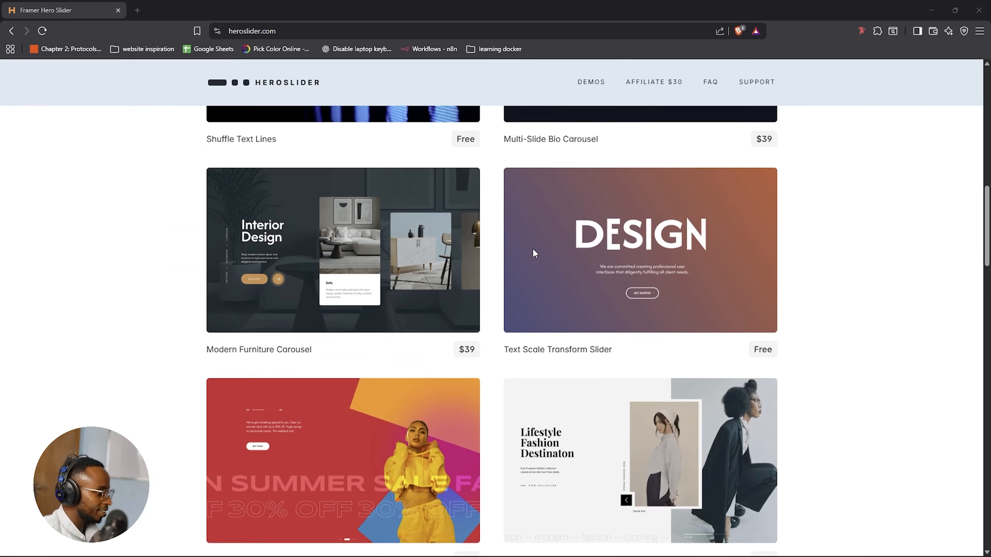
scroll(534, 253, "down", 1)
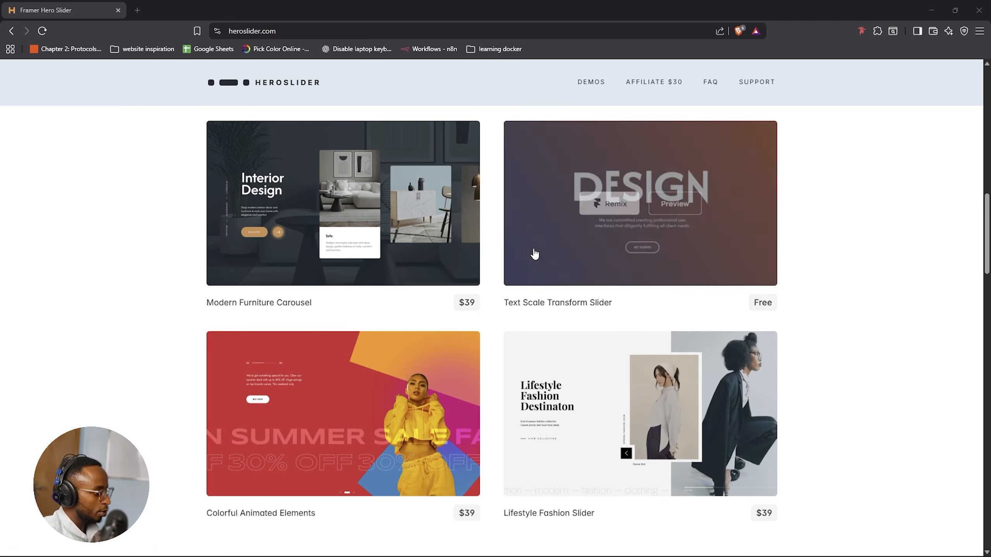
scroll(533, 251, "down", 5)
mouse_move(388, 253)
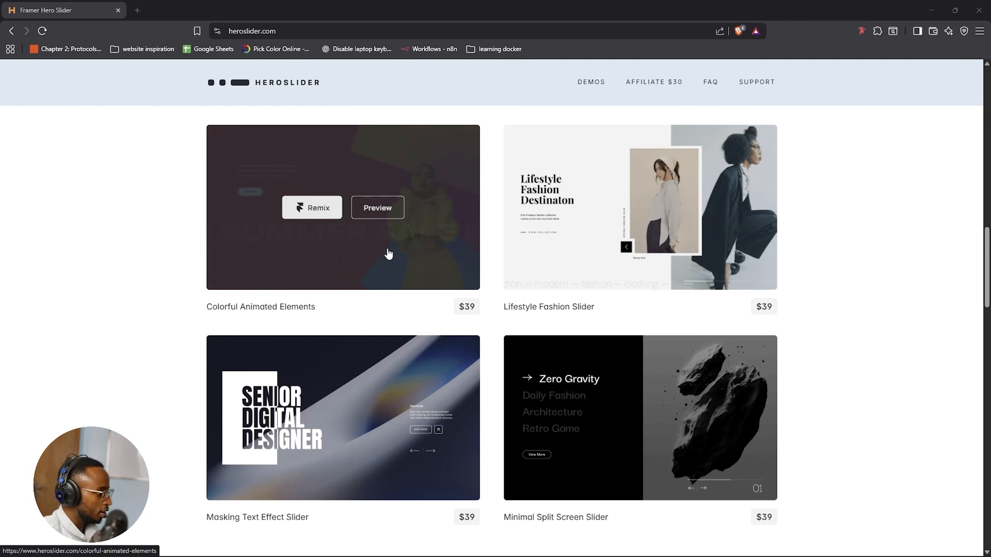
left_click(378, 208)
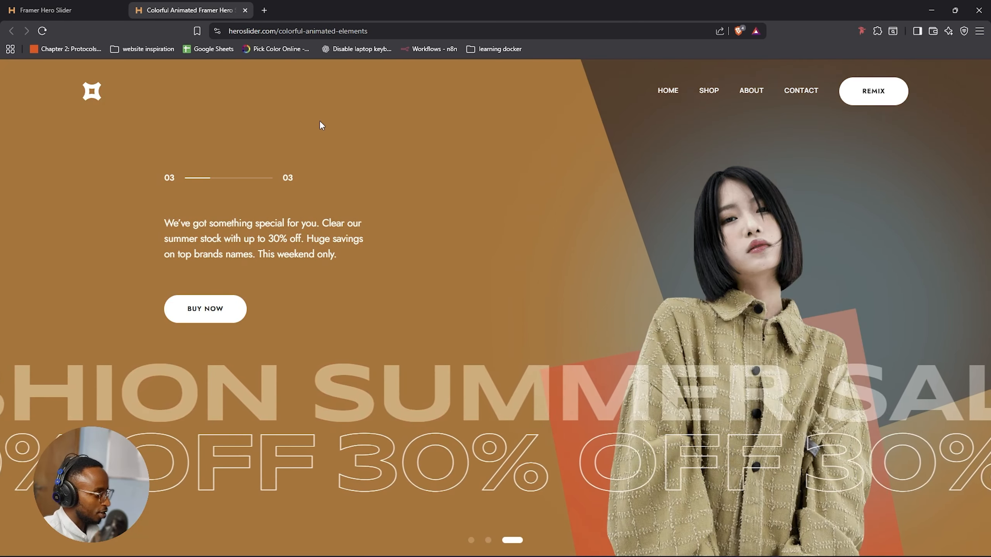
Go back to the Hero Slider listing, look through the other demos and open the Round Rotation Slider preview.
left_click(62, 11)
scroll(496, 288, "down", 5)
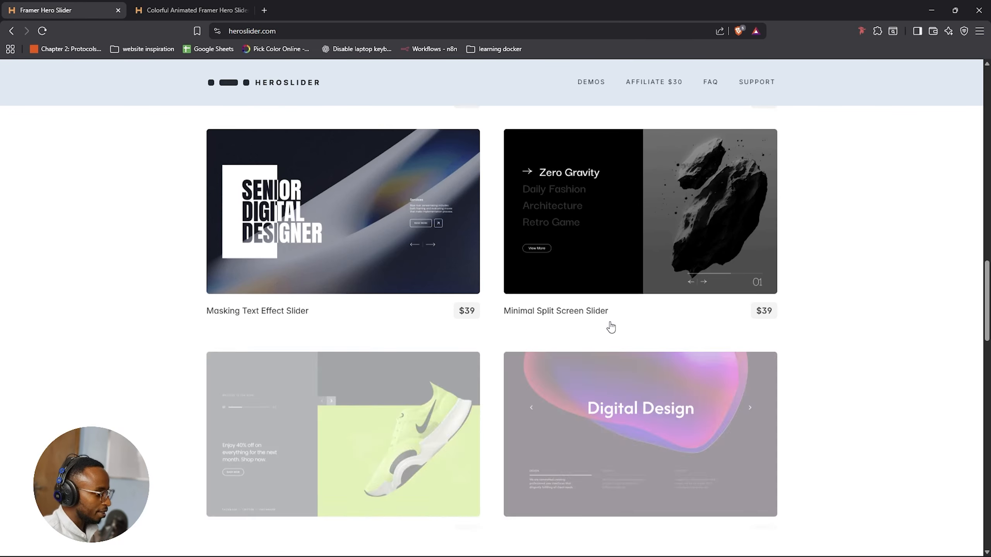
scroll(611, 327, "down", 5)
scroll(593, 323, "down", 5)
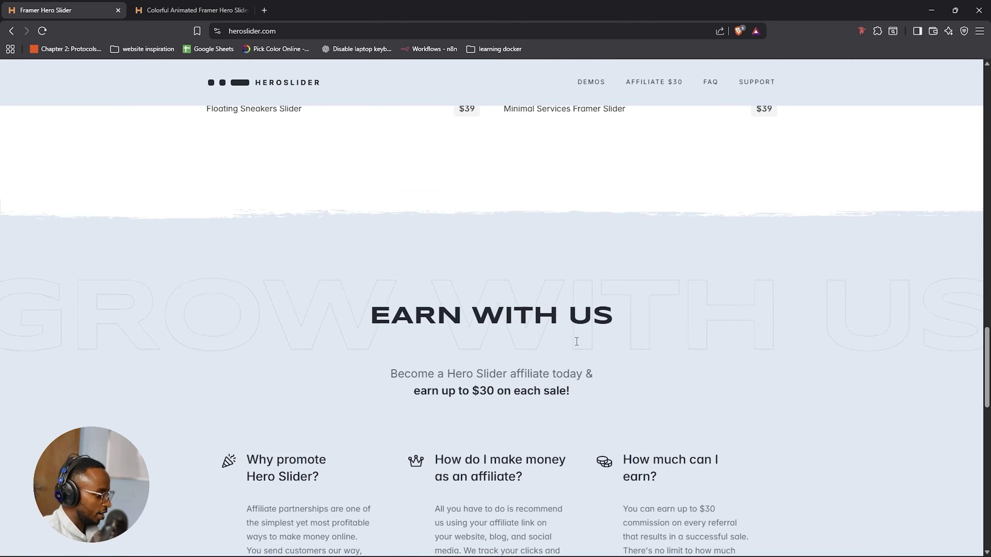
scroll(577, 341, "up", 10)
scroll(655, 367, "up", 4)
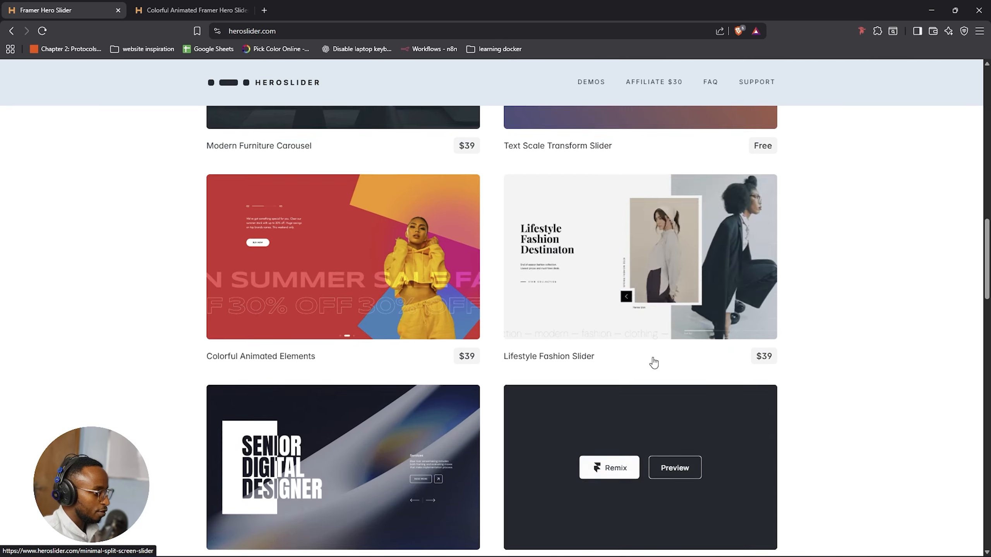
scroll(654, 363, "up", 10)
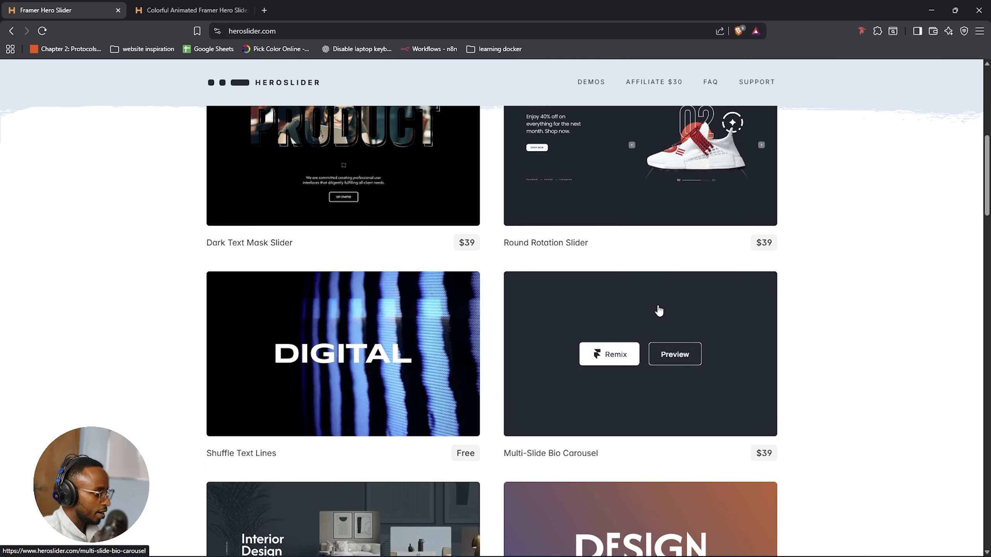
scroll(659, 312, "up", 3)
left_click(675, 350)
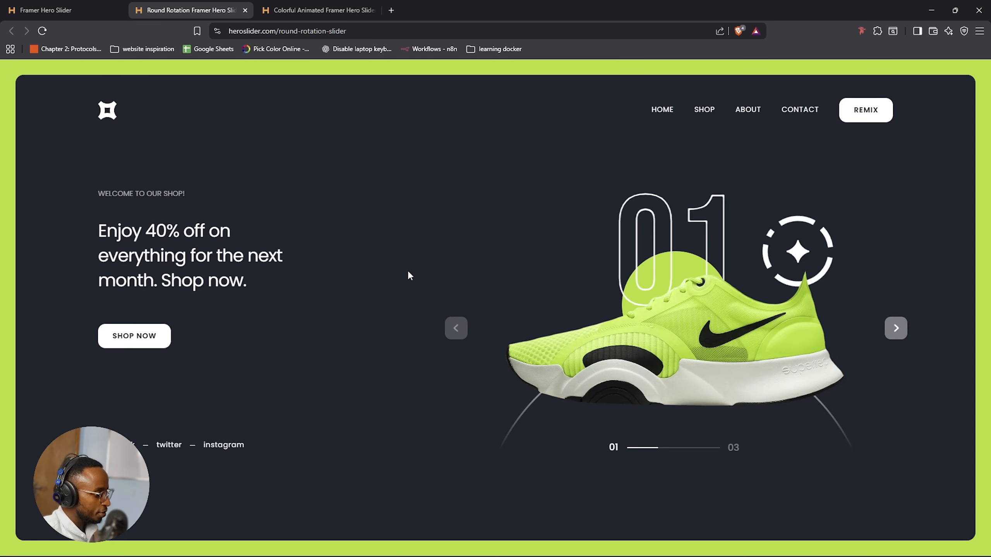
Advance the Round Rotation Slider two slides and go back one slide to examine its shoe transitions.
left_click(894, 329)
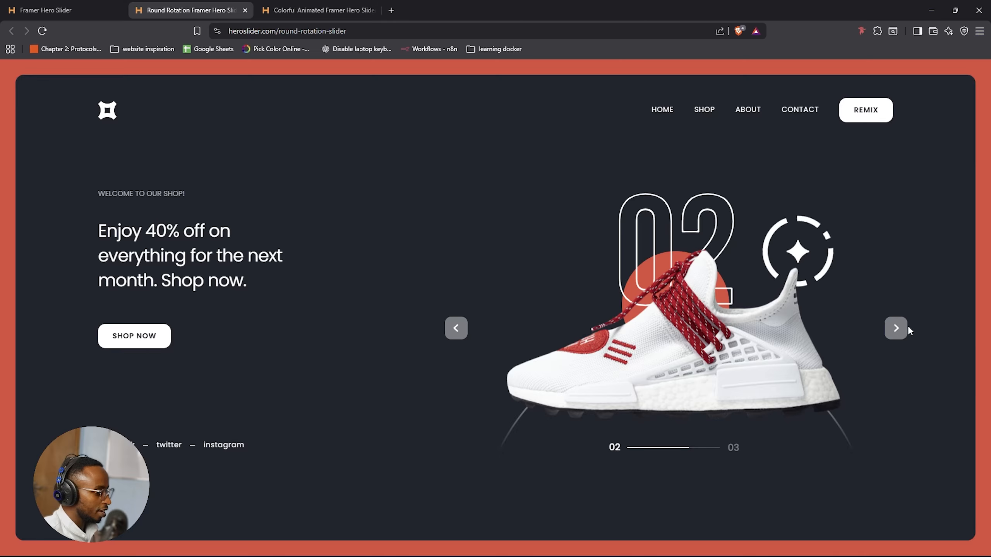
left_click(895, 330)
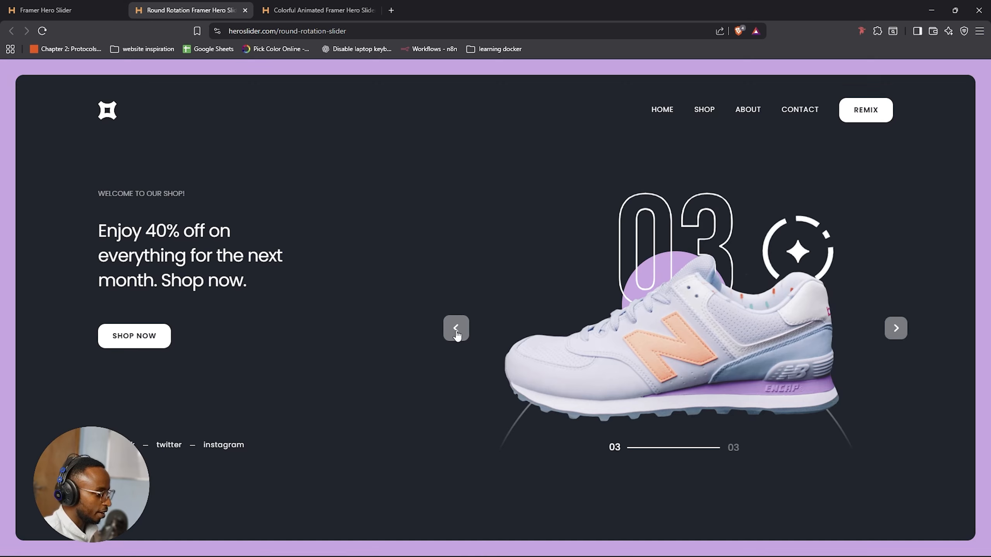
left_click(457, 332)
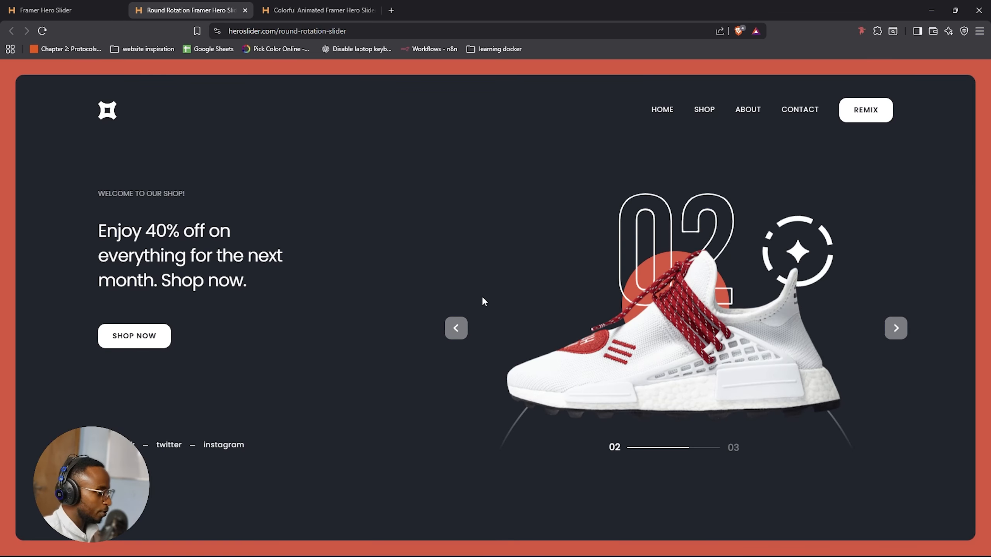
Return to the Hero Slider listing and open the Dark Text Mask Slider preview.
left_click(60, 10)
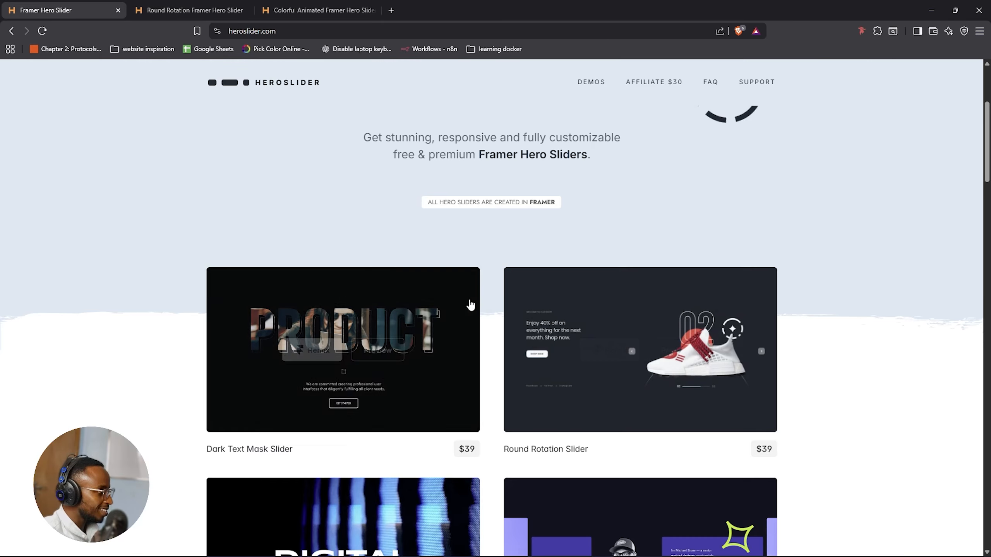
scroll(469, 304, "down", 4)
scroll(470, 304, "down", 2)
scroll(466, 306, "up", 4)
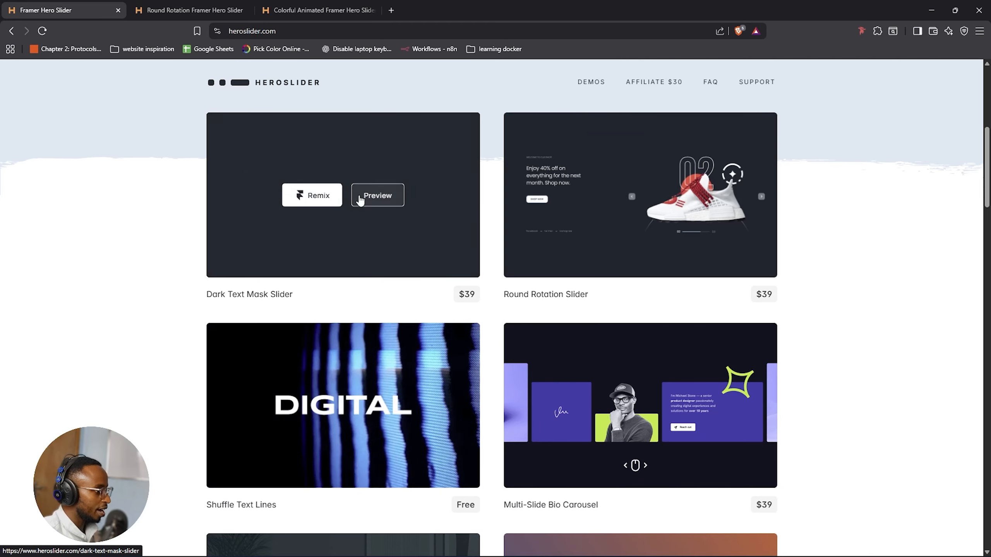
left_click(363, 196)
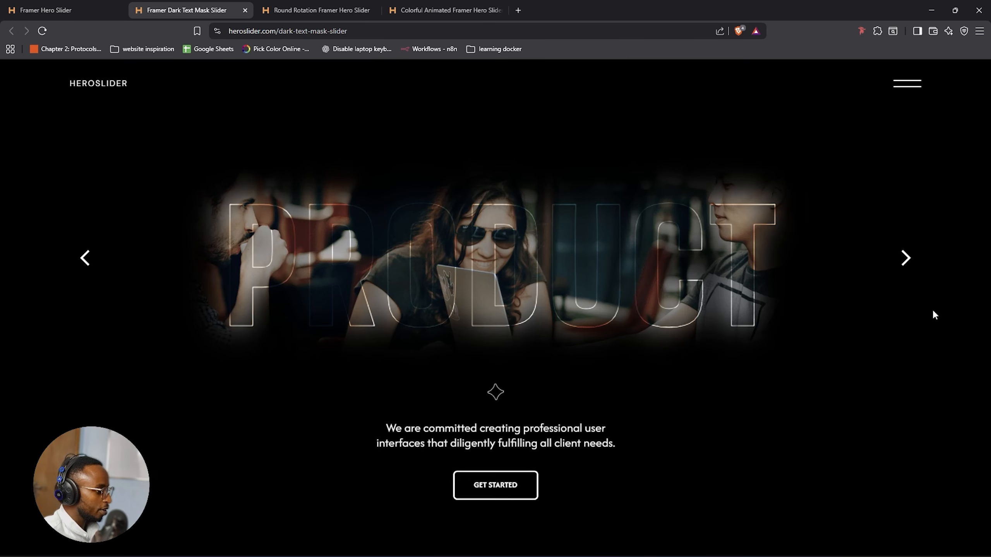
Advance the Dark Text Mask Slider through its slides eight times to examine the text transitions, and return to the demo listing.
left_click(905, 258)
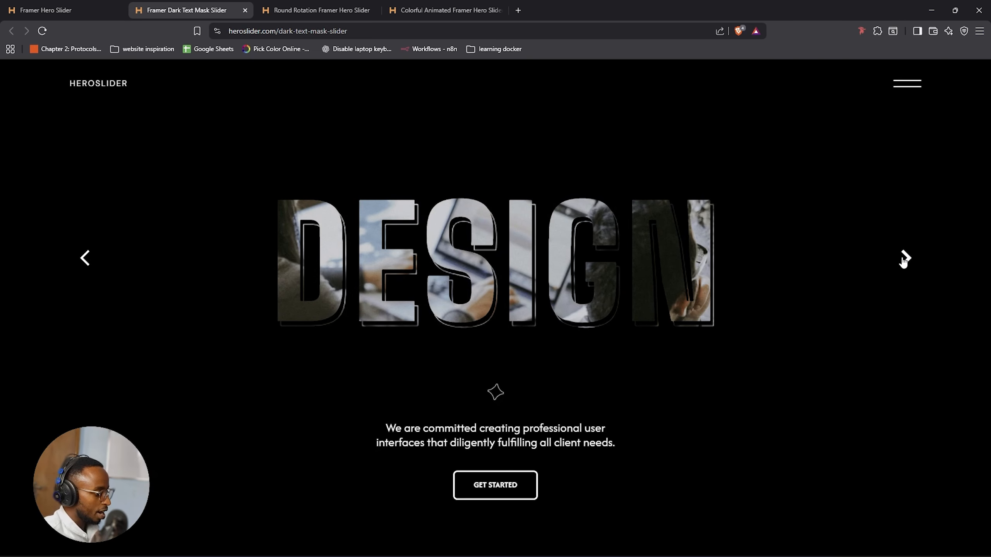
left_click(904, 261)
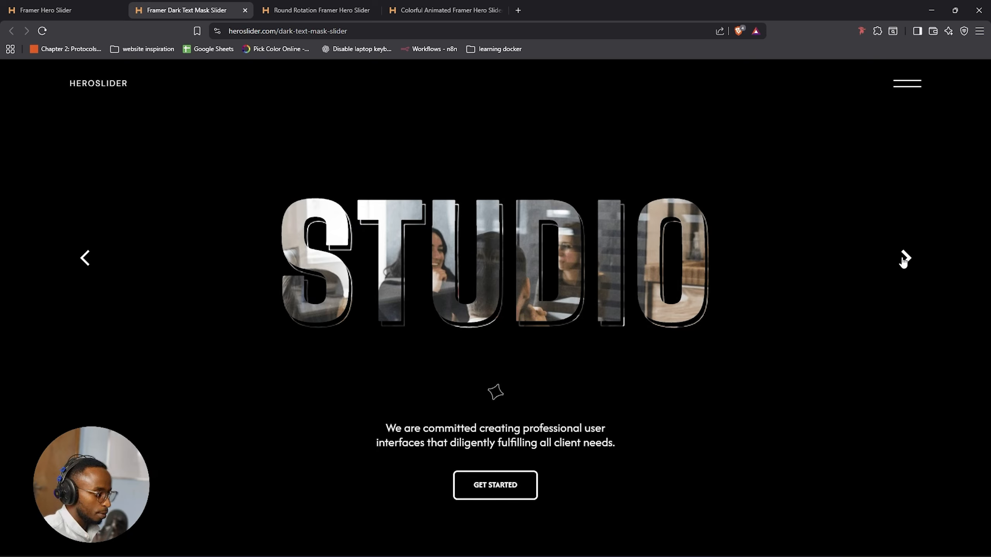
left_click(904, 261)
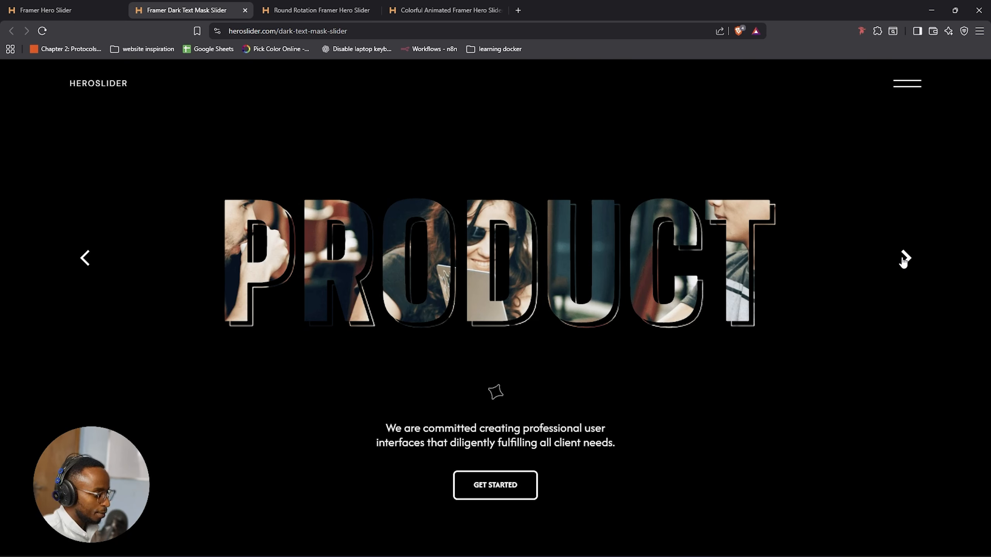
left_click(904, 261)
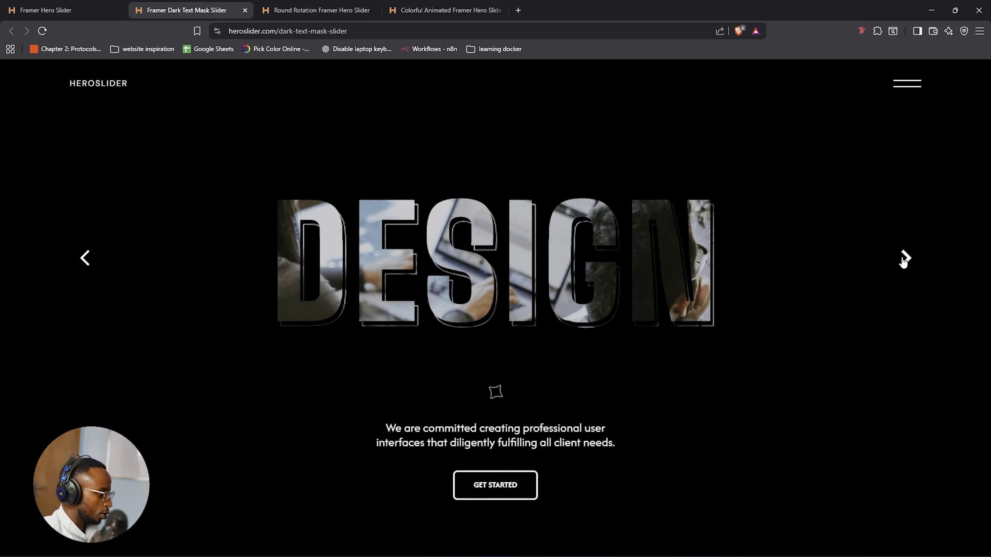
left_click(904, 261)
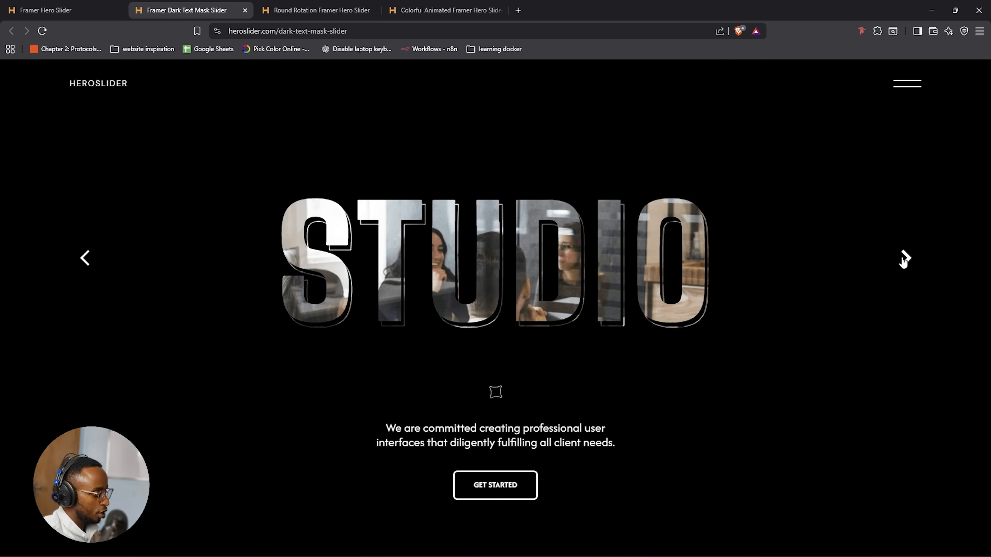
left_click(904, 261)
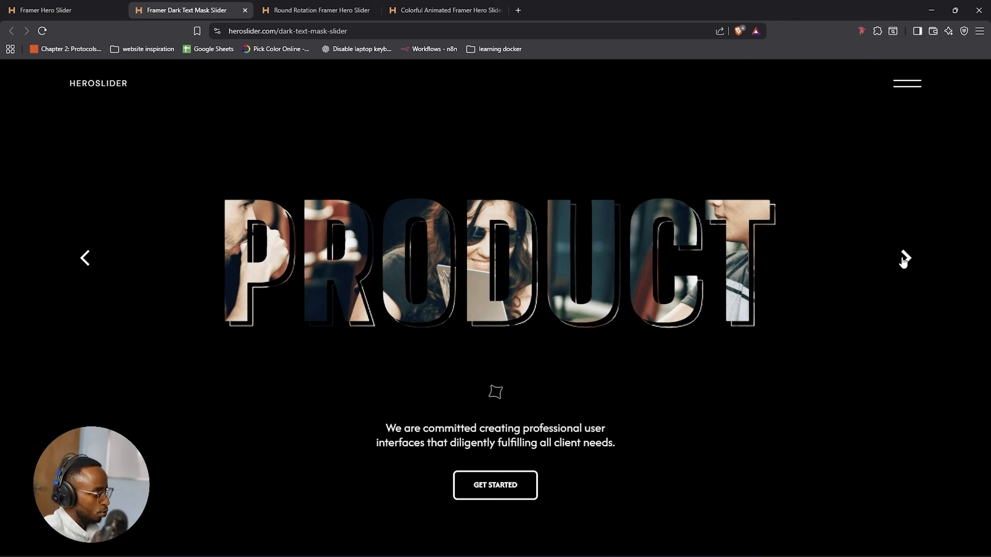
left_click(904, 260)
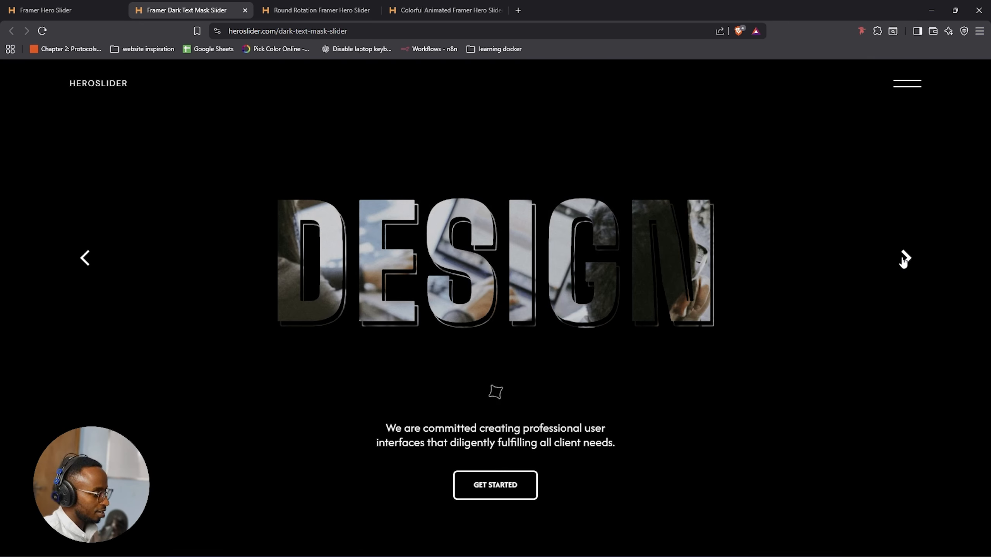
left_click(904, 261)
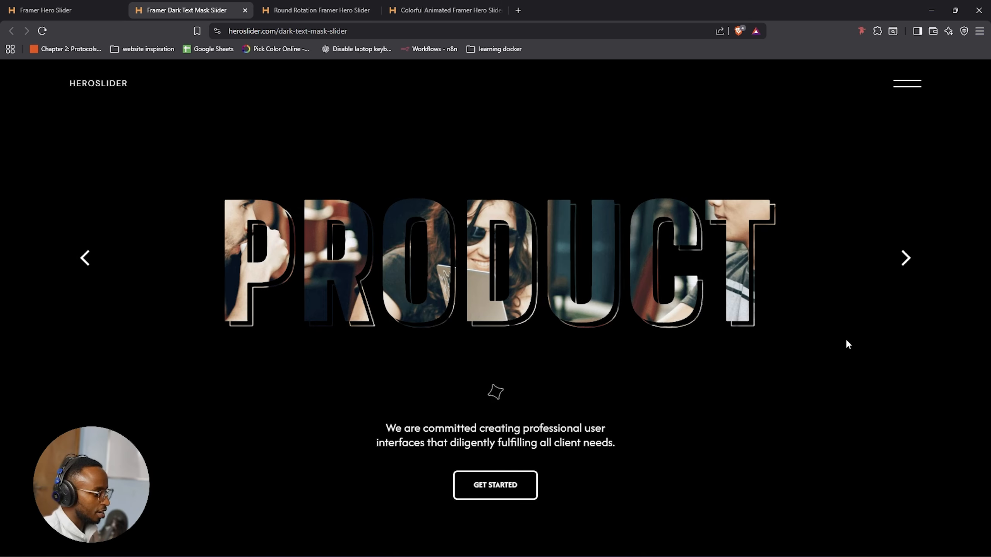
key("ctrl+shift+Tab")
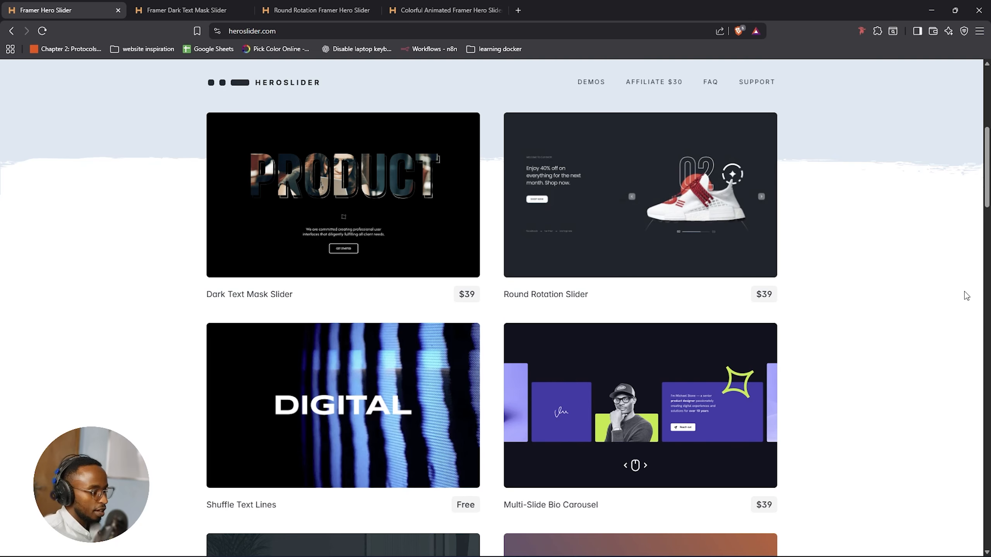